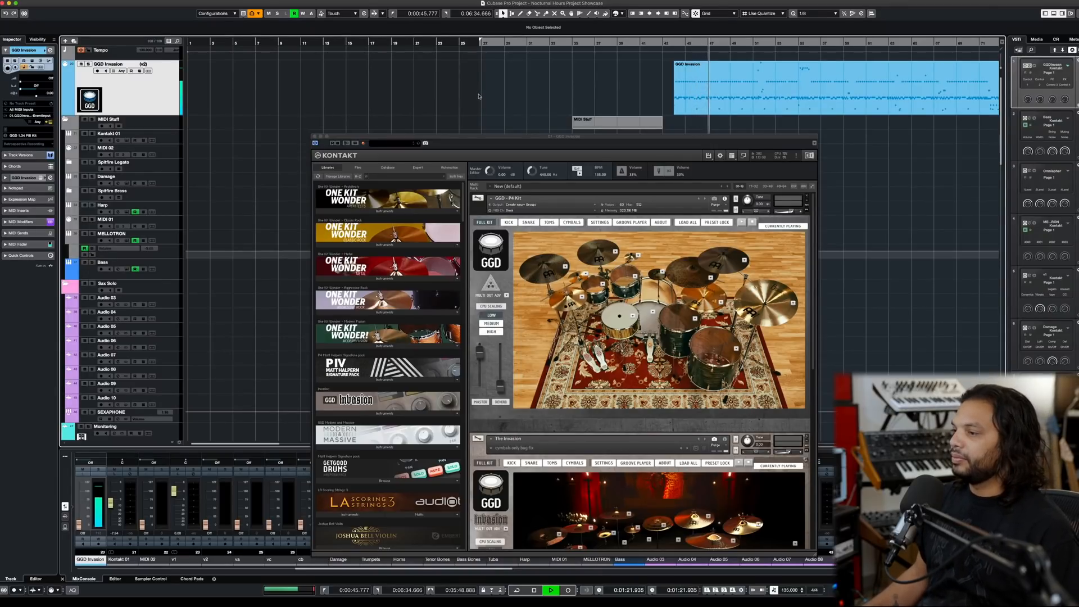
- Open the GGD Invasion drum part in the Drum Editor, close the Kontakt window covering it, and look over its note patterns
left_click_drag(486, 137, 478, 119)
scroll(519, 82, "right", 3)
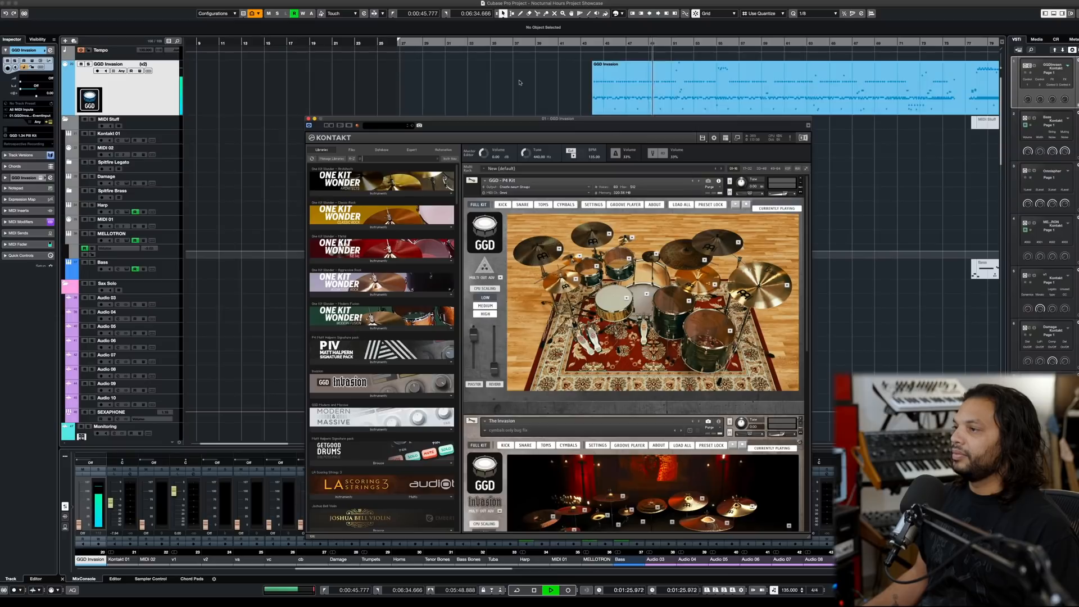
left_click(630, 94)
double_click(631, 93)
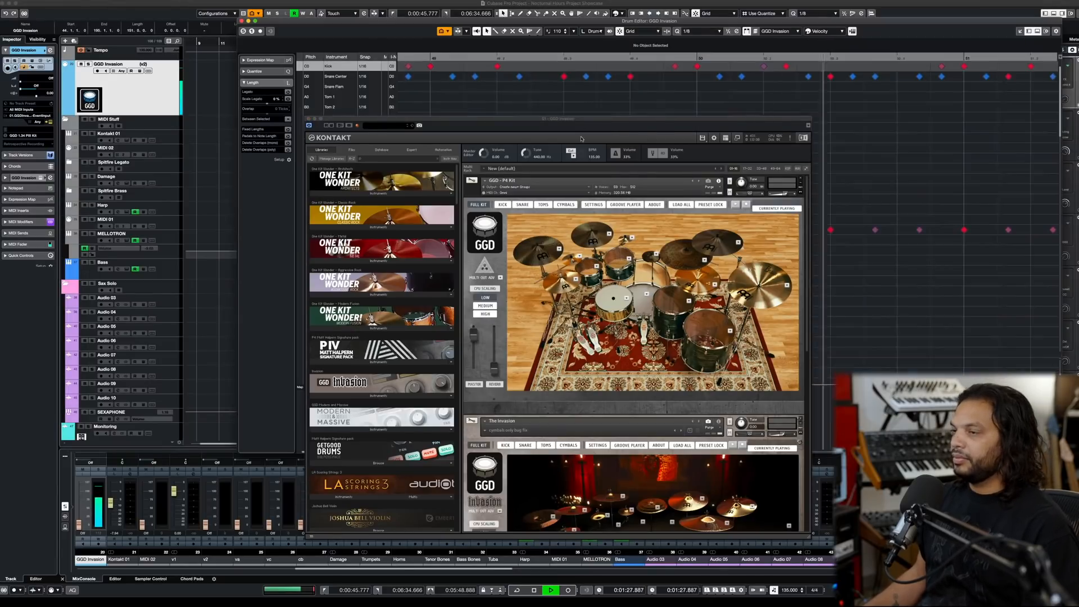
left_click(308, 119)
scroll(537, 152, "down", 10)
scroll(538, 152, "down", 4)
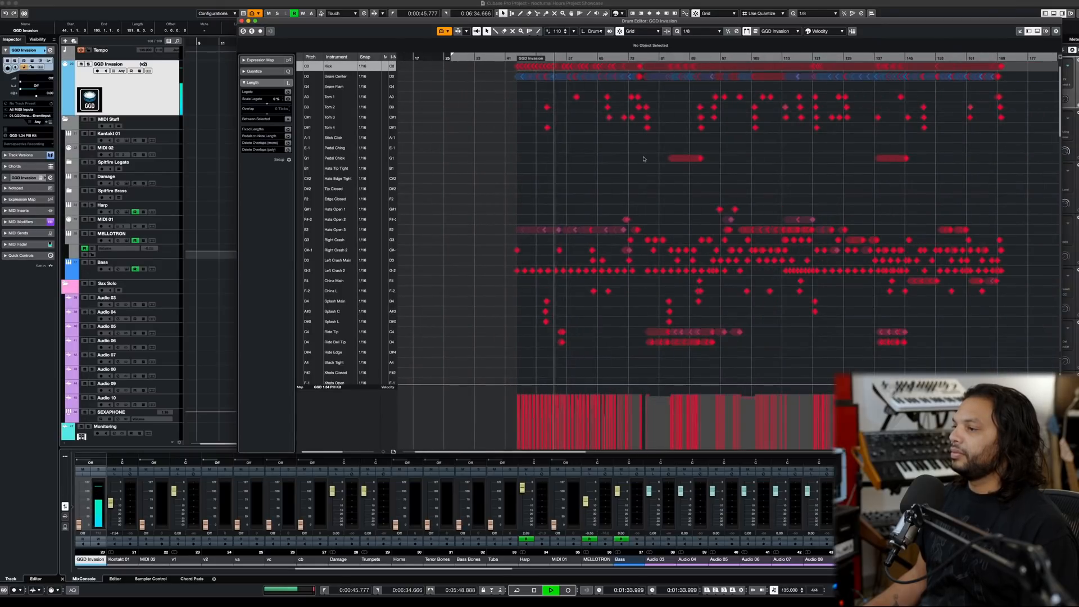
scroll(635, 159, "up", 5)
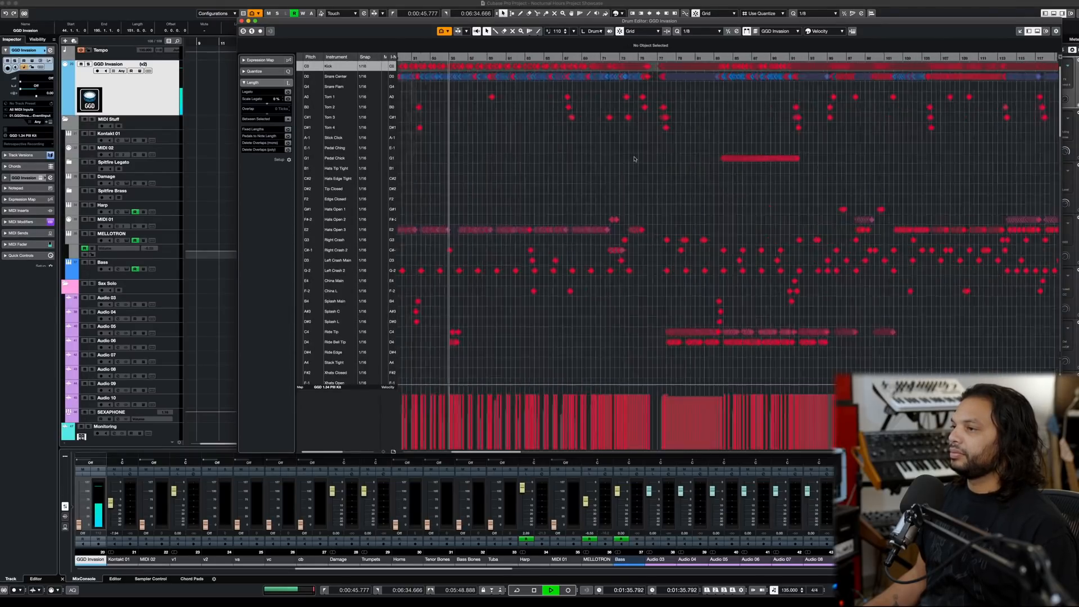
scroll(607, 158, "up", 4)
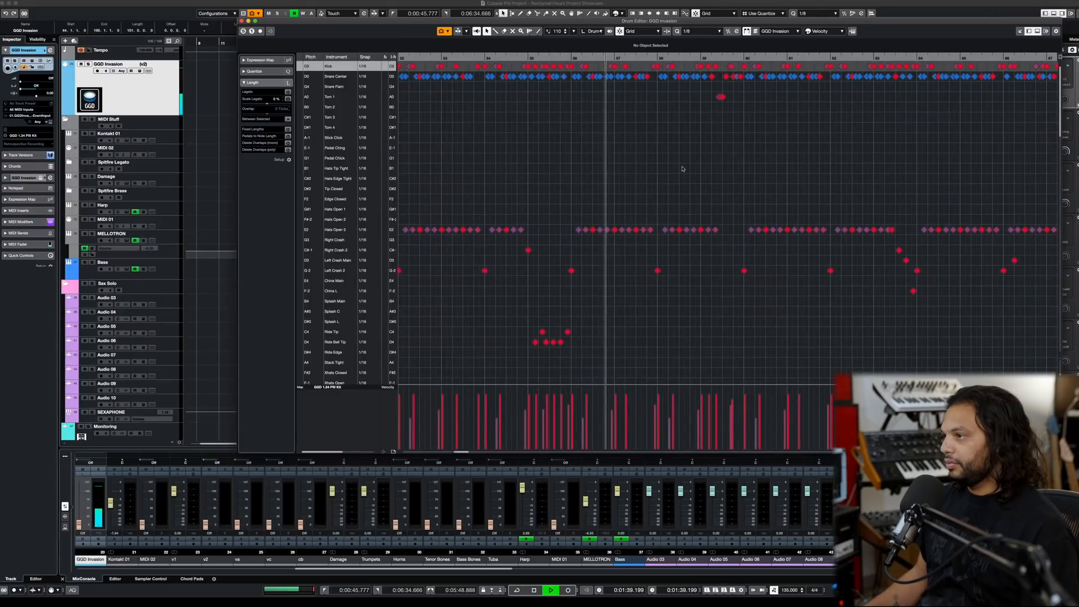
- Reopen the GGD Invasion track's Kontakt instrument window and stop playback
key("F11")
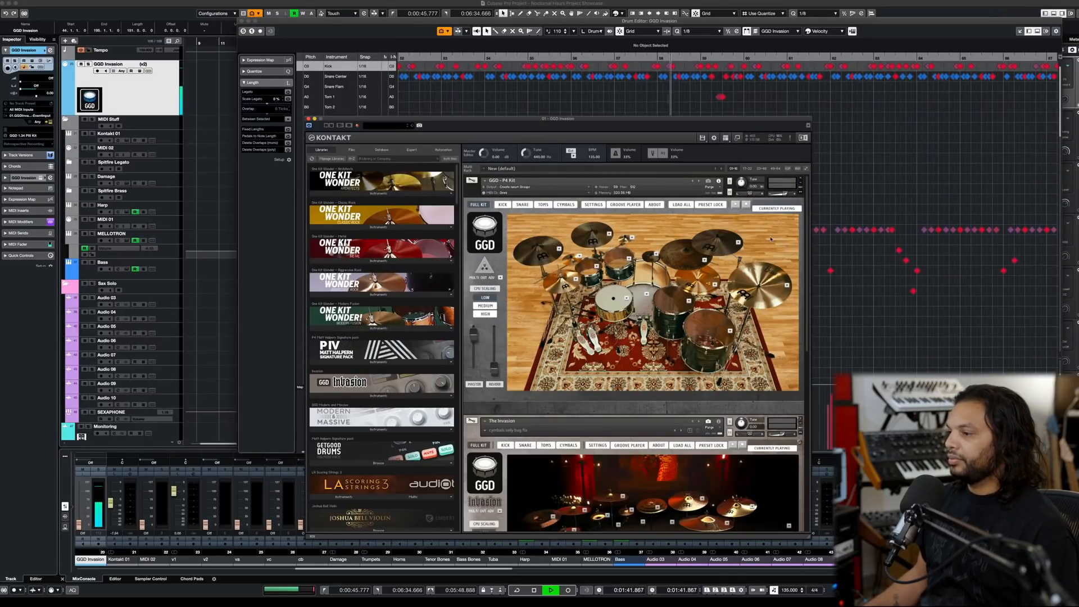
scroll(771, 239, "down", 10)
scroll(771, 238, "up", 10)
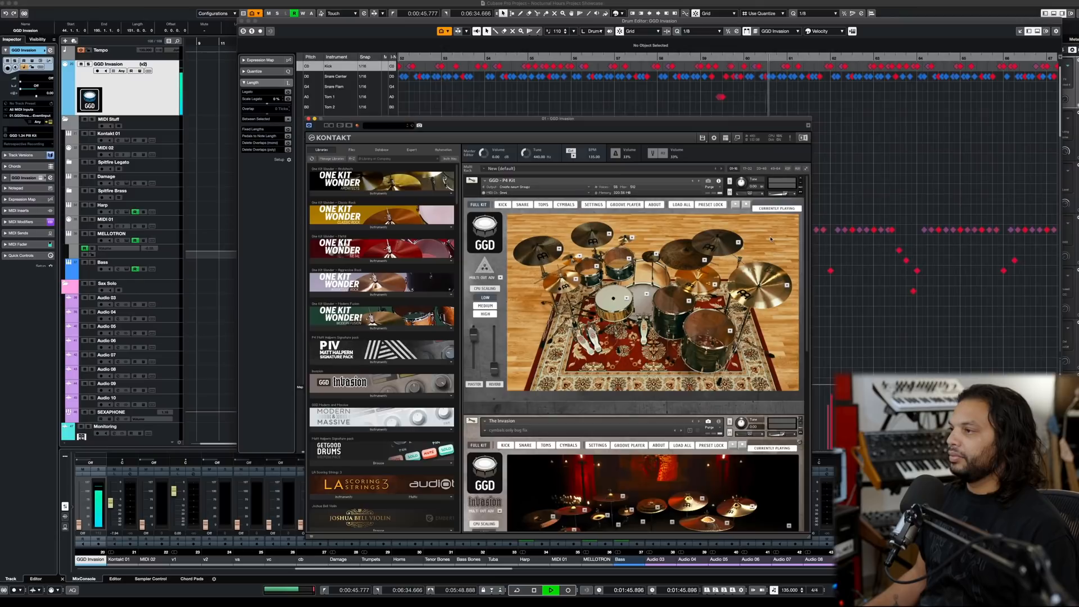
key("space")
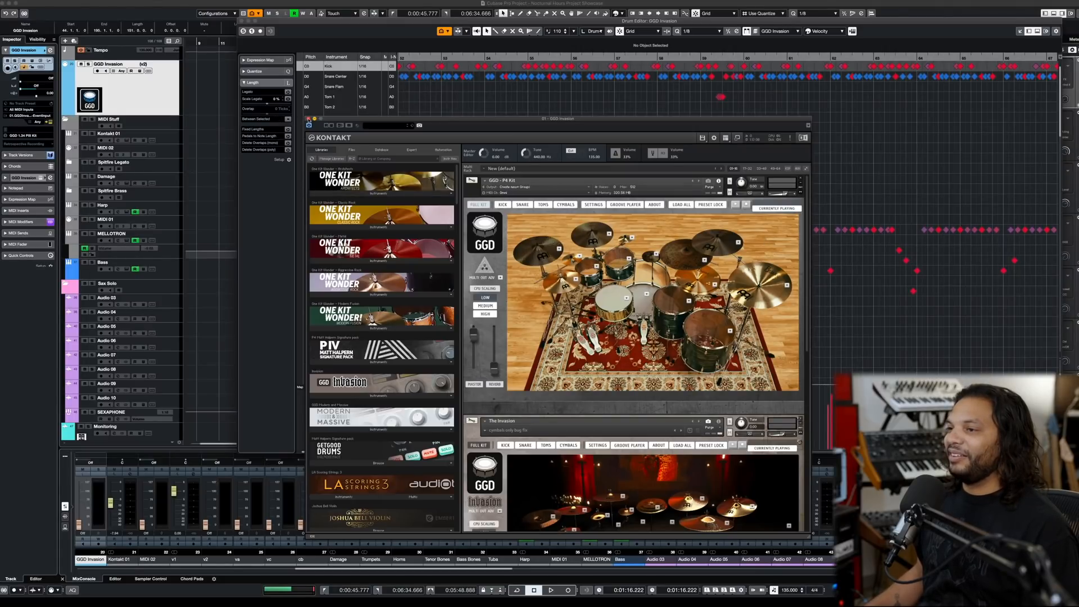
- Close the Kontakt window and briefly play the drum part from just before the short Ride Tip and Ride Bell fill
left_click(308, 119)
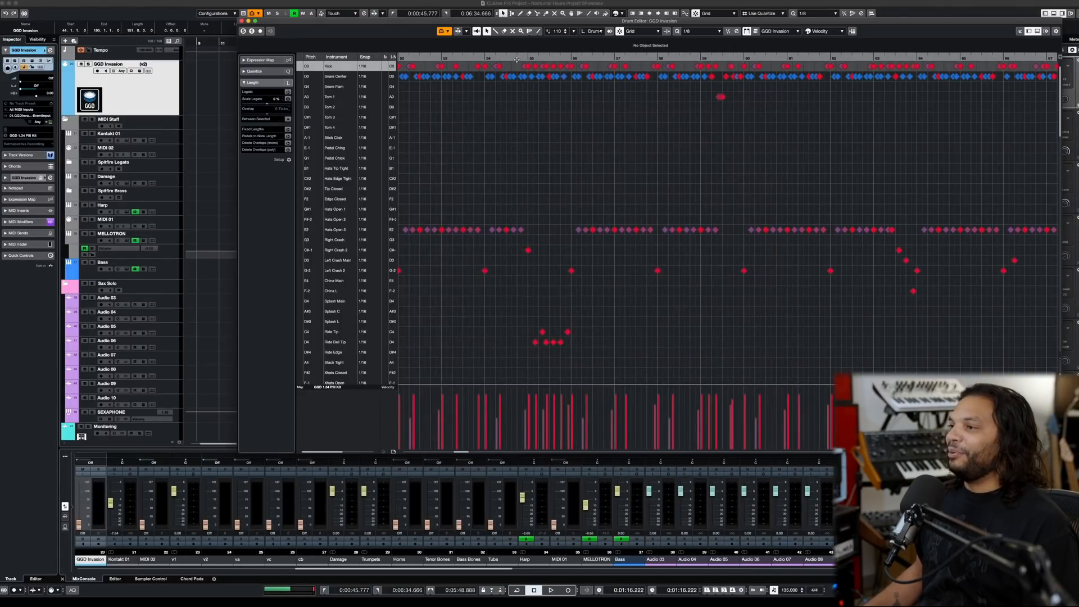
left_click(516, 59)
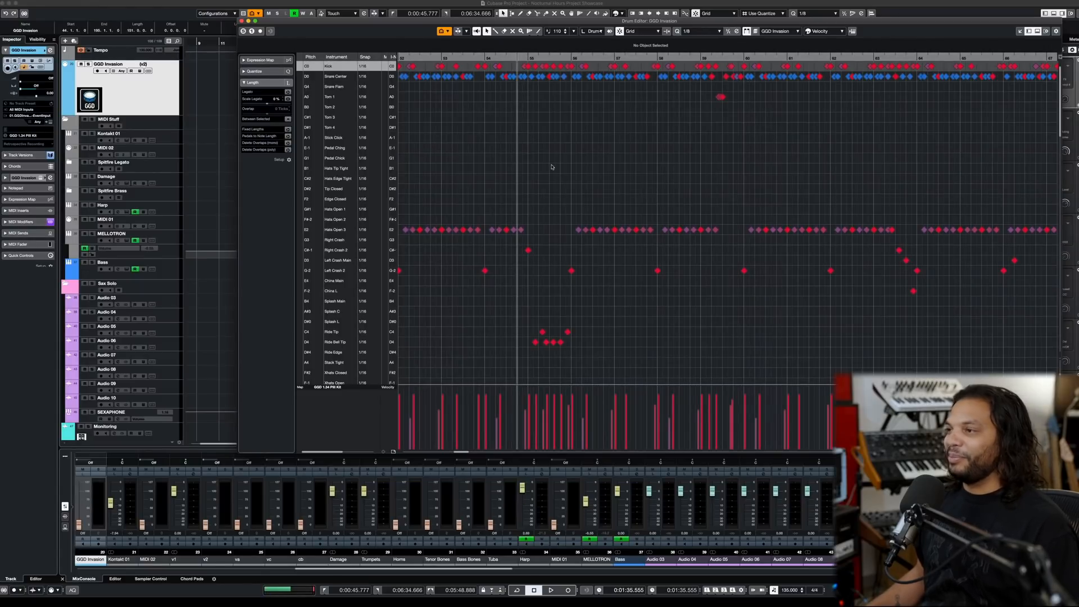
key("space")
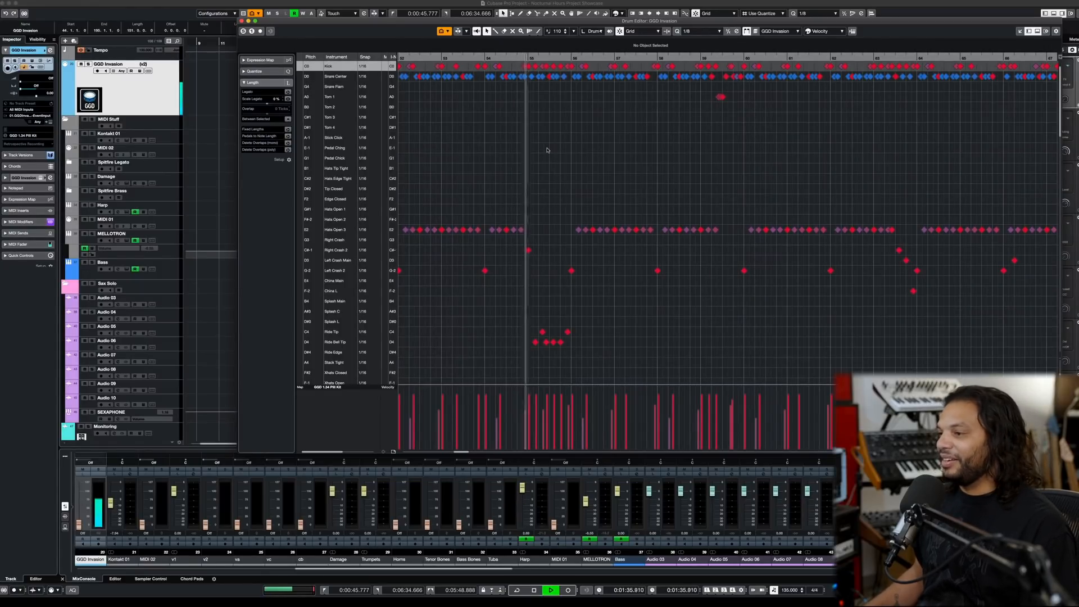
key("space")
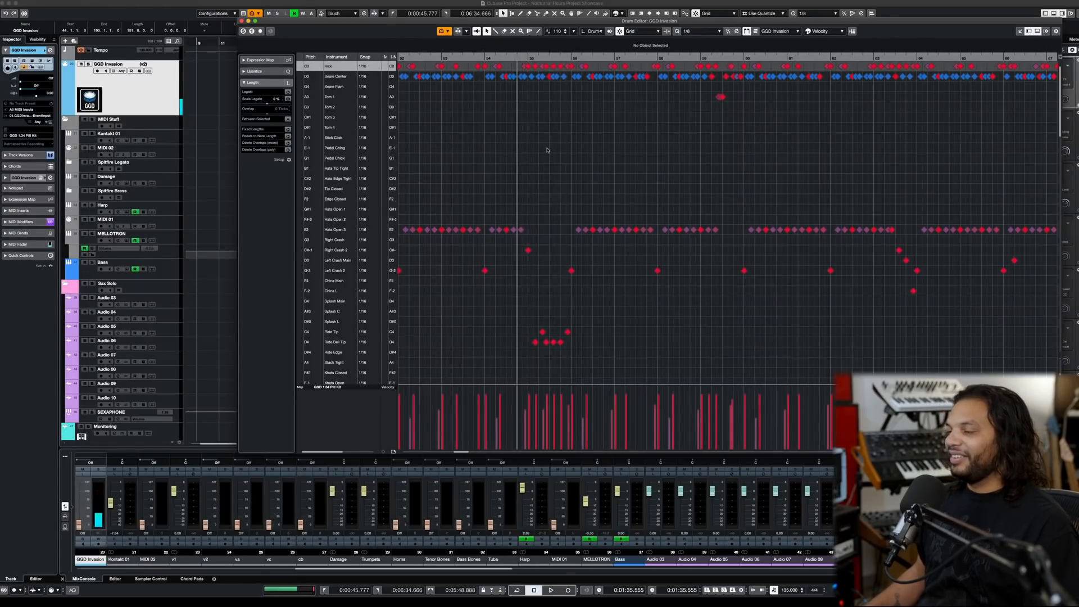
key("g")
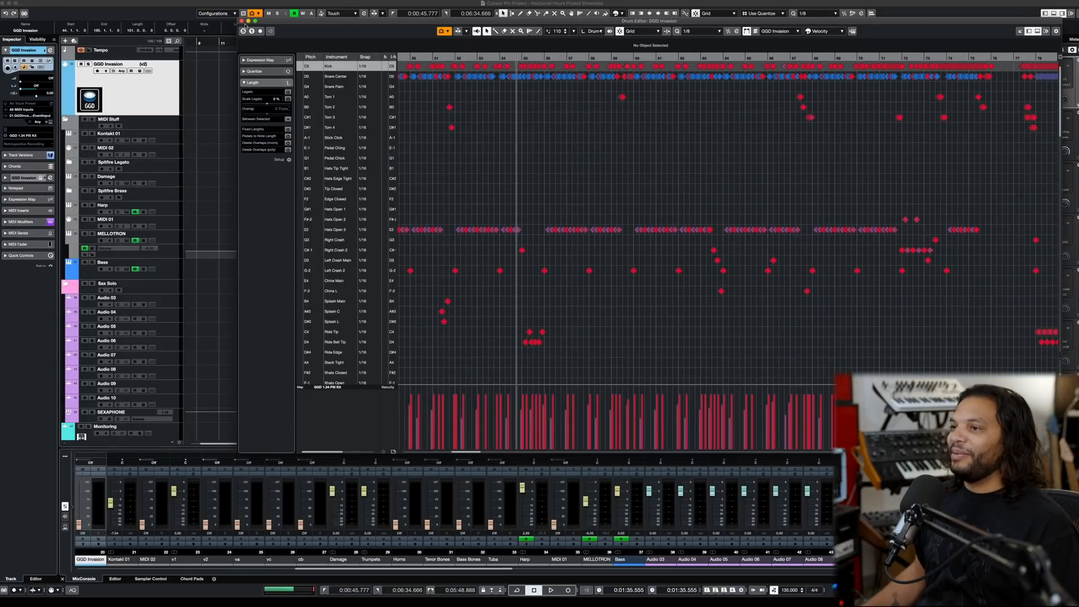
- Close the Drum Editor and look over the GGD Invasion part in the project arrangement
left_click(241, 20)
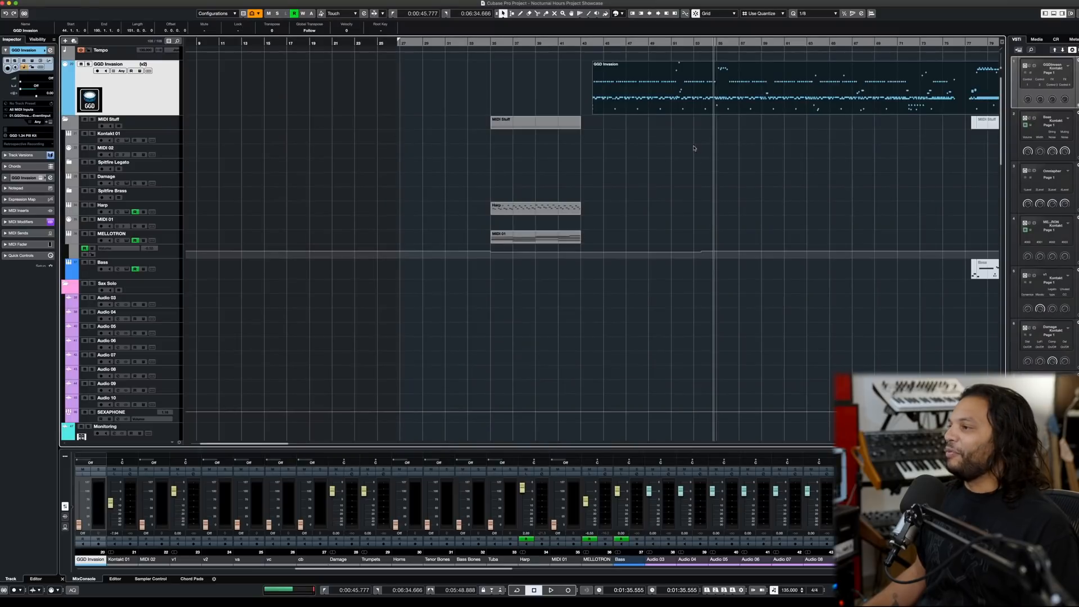
key("g")
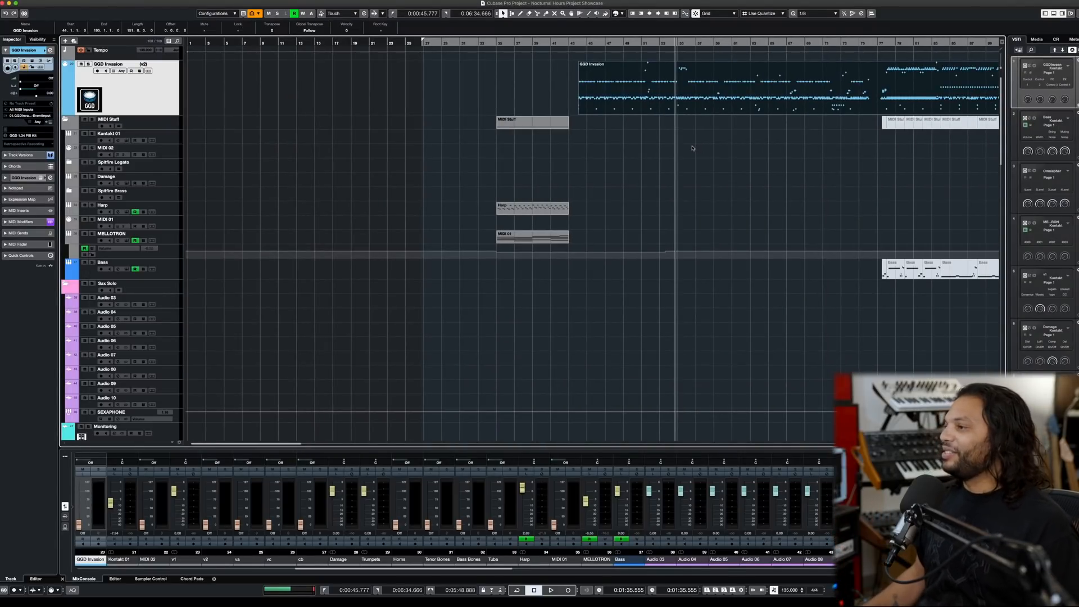
key("h")
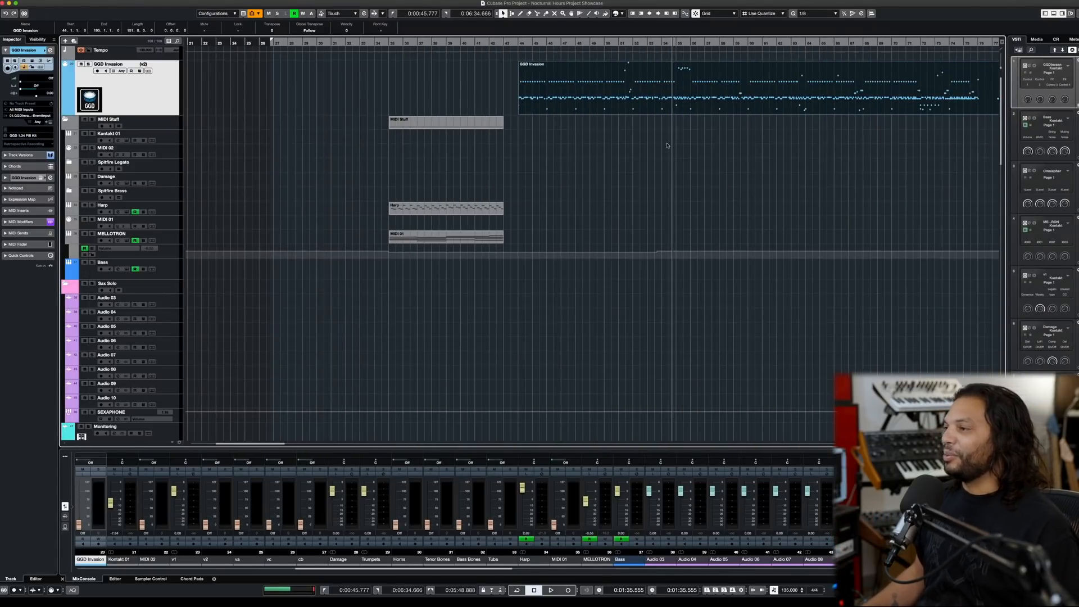
scroll(667, 145, "right", 5)
scroll(600, 145, "right", 2)
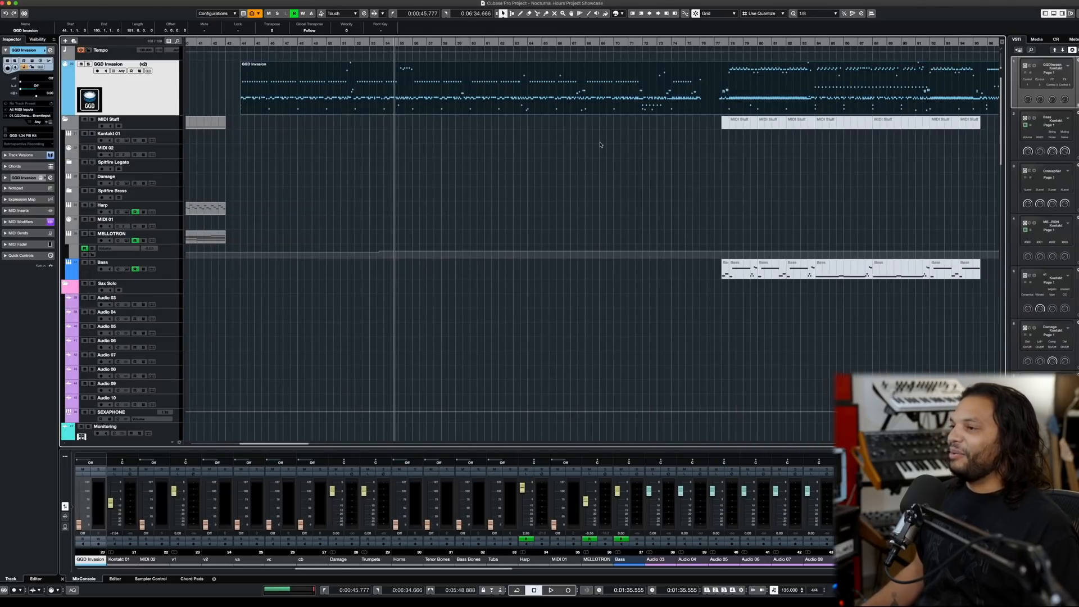
scroll(601, 144, "left", 5)
- Play the GGD Invasion part from its beginning, solo the track while listening, stop playback, and clear the solo
left_click(419, 43)
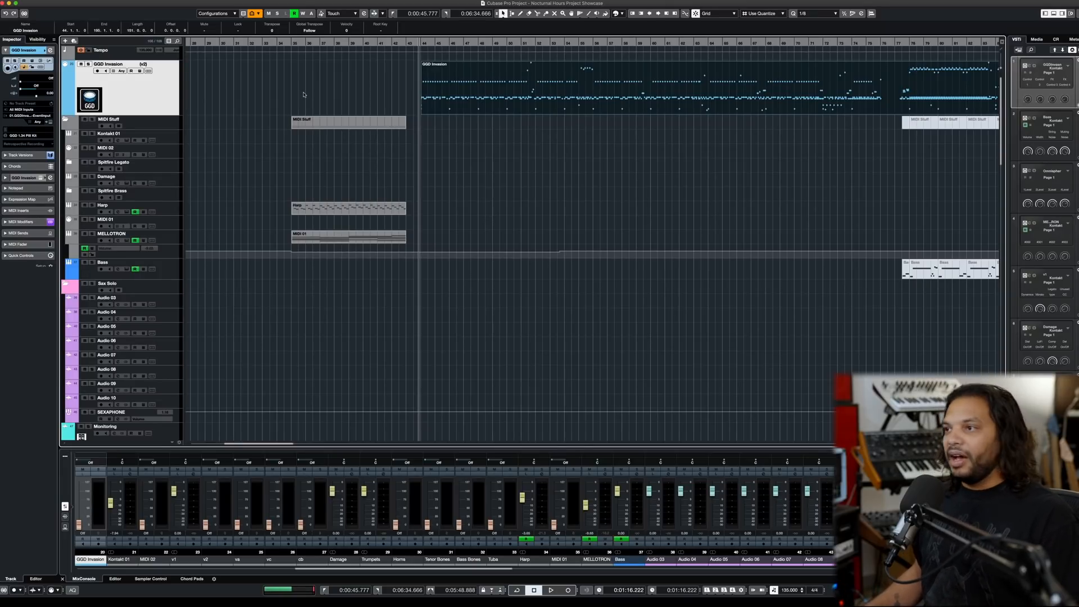
scroll(264, 95, "right", 5)
key("space")
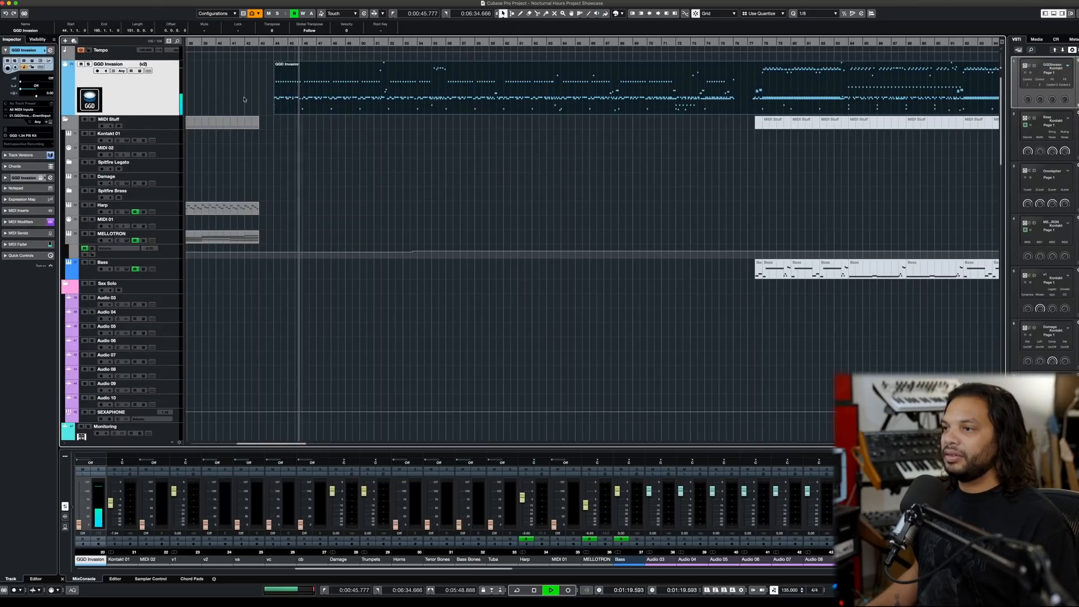
left_click(88, 64)
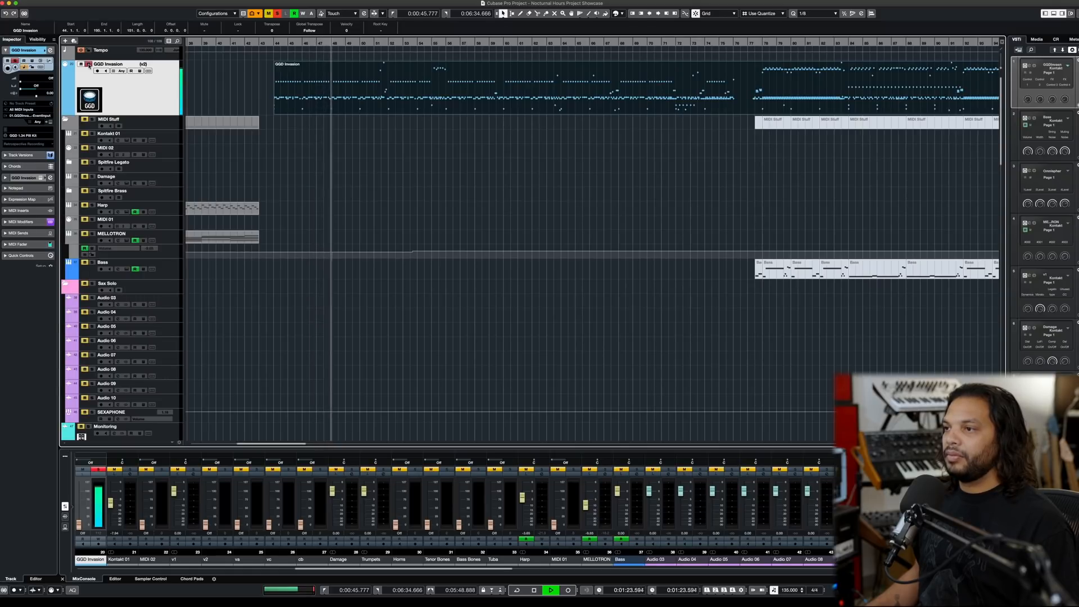
key("space")
left_click(88, 64)
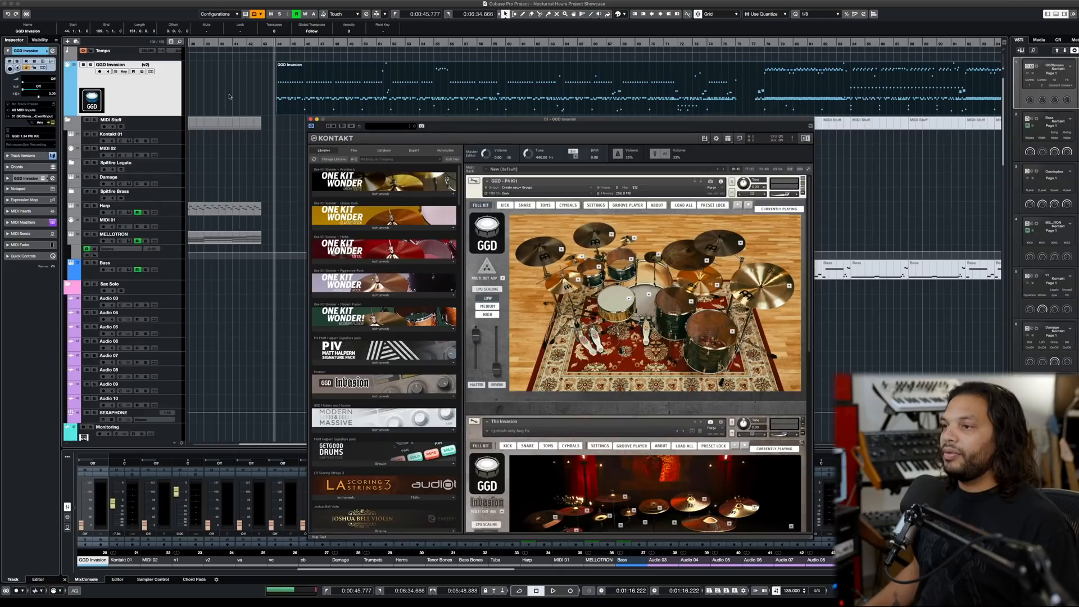
- Move the Kontakt window up and try the Pearl Reference Custom kick in the P4 kit, restoring the first listed kick after
left_click_drag(502, 119, 501, 26)
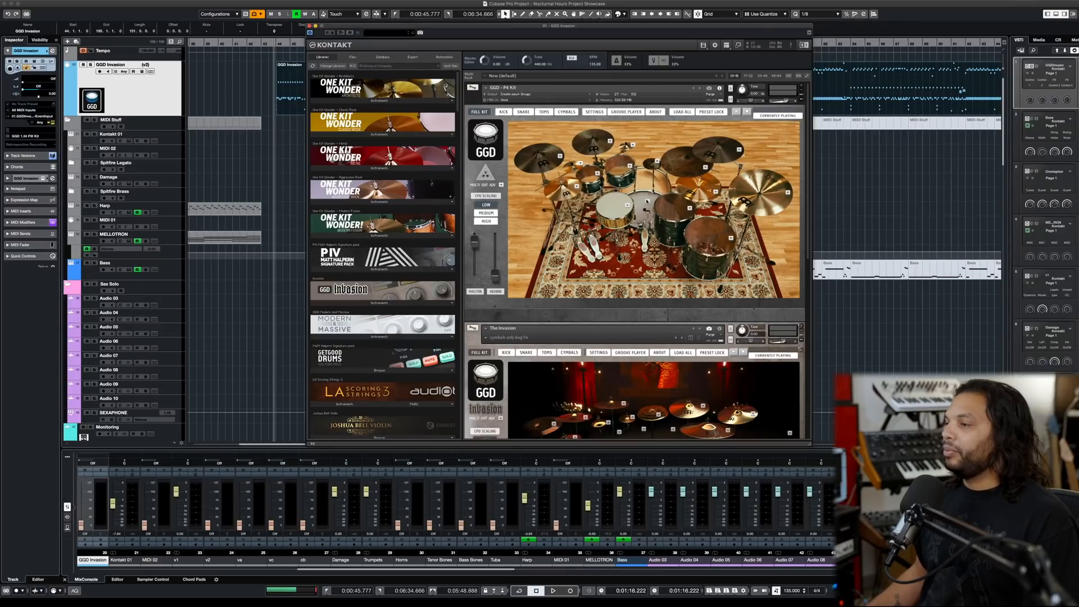
left_click(647, 200)
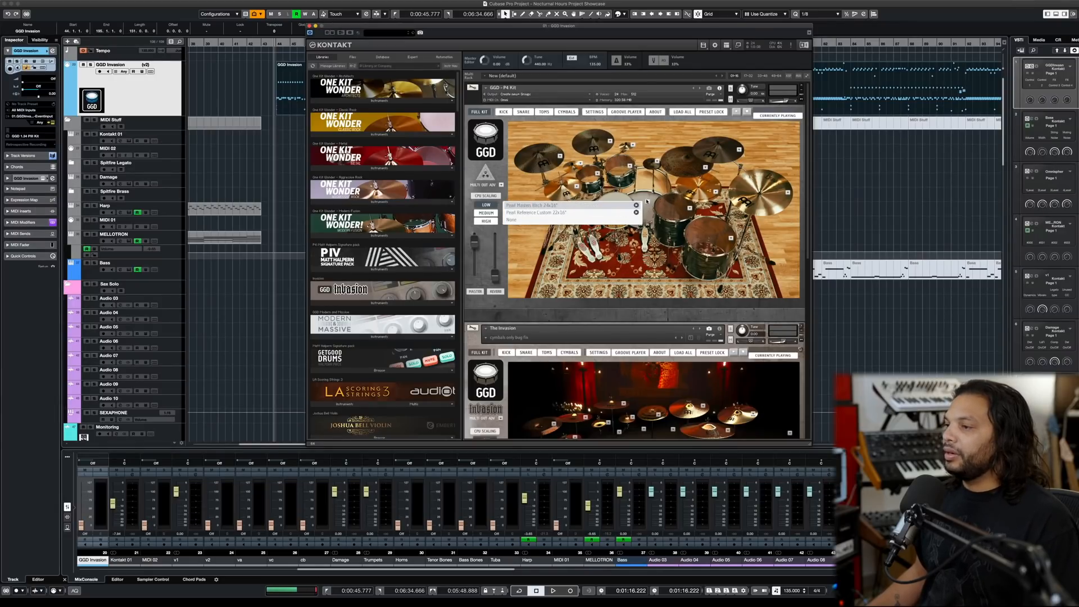
left_click(584, 213)
left_click(647, 201)
left_click(594, 206)
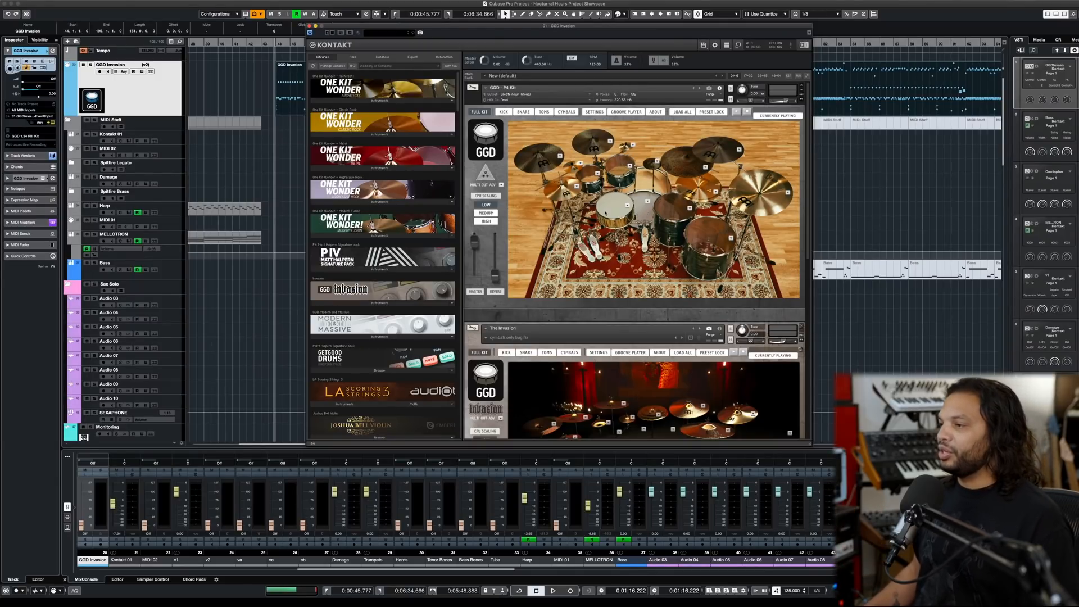
- Audition the P4 kit's snare drum and look through its available snare models without changing the selection
left_click(613, 210)
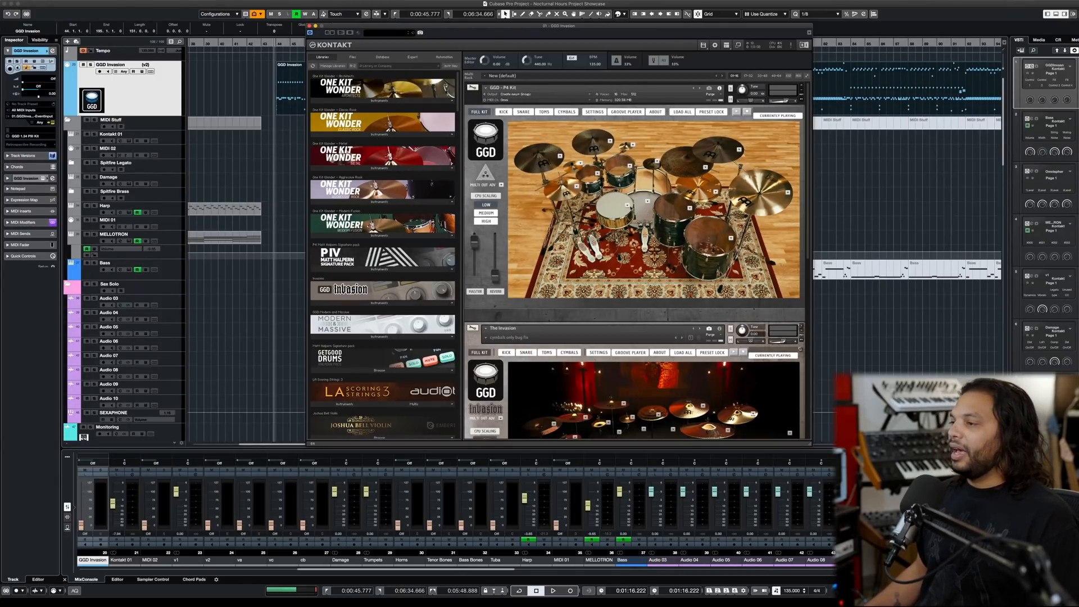
left_click(628, 206)
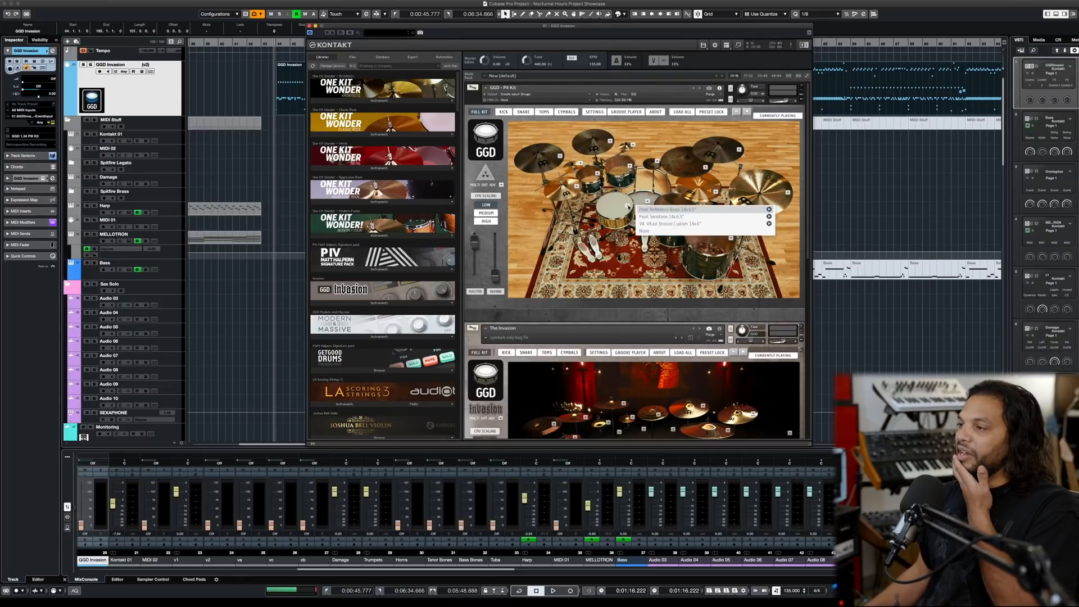
left_click(629, 207)
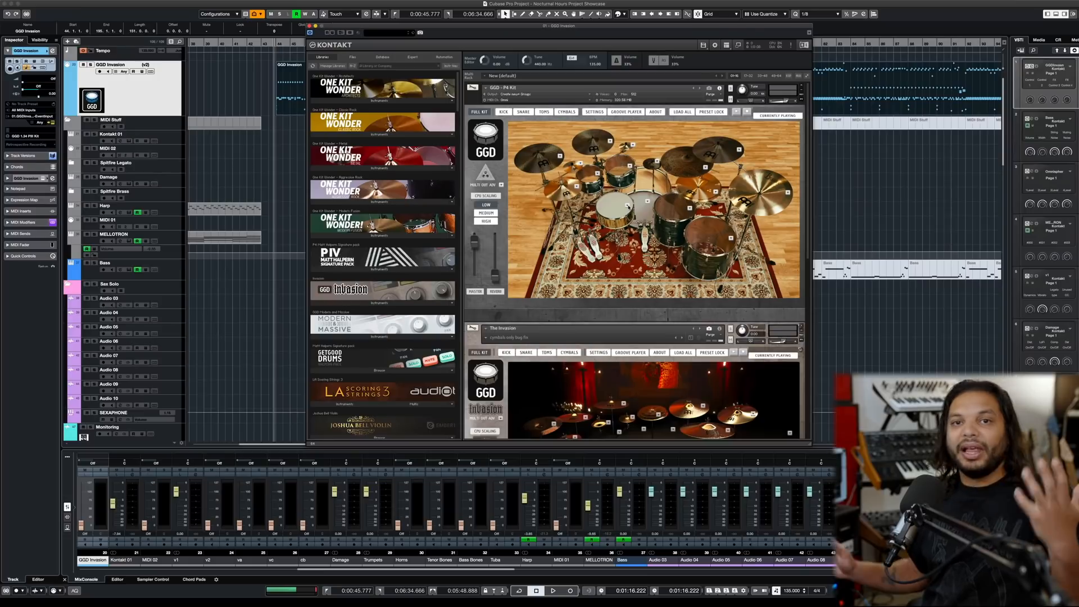
left_click(627, 206)
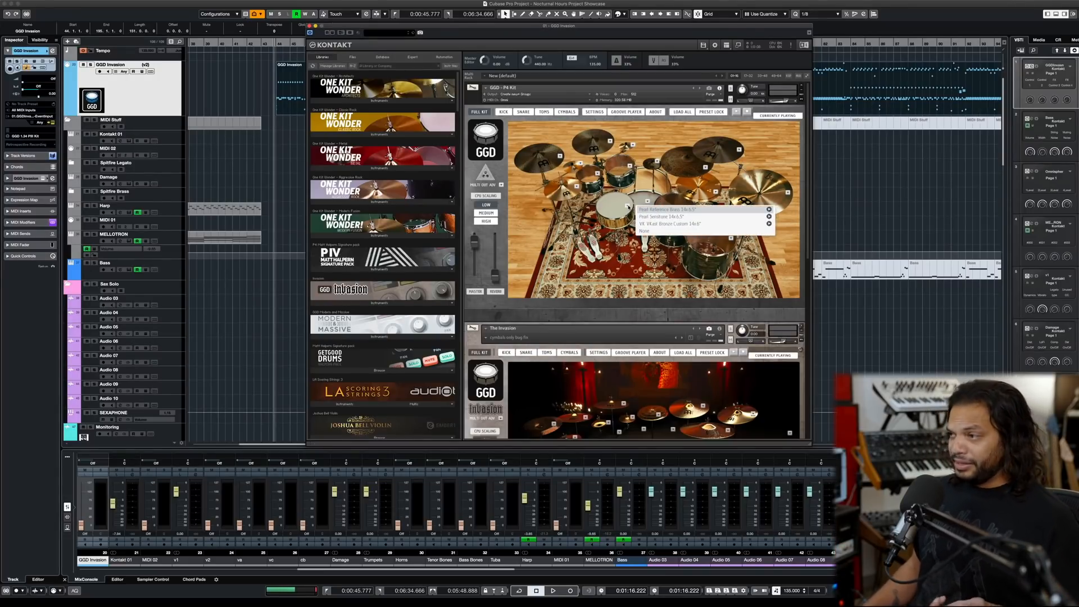
left_click(621, 209)
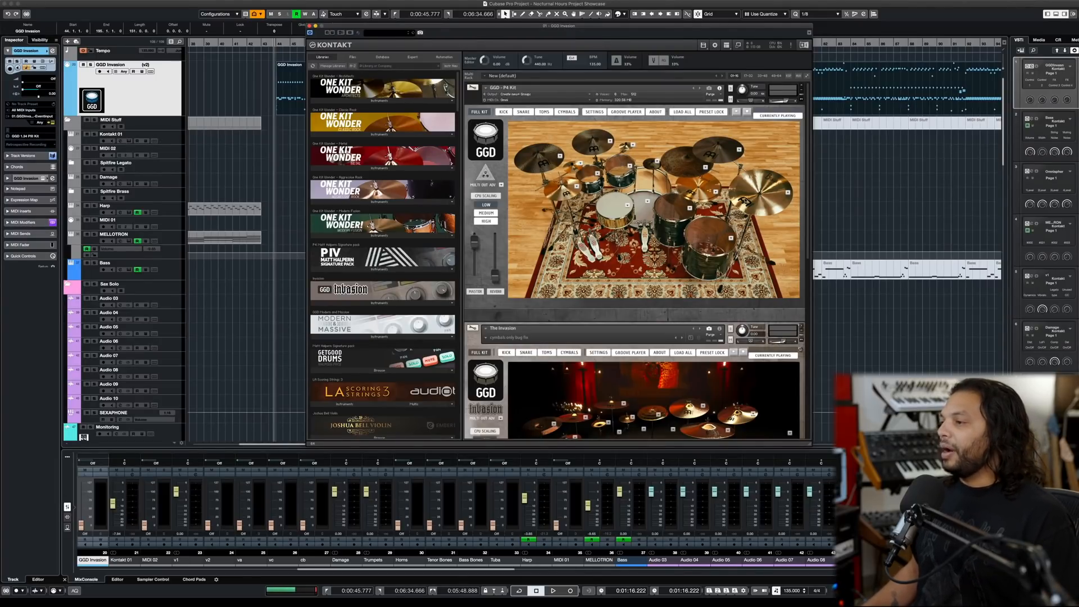
- Check the model choices for the P4 kit's large outer cymbal and stack cymbal, and bring The Invasion kit below into view
left_click(788, 192)
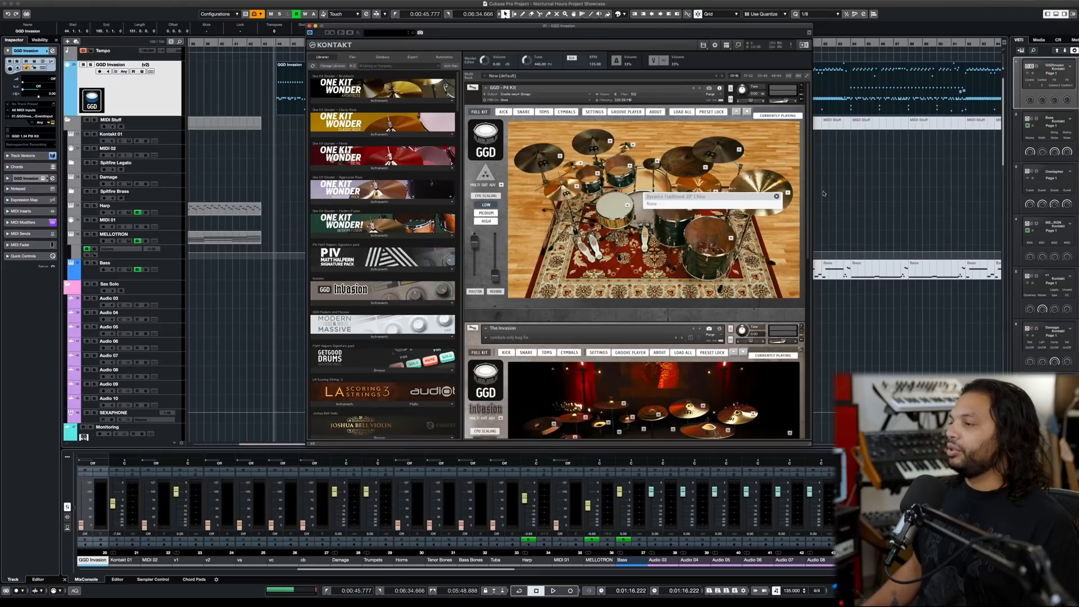
left_click(793, 193)
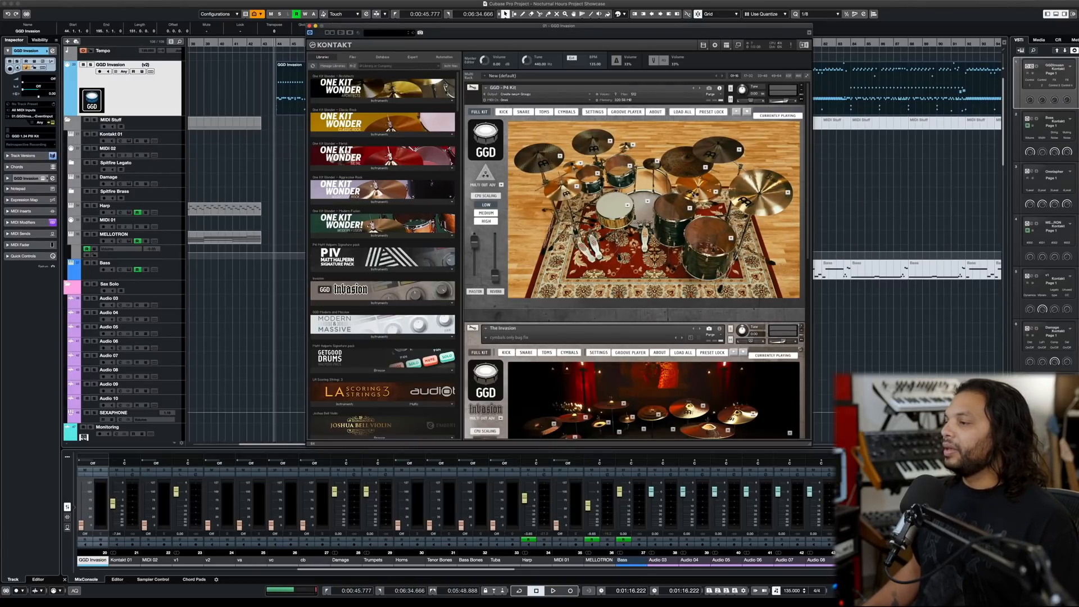
left_click(713, 192)
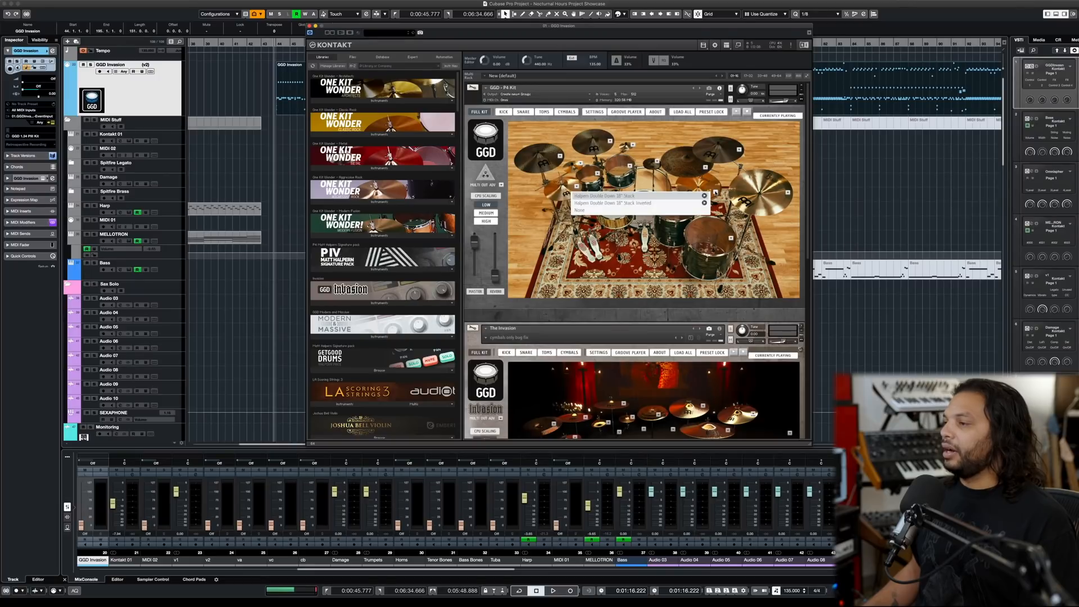
left_click(701, 195)
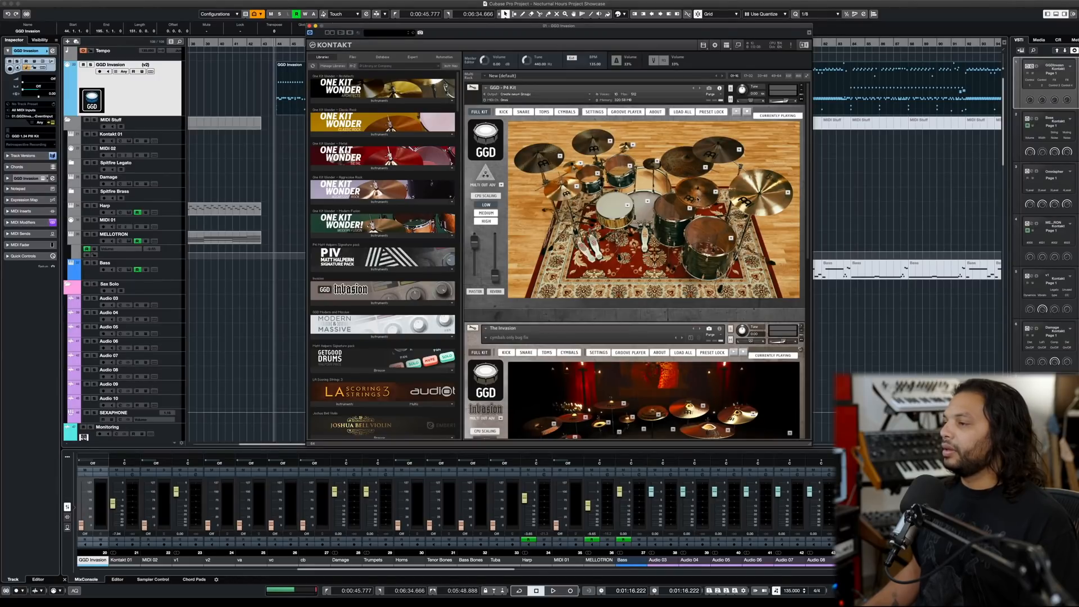
left_click(715, 192)
left_click(647, 196)
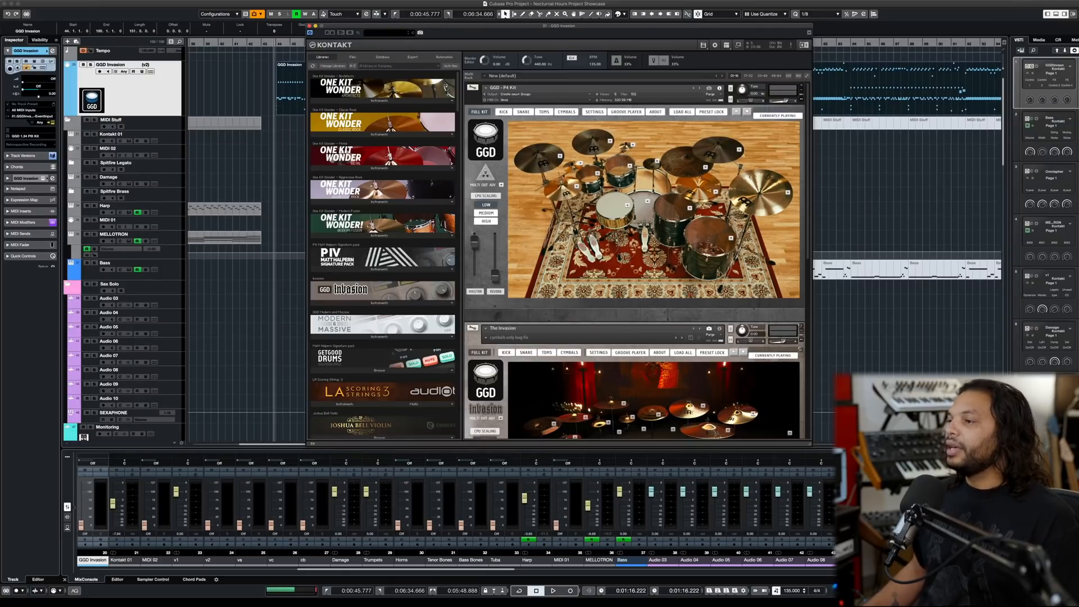
scroll(635, 259, "down", 2)
scroll(609, 212, "down", 2)
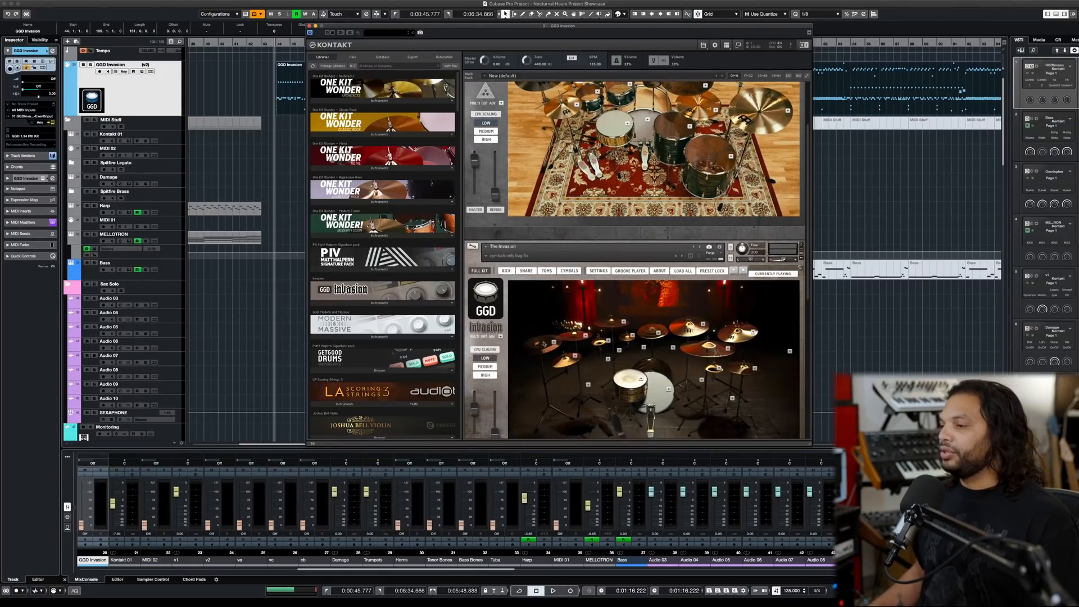
- Compare the P4 kit, The Invasion kit and the Halpern Drums instrument loaded in the Kontakt rack
scroll(578, 338, "up", 2)
scroll(579, 338, "up", 2)
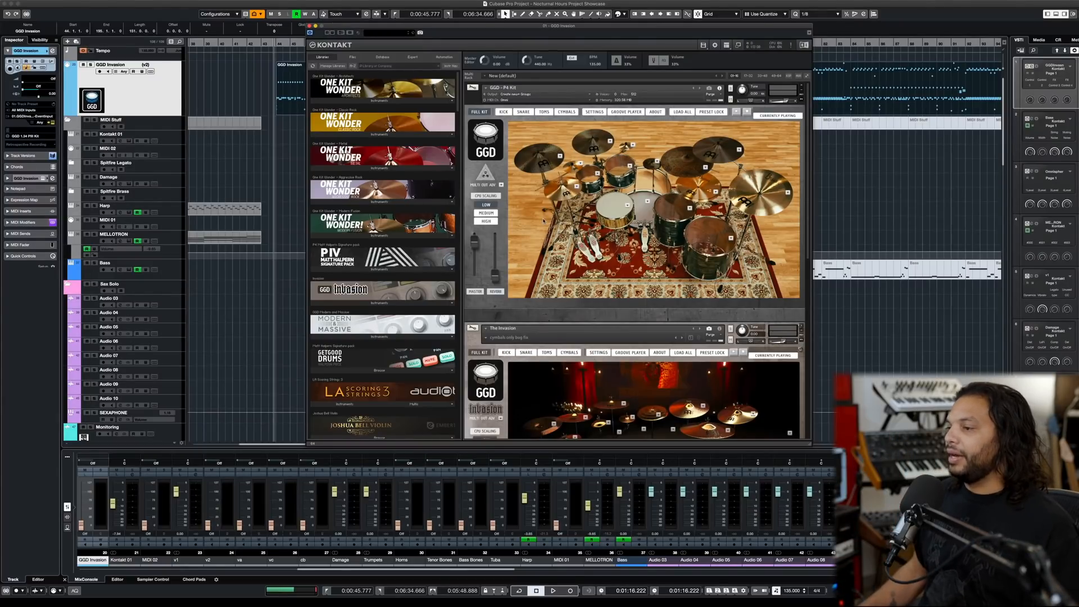
scroll(543, 221, "down", 2)
scroll(635, 261, "up", 1)
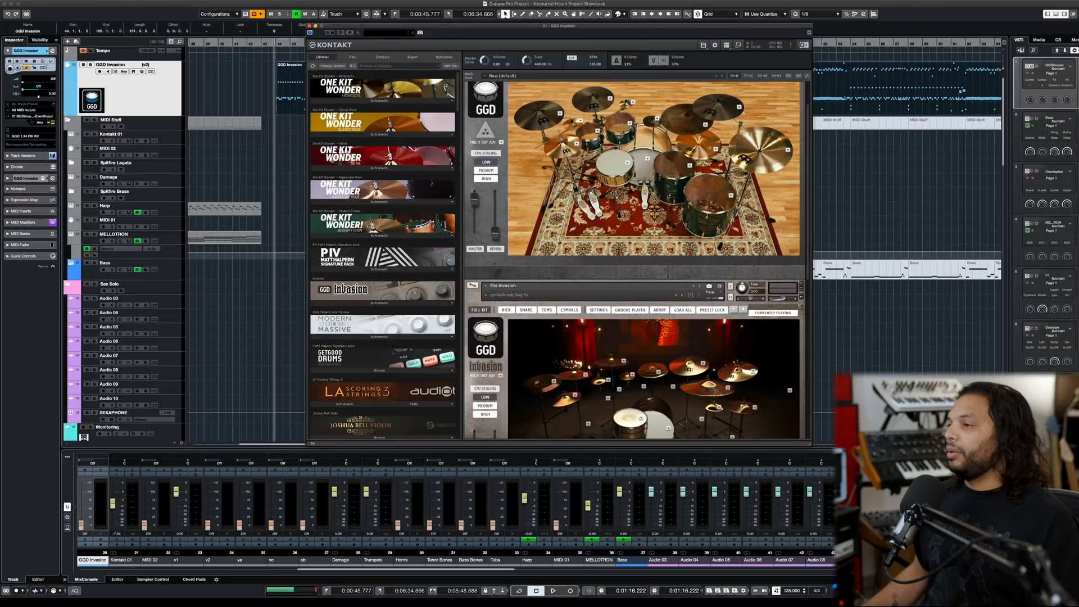
scroll(582, 312, "down", 2)
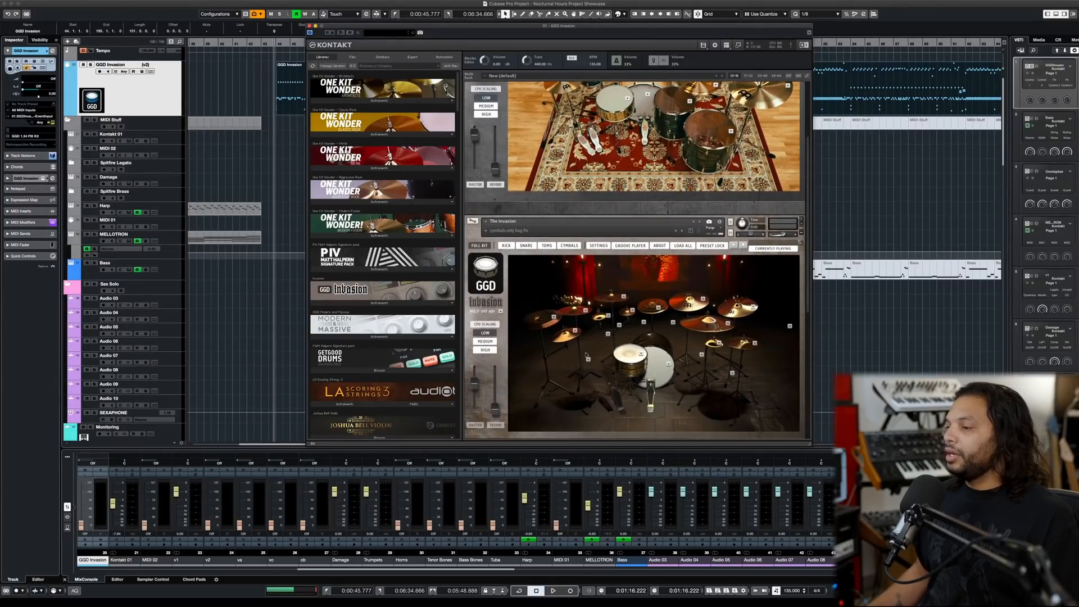
scroll(739, 334, "up", 3)
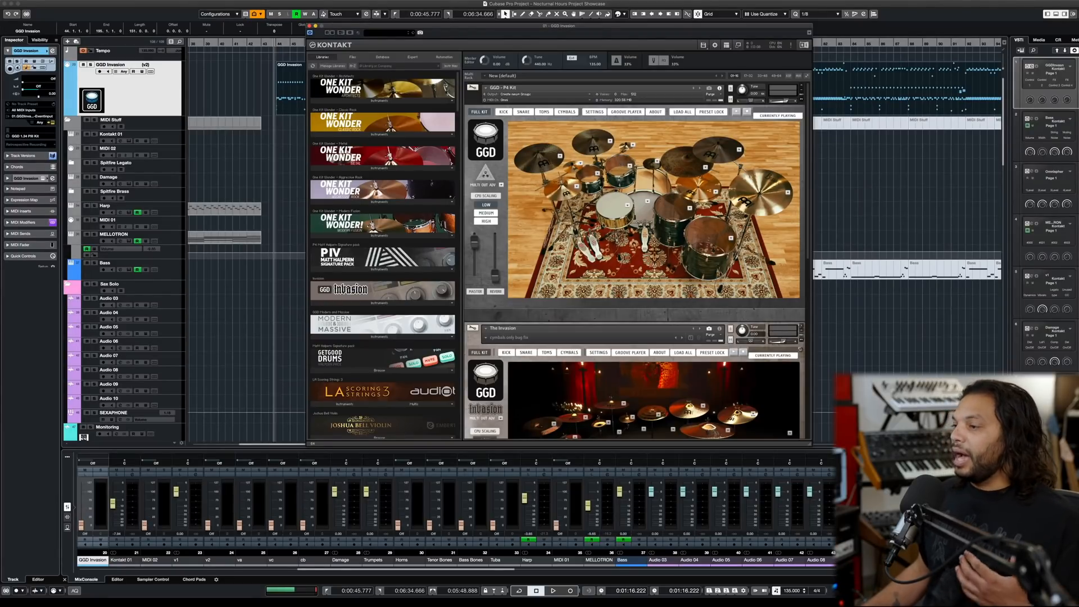
scroll(565, 221, "down", 8)
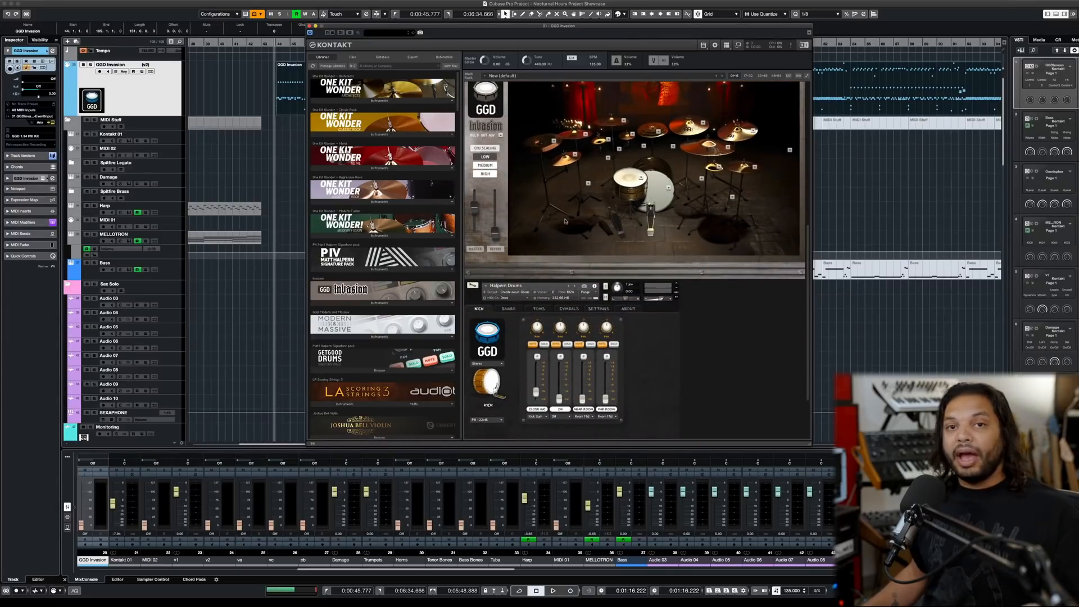
scroll(565, 221, "up", 8)
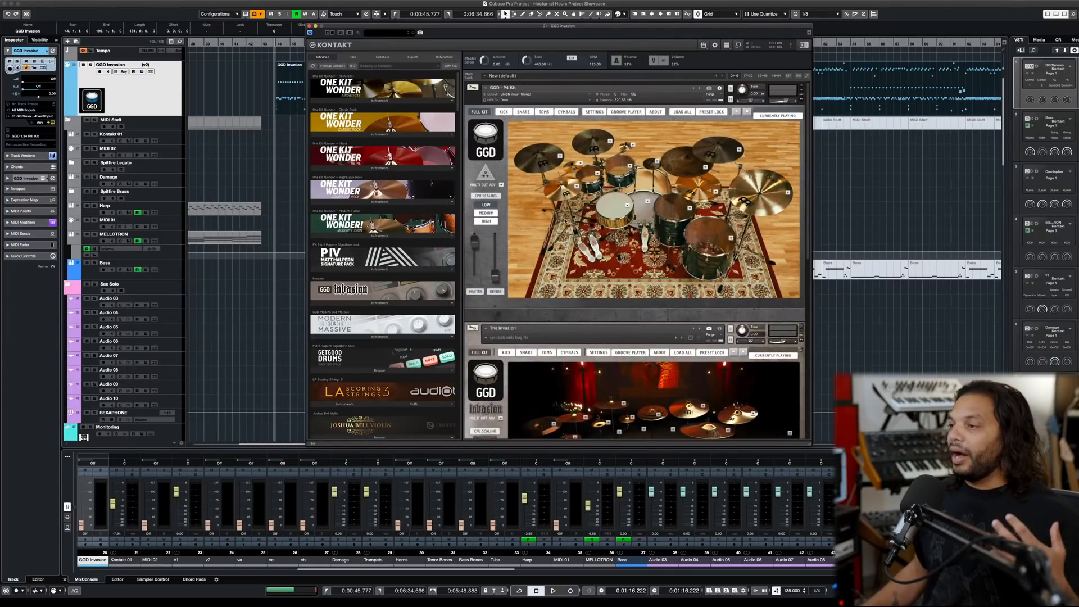
scroll(566, 221, "down", 5)
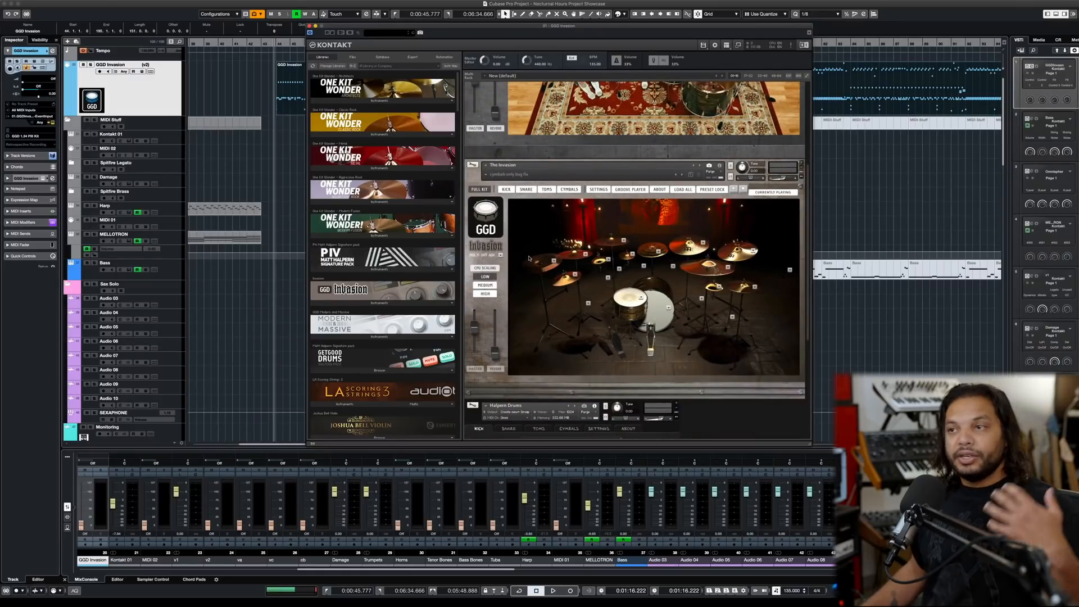
scroll(544, 259, "up", 1)
scroll(543, 258, "up", 4)
scroll(567, 392, "down", 3)
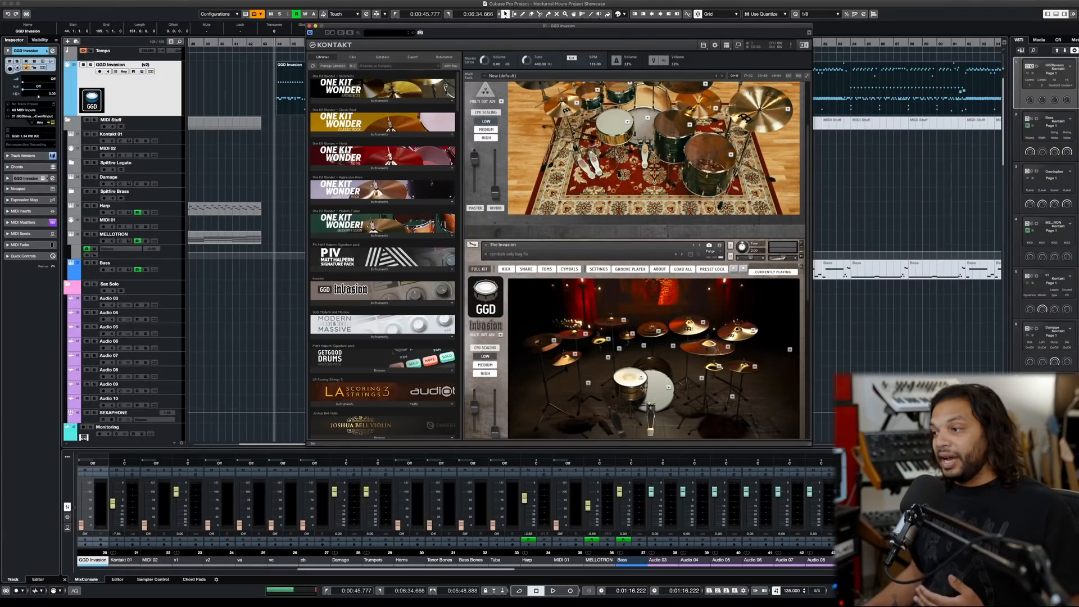
scroll(608, 376, "down", 6)
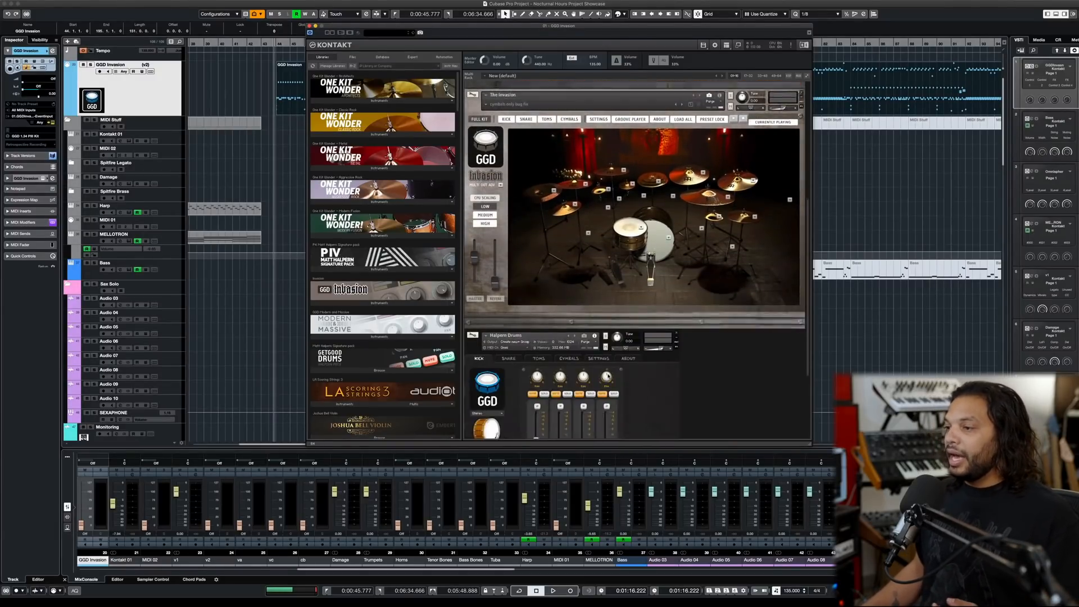
scroll(701, 396, "up", 8)
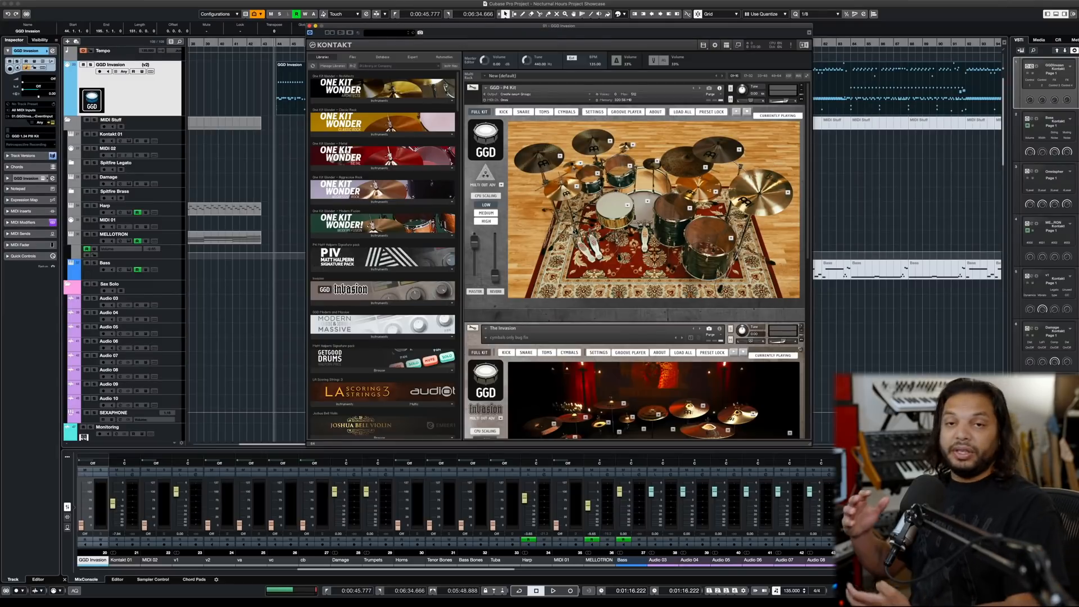
- Open the GGD Invasion part in the Drum Editor, move Kontakt clear of the instrument list, and audition Snare Center, Tom 1, Tom 2 and Tom 4
double_click(281, 94)
left_click_drag(345, 28, 510, 30)
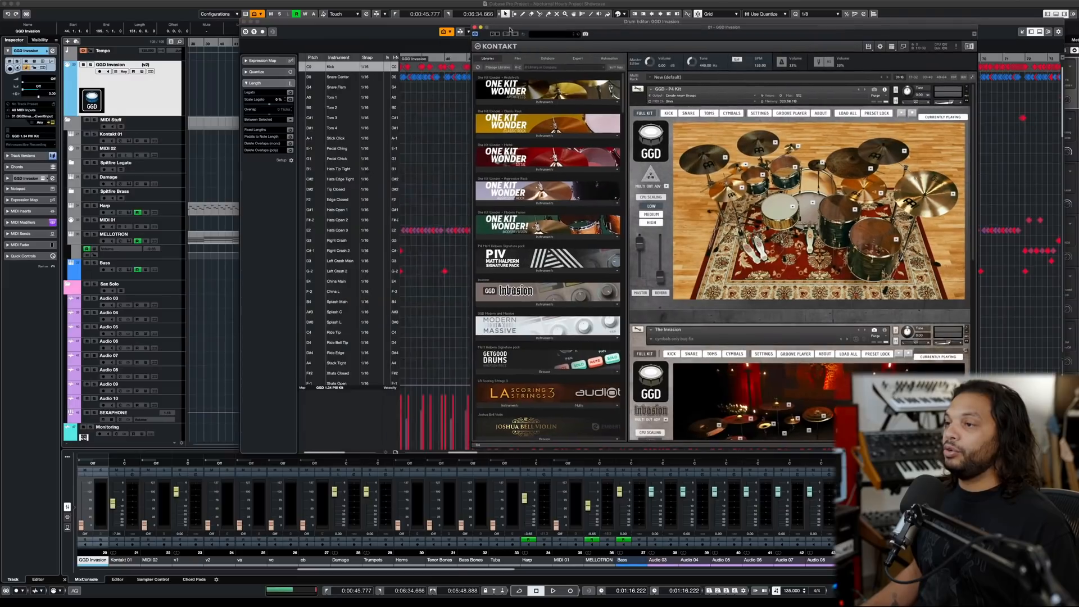
left_click(305, 77)
left_click(304, 98)
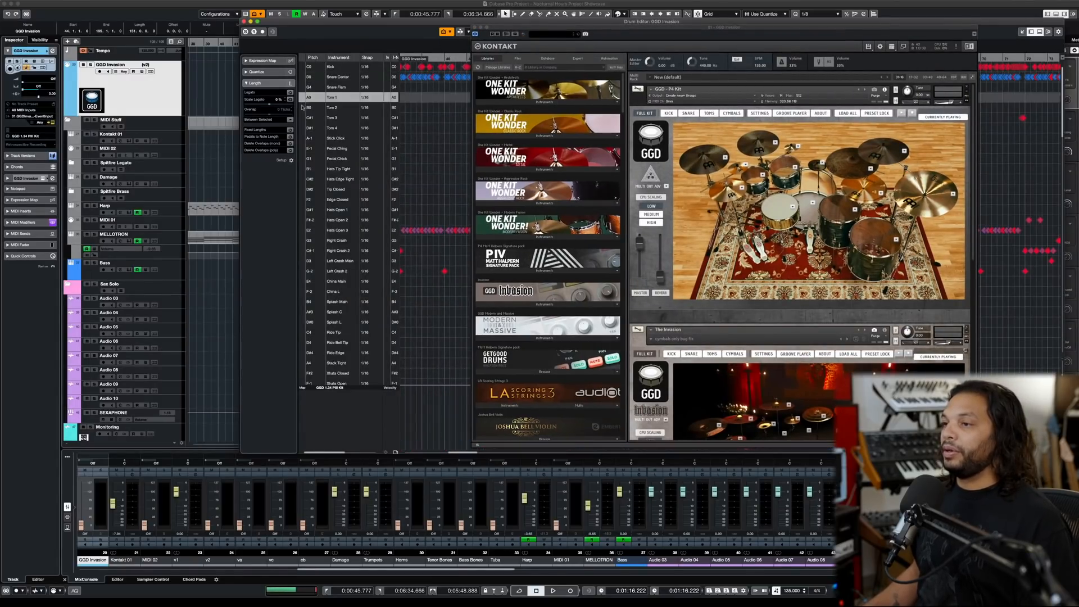
left_click(304, 108)
left_click(304, 128)
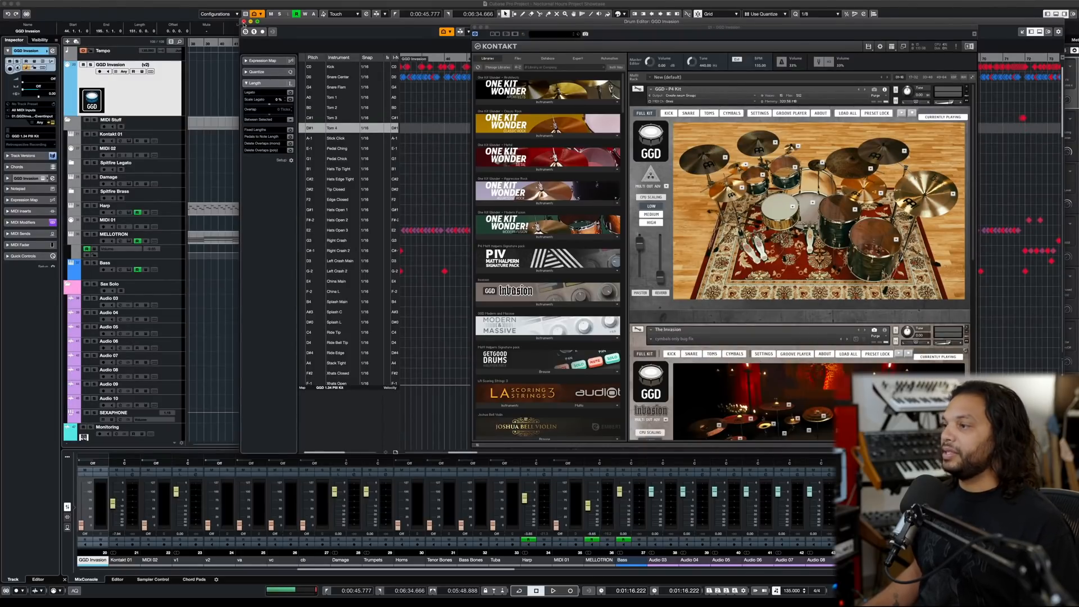
- Reposition the Drum Editor and Kontakt windows and bring The Invasion kit into view in the rack
left_click_drag(273, 24, 200, 20)
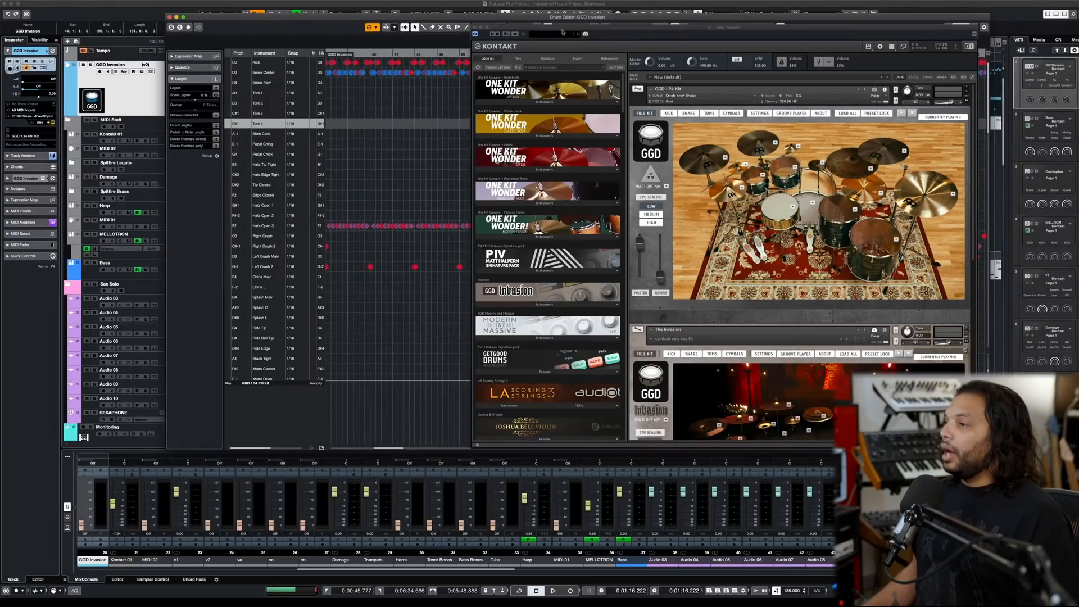
left_click_drag(494, 27, 318, 21)
scroll(540, 244, "down", 5)
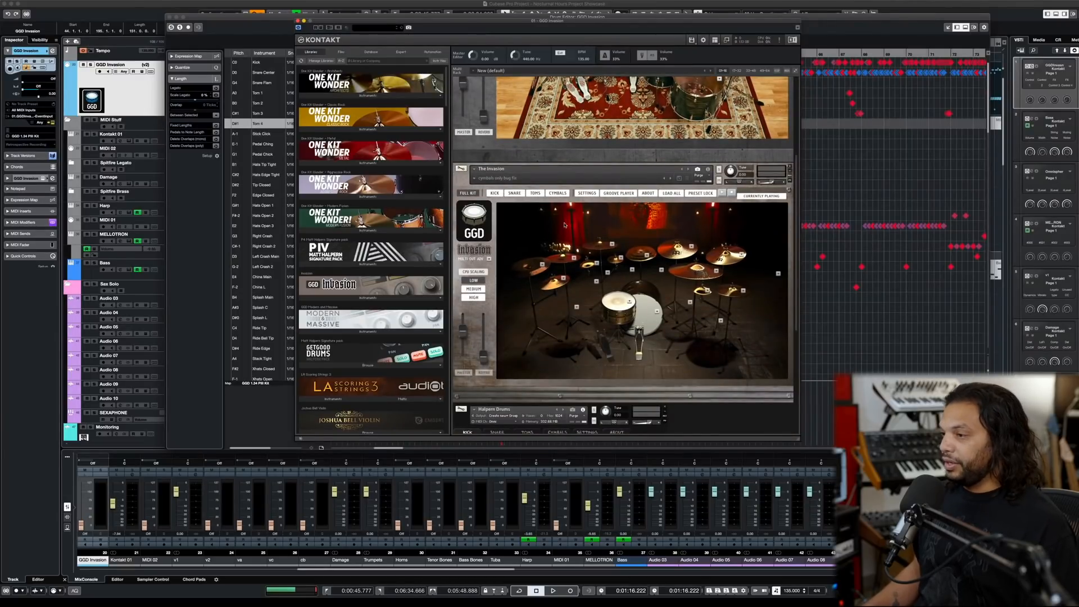
scroll(541, 244, "down", 1)
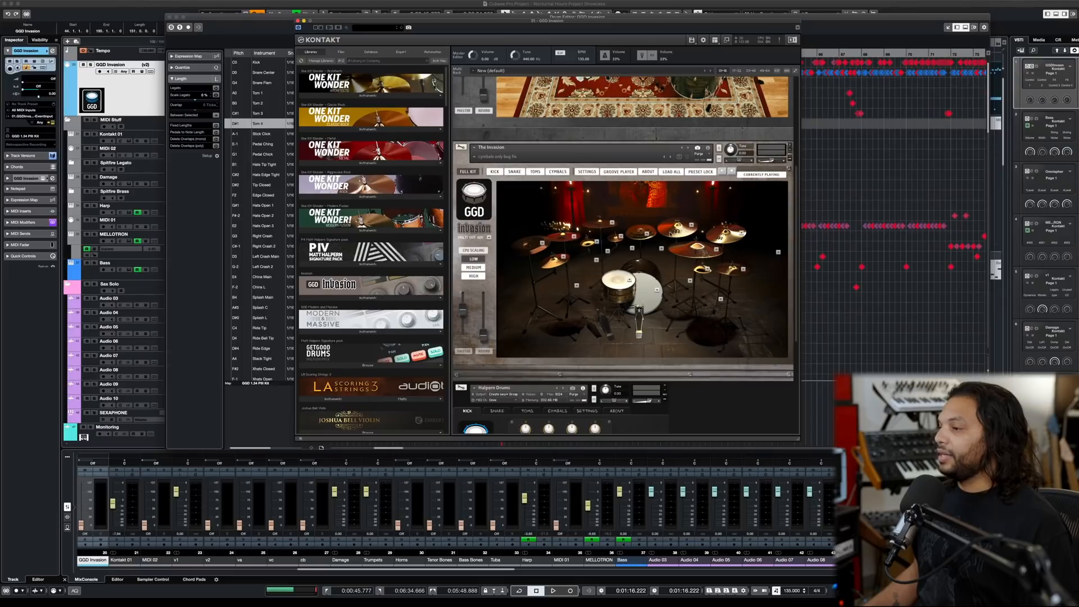
- Check the model choices for The Invasion kit's stack and ride cymbals, keeping the Byzance Heavy Hammered 22" ride
left_click(647, 233)
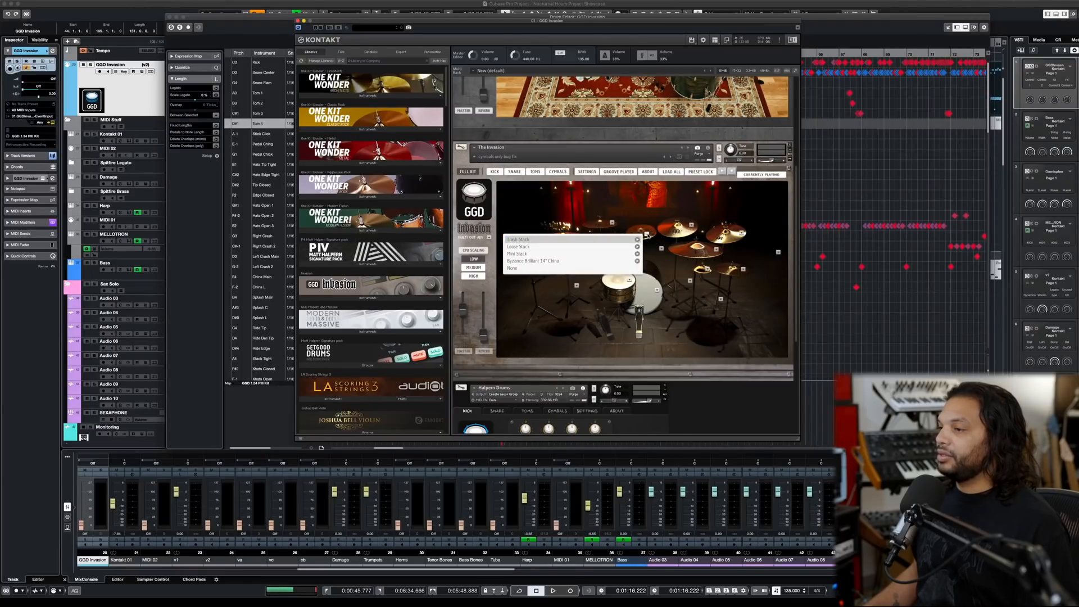
left_click(646, 234)
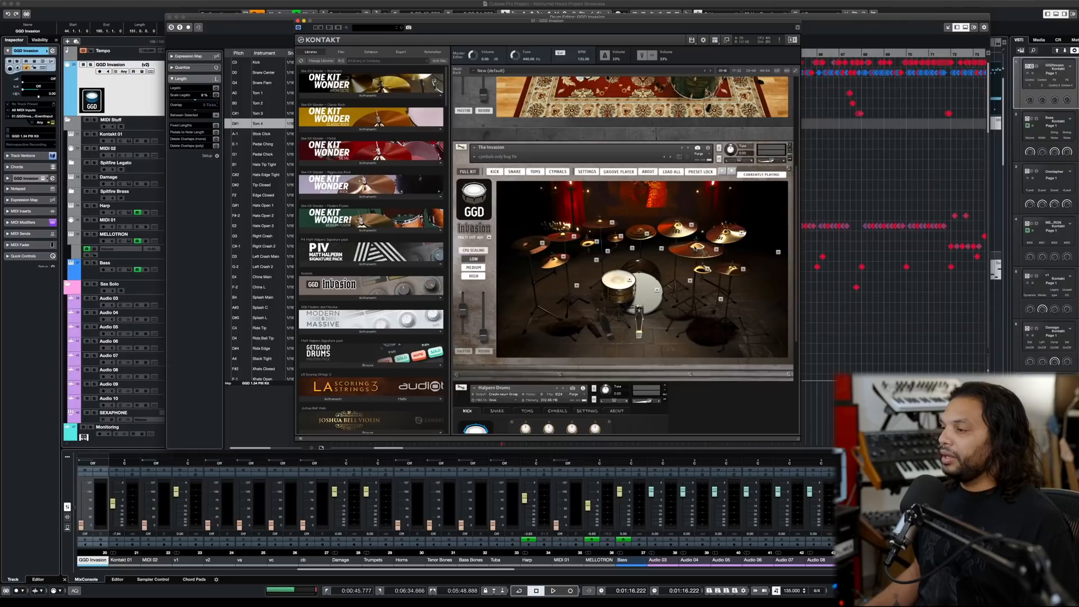
scroll(694, 250, "up", 5)
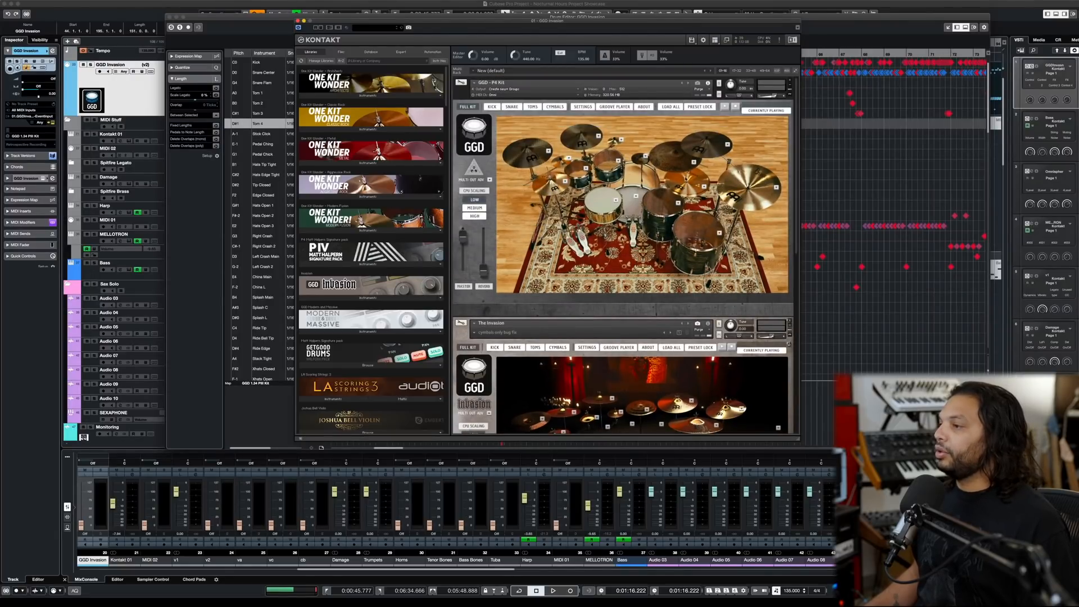
scroll(693, 191, "down", 5)
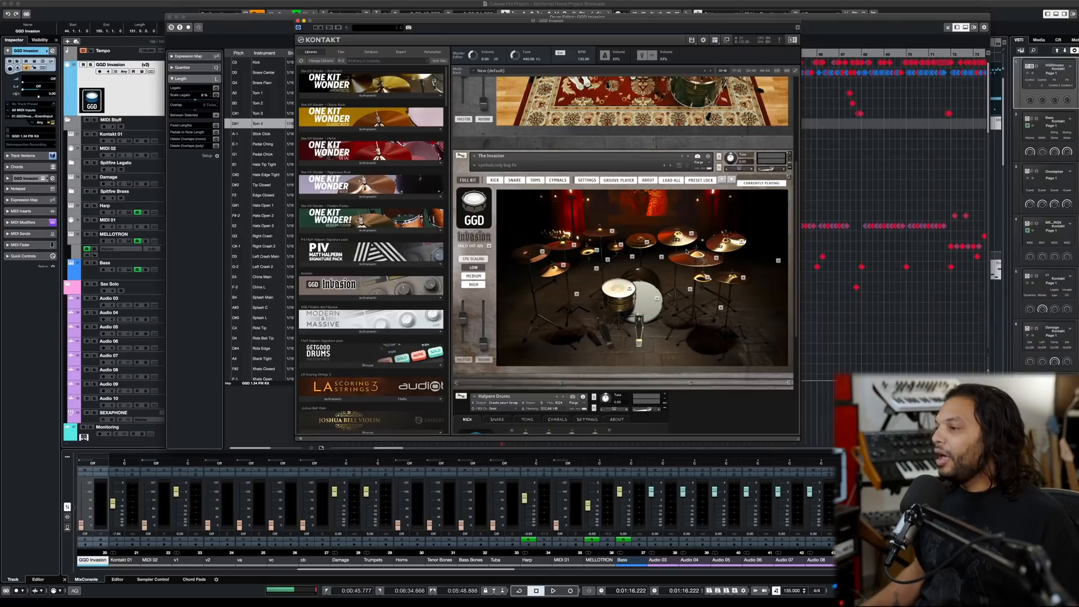
left_click(715, 259)
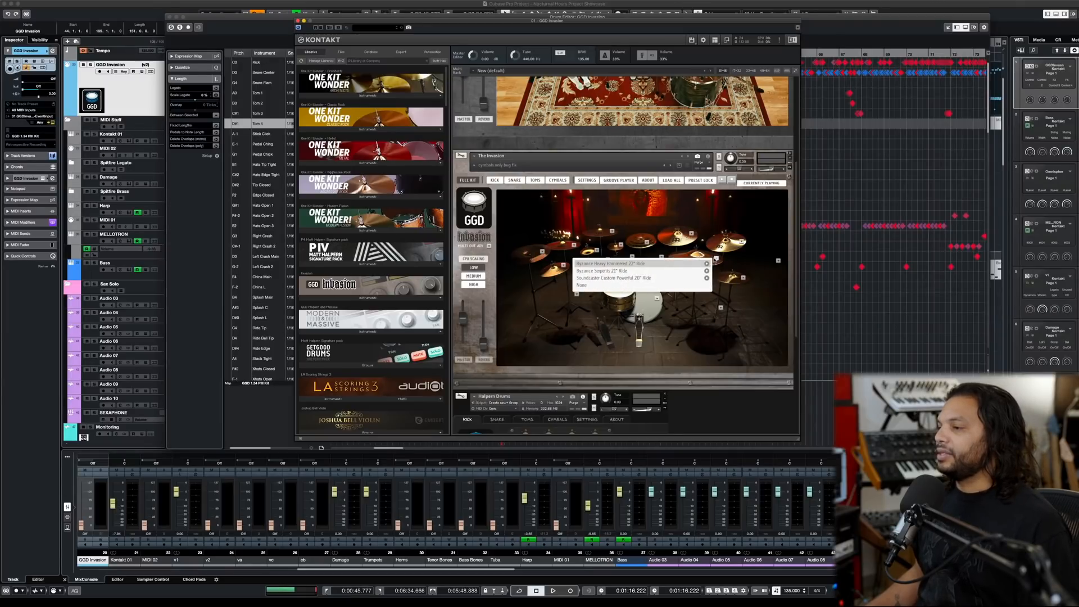
left_click(645, 264)
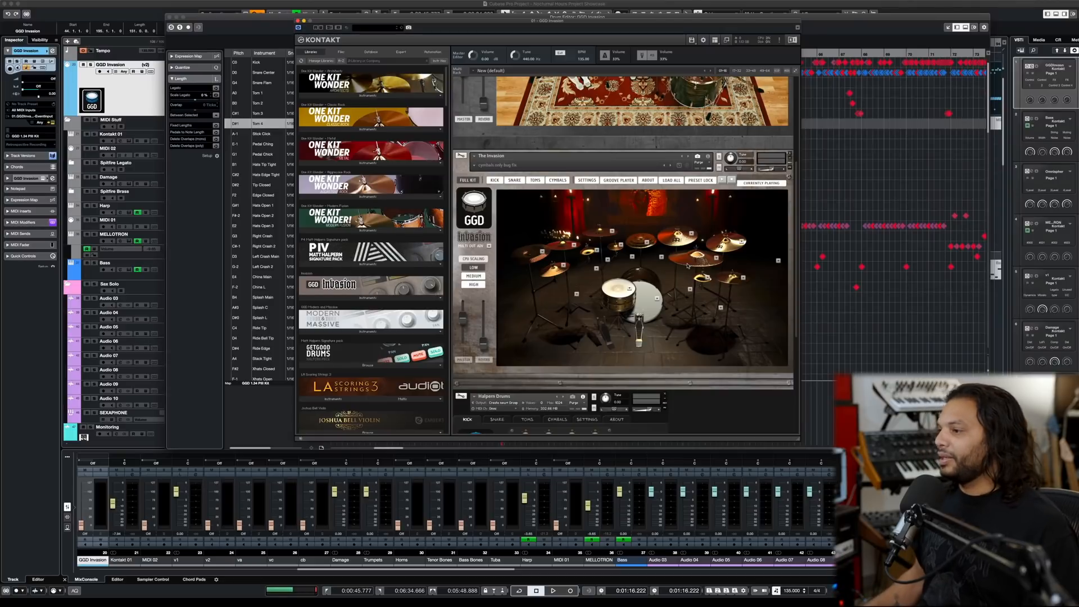
- Look through the kick and snare drum models available in The Invasion kit without changing either selection
left_click(658, 299)
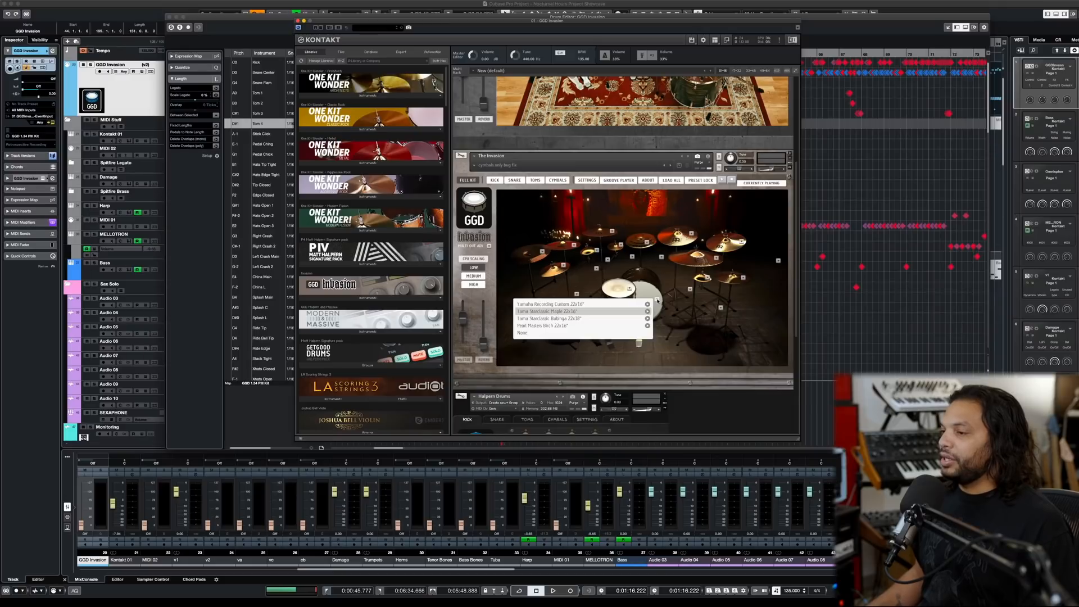
left_click(658, 301)
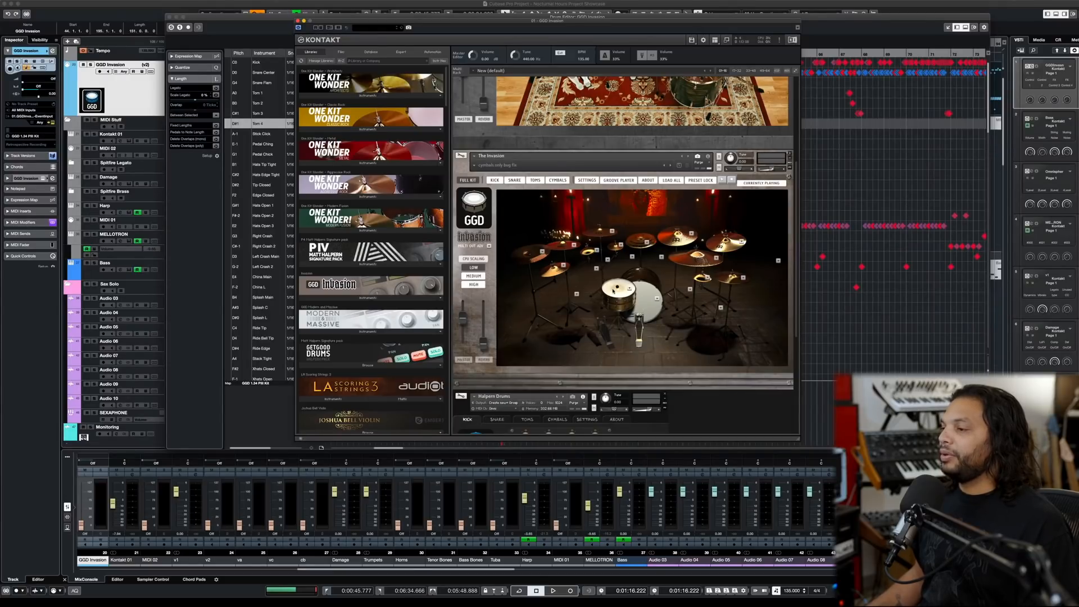
left_click(630, 289)
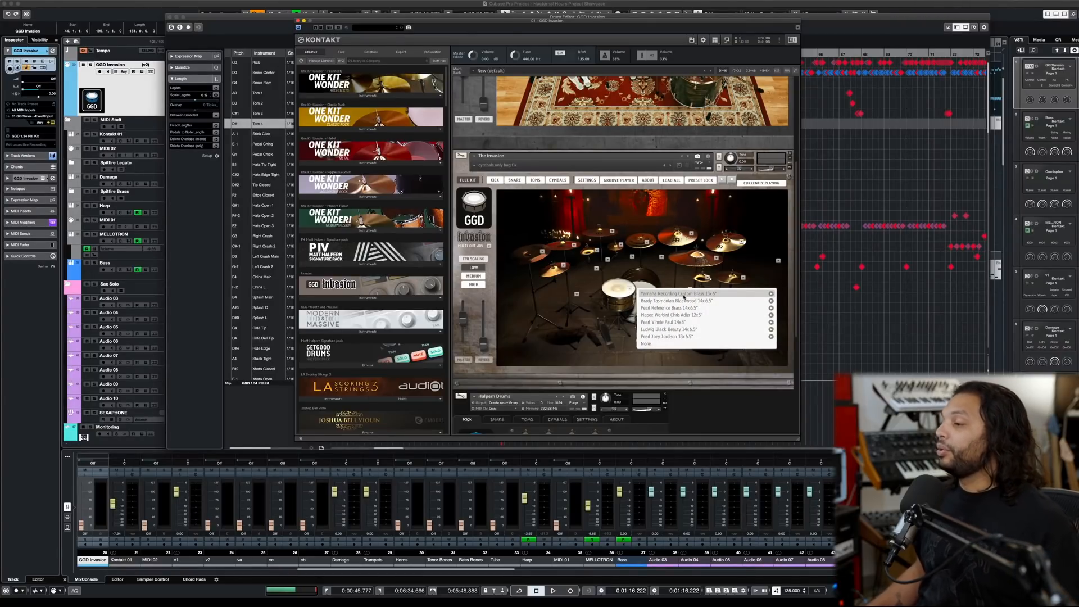
left_click(628, 291)
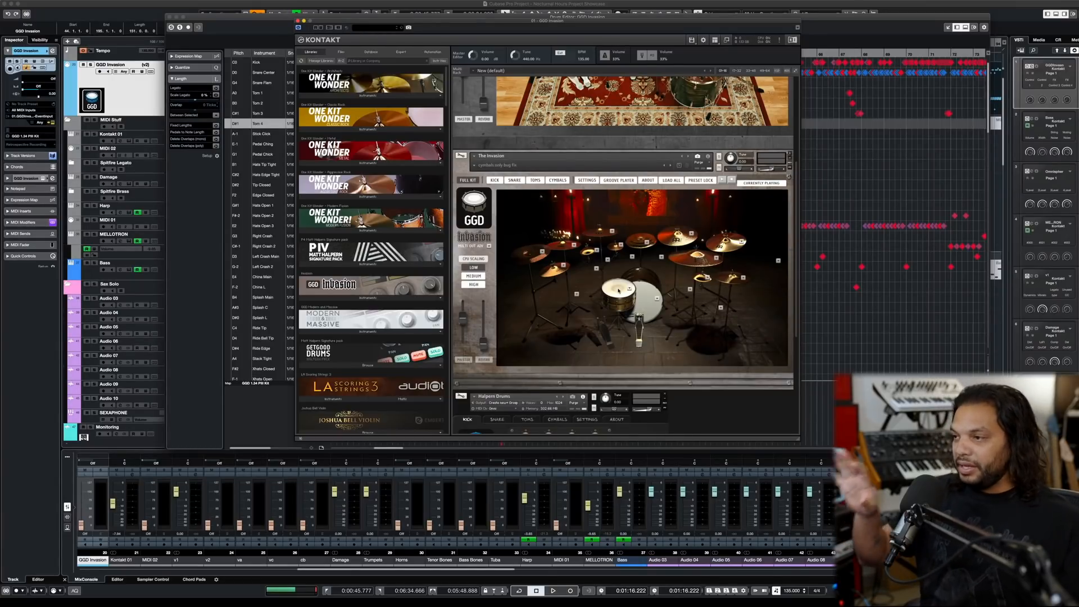
left_click(630, 289)
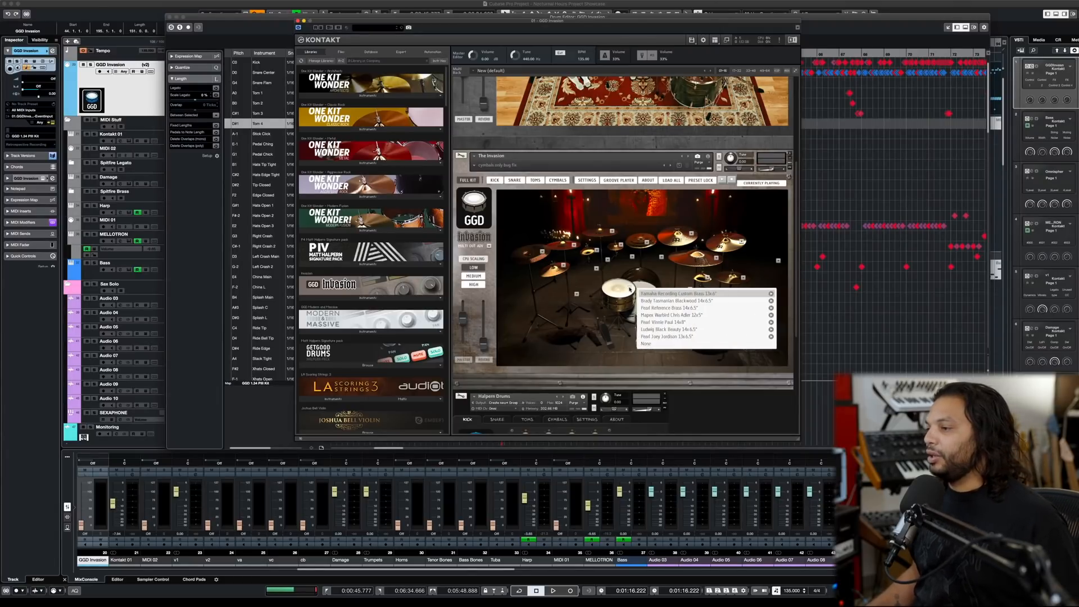
left_click(629, 289)
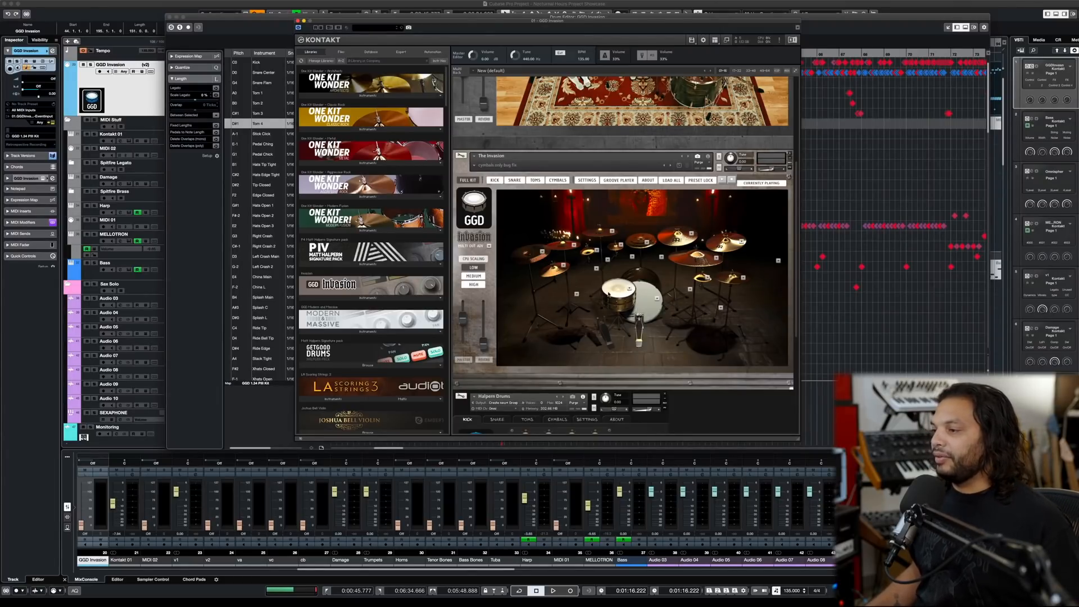
left_click(630, 289)
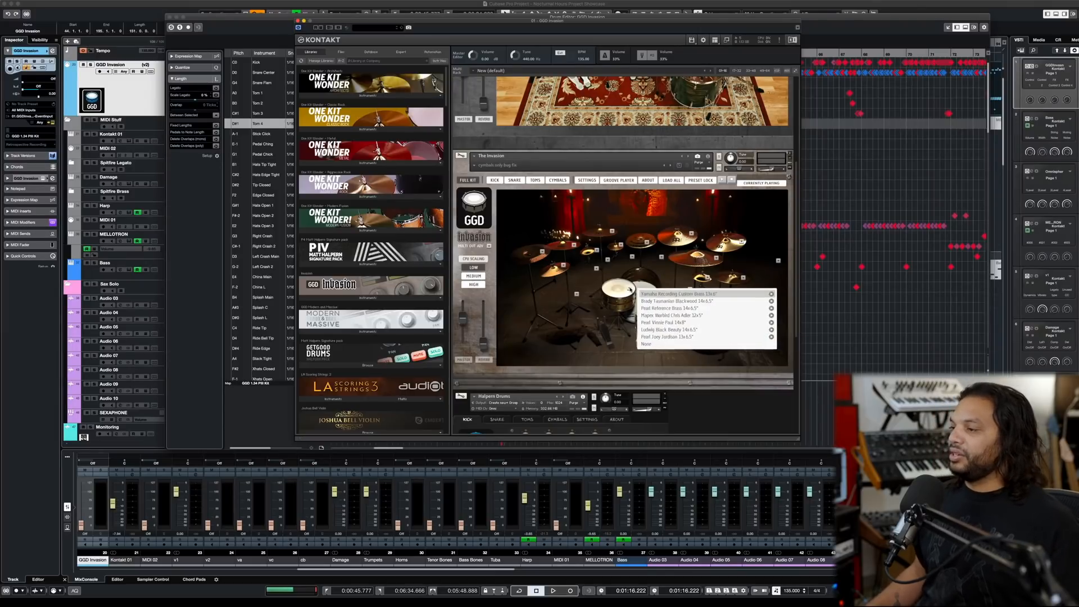
left_click(630, 289)
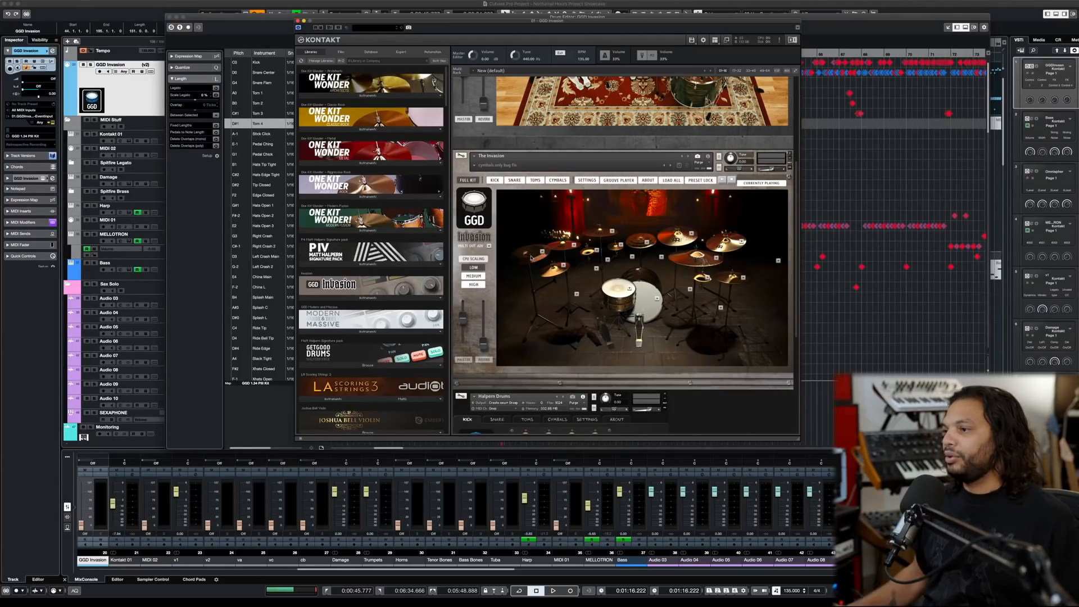
- Examine The Invasion kit's cymbal mixer page and return to its full kit view
scroll(530, 258, "up", 3)
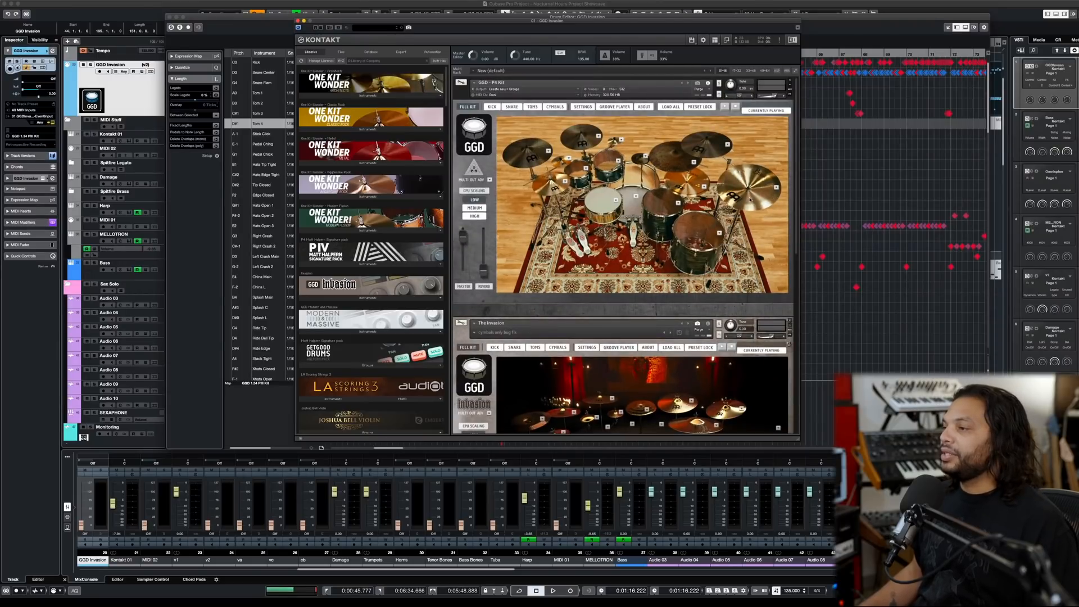
scroll(539, 266, "down", 3)
scroll(623, 256, "up", 3)
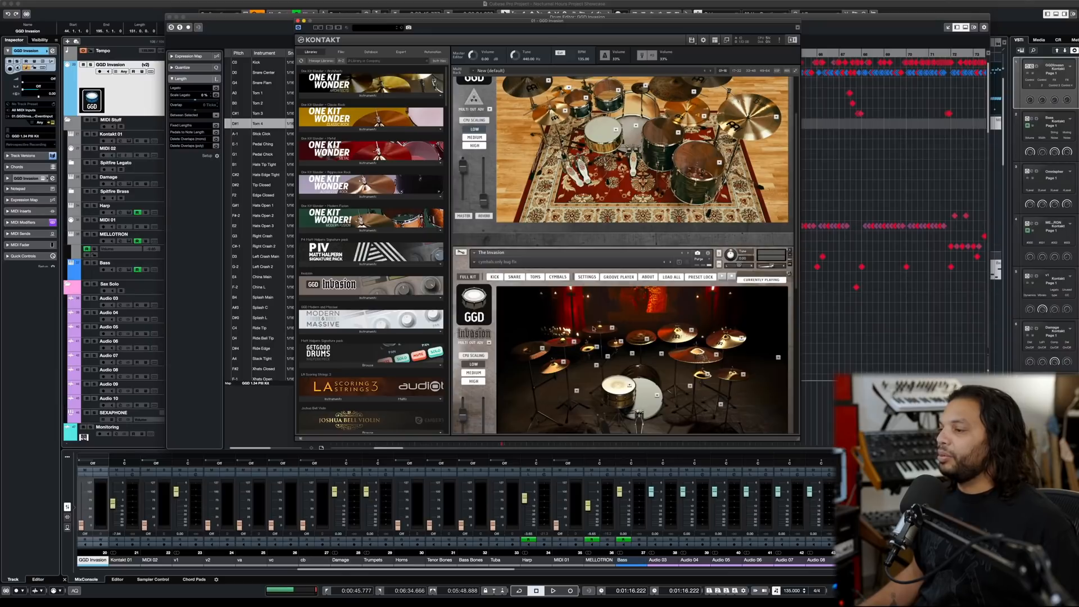
left_click(554, 280)
scroll(643, 375, "down", 3)
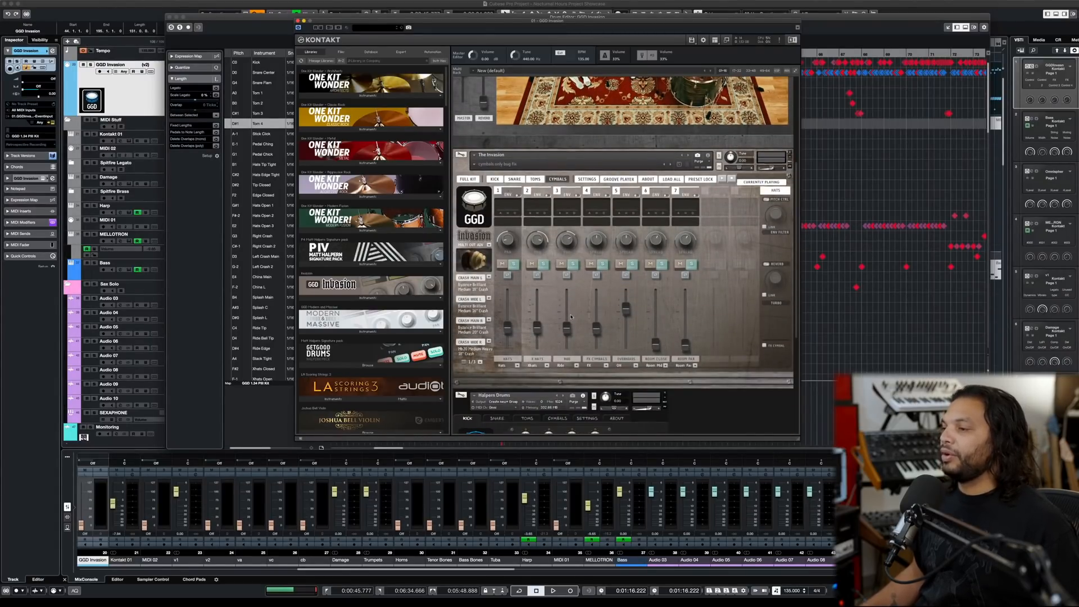
scroll(571, 316, "up", 3)
left_click(468, 348)
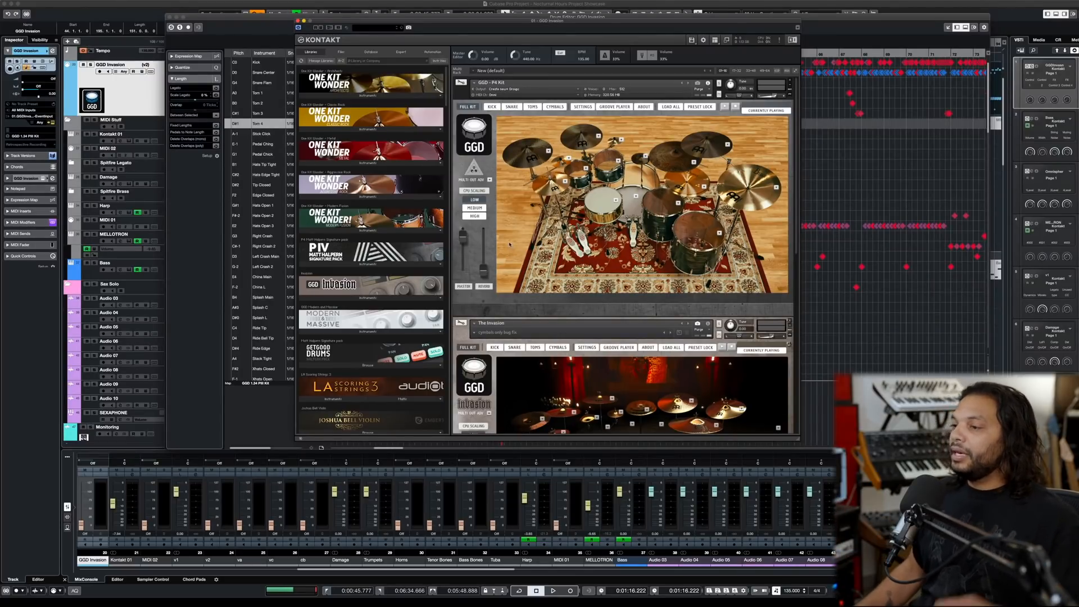
scroll(518, 235, "down", 3)
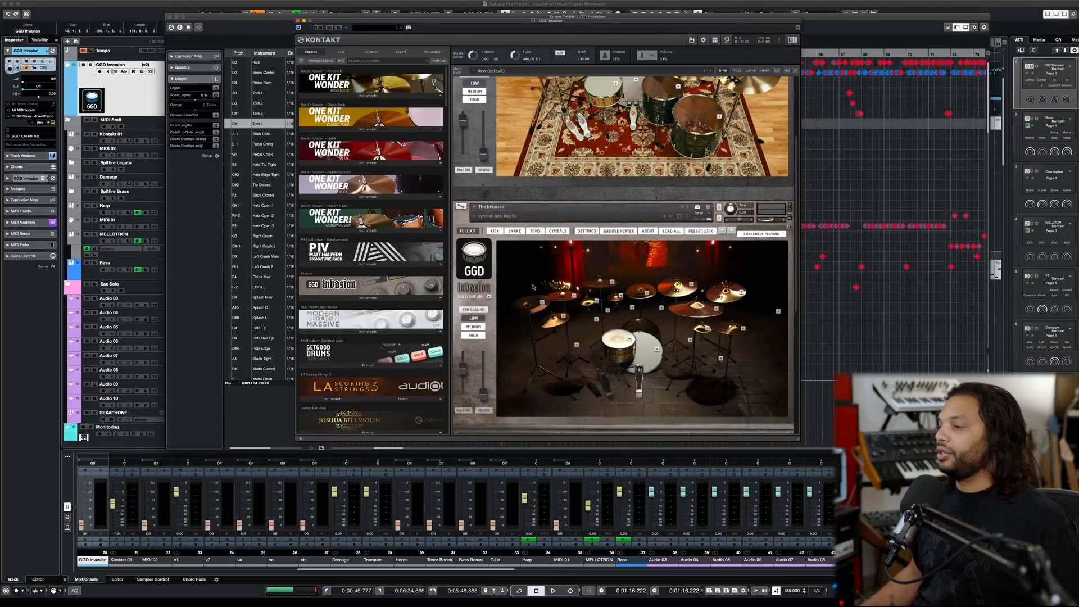
- Show the Halpern Drums instrument in the rack and open its snare mixer page
scroll(715, 320, "down", 6)
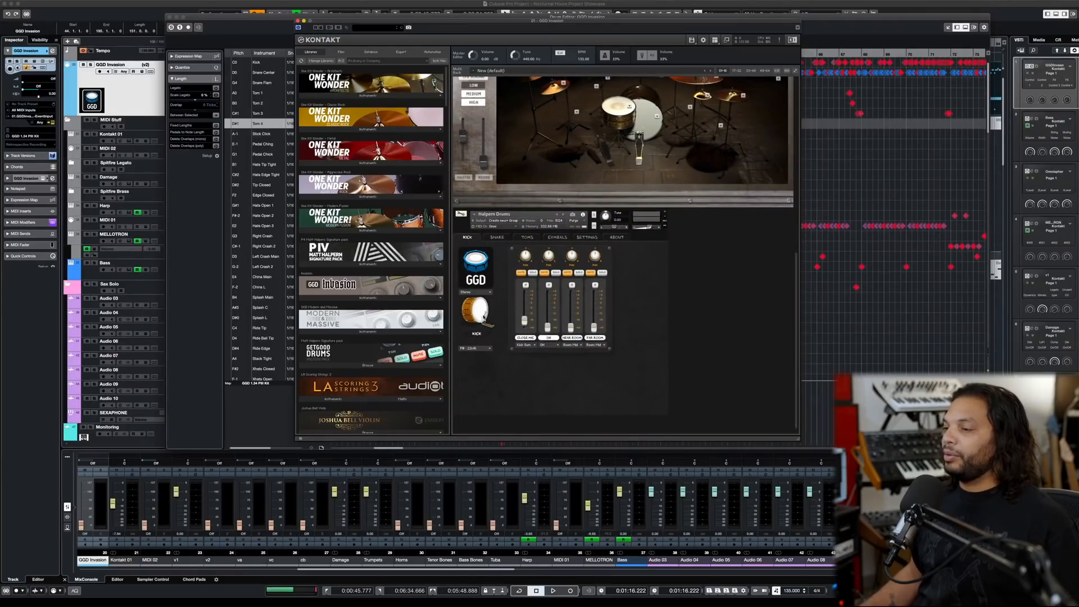
left_click(484, 311)
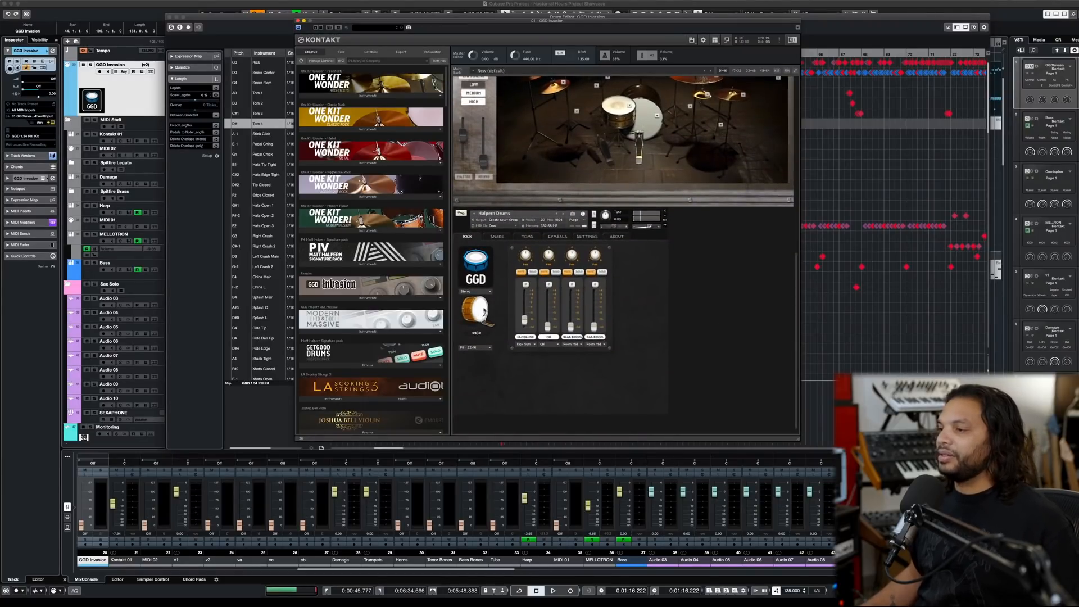
left_click(495, 236)
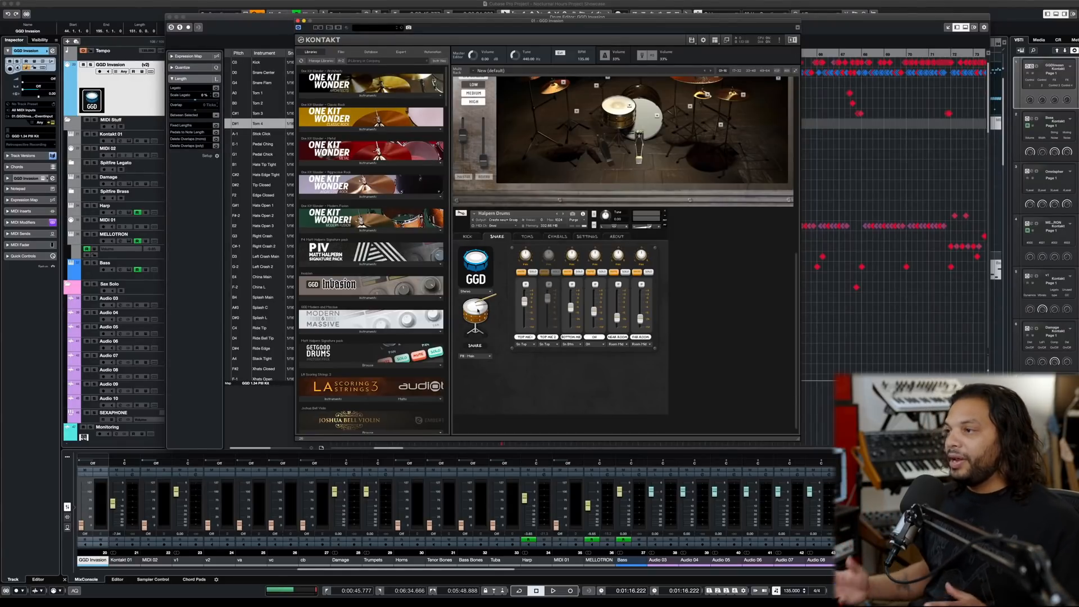
- Select the Snare Center sound in the drum map and close the Kontakt and Drum Editor windows
left_click(229, 73)
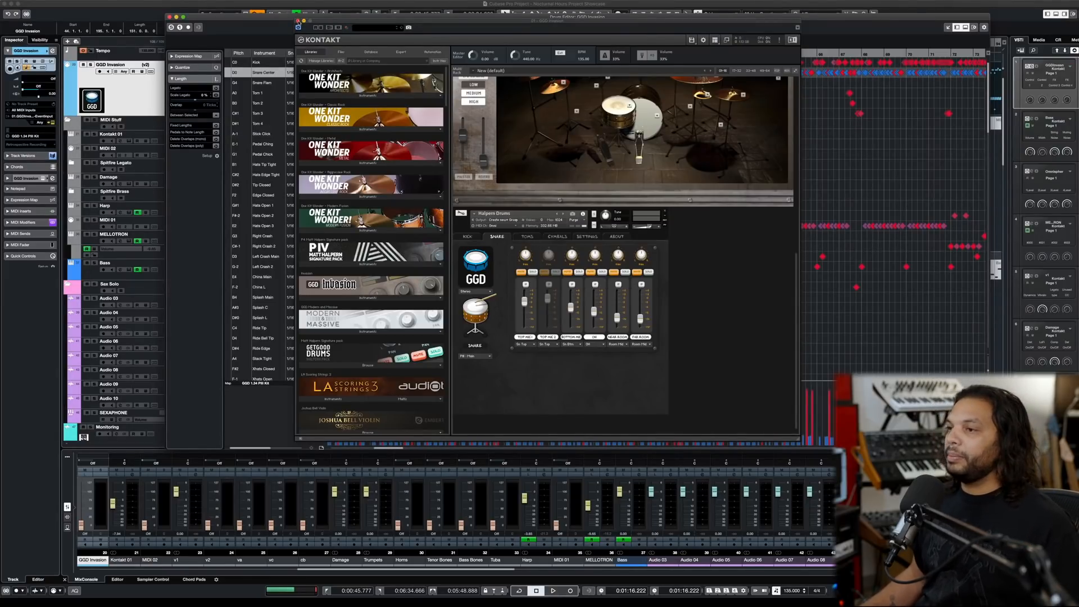
left_click(298, 21)
left_click(167, 17)
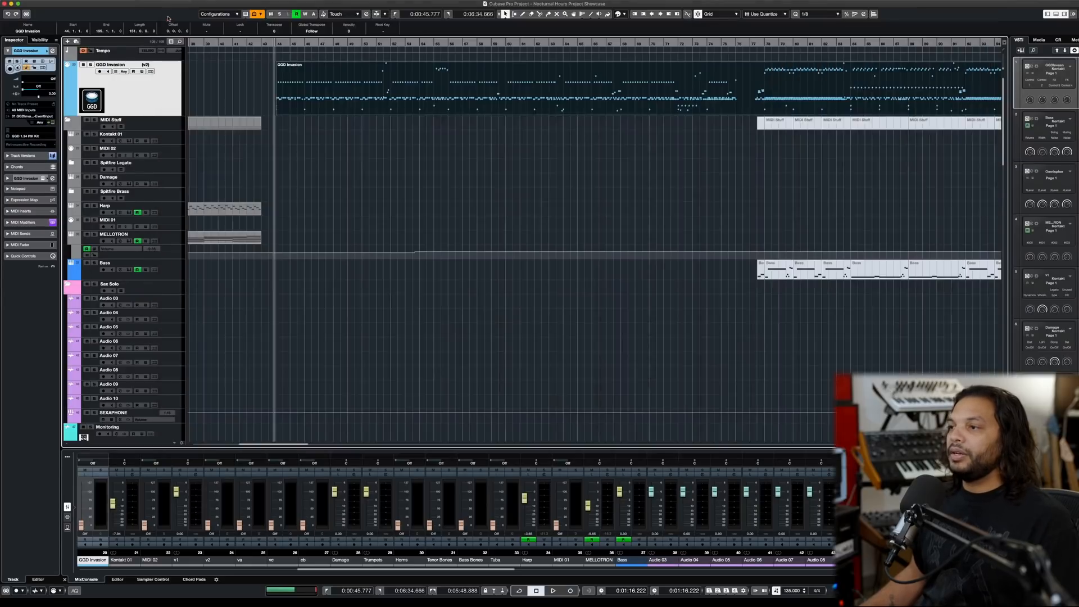
- Audition the GGD Invasion drum part, comparing playback with Halpern Drums muted and unmuted in Kontakt
key("space")
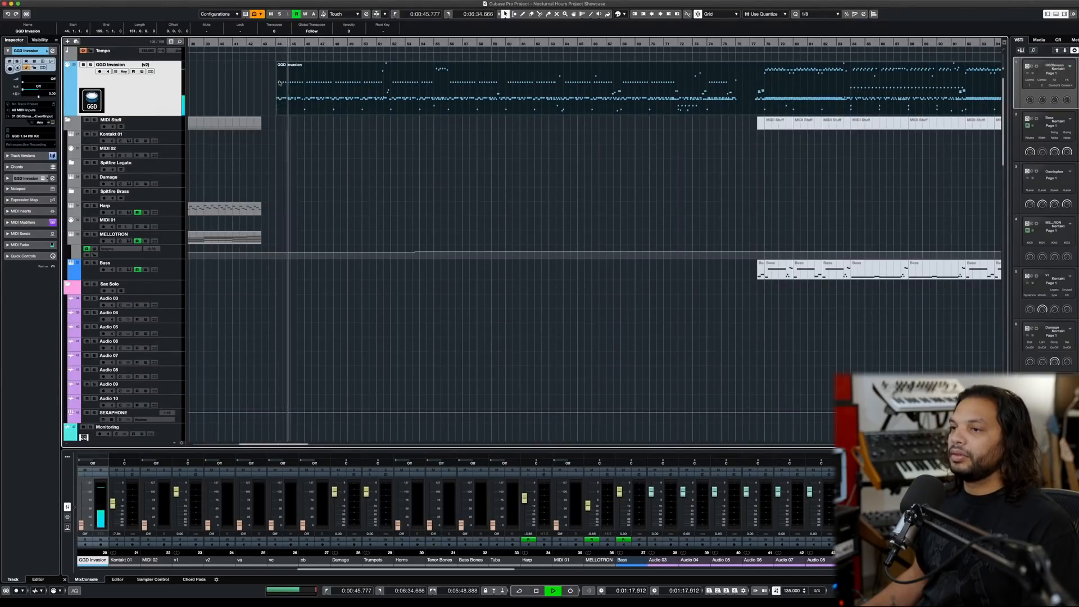
key("space")
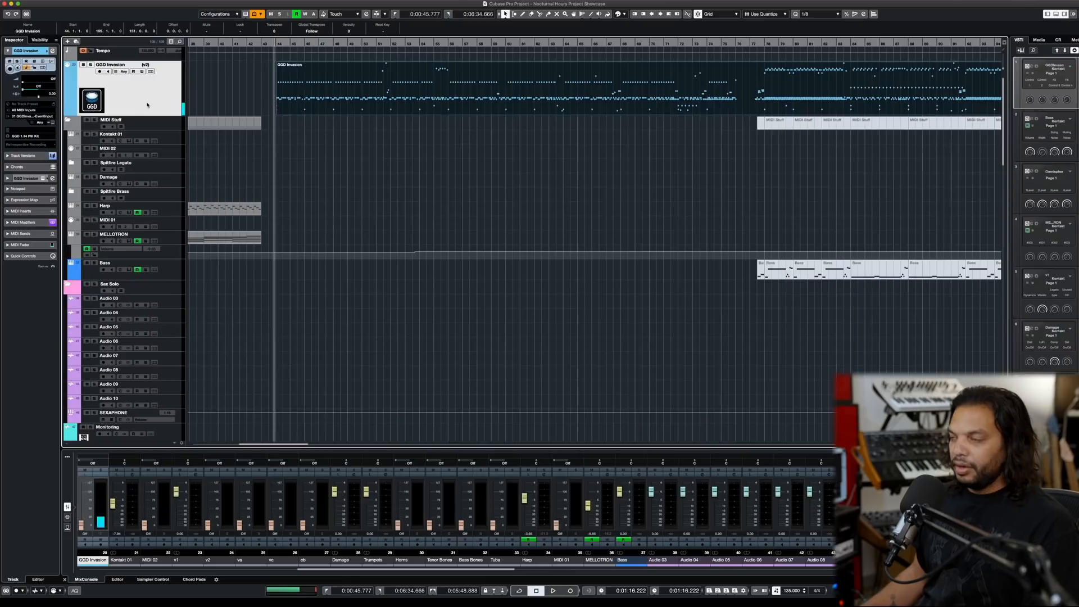
key("e")
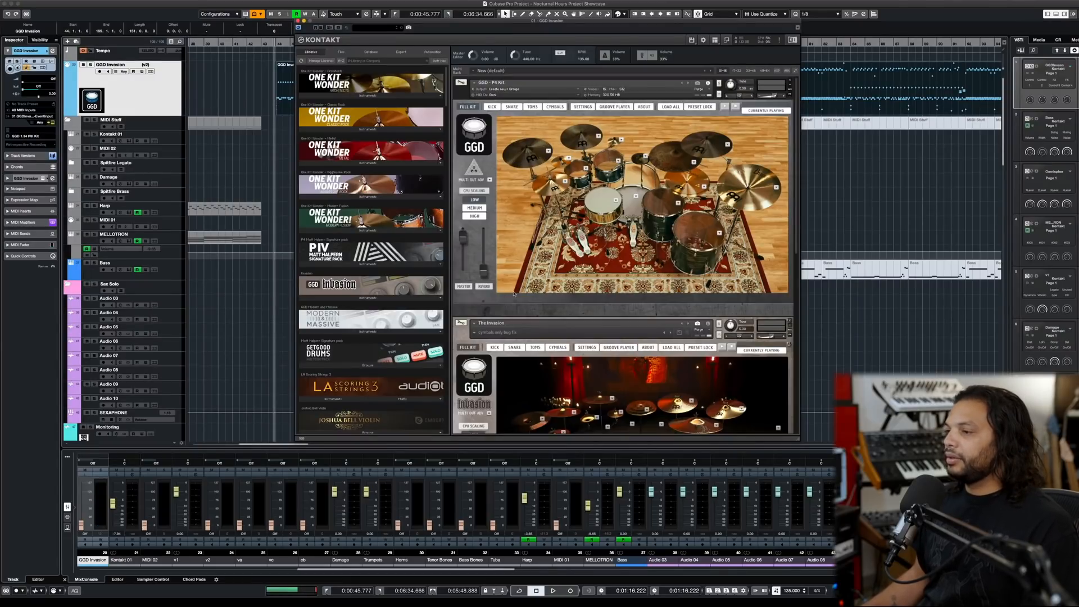
scroll(514, 293, "down", 5)
scroll(514, 293, "down", 4)
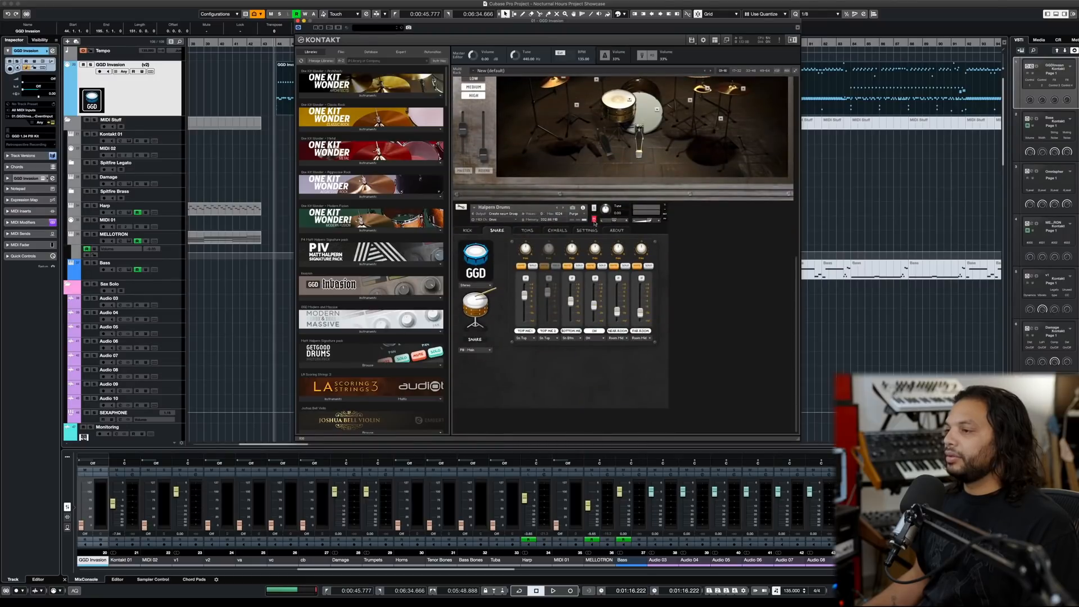
key("space")
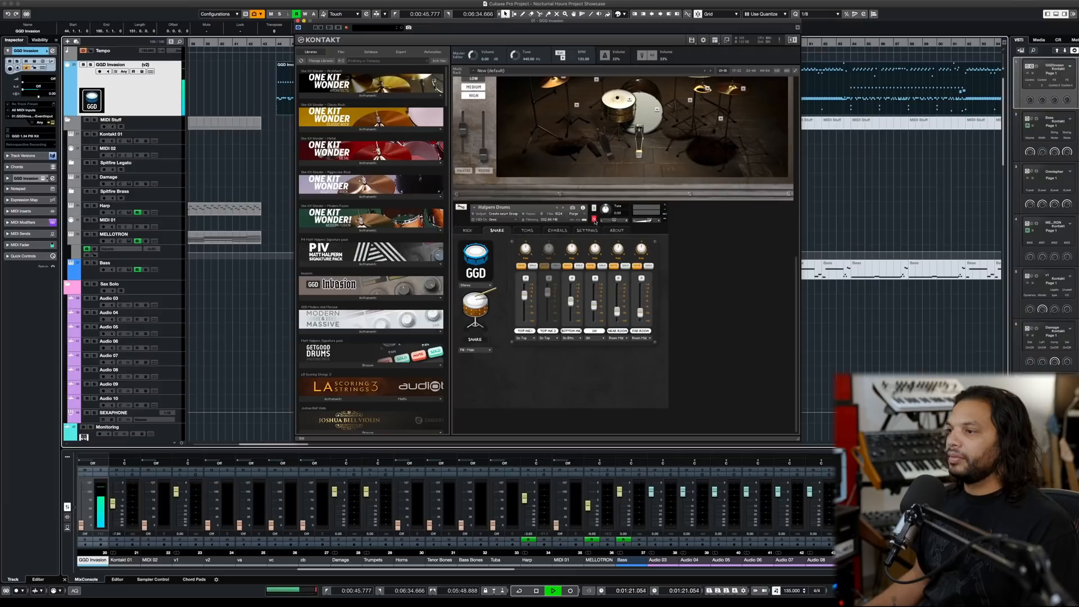
key("space")
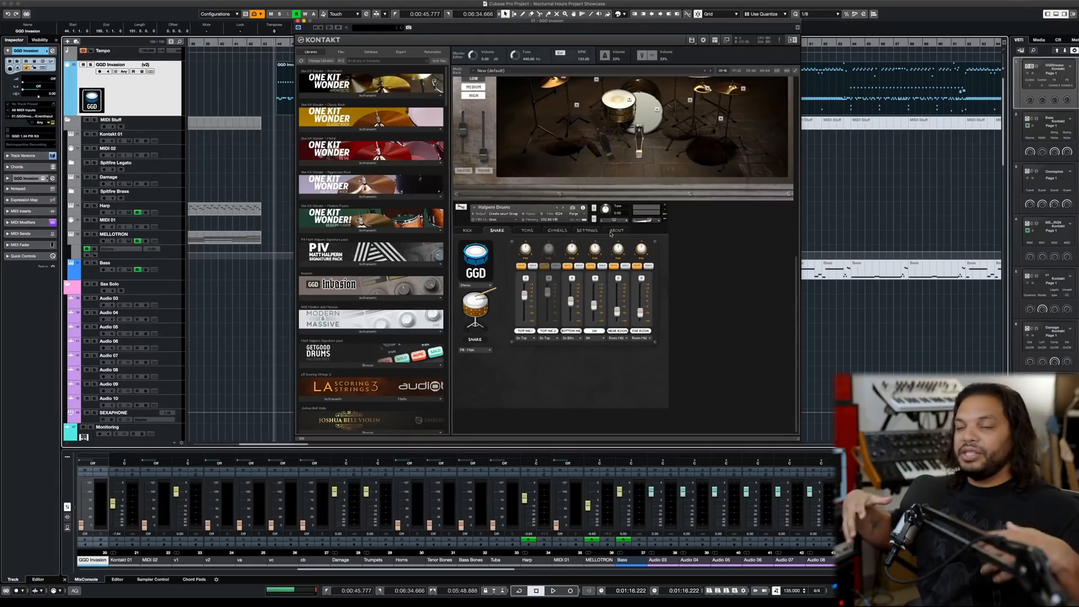
key("space")
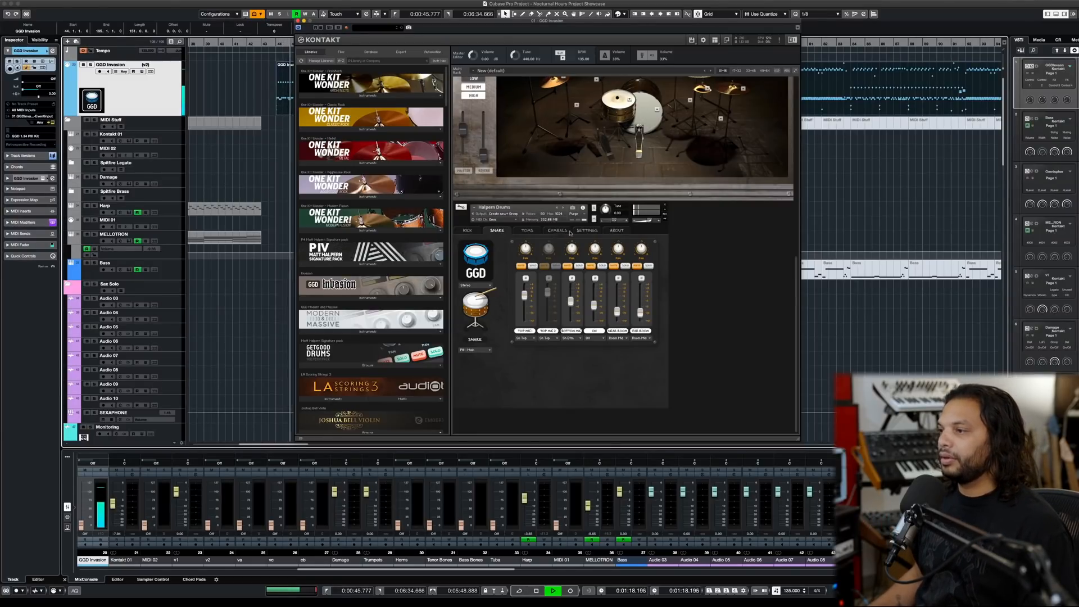
key("space")
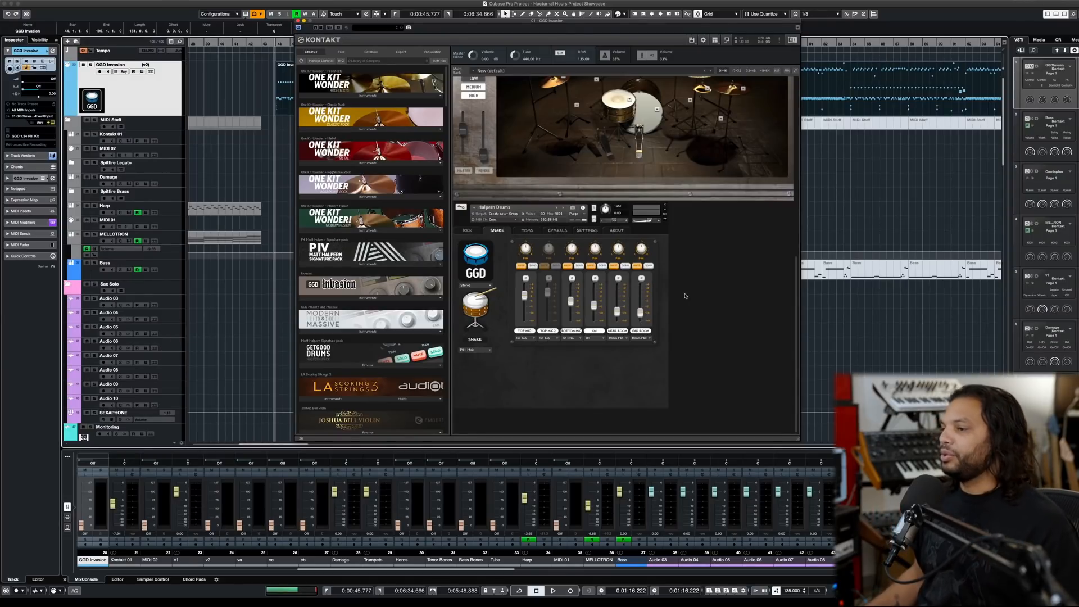
- Try the Pearl Reference Brass 14x6.5 and the Ludwig Black Beauty 14x6.5 as The Invasion kit's snare
scroll(682, 298, "up", 5)
scroll(682, 298, "down", 5)
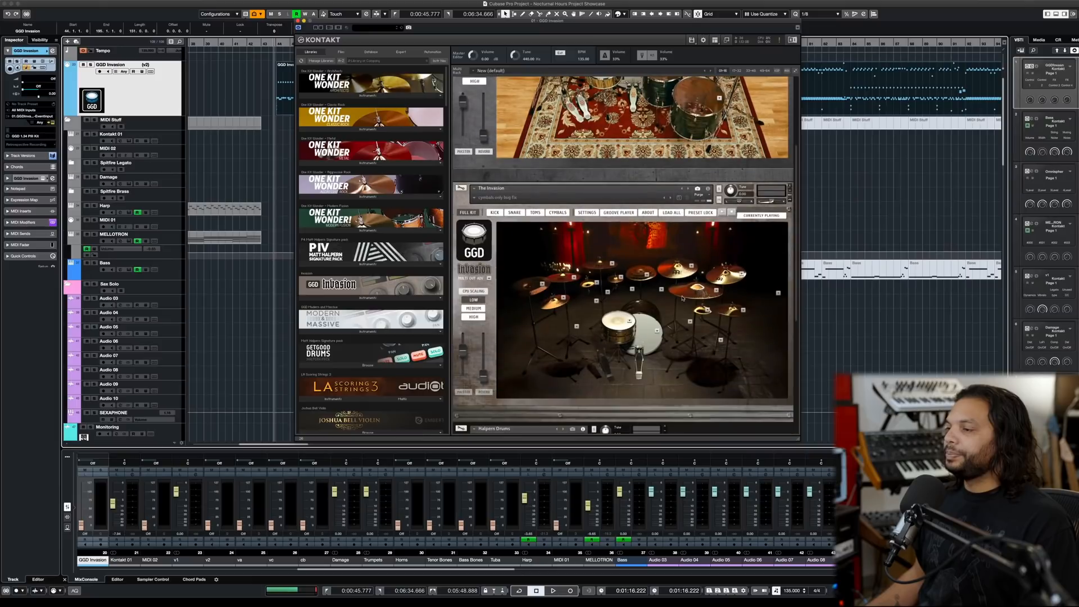
scroll(682, 298, "down", 3)
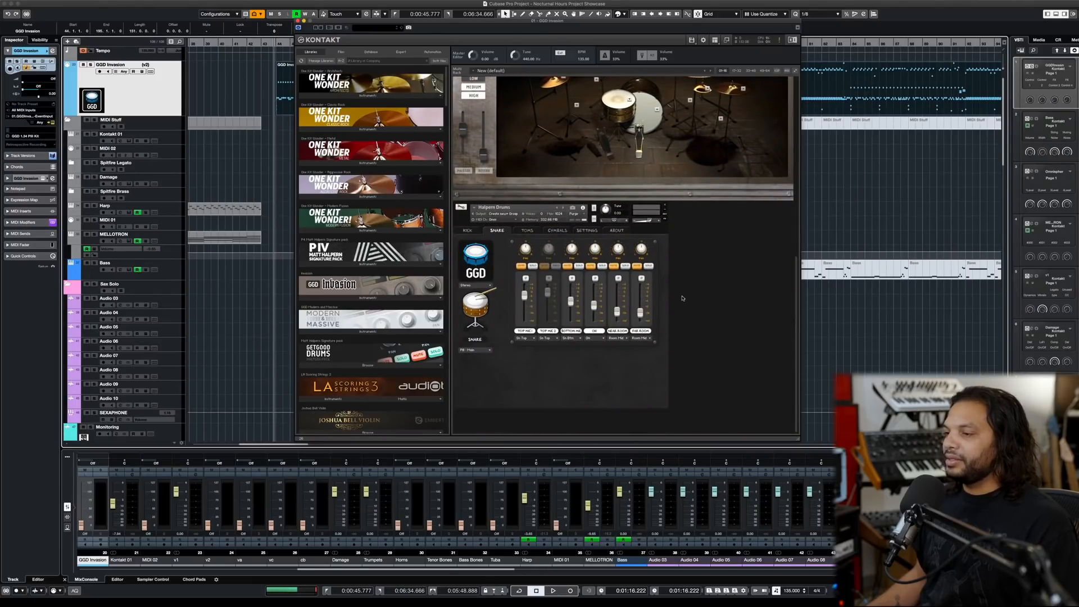
scroll(682, 298, "up", 8)
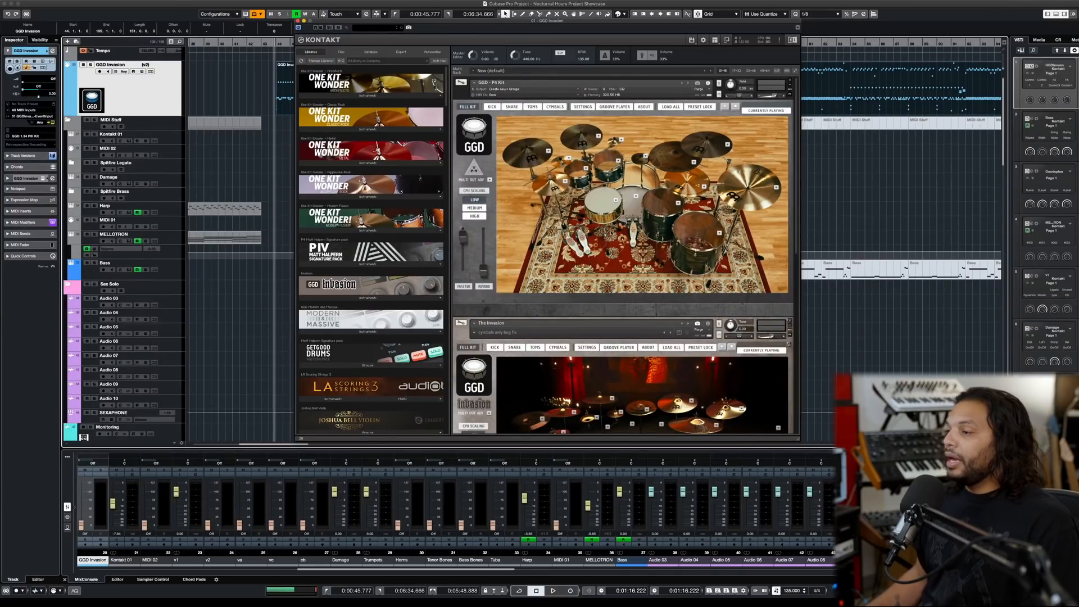
scroll(611, 232, "down", 3)
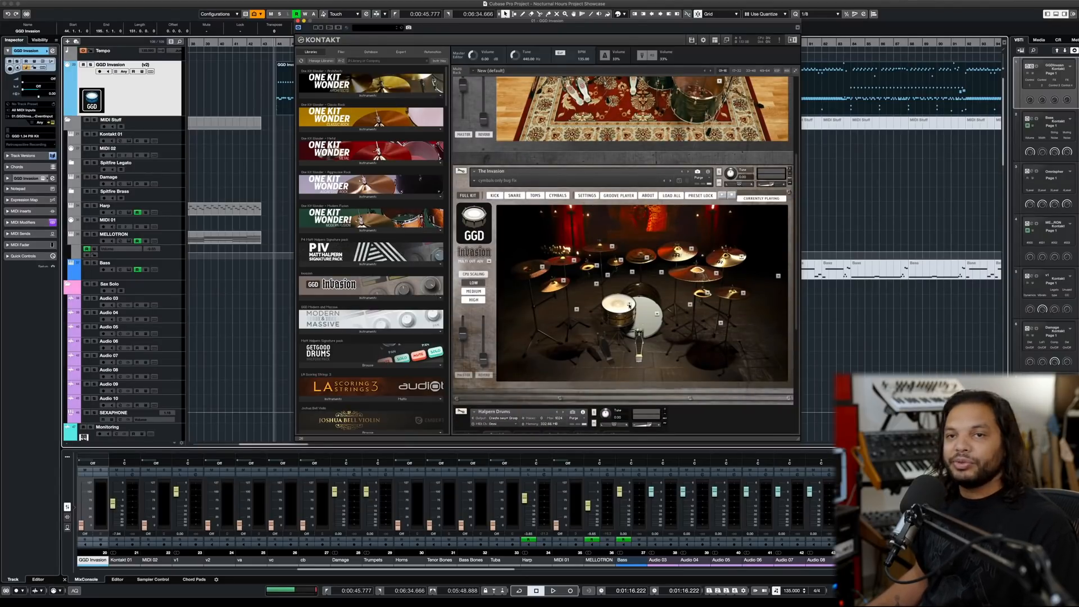
left_click(630, 305)
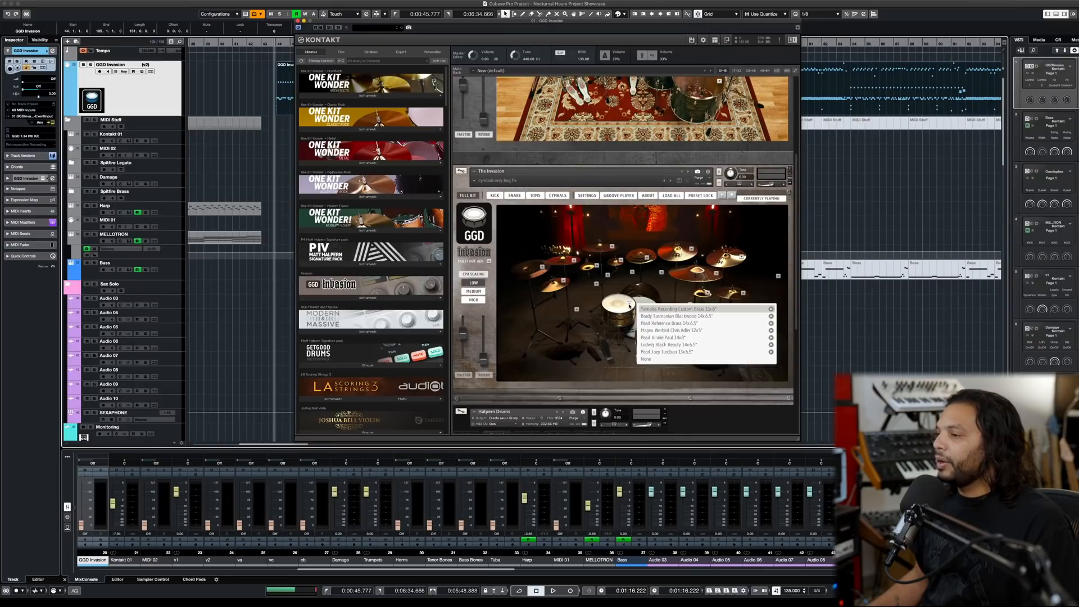
left_click(658, 324)
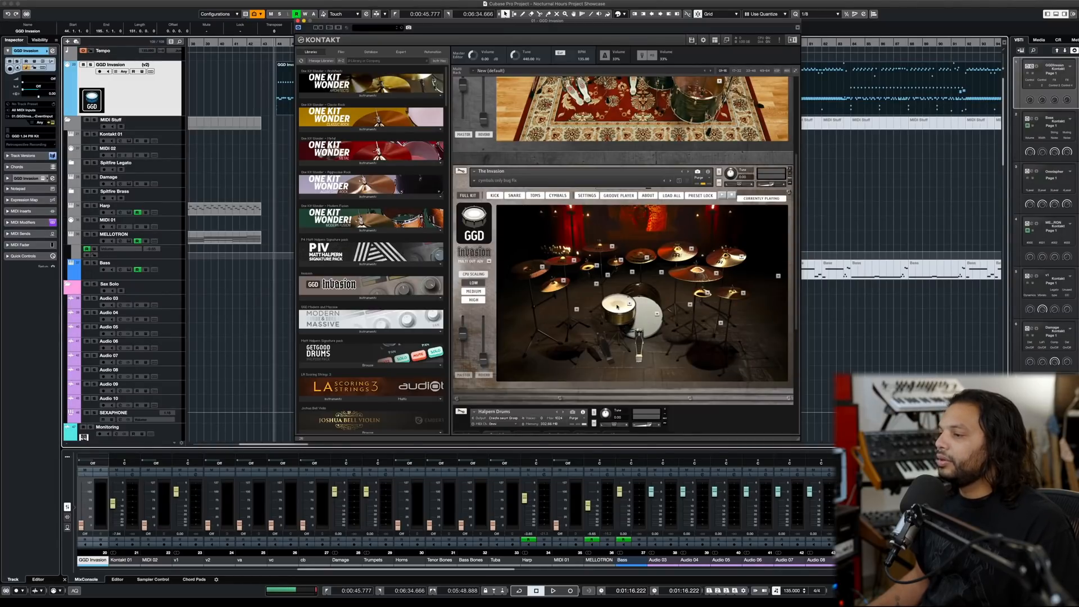
left_click(639, 307)
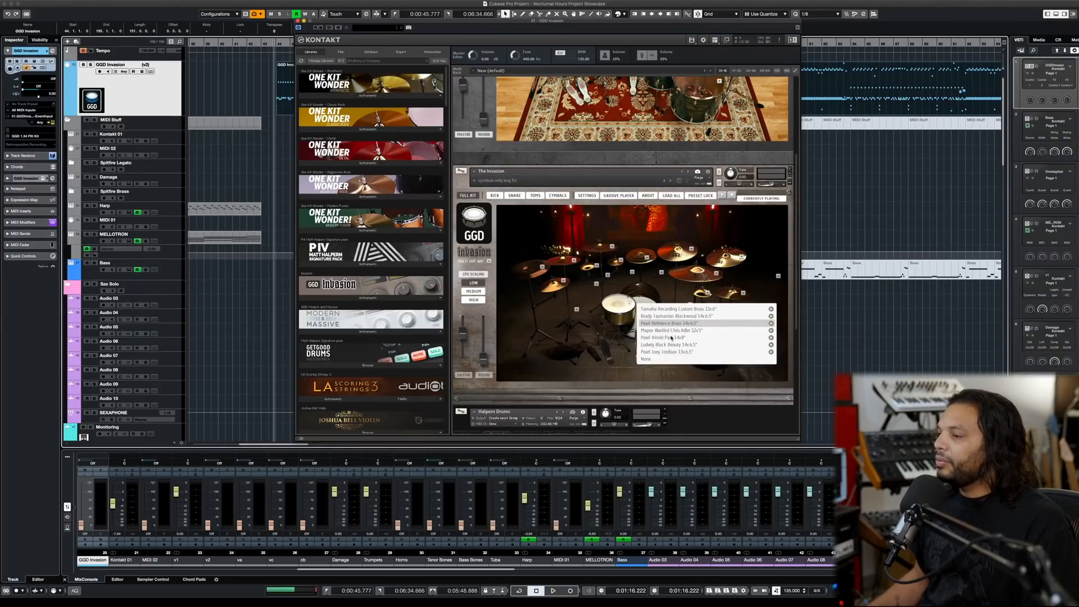
left_click(670, 345)
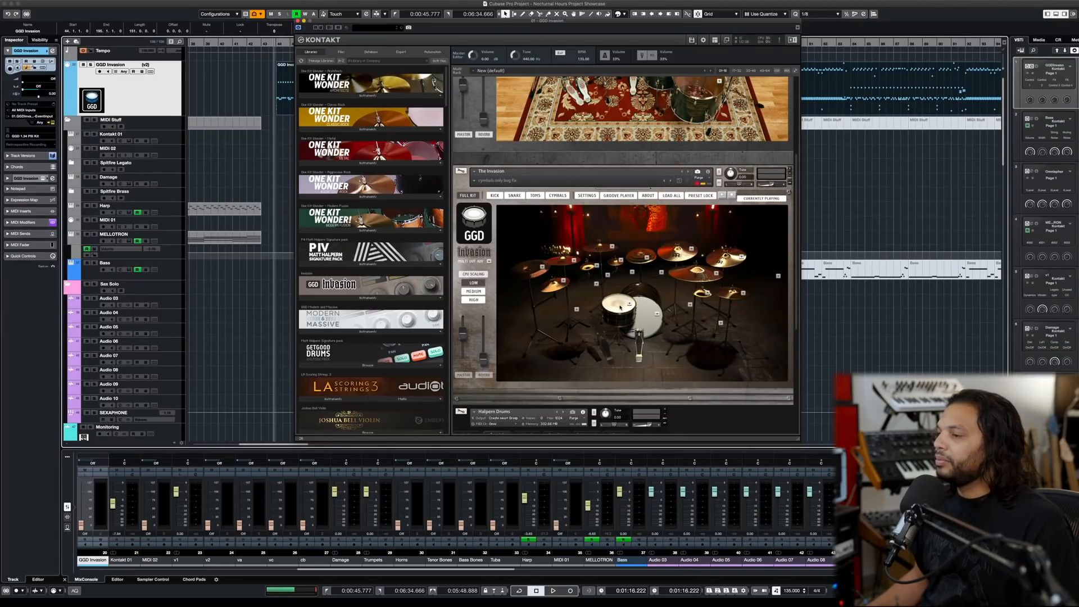
- Try a different snare model in the GGD P4 Kit and audition the drum part with it
scroll(620, 308, "up", 5)
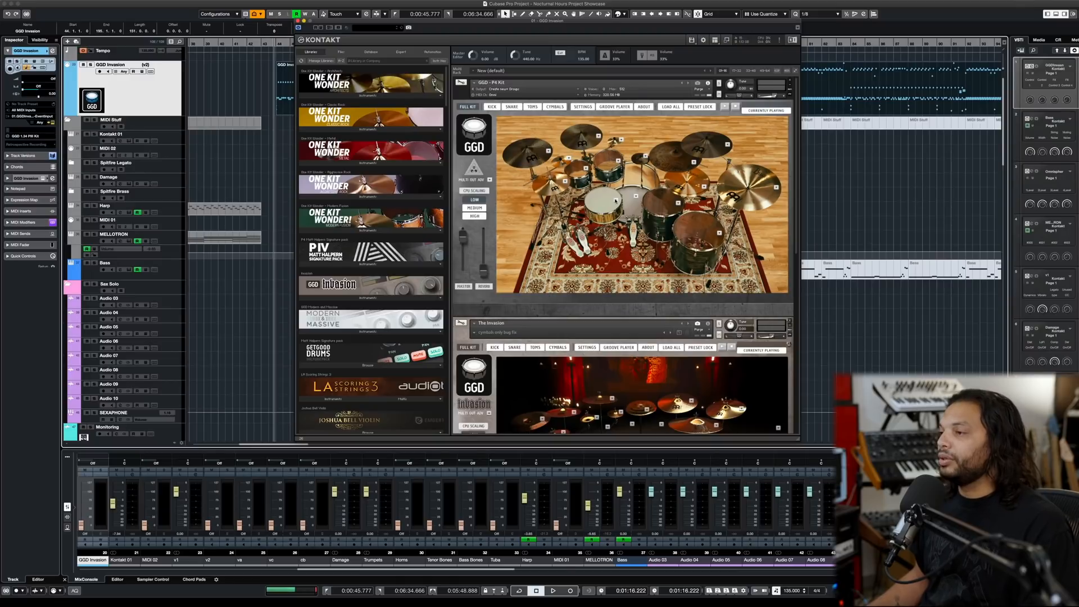
left_click(615, 199)
left_click(641, 212)
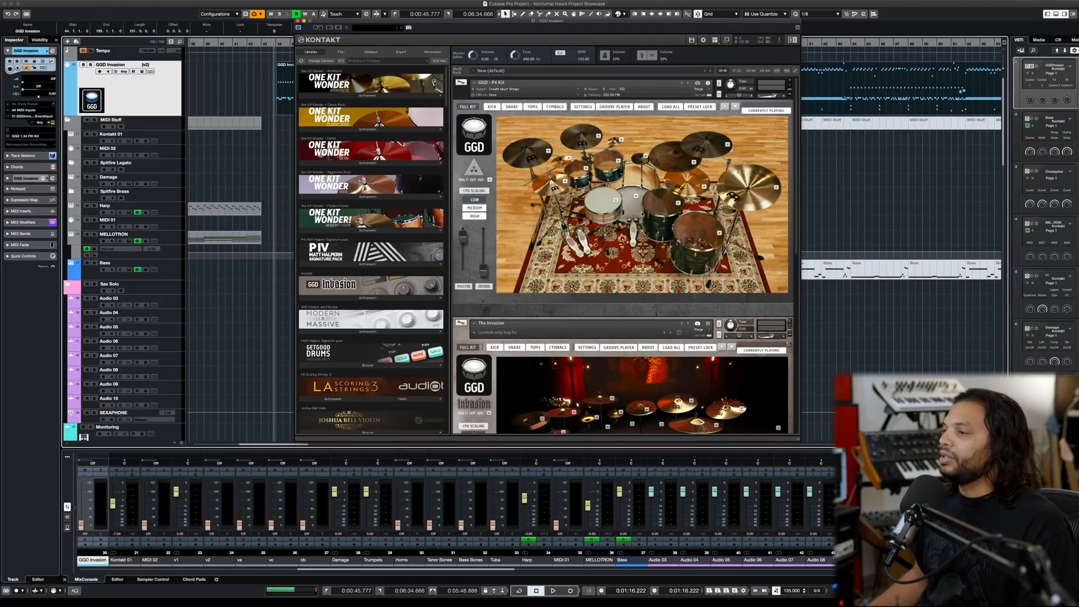
key("space")
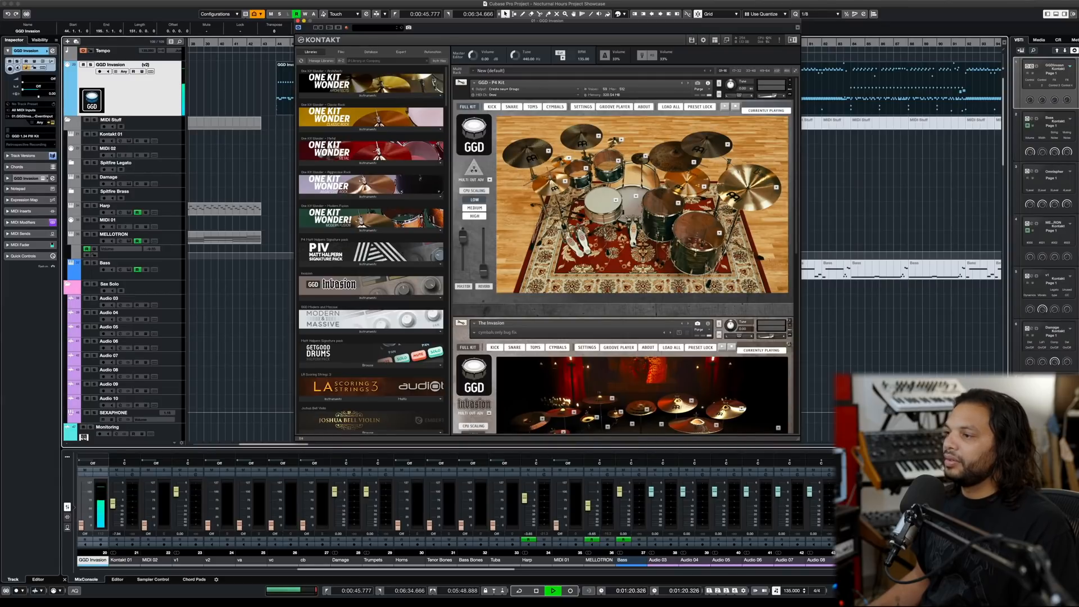
key("space")
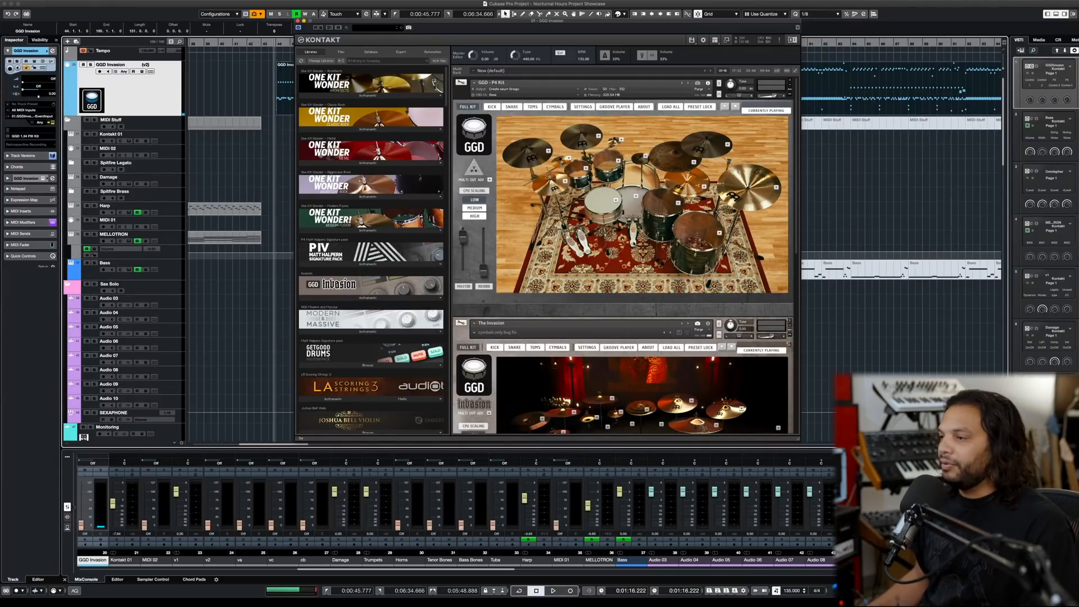
- Try the Pearl Vinnie Paul 14x8 as The Invasion kit's snare and audition the drum part
scroll(633, 243, "down", 5)
left_click(634, 308)
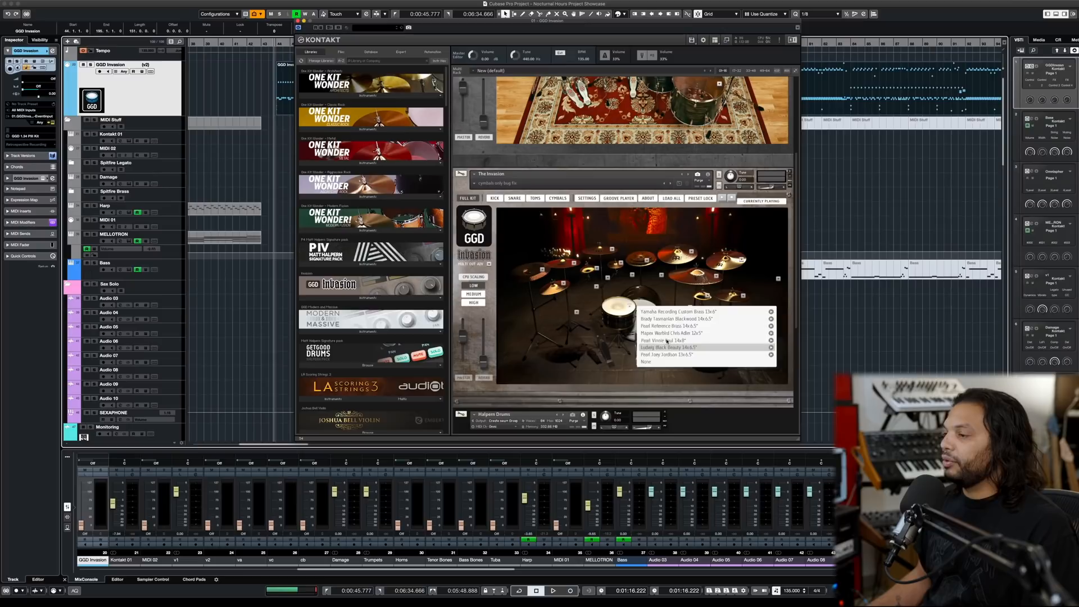
left_click(681, 348)
key("space")
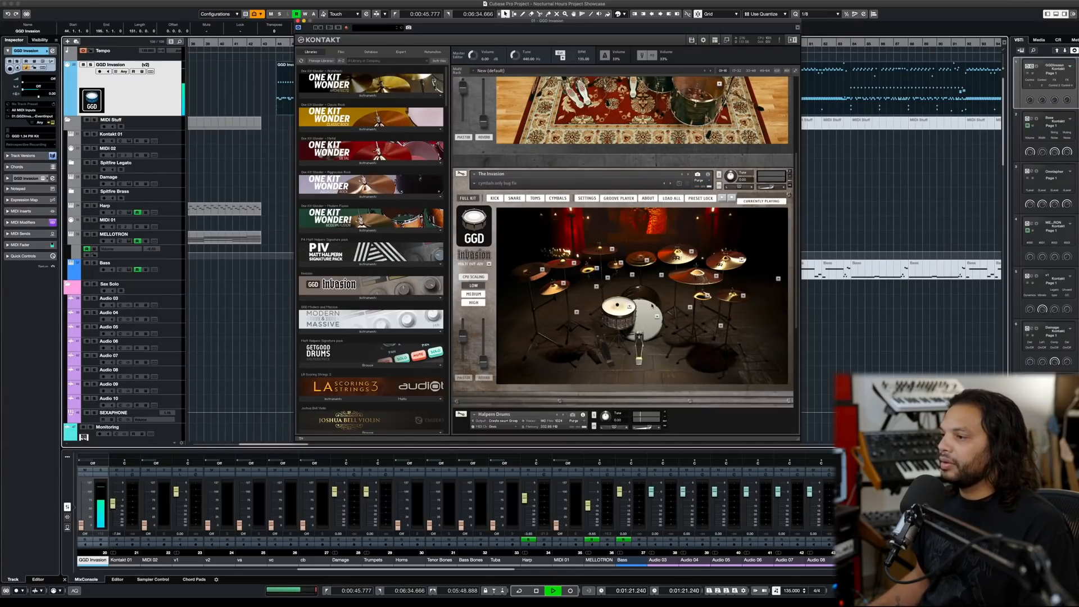
scroll(652, 305, "up", 1)
scroll(652, 305, "up", 5)
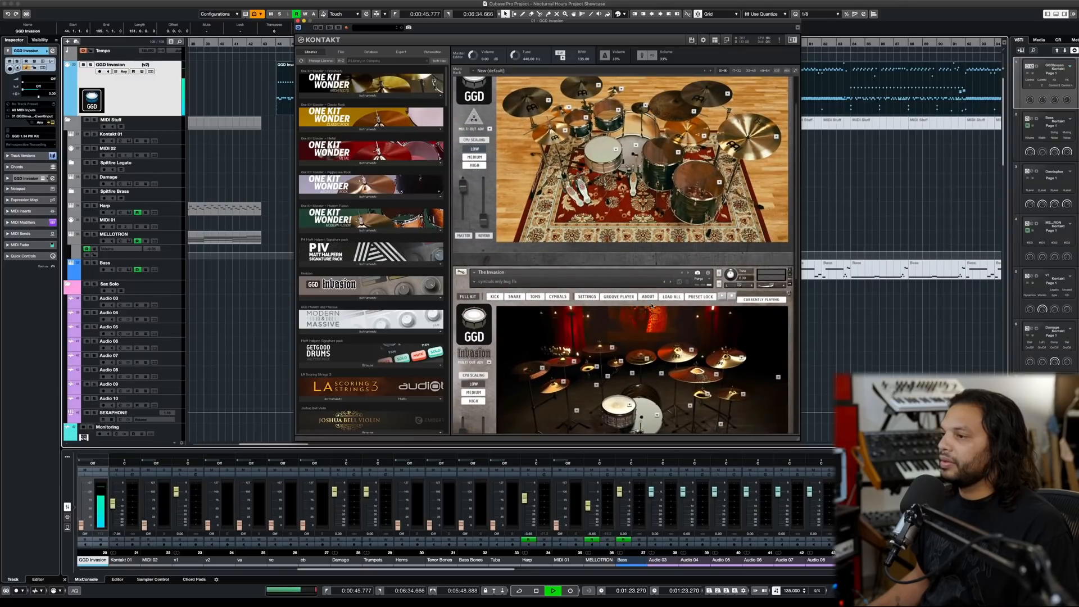
key("space")
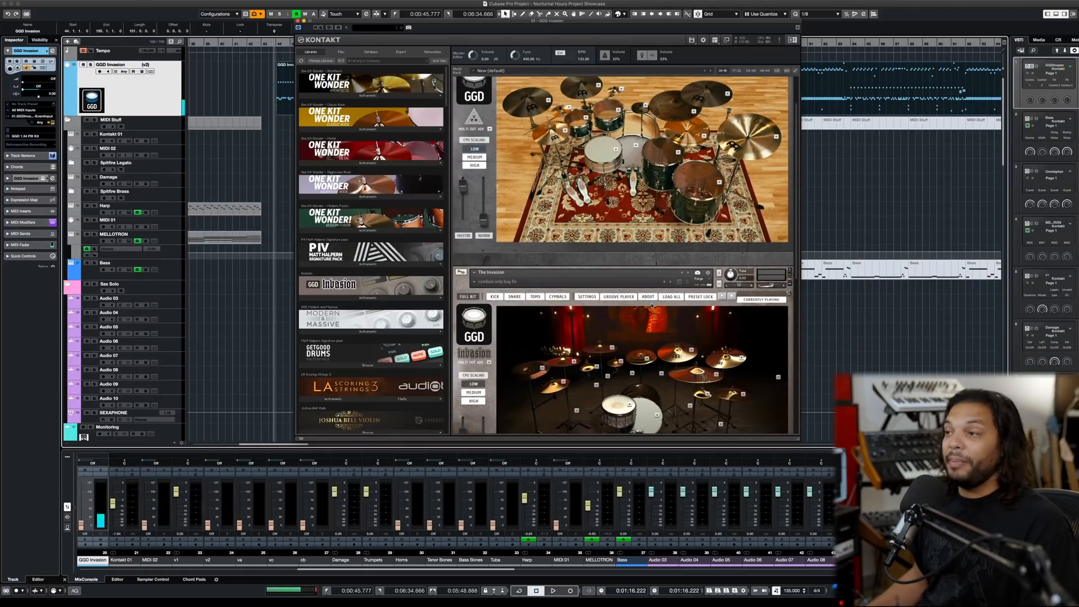
- Choose the snare model for the P4 Kit again and set The Invasion kit's snare to Yamaha Recording Custom Brass
left_click(616, 150)
left_click(639, 156)
scroll(630, 239, "down", 5)
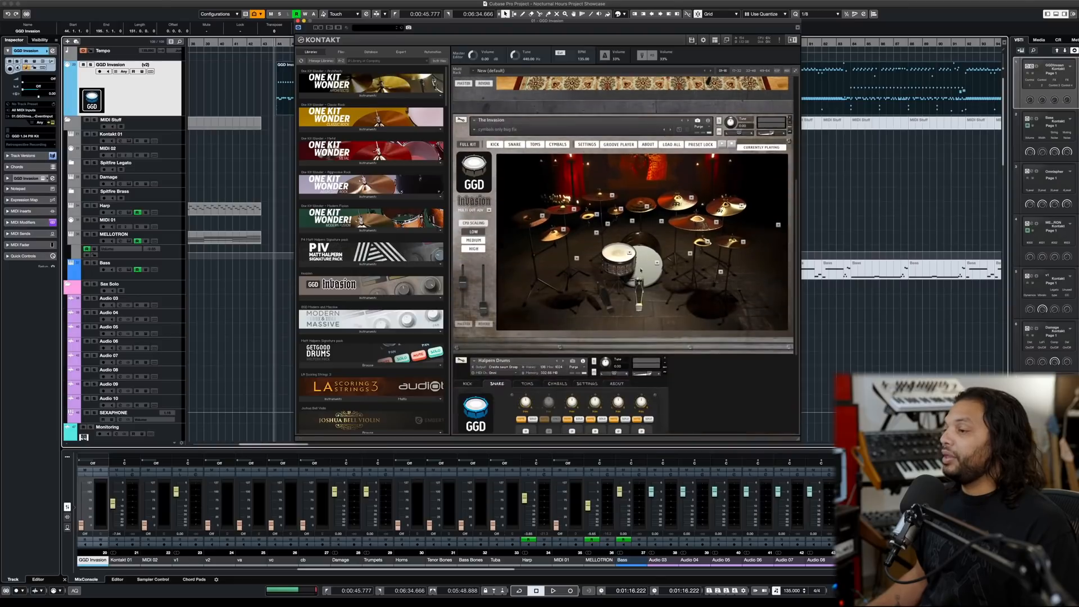
left_click(630, 254)
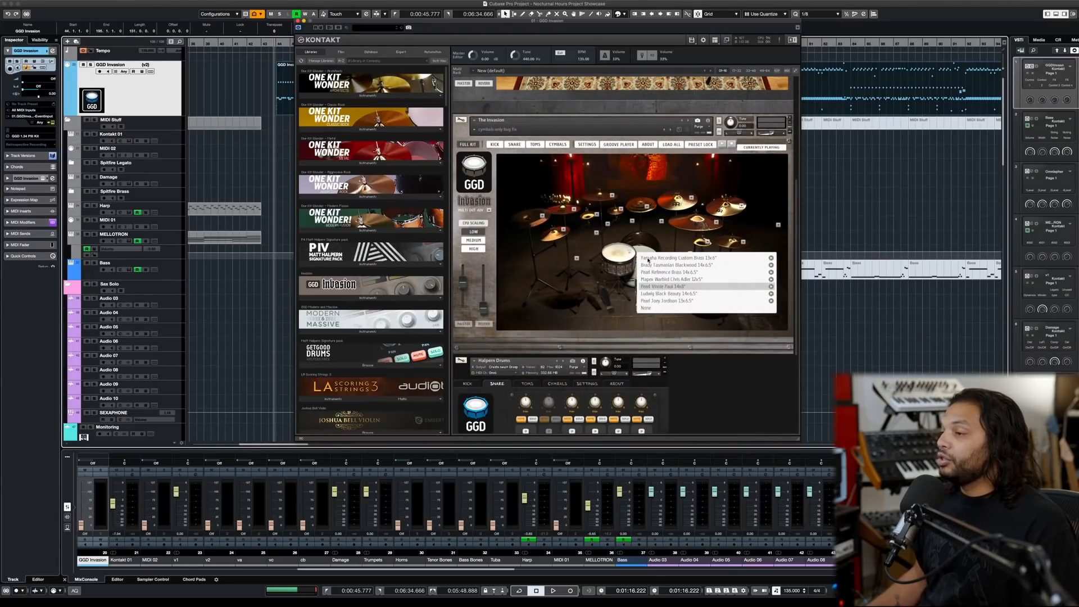
left_click(645, 257)
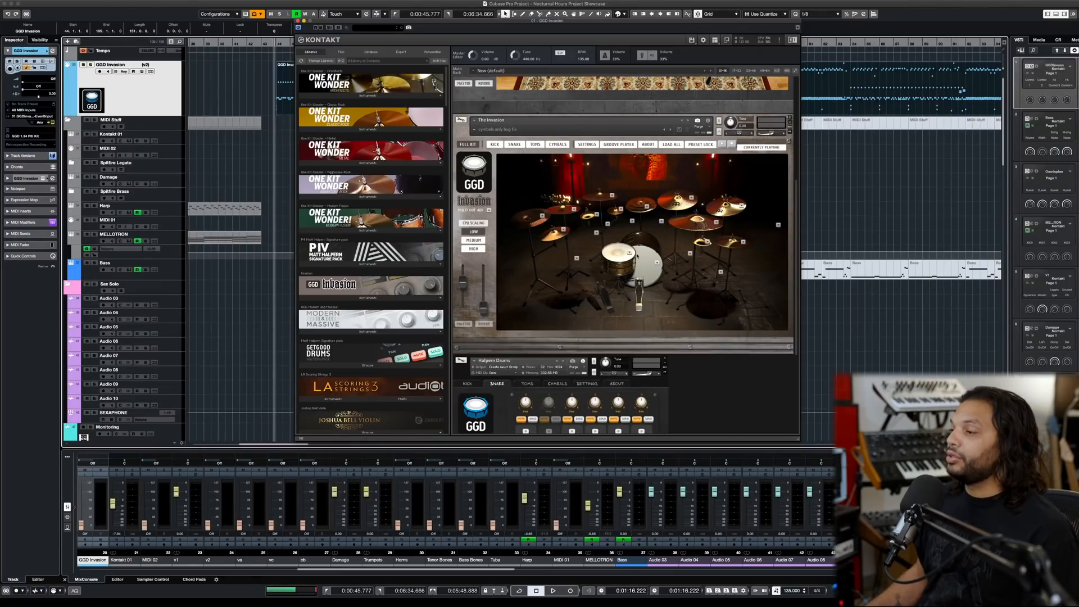
- Review the three drum instruments in the rack and open The Invasion kit's snare mixer page
scroll(717, 272, "down", 5)
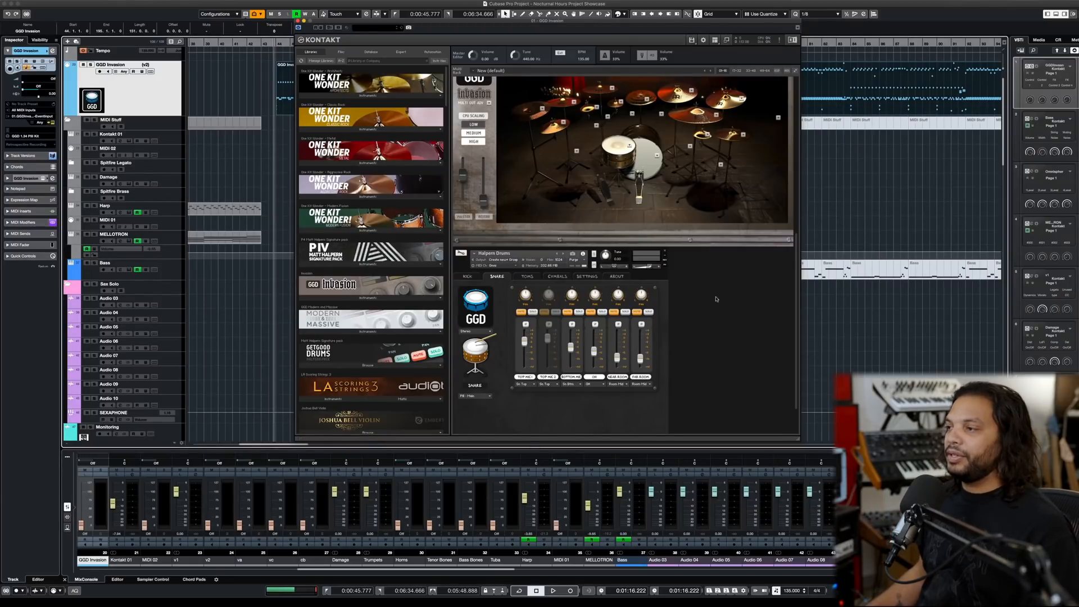
scroll(717, 271, "up", 15)
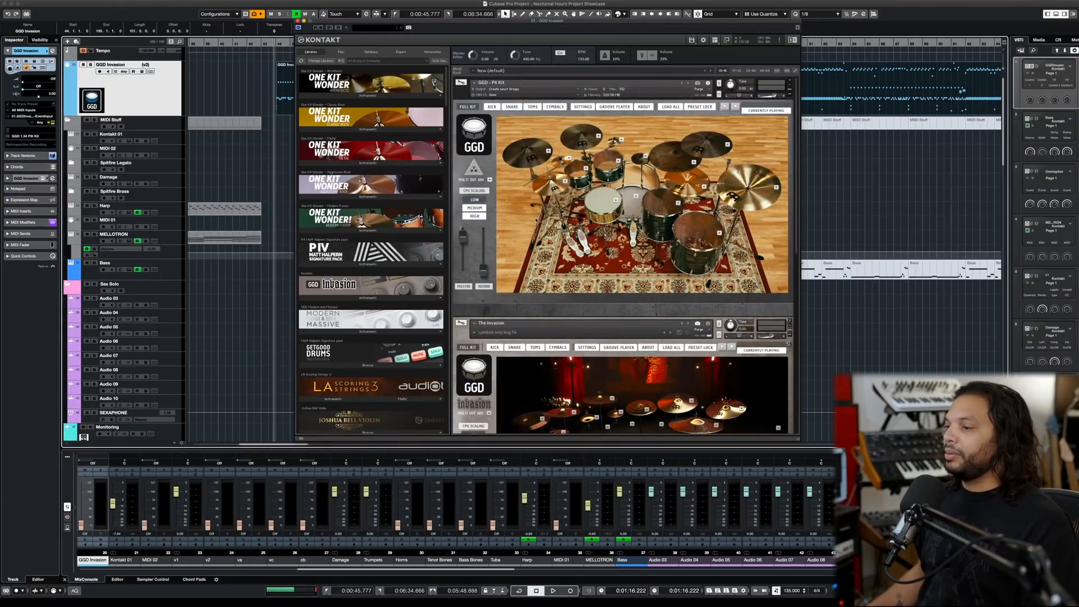
scroll(511, 236, "down", 5)
left_click(511, 220)
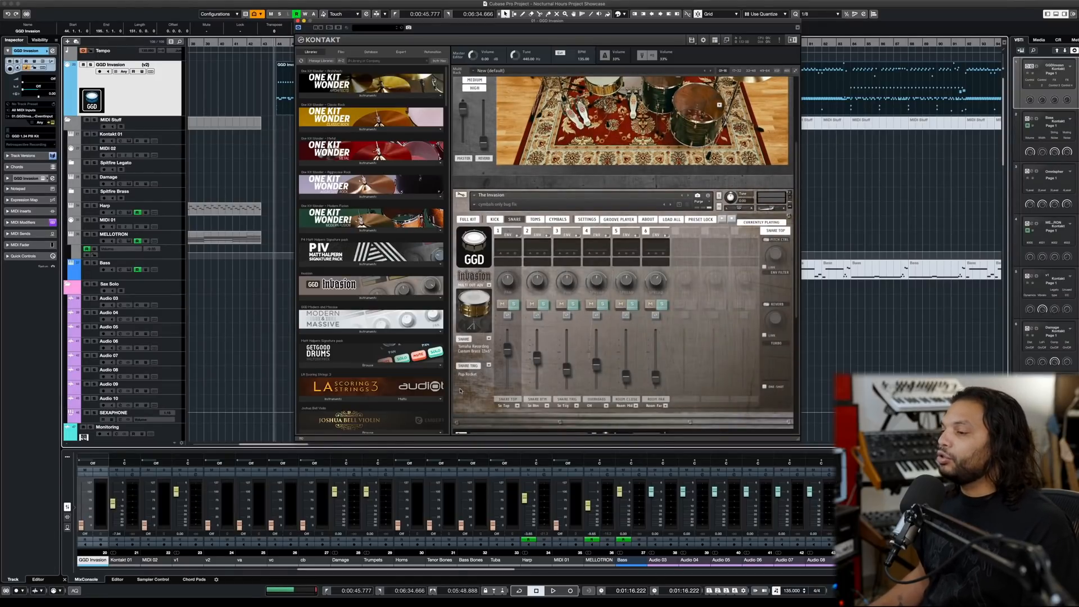
- Look through the trigger sample choices for The Invasion kit's snare, keeping Pop Rocket
scroll(460, 390, "down", 5)
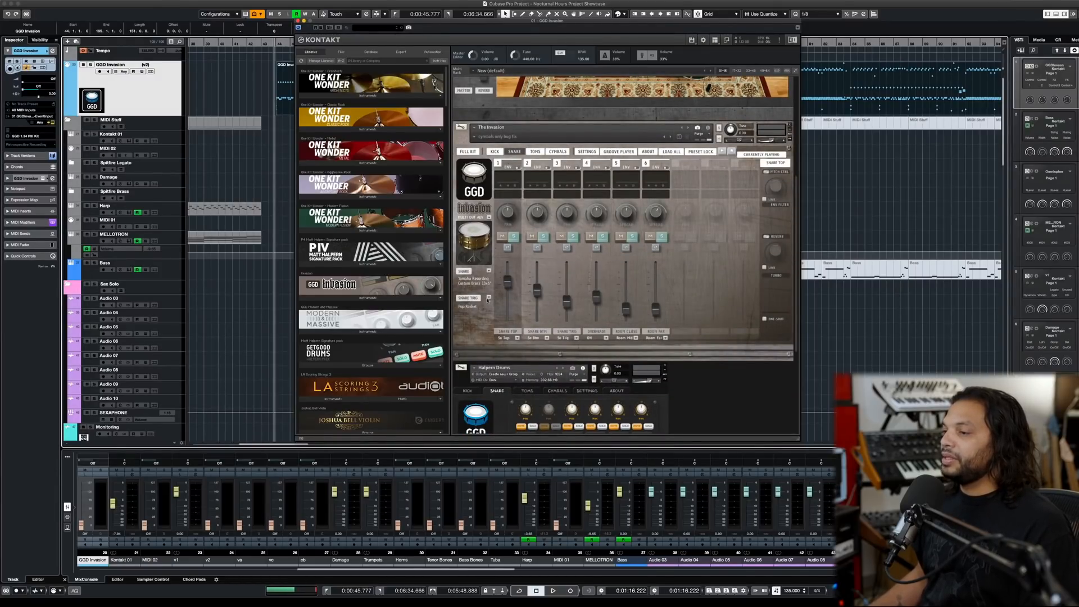
left_click(487, 298)
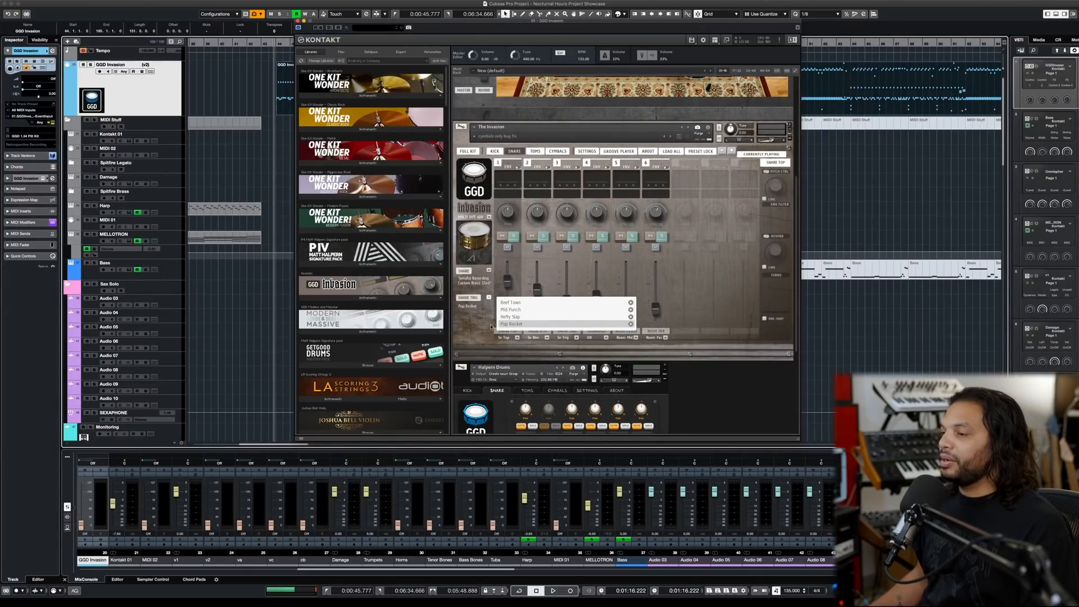
left_click(489, 297)
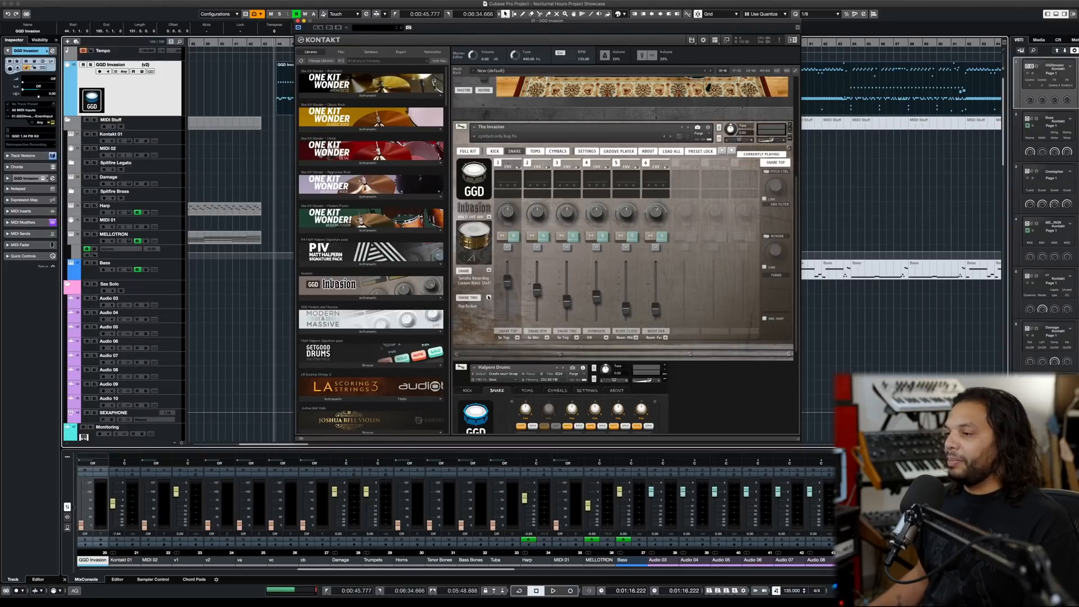
left_click(488, 297)
left_click(489, 297)
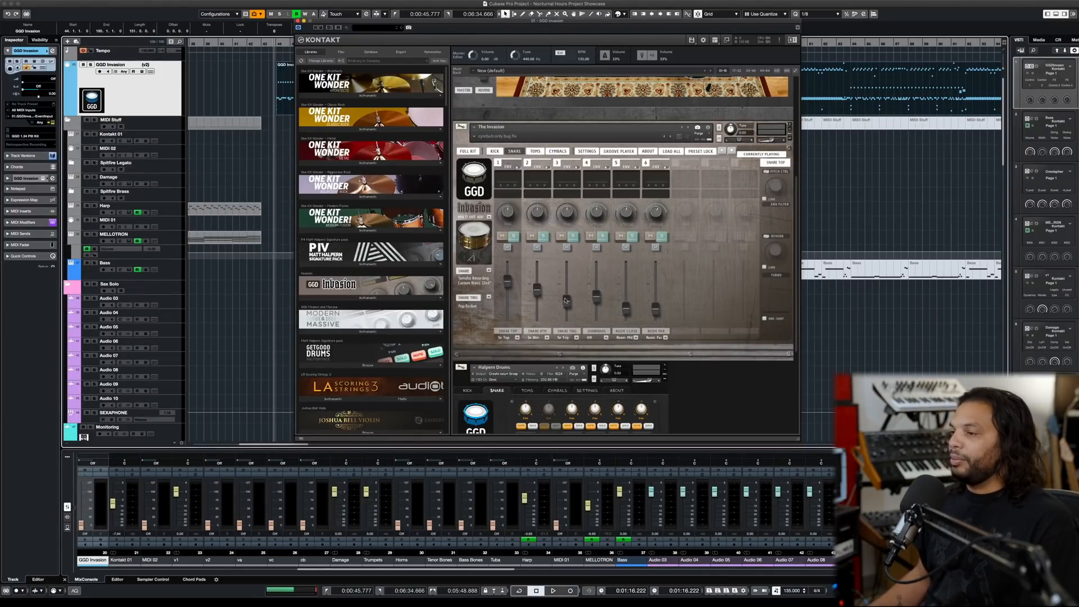
- Raise and then lower the Snare Trig fader on The Invasion kit's snare page during playback of the drum part
key("space")
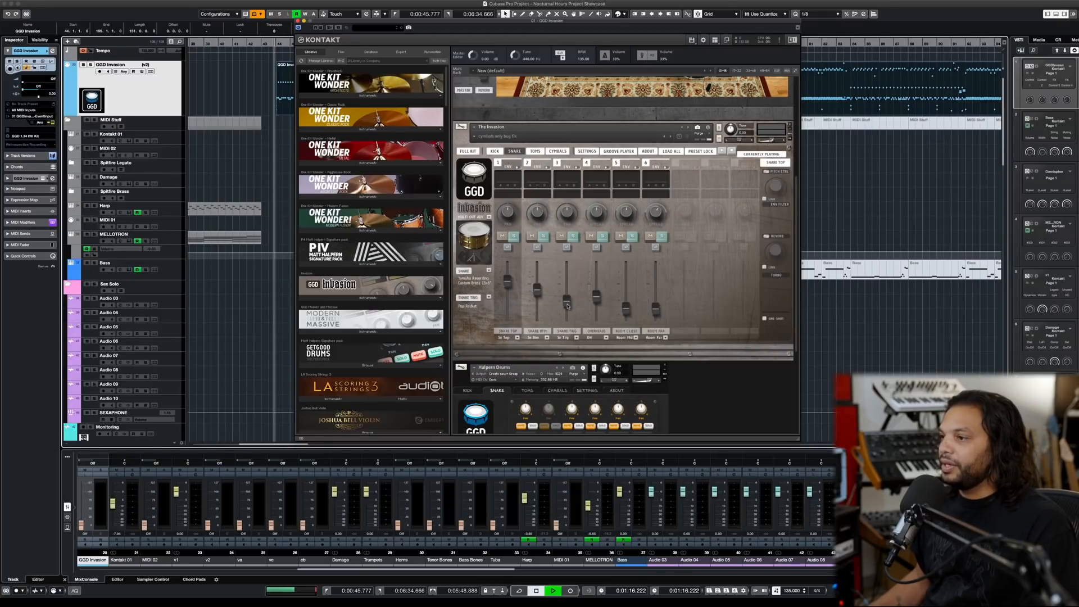
mouse_move(567, 305)
left_mouse_down()
mouse_move(566, 280)
mouse_move(566, 293)
left_mouse_up()
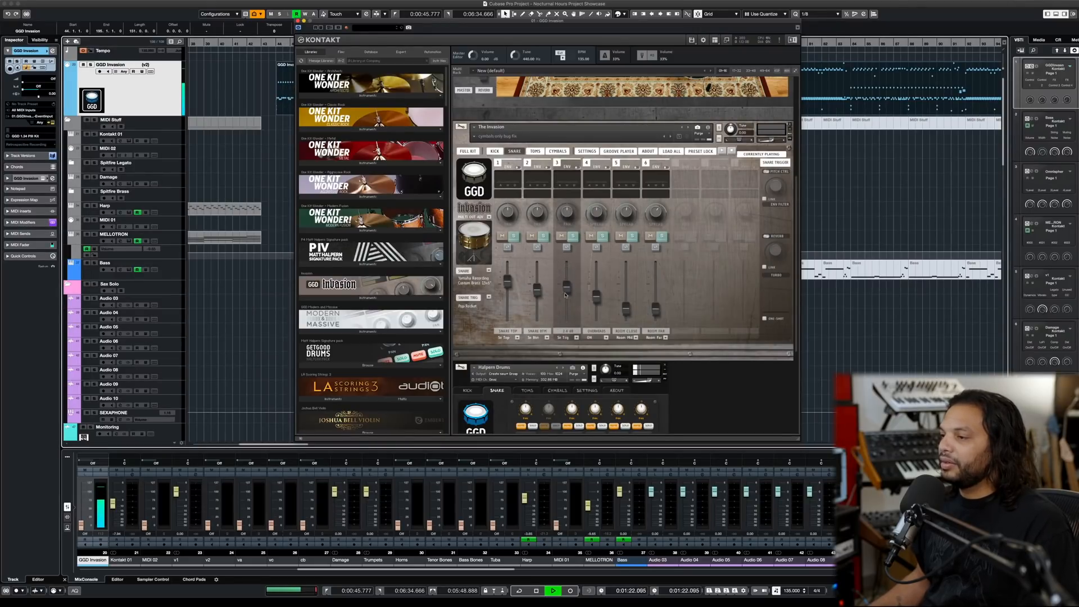
left_click_drag(565, 294, 566, 305)
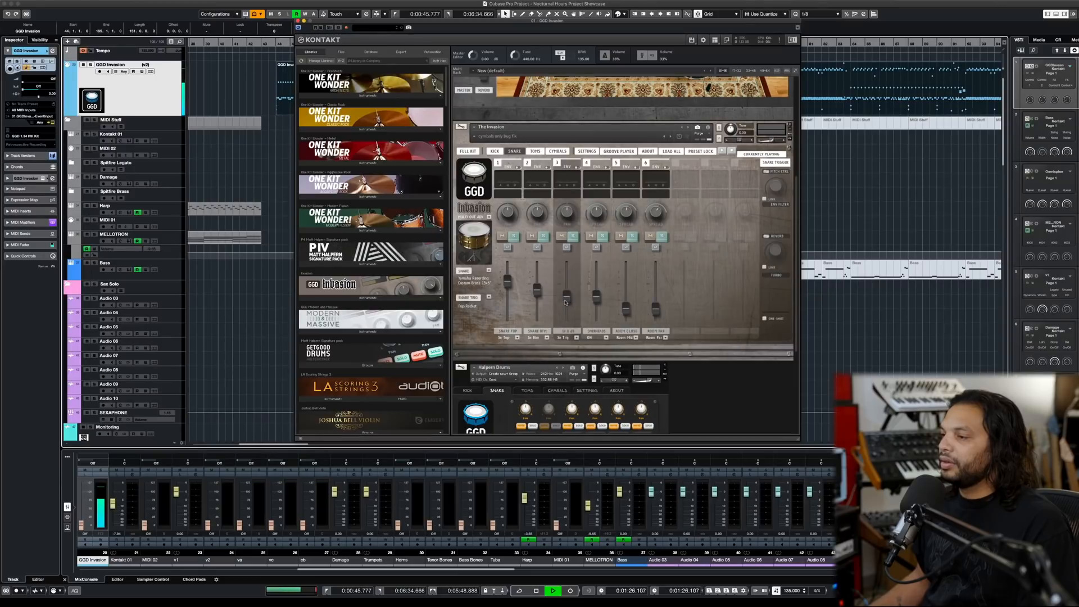
left_click_drag(565, 304, 566, 315)
key("space")
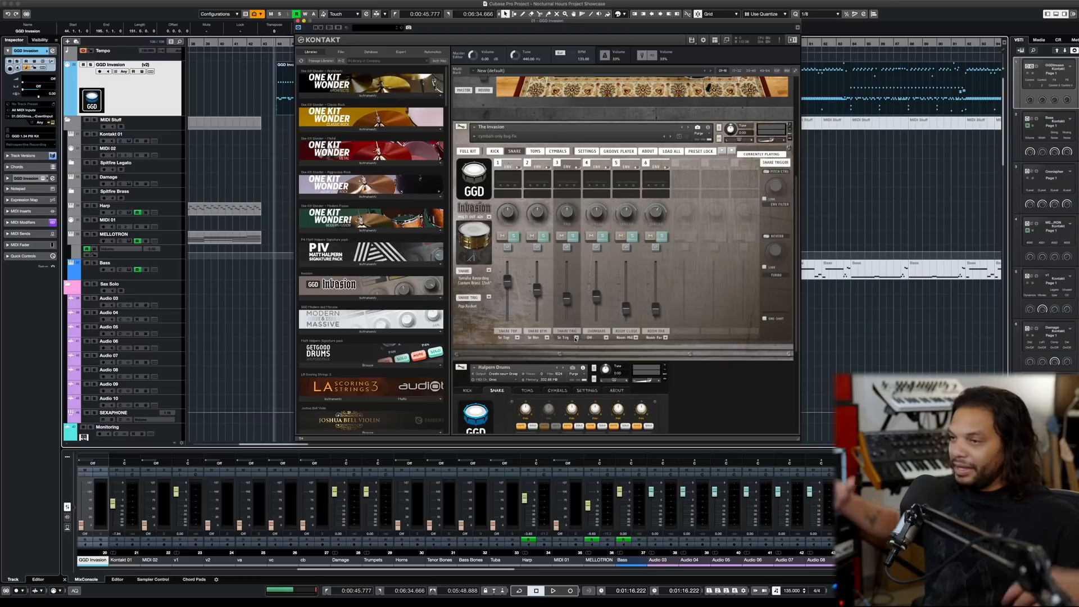
- Close the Kontakt window and briefly play the project from just before the MIDI bass section
left_click(298, 22)
scroll(420, 140, "down", 10)
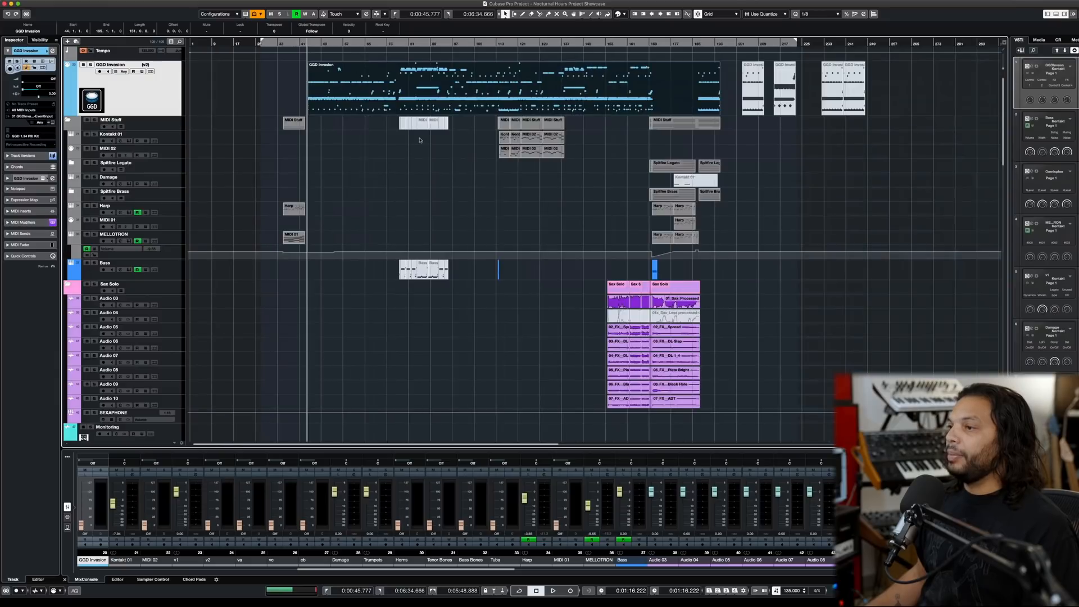
left_click(399, 44)
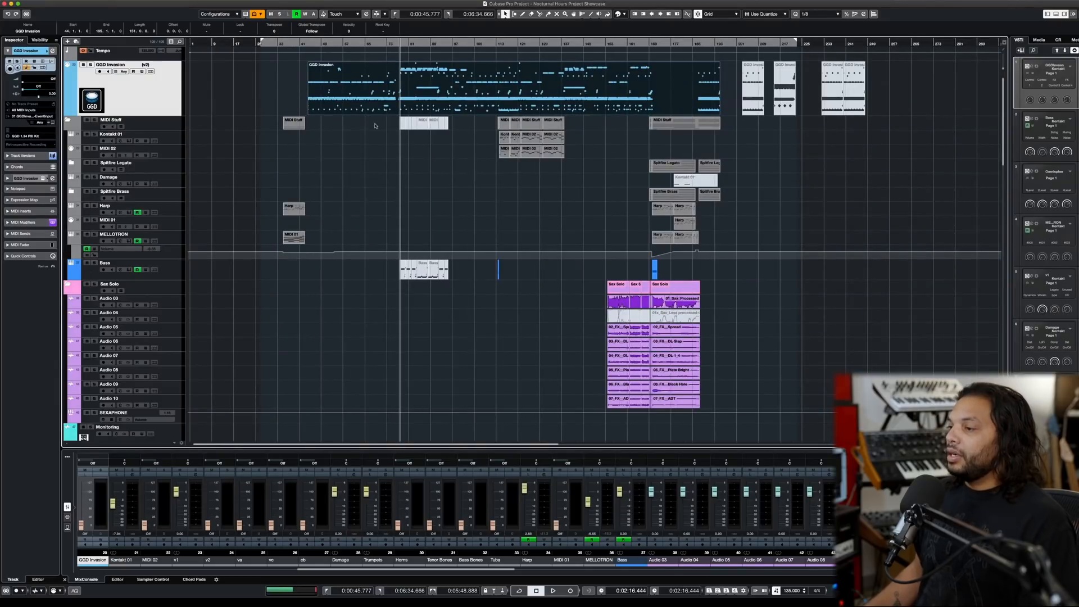
scroll(375, 125, "down", 10)
scroll(374, 126, "up", 5)
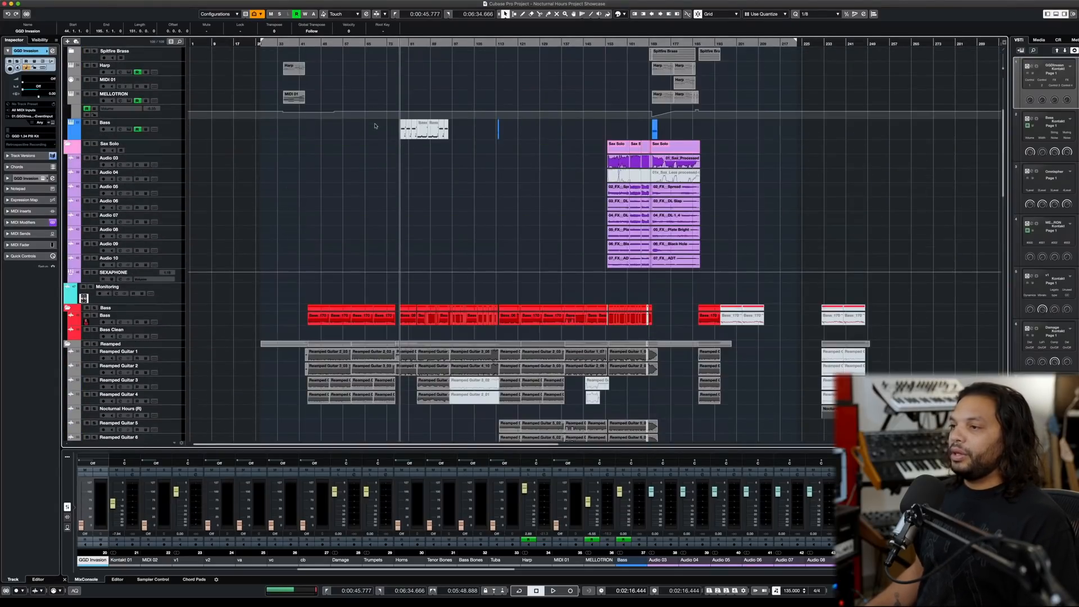
scroll(375, 126, "up", 8)
left_click(491, 44)
key("space")
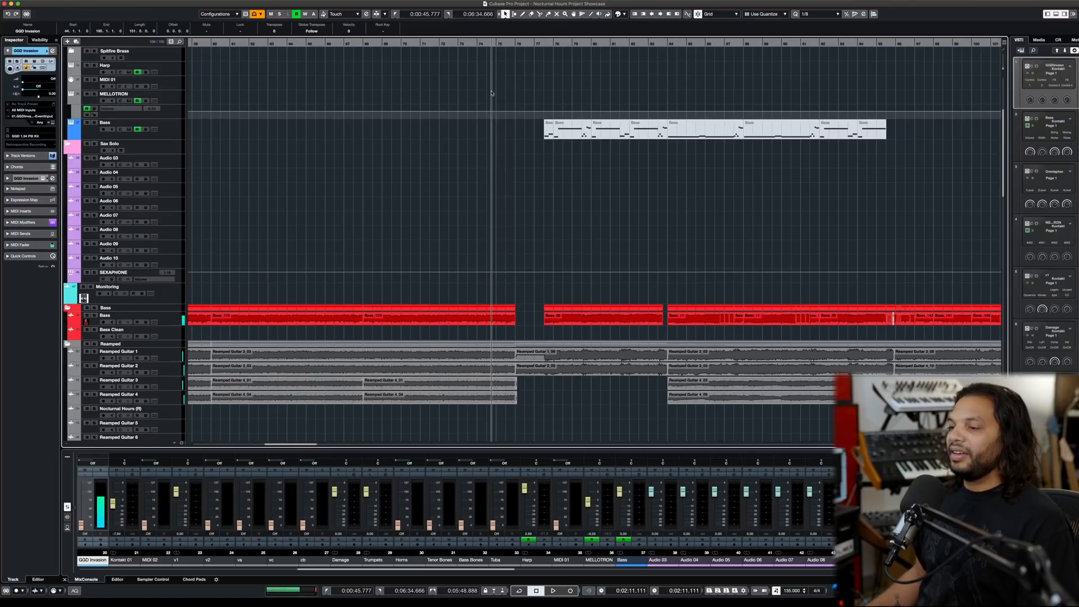
key("space")
- Play the transition into the MIDI bass section and follow its bass, guitar and drum tracks in the arrangement
scroll(493, 92, "down", 4)
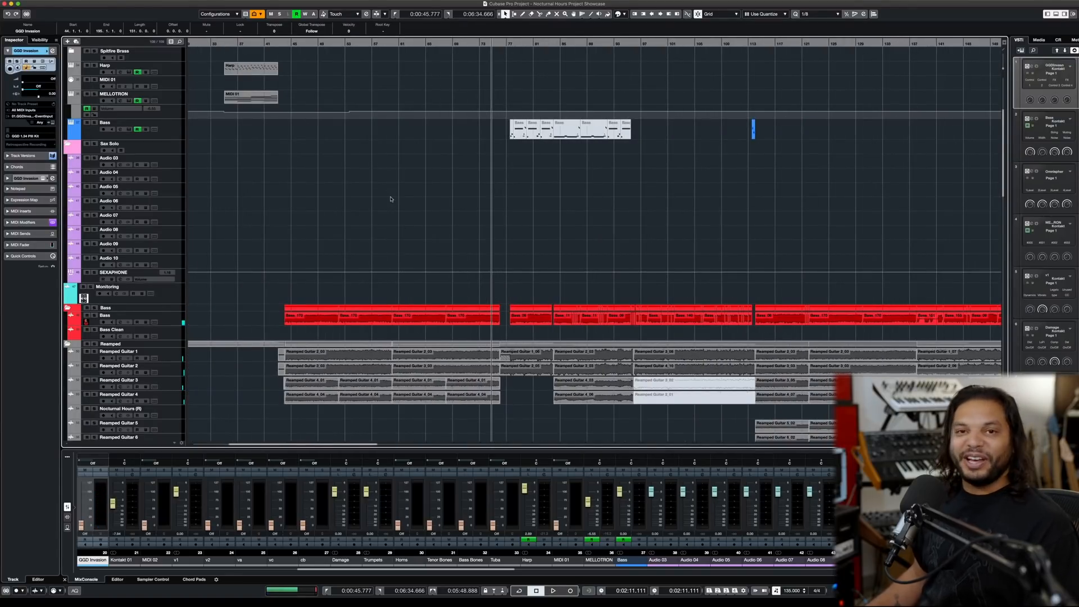
scroll(391, 199, "right", 3)
scroll(391, 199, "up", 2)
scroll(391, 199, "up", 2)
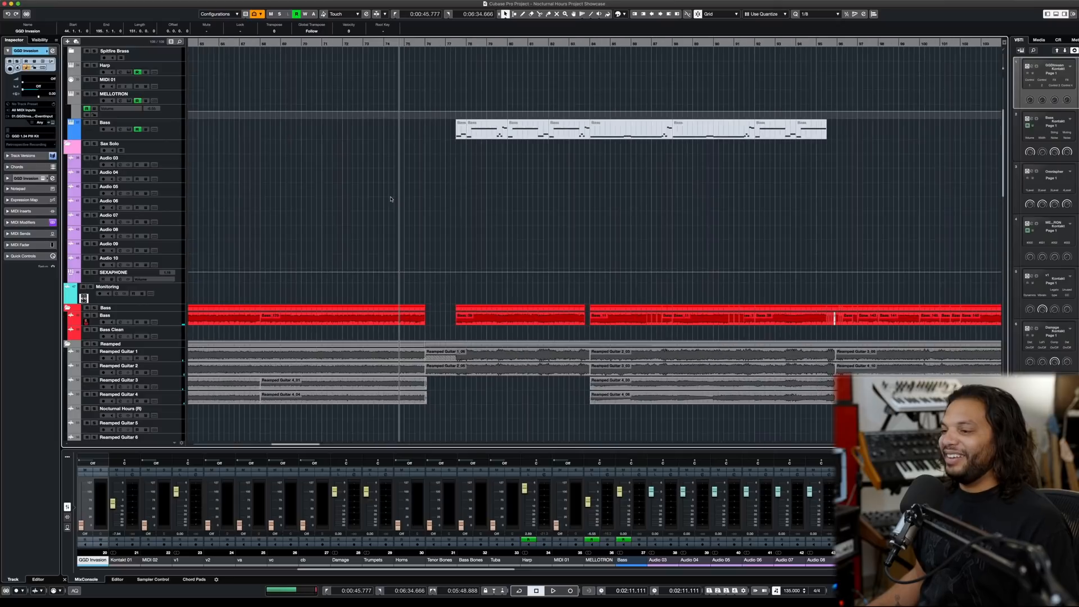
key("space")
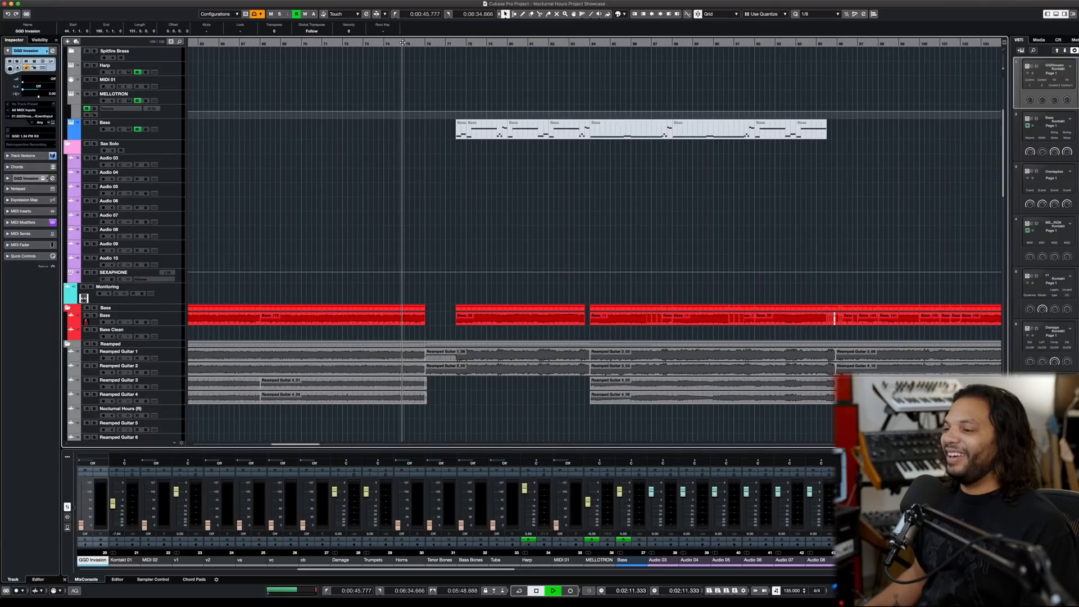
scroll(437, 144, "up", 3)
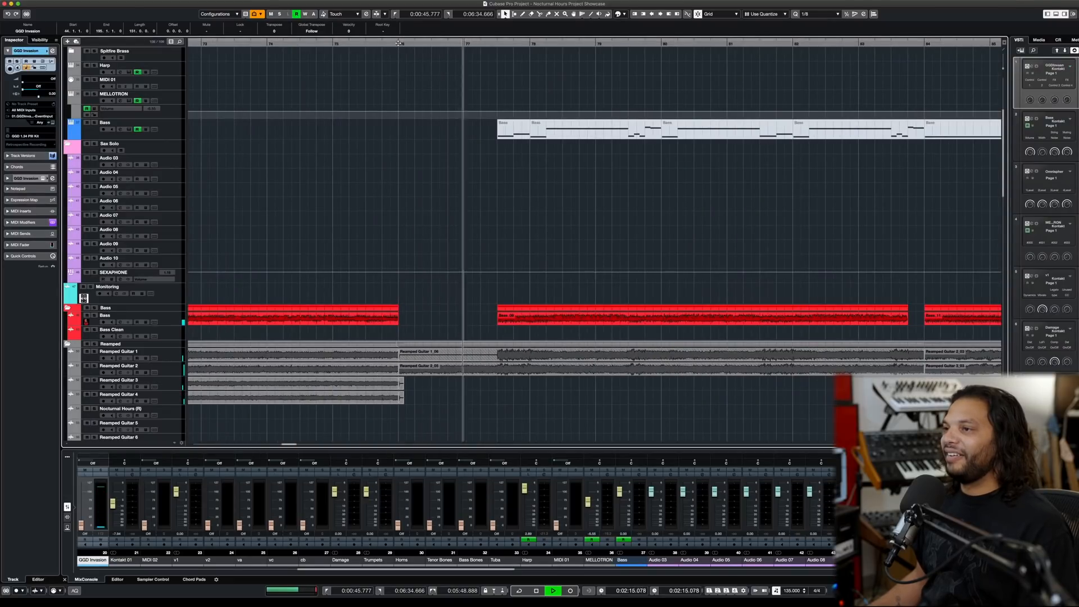
scroll(512, 150, "down", 4)
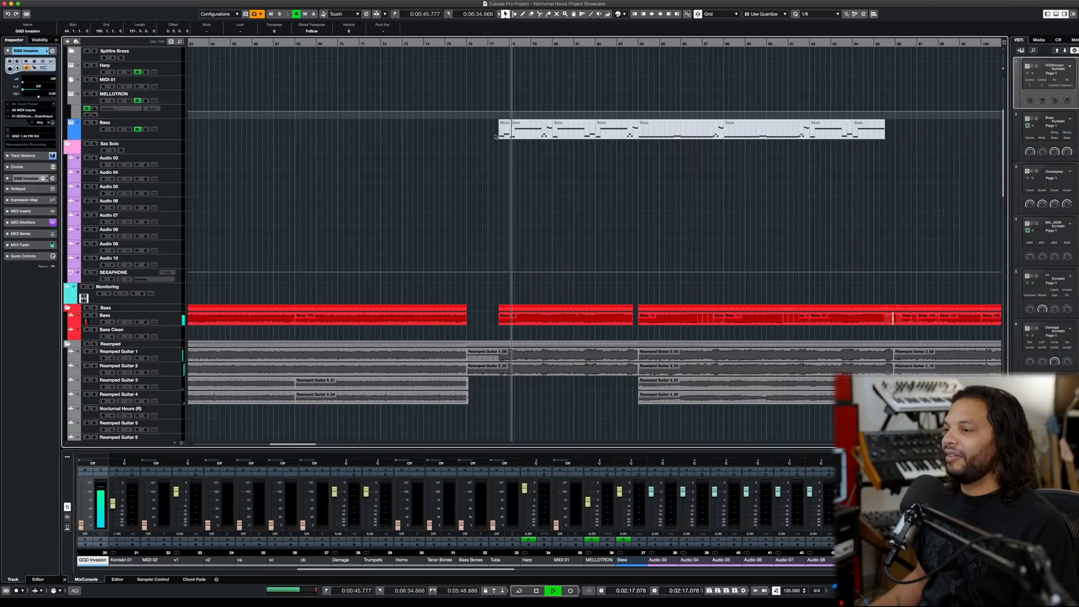
scroll(512, 150, "left", 5)
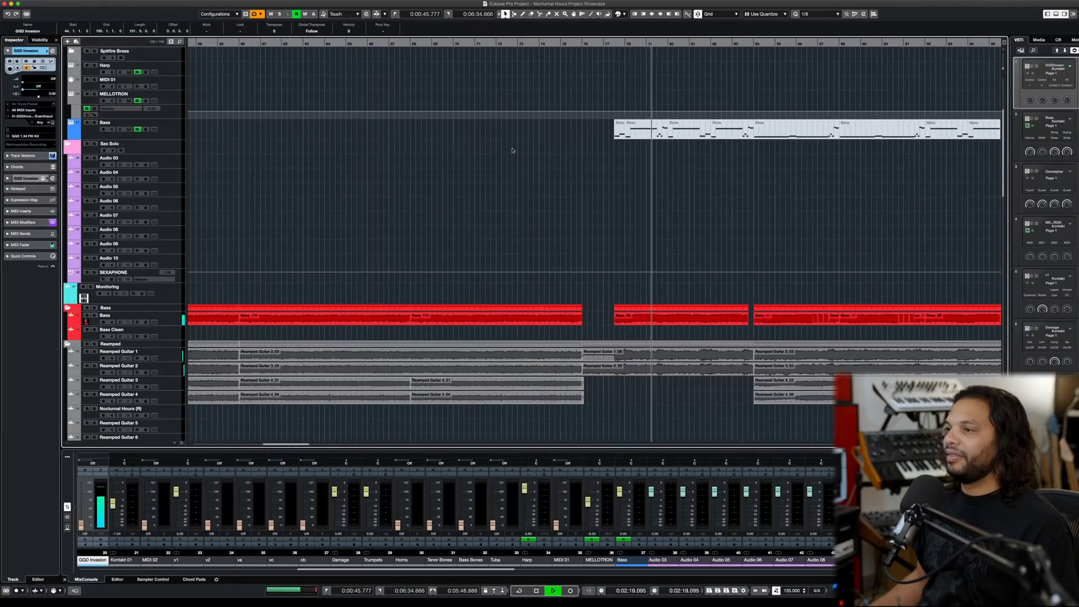
scroll(512, 150, "up", 3)
scroll(511, 150, "right", 4)
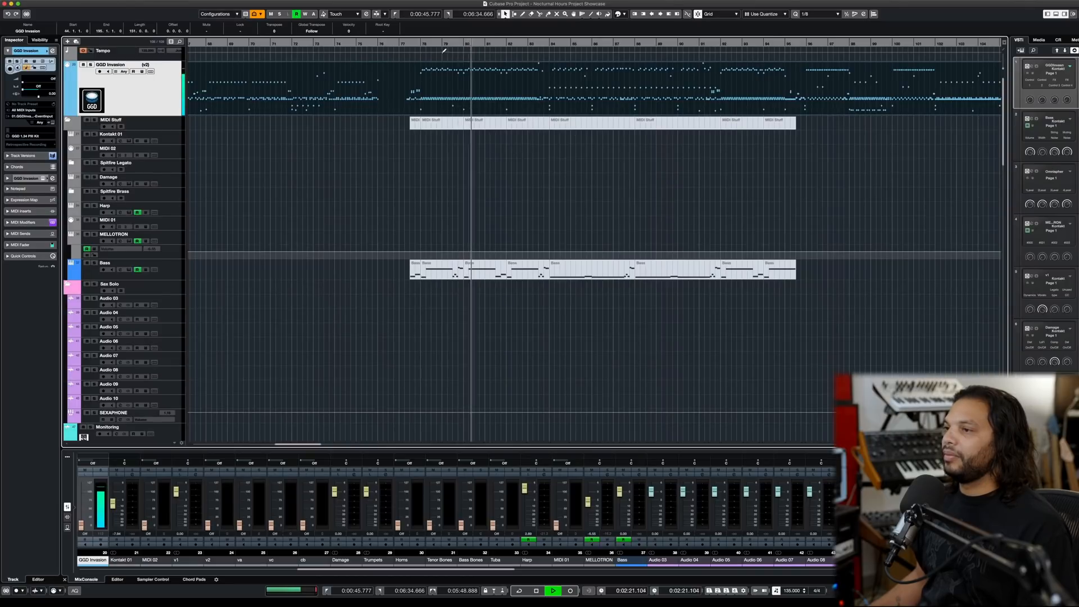
key("space")
- Play from bar 78 and open the GGD Invasion part in the Drum Editor to follow the blast beat
left_click(421, 44)
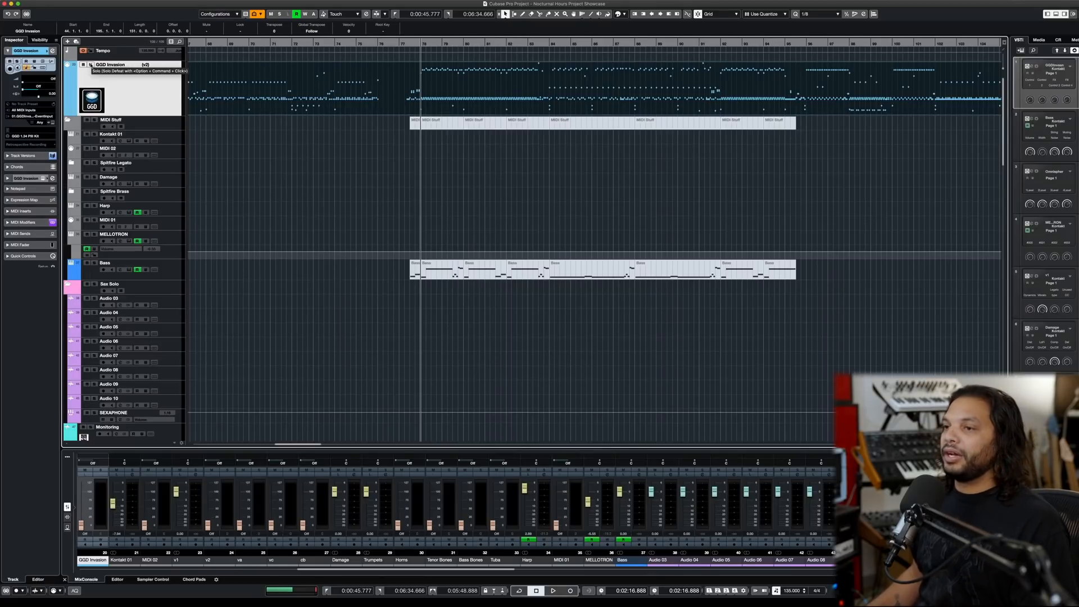
key("space")
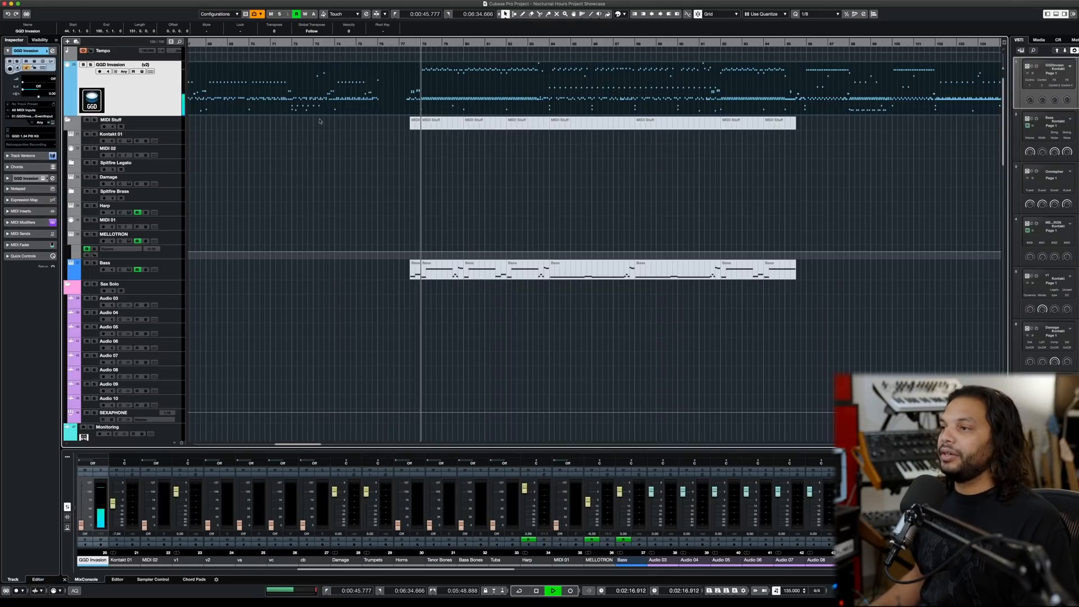
double_click(457, 92)
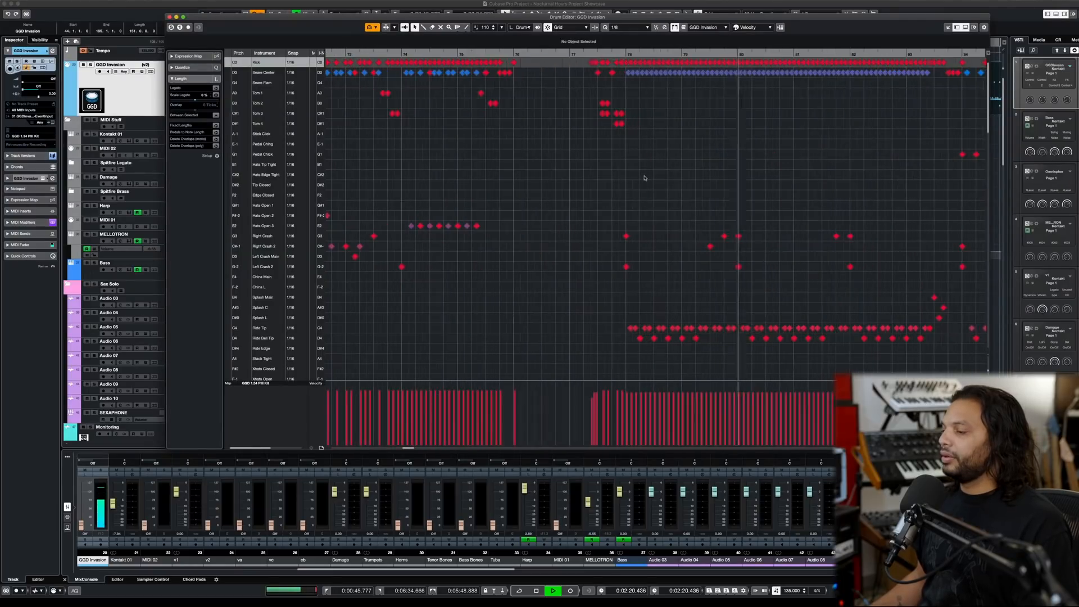
scroll(624, 176, "right", 3)
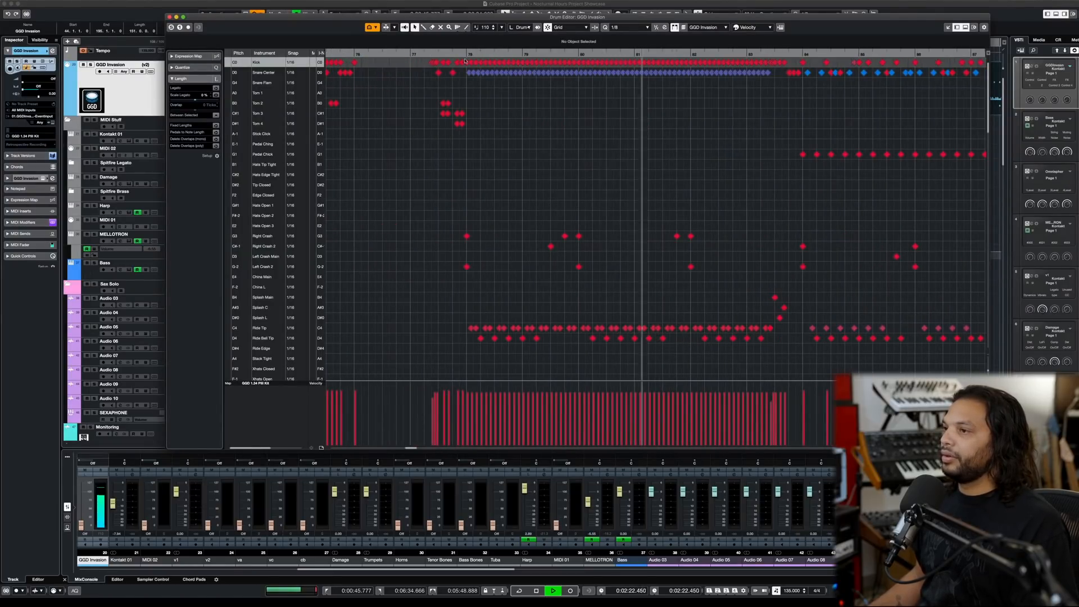
key("space")
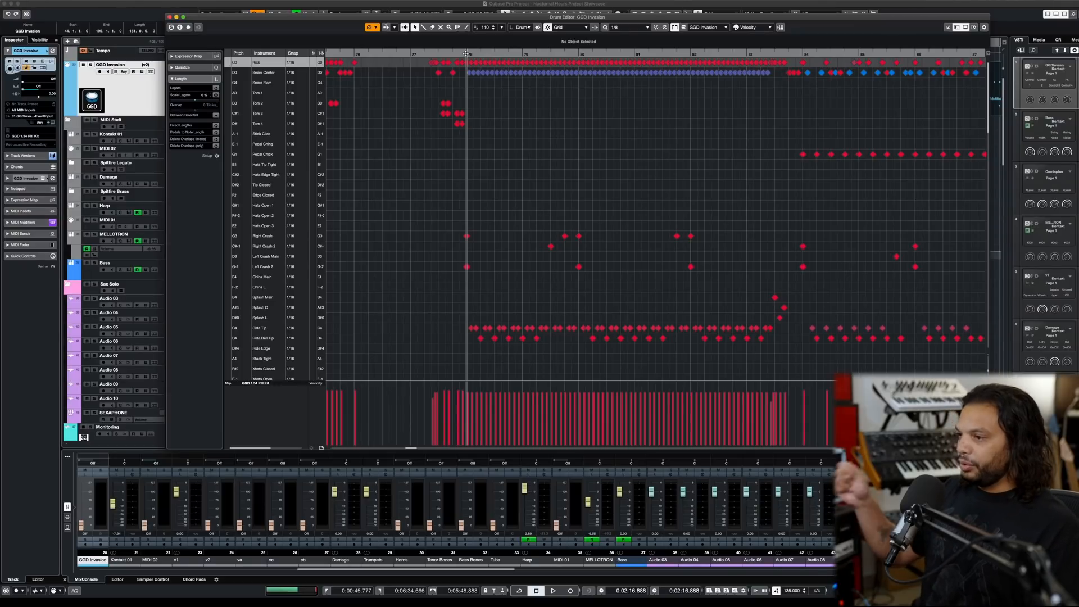
- Set the Drum Editor's quantize to 1/8 Triplet for the blast beat starting at bar 78
scroll(645, 142, "up", 4)
scroll(603, 93, "left", 3)
scroll(604, 93, "left", 3)
scroll(603, 92, "down", 3)
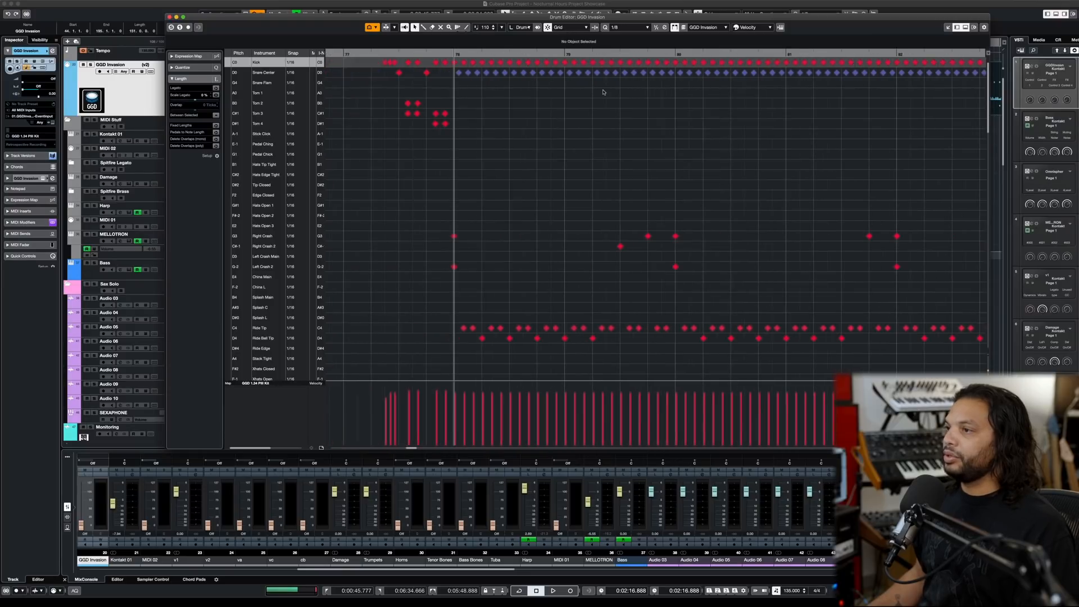
left_click(626, 29)
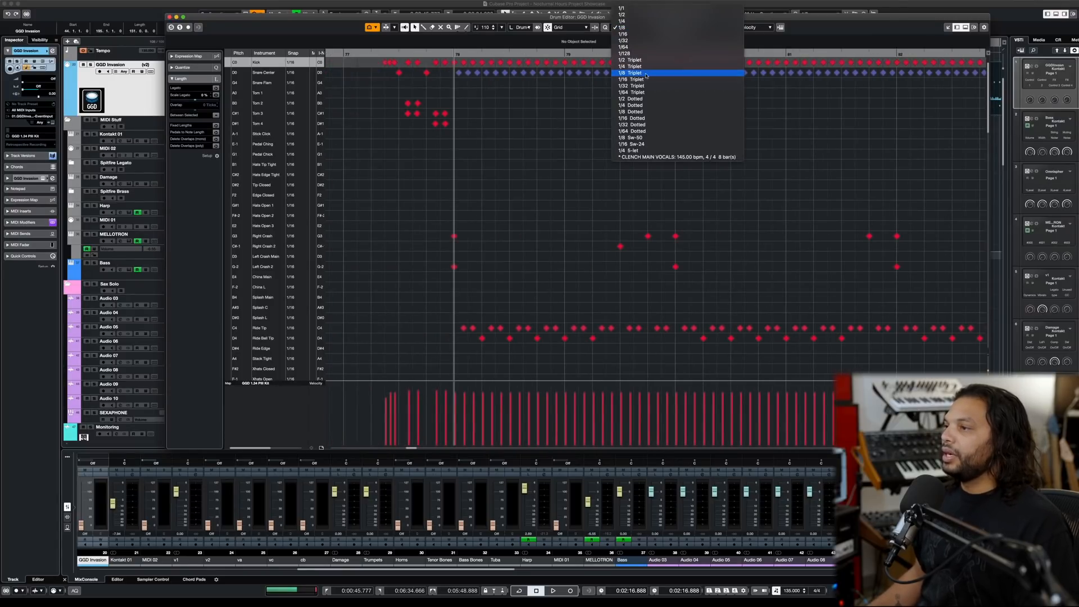
left_click(632, 73)
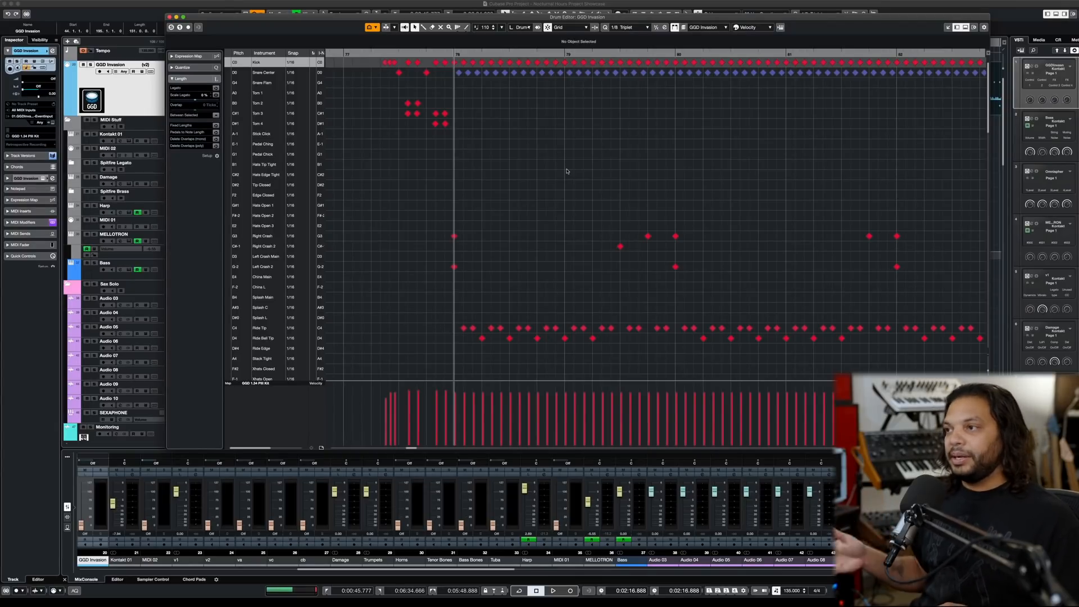
- Solo the drum part from the Drum Editor and audition it from bar 78
left_click(171, 28)
key("space")
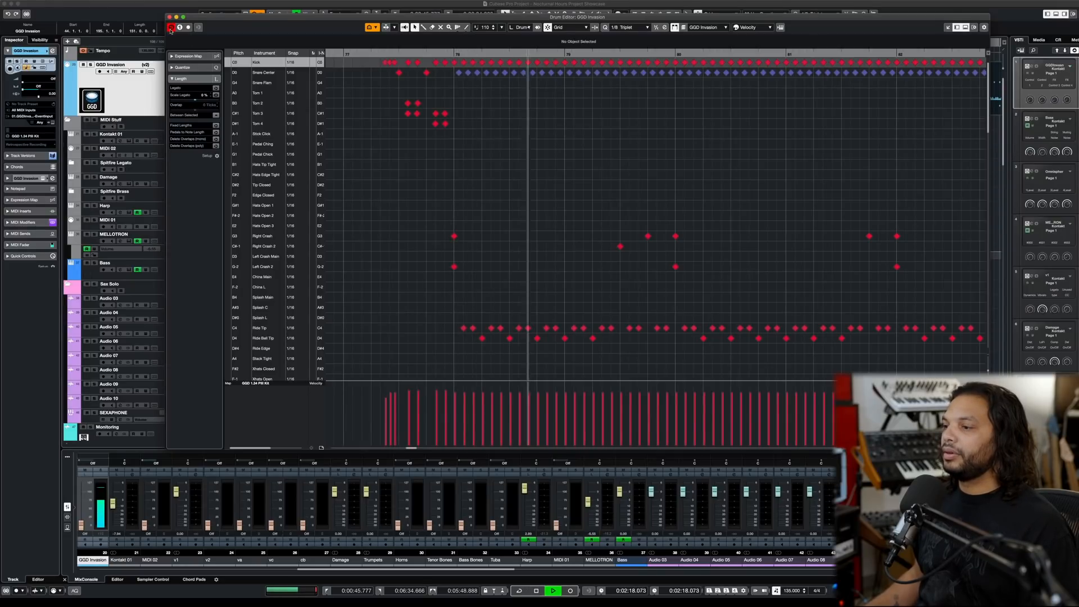
key("space")
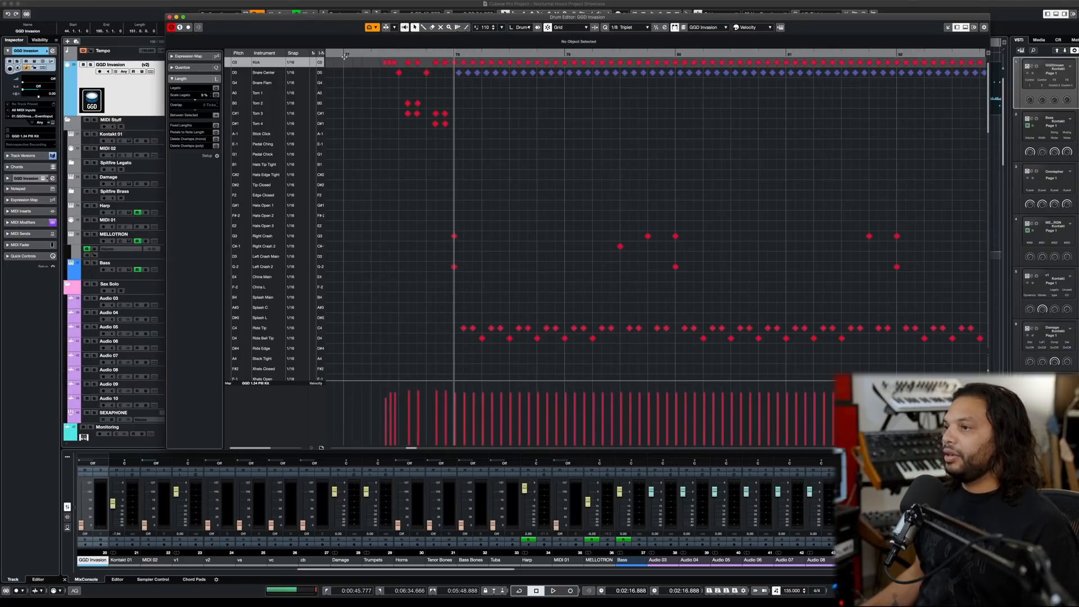
- Select the first kick note and the first Snare Center note at bar 78, and audition the blast beat
left_click(454, 62)
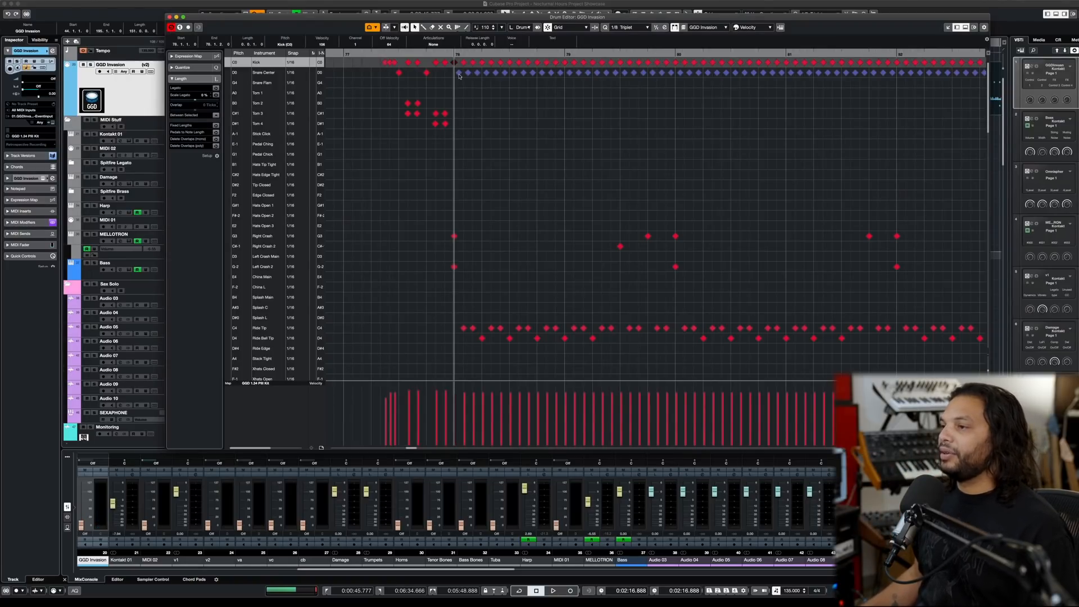
left_click(460, 74)
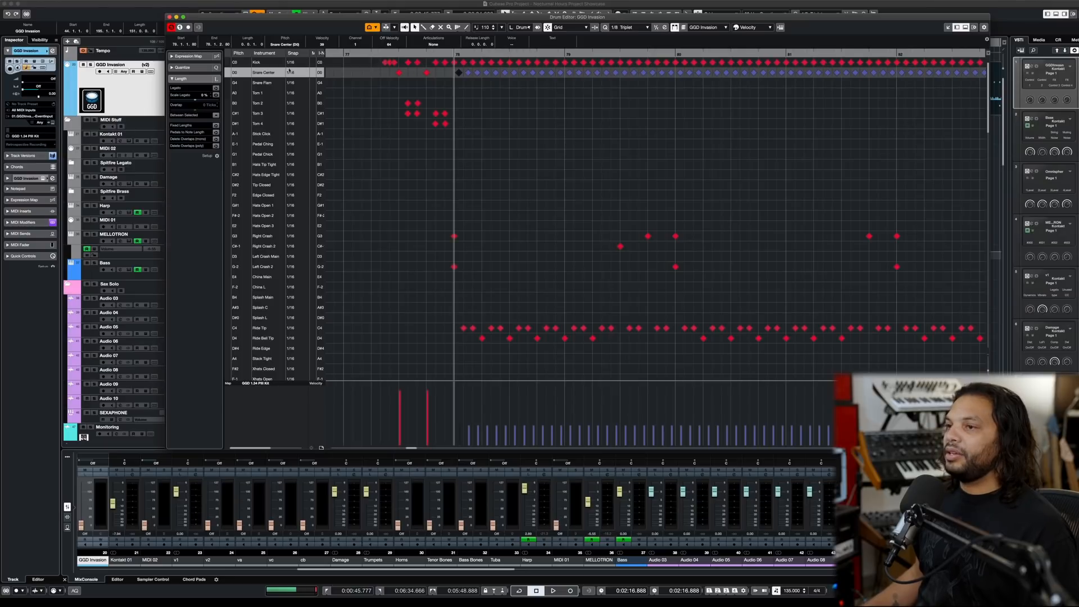
key("space")
scroll(511, 100, "down", 5)
key("space")
- Select all Snare Center notes of the blast beat from bar 78 and adjust their velocity during playback
left_click_drag(487, 79, 723, 89)
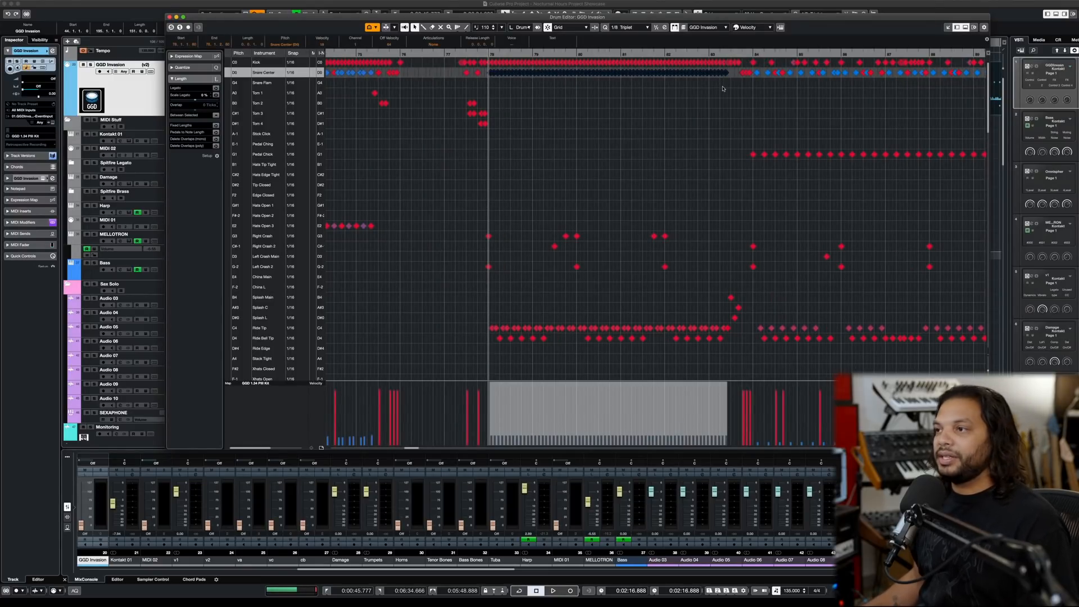
key("space")
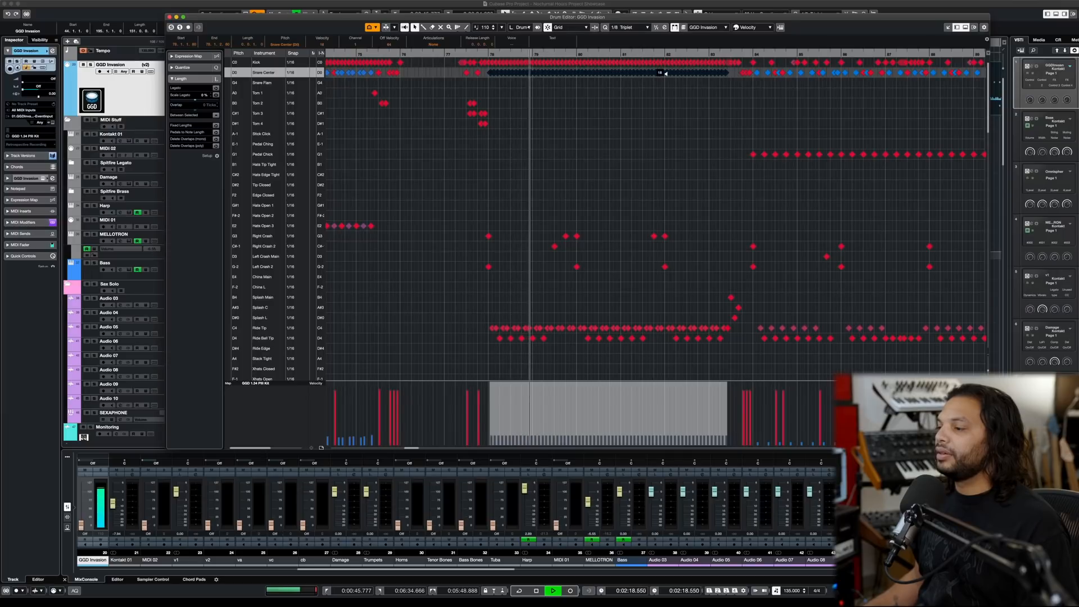
left_click_drag(666, 73, 667, 70)
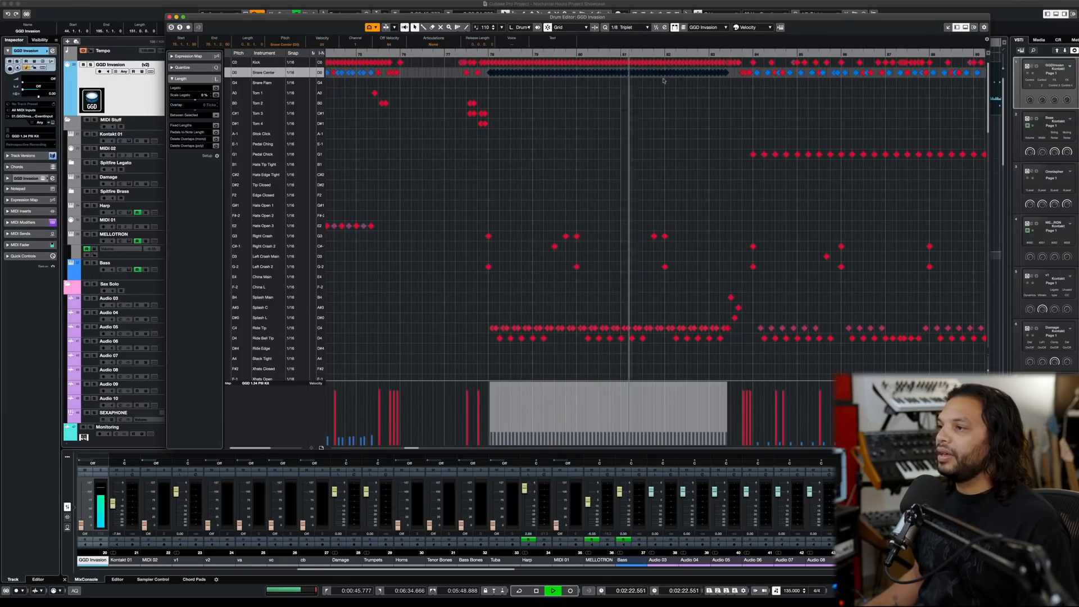
key("space")
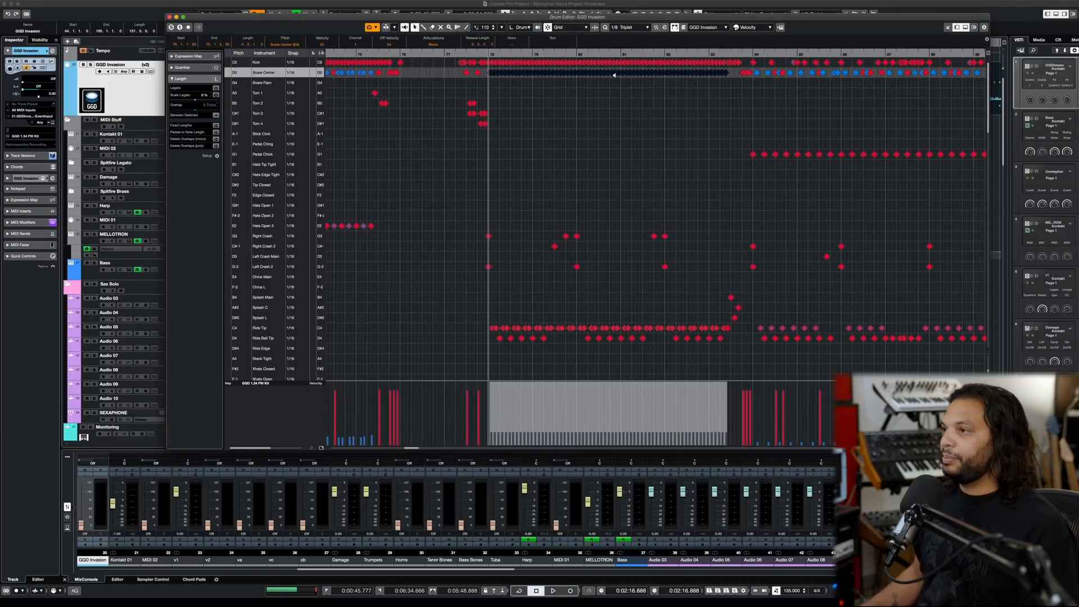
- Raise the velocity of the selected Snare Center notes moderately and audition the blast beat from bar 78
left_click_drag(614, 73, 613, 65)
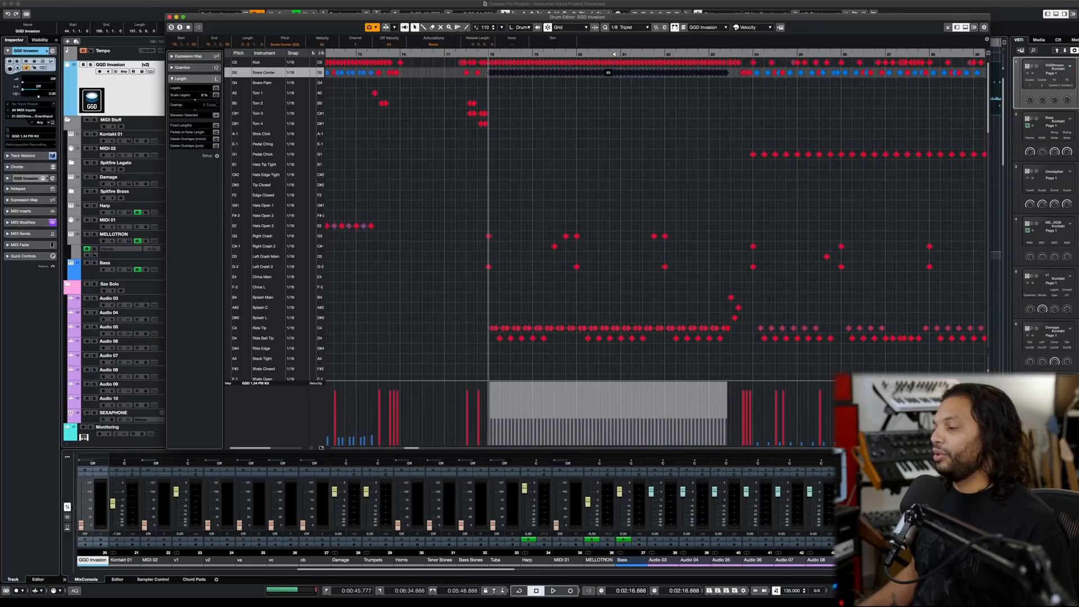
key("space")
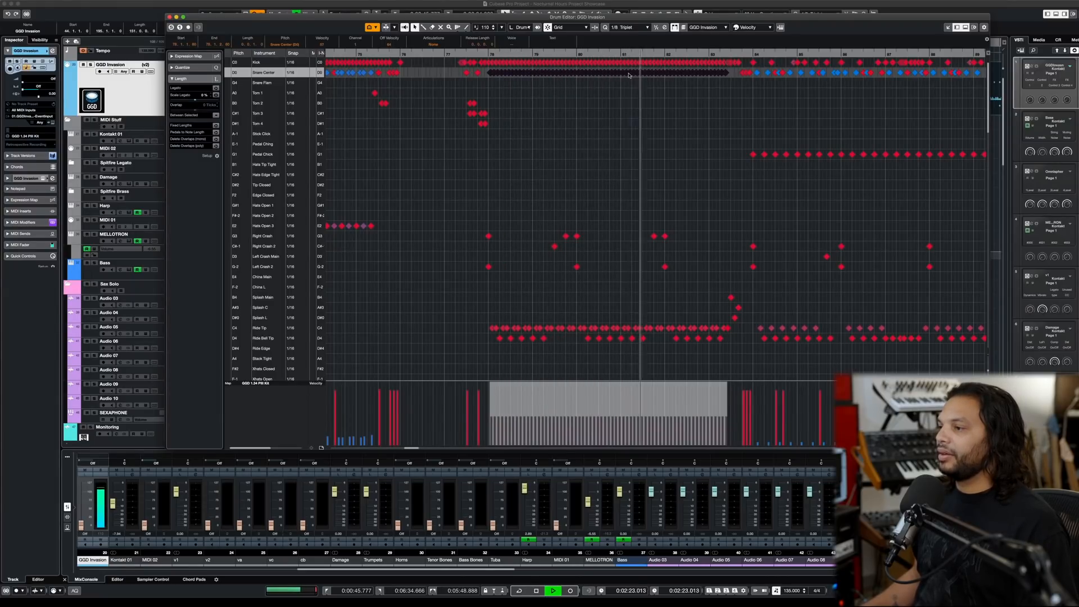
key("space")
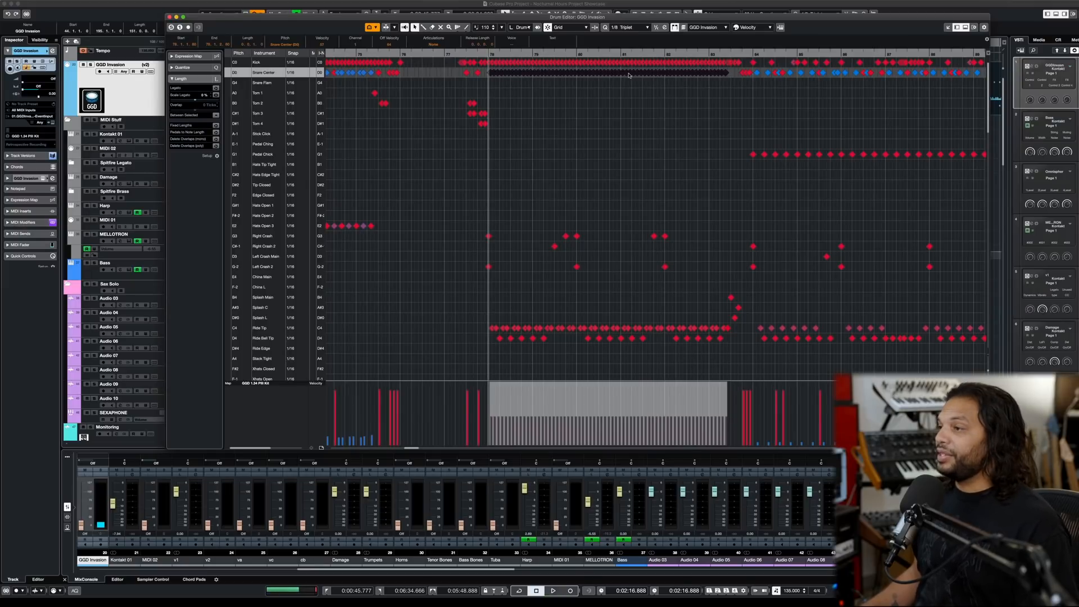
- Raise the selected Snare Center notes to a much higher velocity, audition the blast beat from bar 78, and undo the velocity changes
left_click_drag(626, 74, 625, 44)
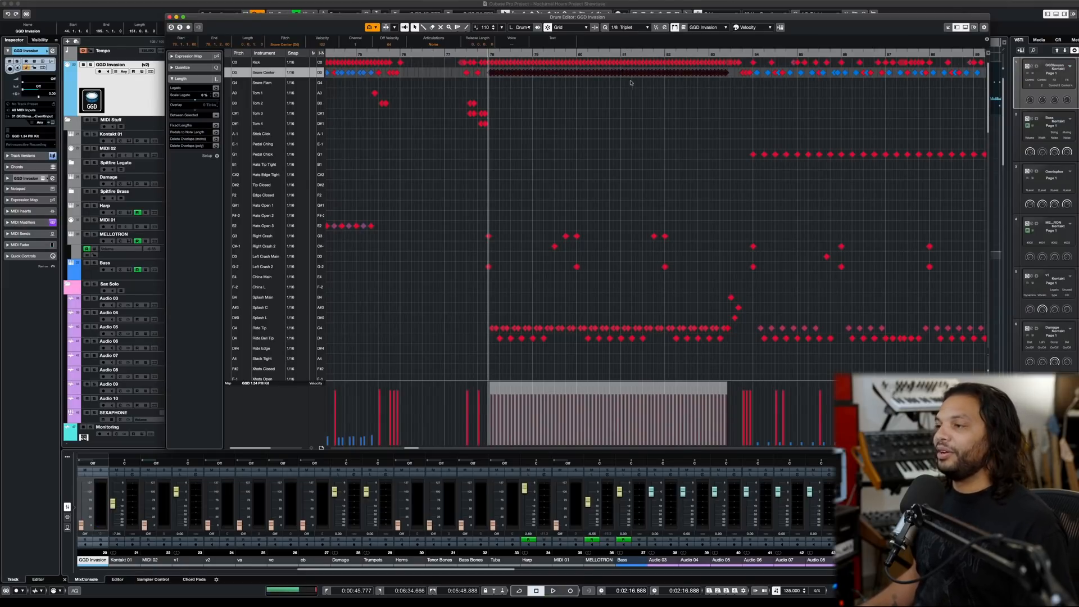
key("space")
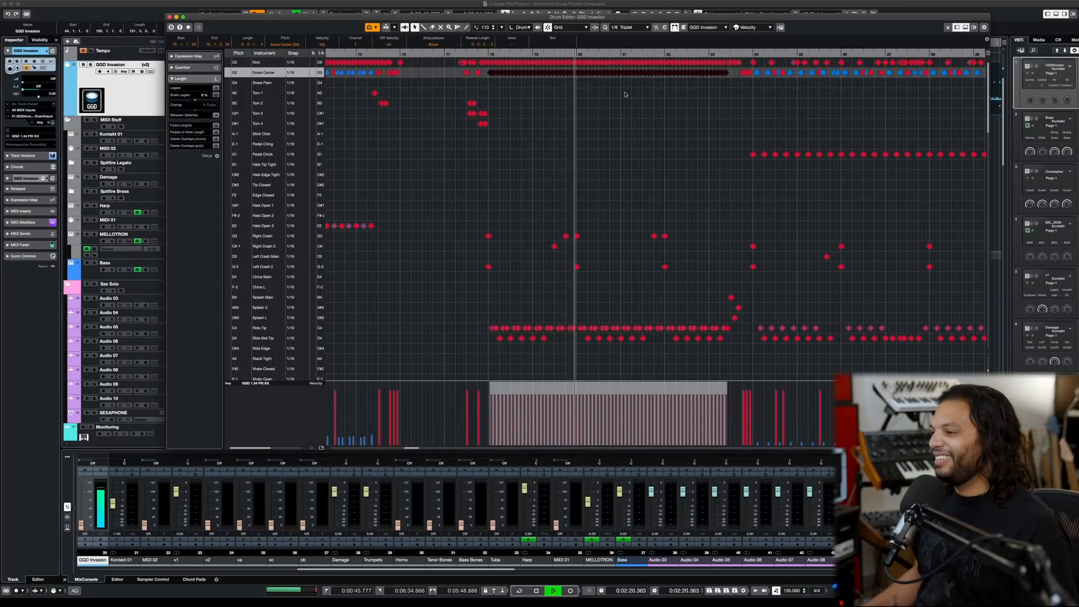
key("space")
key("2")
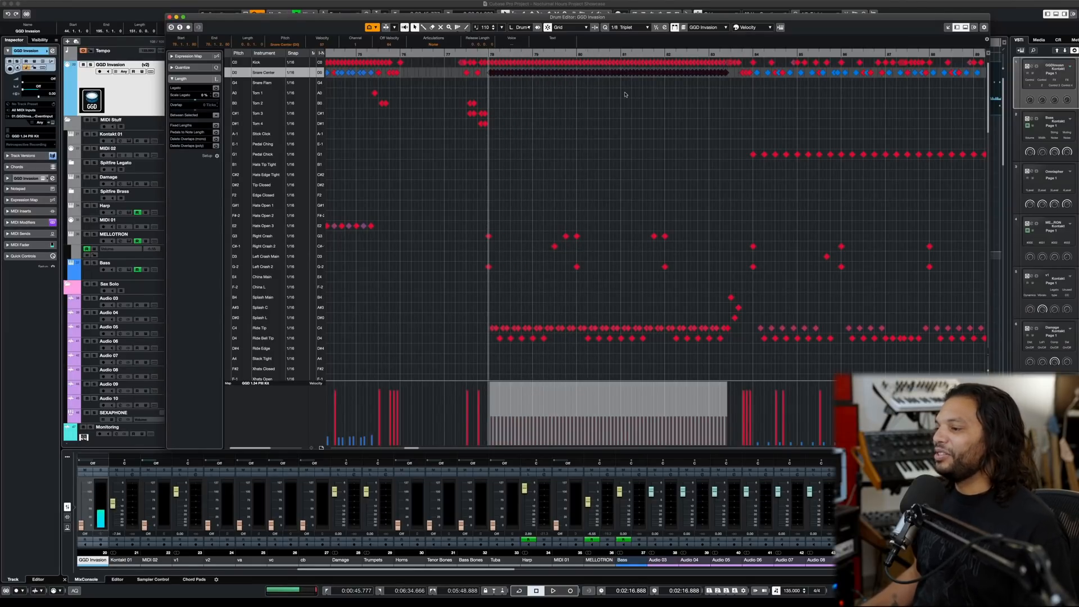
key("1")
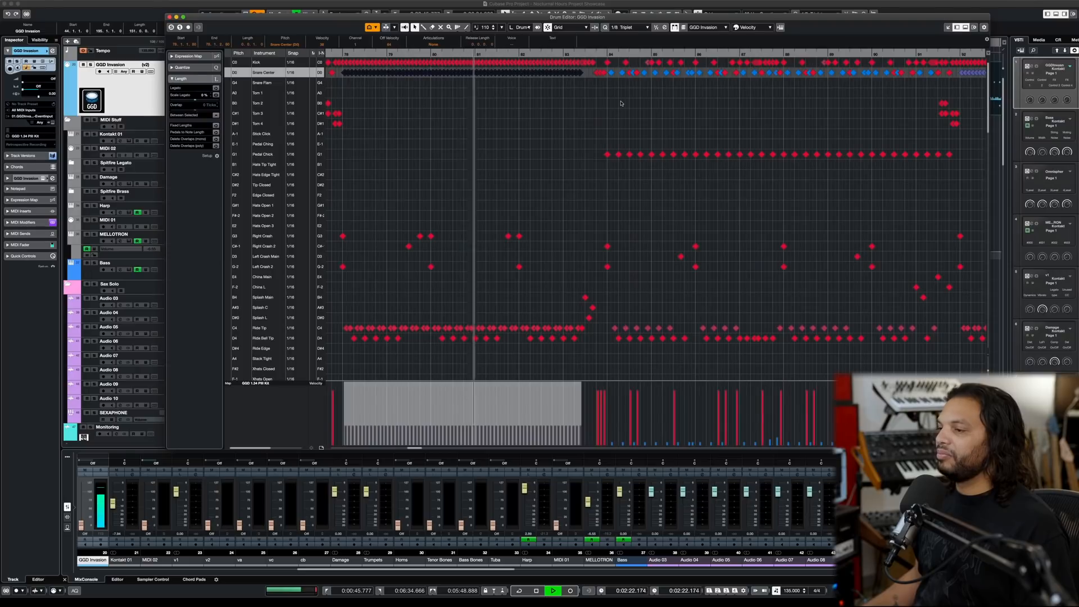
- Audition the end of the blast beat from bar 83 and its transition into the groove at bar 84
key("space")
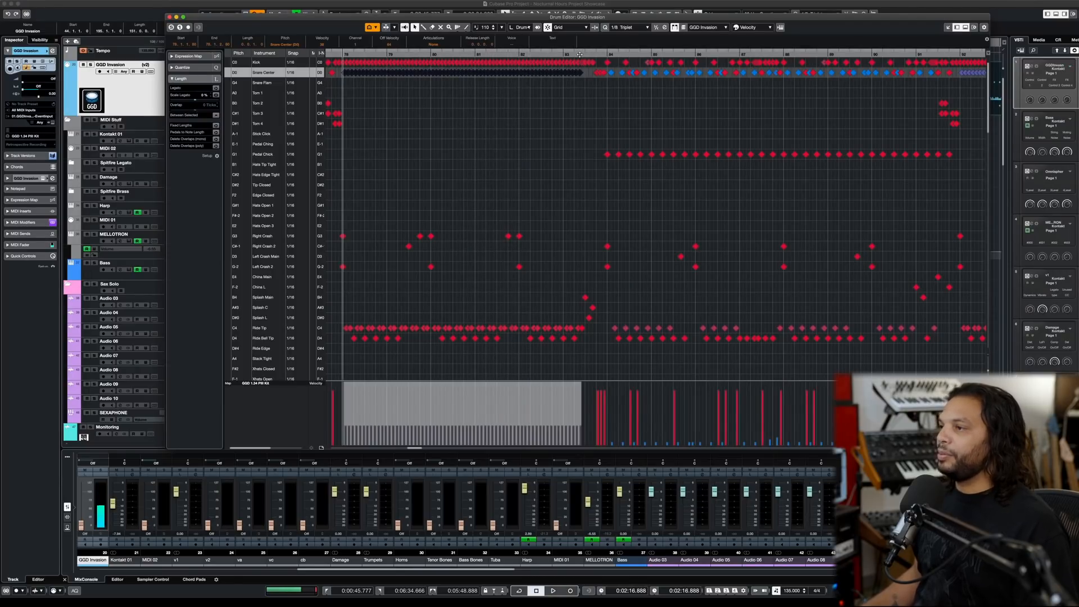
left_click(579, 55)
key("space")
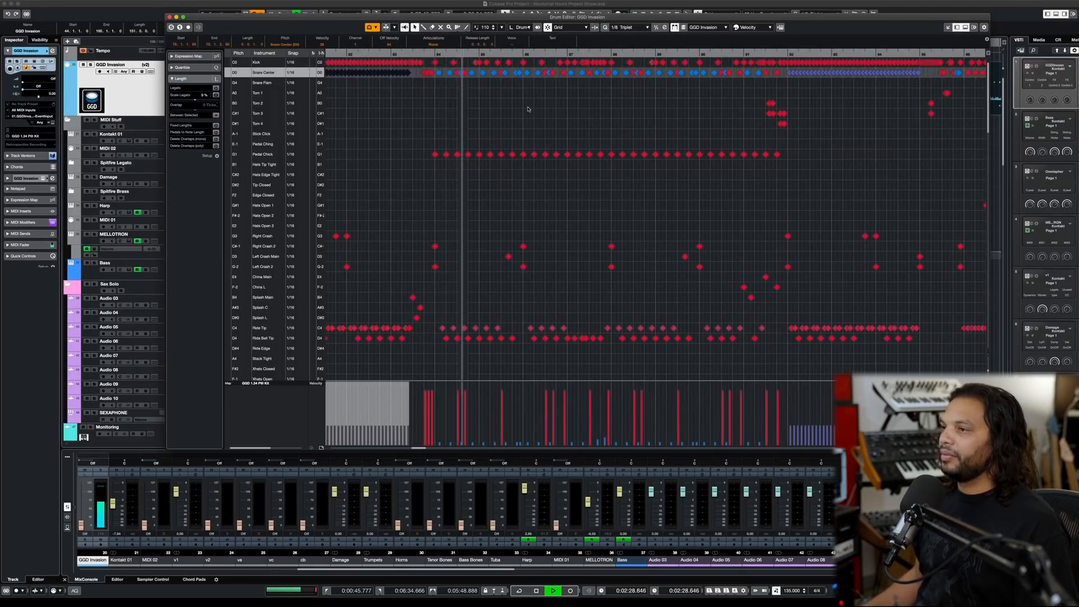
key("space")
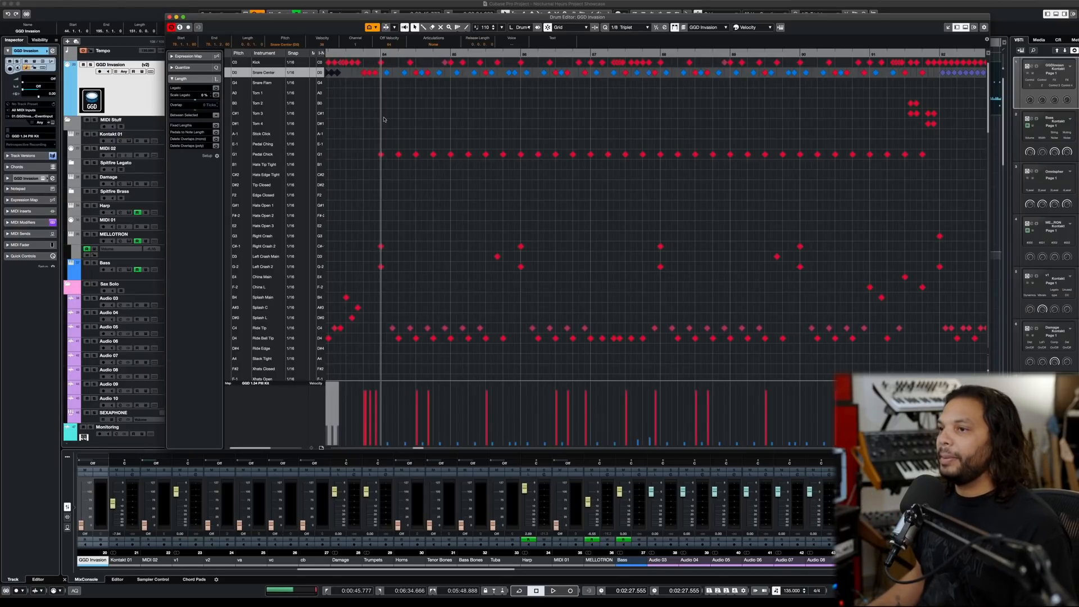
- Audition the opening of the groove from bar 84 twice
key("space")
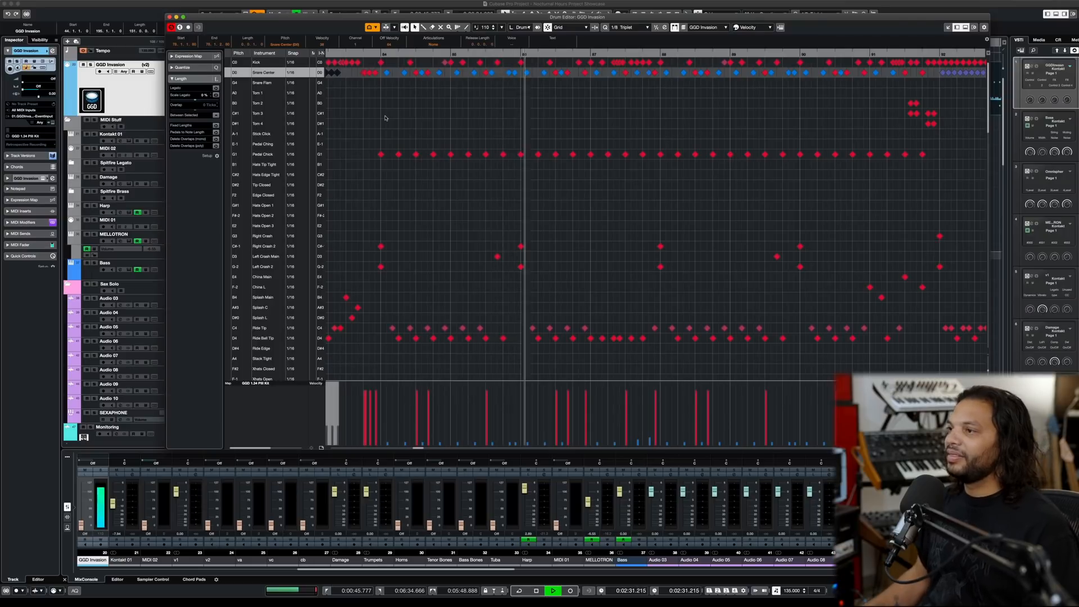
key("space")
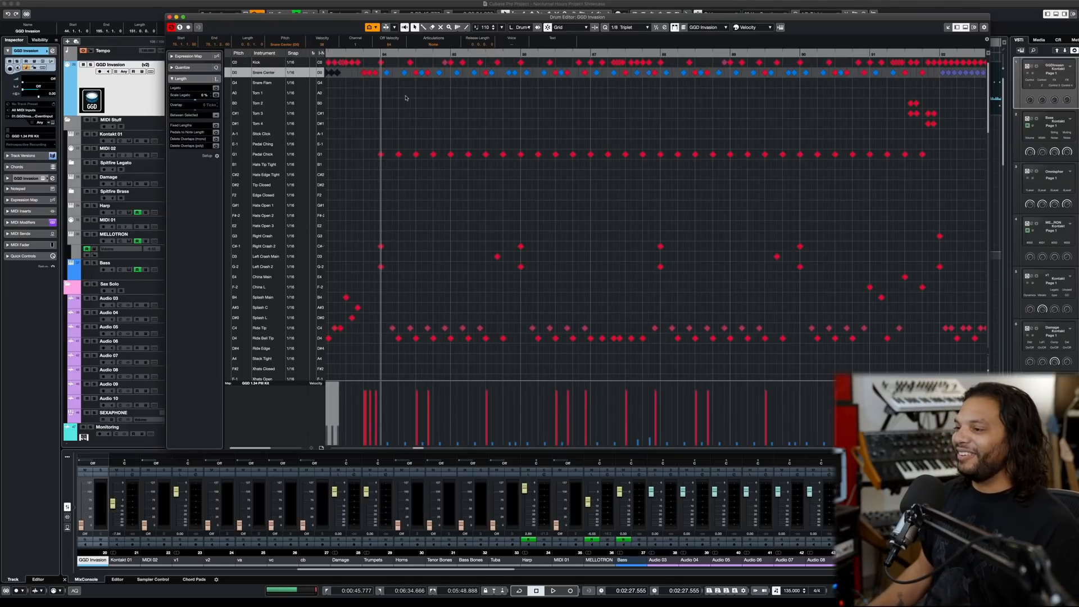
key("space")
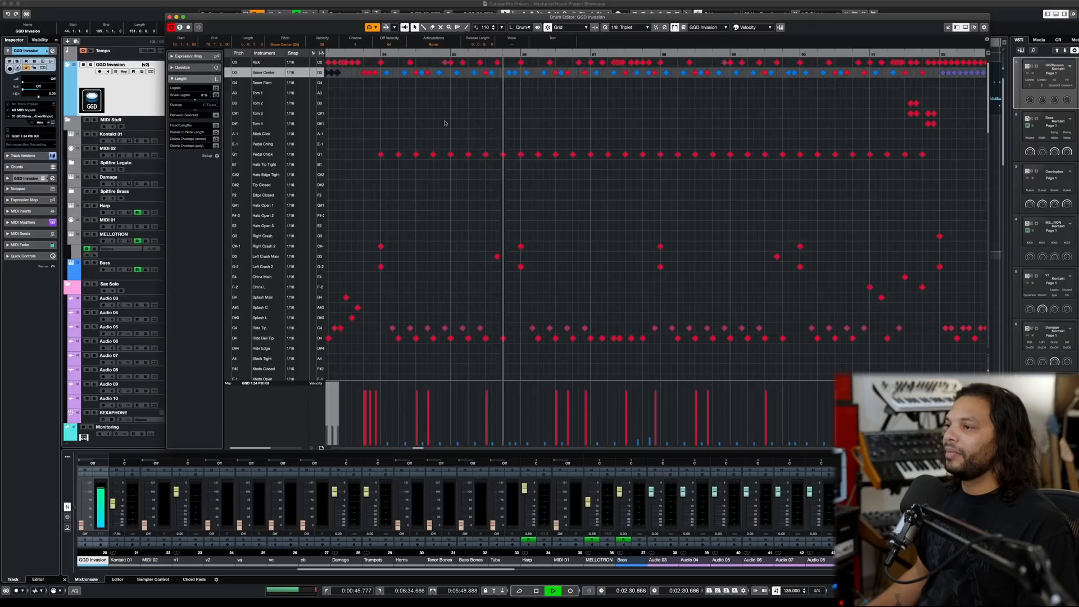
key("space")
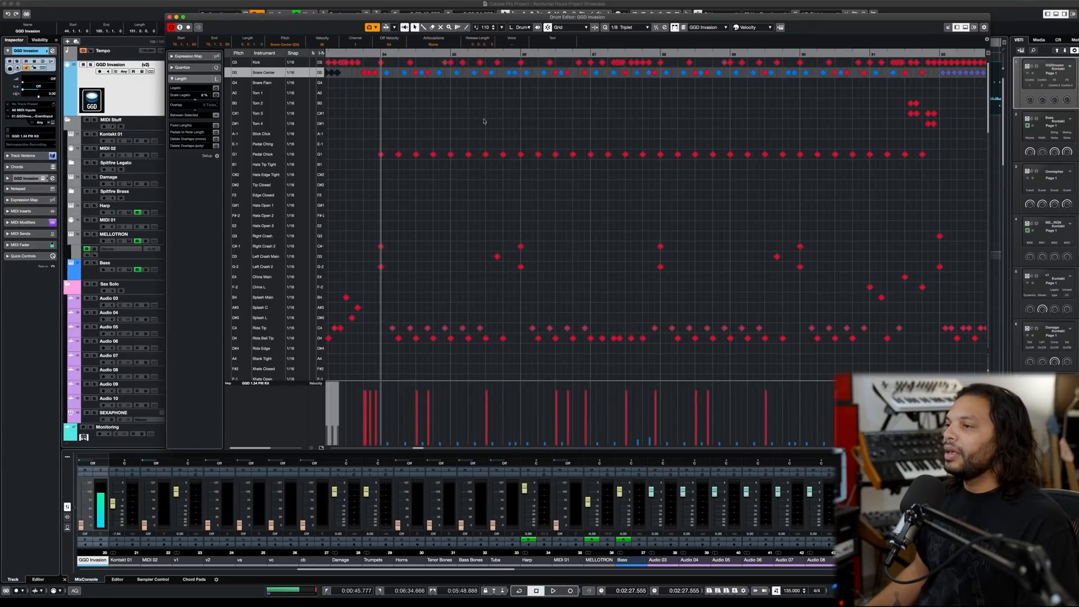
- Point out the Ride Tip notes in bar 84 by selecting them in the Drum Editor
left_click(392, 330)
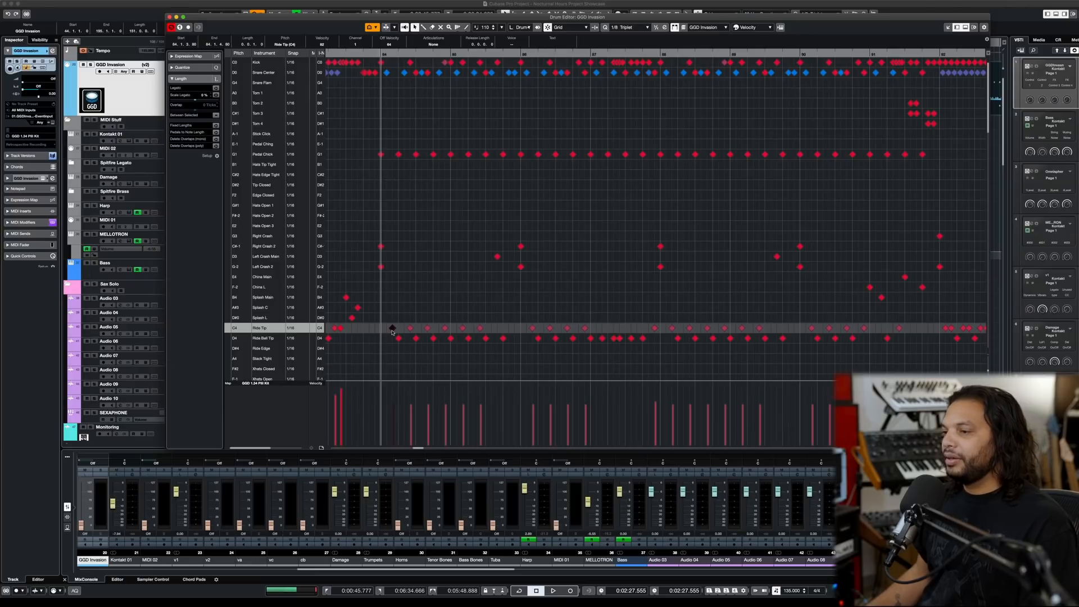
left_click(397, 338)
left_click(392, 328)
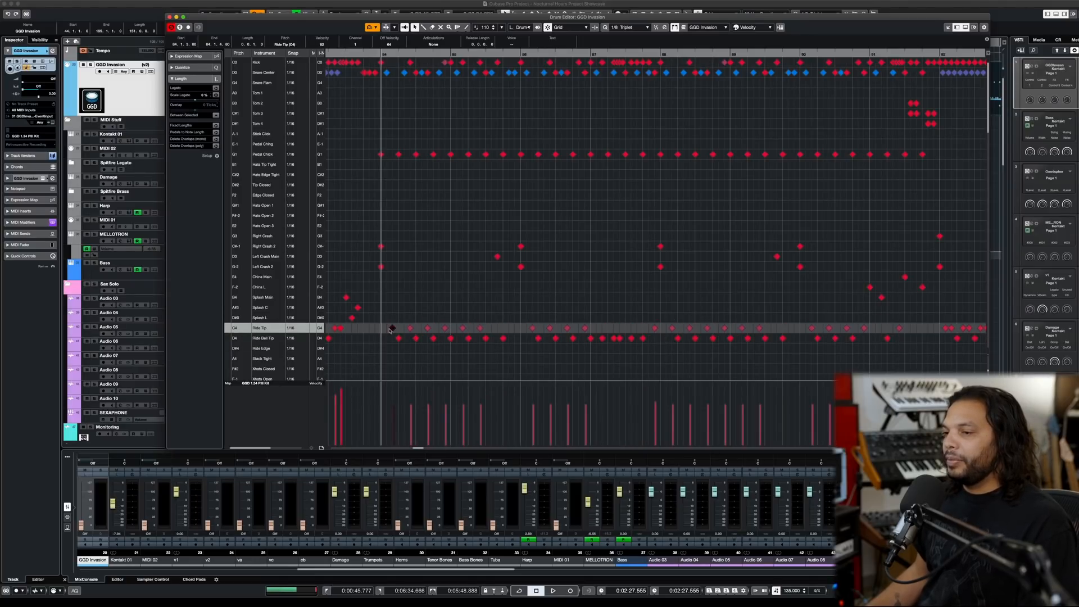
left_click_drag(489, 329, 381, 334)
left_click(480, 328)
- Select the first six Ride Bell Tip notes from bar 84 and audition the ride pattern
left_click(399, 339)
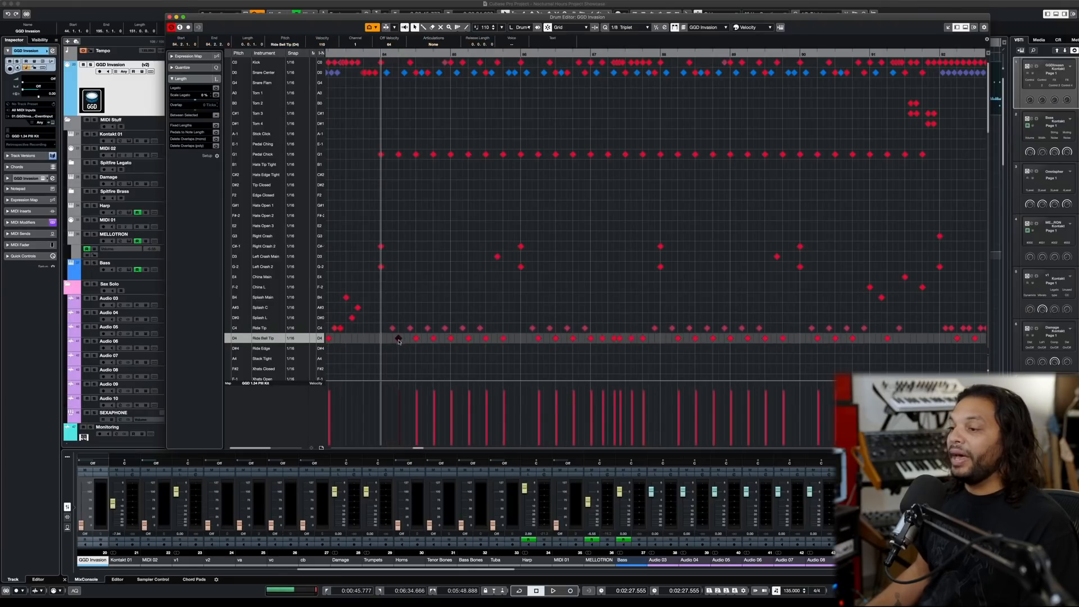
left_click_drag(488, 343, 484, 343)
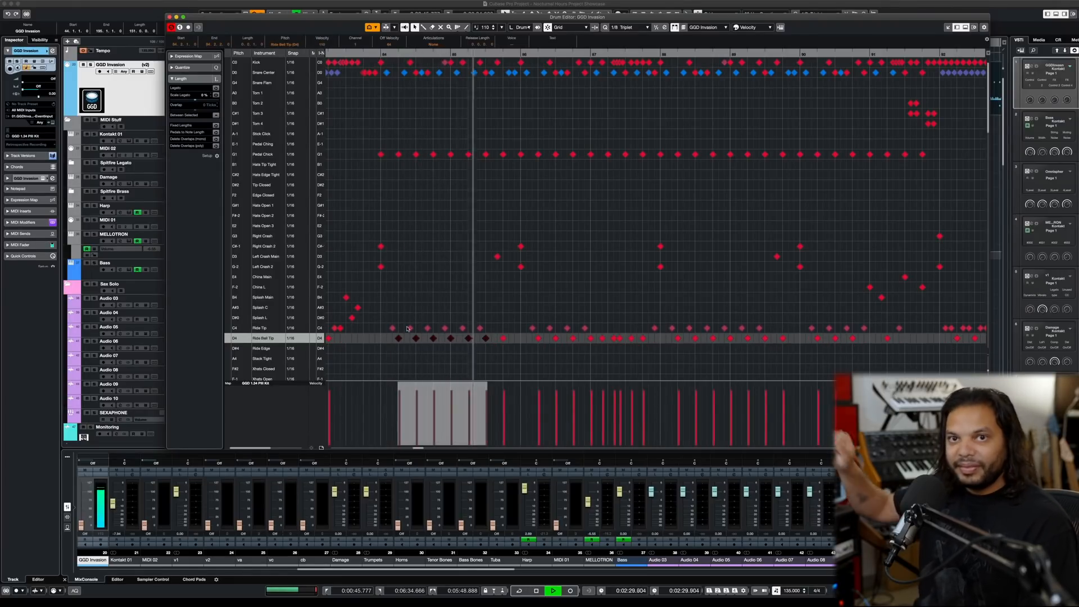
key("space")
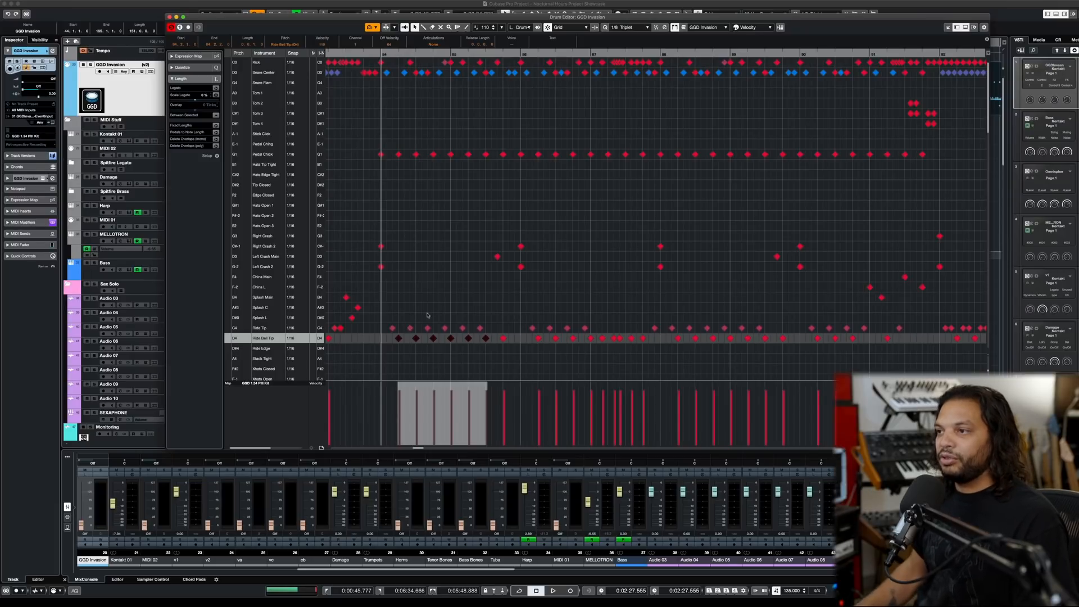
- Select the first Pedal Chick note at bar 84 and audition the hi-hat foot pattern
left_click(381, 155)
key("space")
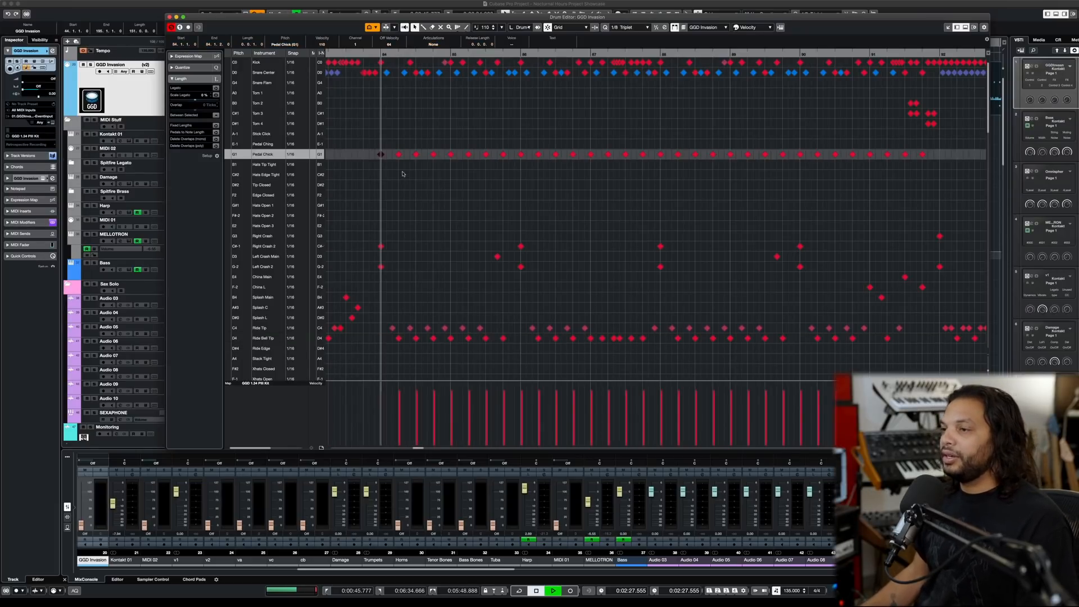
key("space")
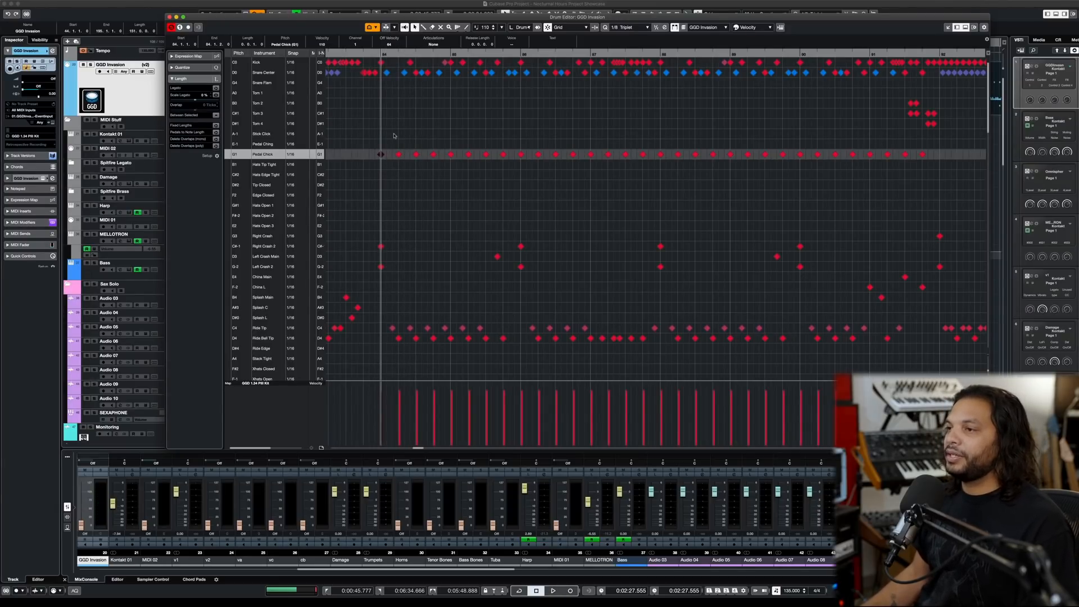
- Select in turn the first Snare Center, Ride Tip and Ride Bell Tip notes of bar 84 and its second Pedal Chick note
left_click(386, 73)
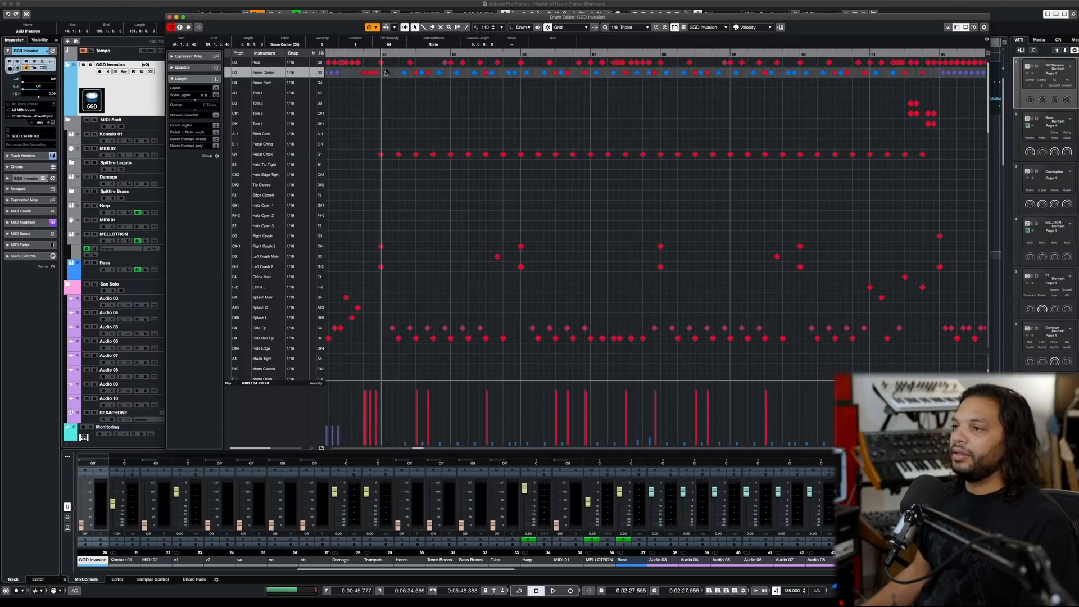
left_click(393, 329)
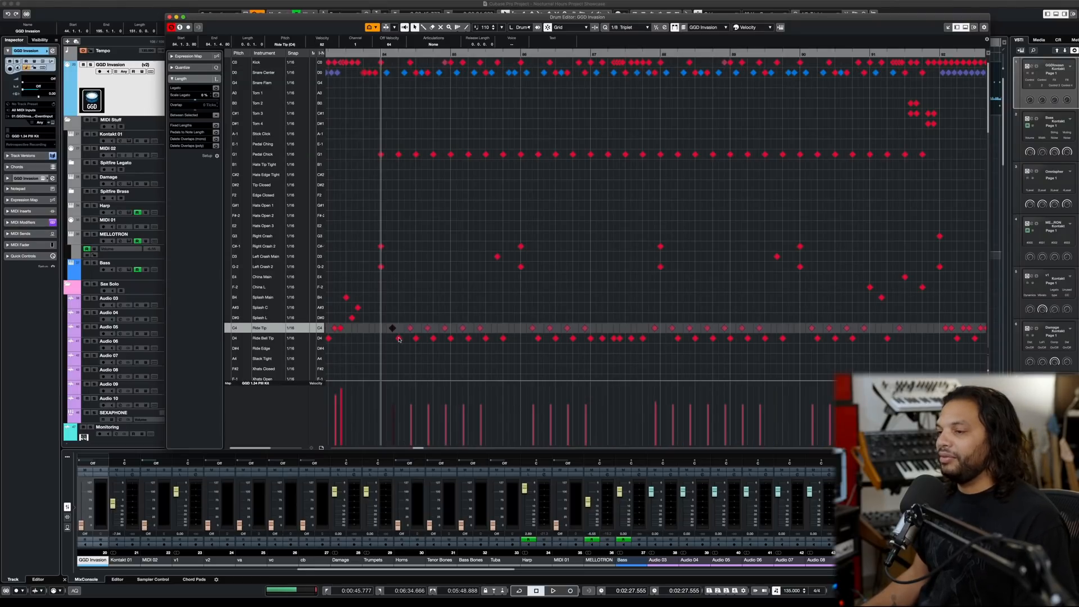
left_click(398, 338)
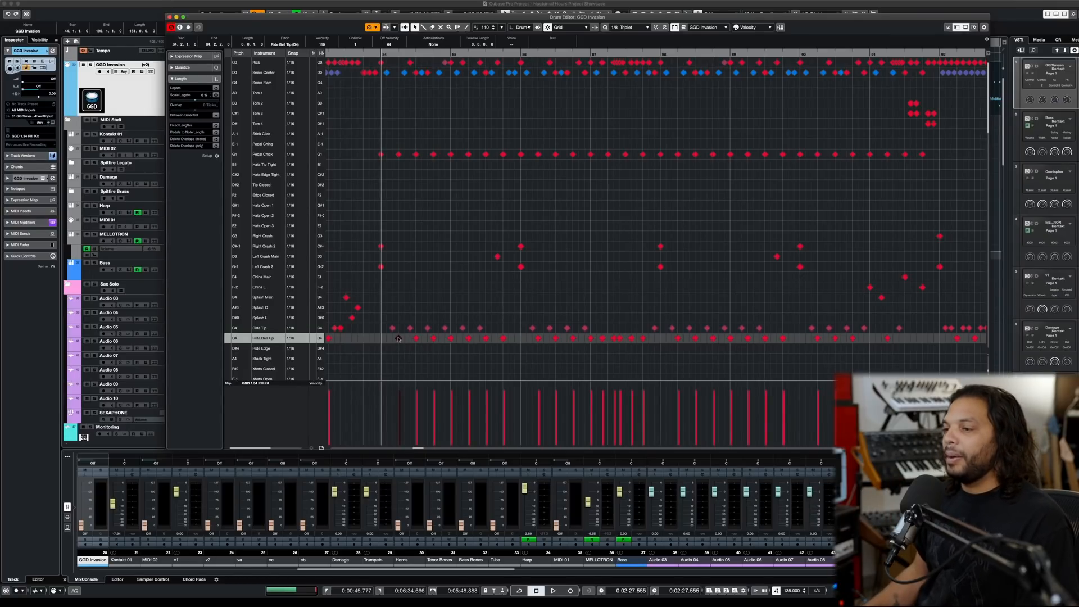
left_click(398, 154)
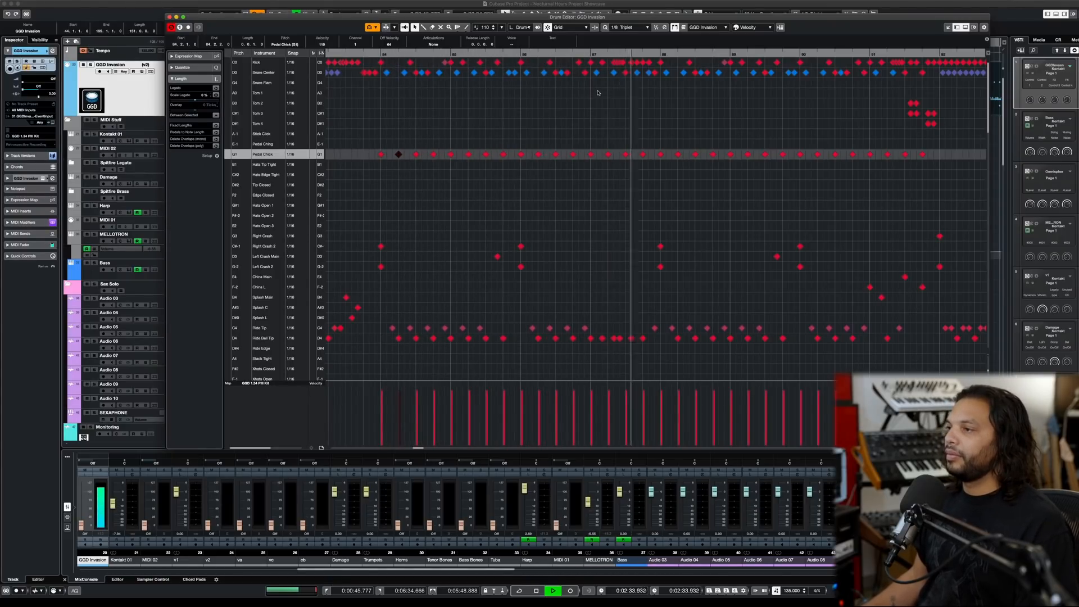
- Audition the groove from bar 87, beat 2
key("space")
left_click(609, 55)
key("space")
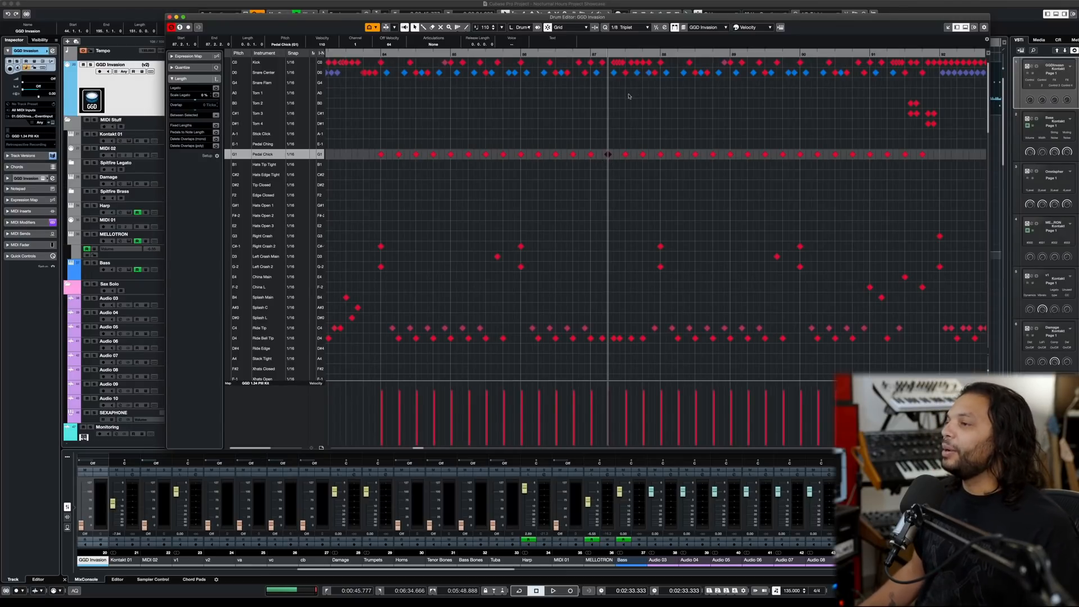
- Select the first kick of the fast run in bar 87 and the beat 2 Pedal Chick note, and audition the passage
scroll(620, 98, "up", 5)
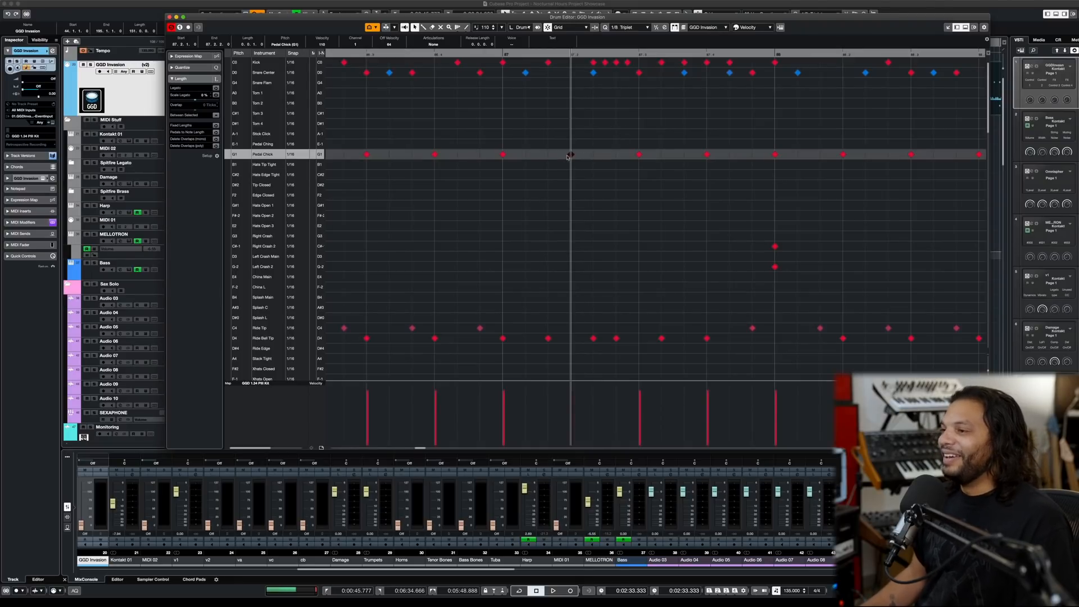
left_click(594, 62)
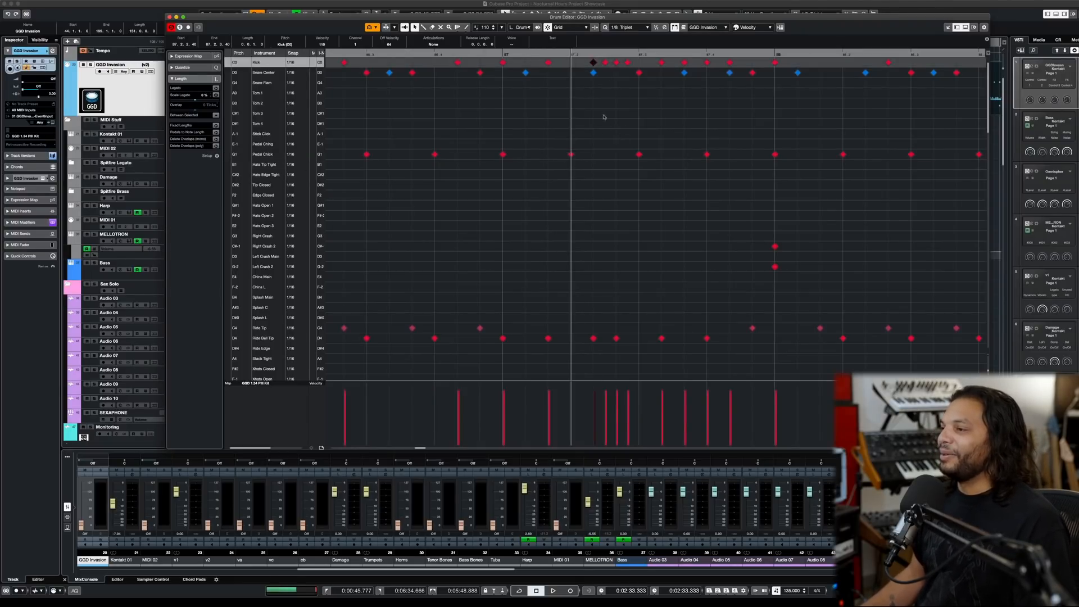
left_click(571, 155)
scroll(631, 155, "down", 5)
key("space")
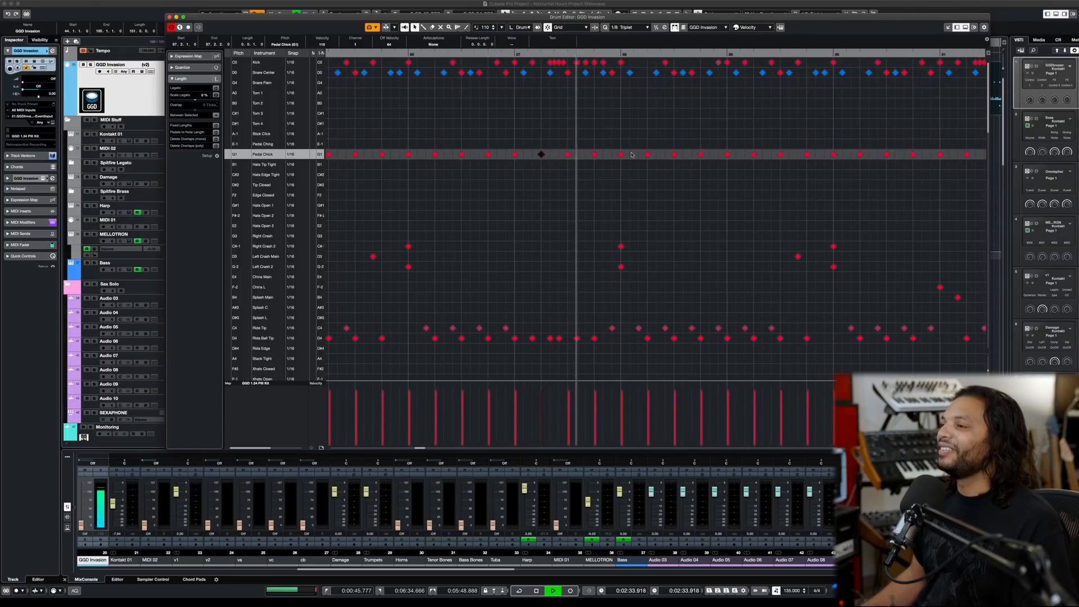
key("space")
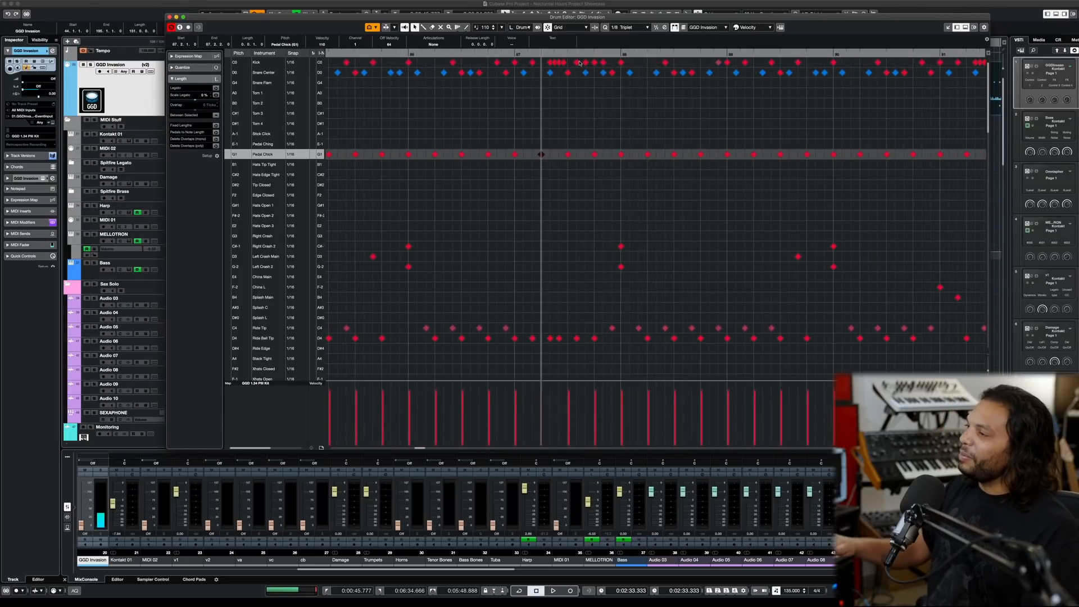
- Audition the tom and china fill from bar 91
scroll(818, 131, "down", 2)
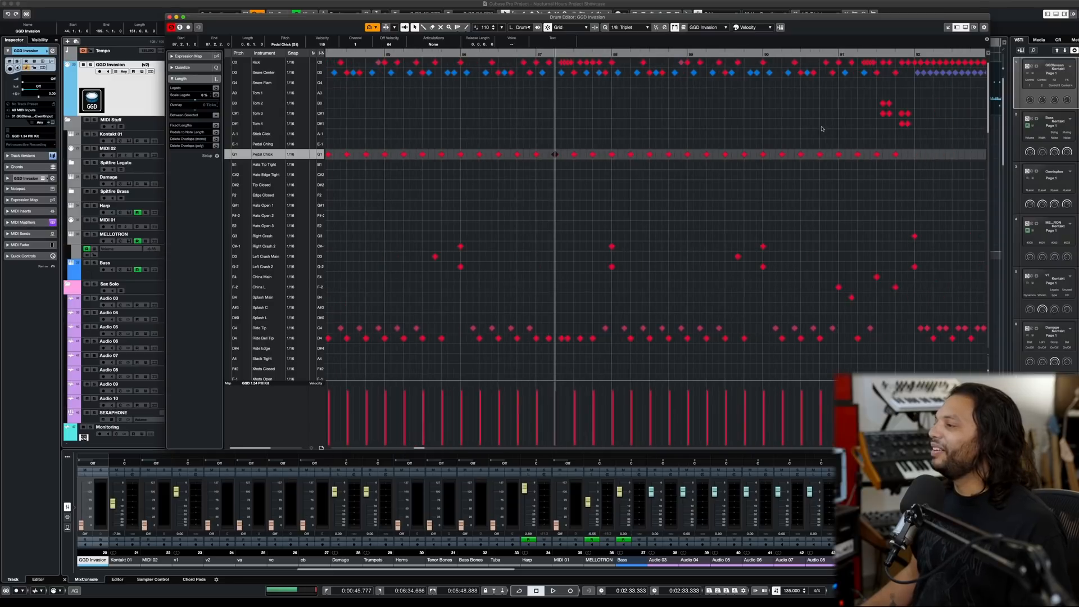
left_click(838, 53)
key("space")
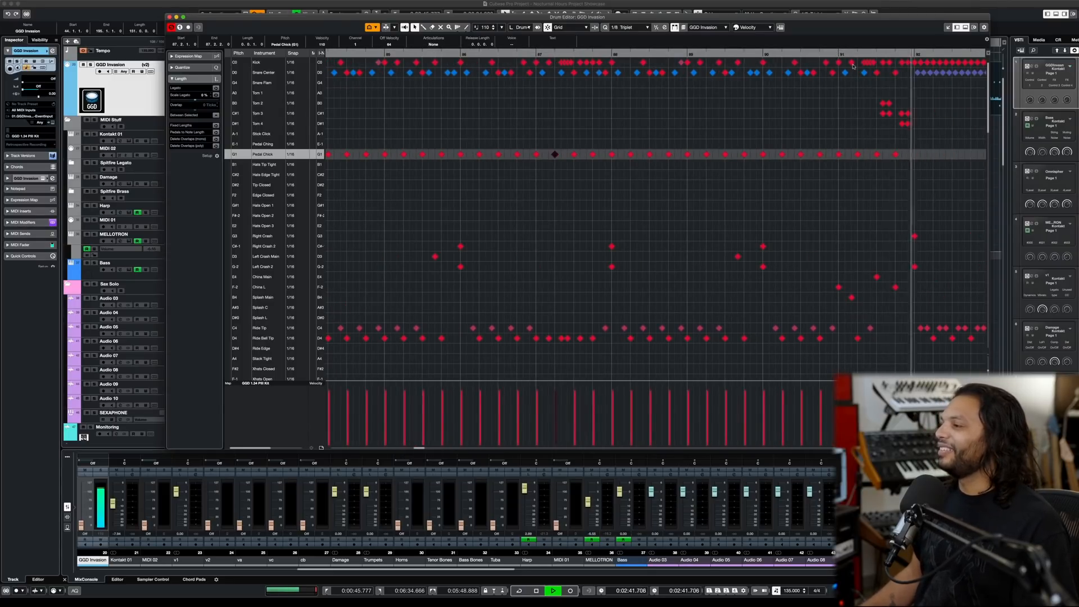
- Audition the drums from bar 89 through the fill and the second blast beat at bar 92
scroll(648, 142, "down", 3)
key("space")
left_click(418, 50)
left_click(418, 54)
key("space")
left_click(421, 52)
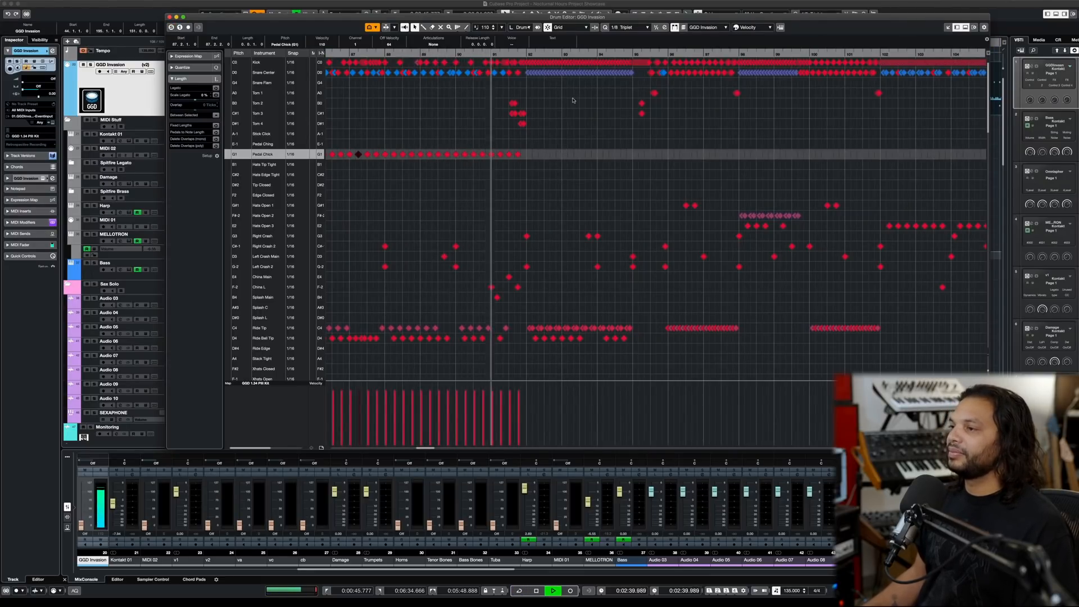
scroll(573, 100, "up", 3)
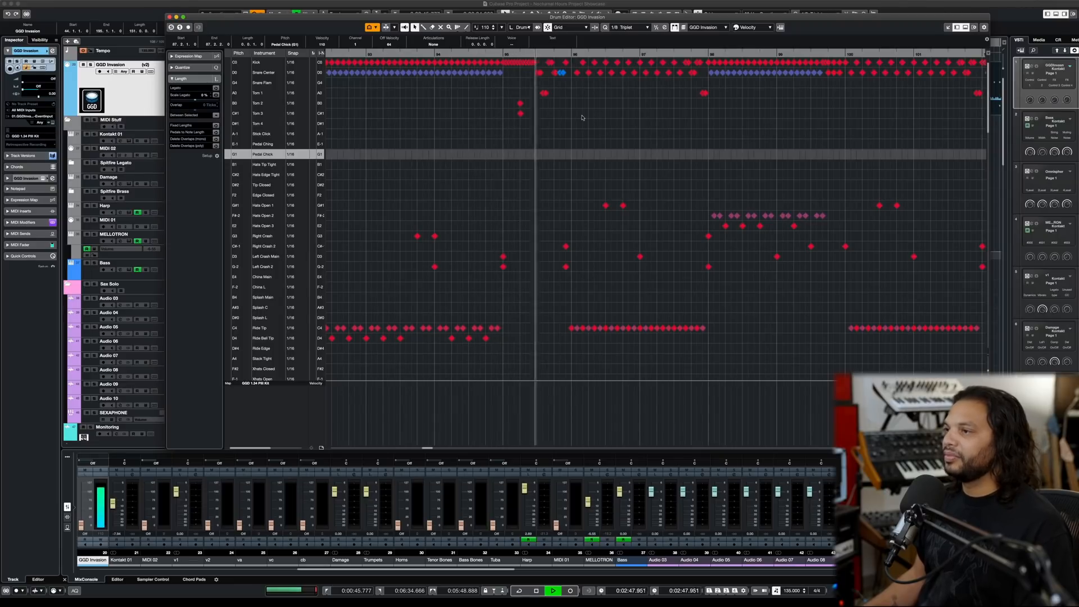
- Stop playback, place the playhead at bar 95, beat 4, and look over the drum pattern that follows
double_click(555, 56)
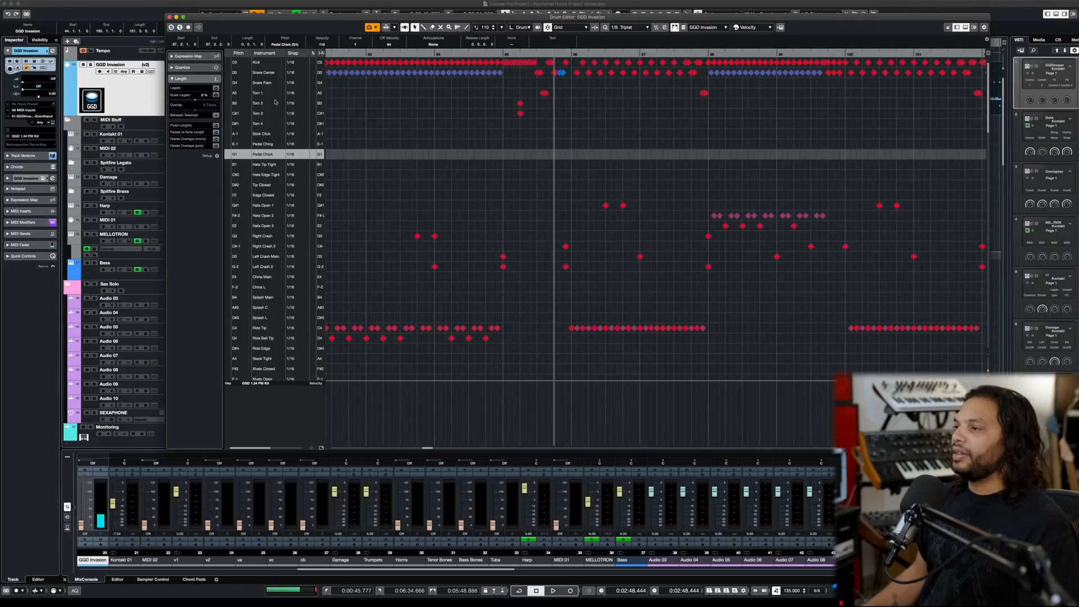
scroll(608, 125, "down", 1)
scroll(608, 125, "right", 4)
scroll(609, 124, "left", 3)
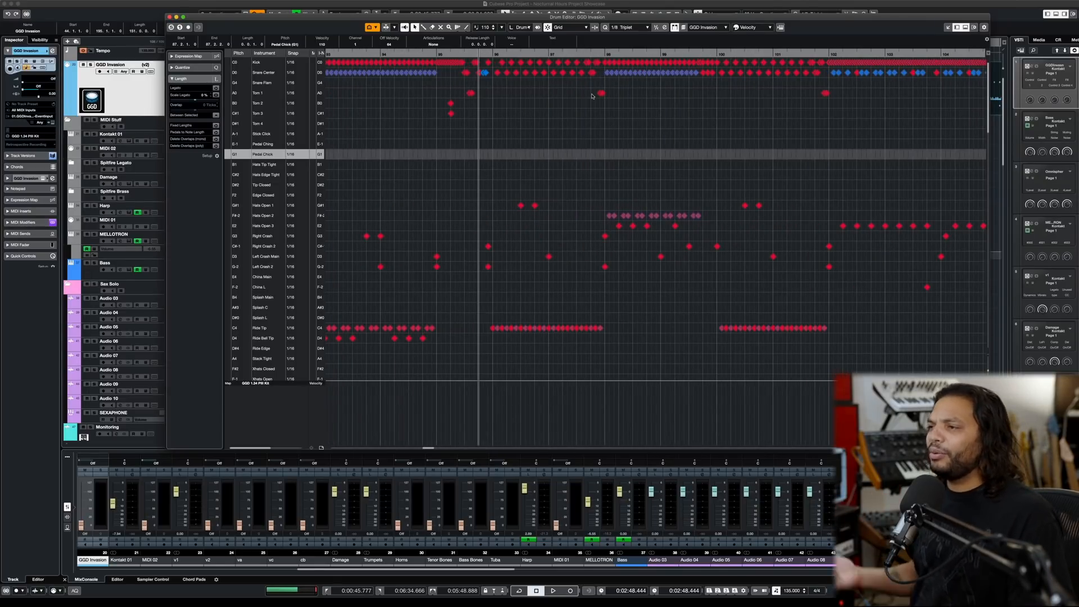
- Audition the drums from bar 95, beat 4, and place the playhead at bar 96
key("space")
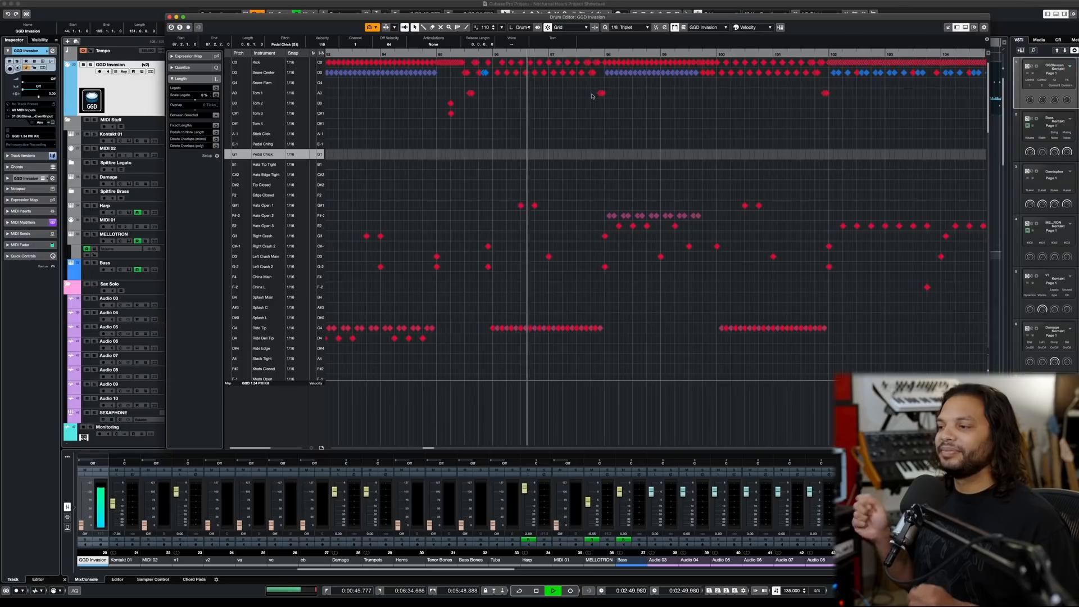
key("space")
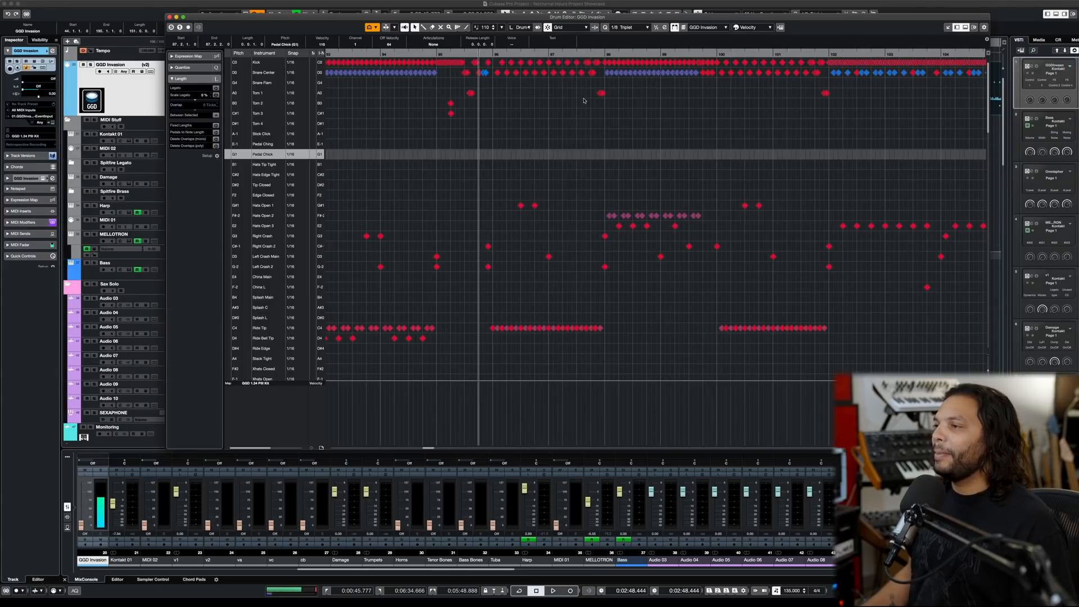
left_click(493, 54)
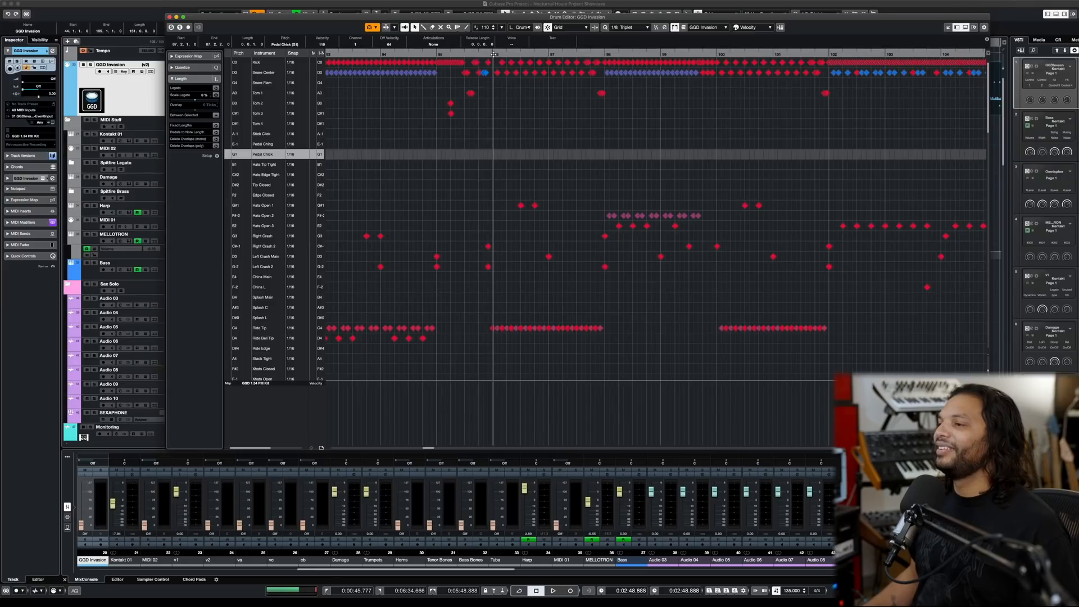
- Audition the transition from the middle of bar 97 into the hi-hat and snare pattern at bar 98
left_click(581, 54)
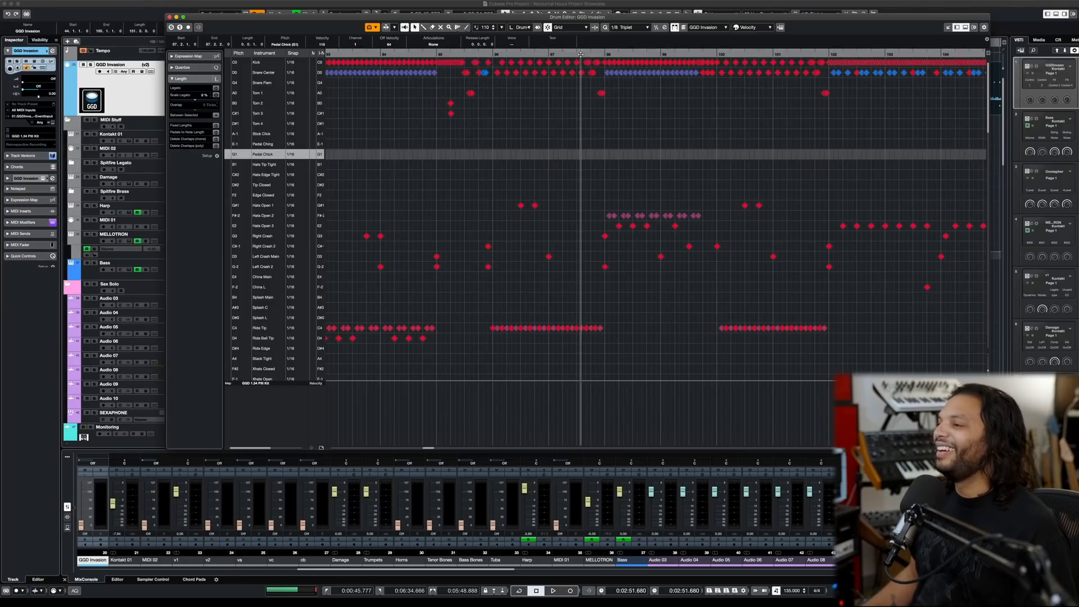
key("space")
scroll(658, 107, "down", 3)
scroll(659, 107, "right", 5)
scroll(433, 107, "up", 5)
key("space")
- Select the first Hats Open 3 note of bar 98 and audition the drums from bar 98 up to bar 102
left_click(438, 55)
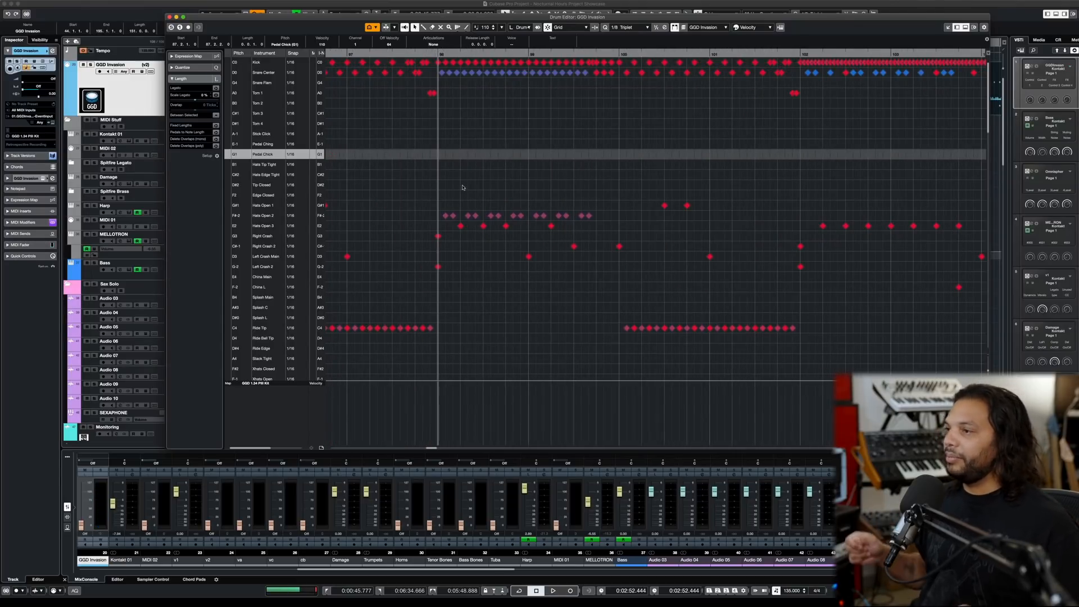
left_click(459, 227)
key("space")
key("g")
key("g")
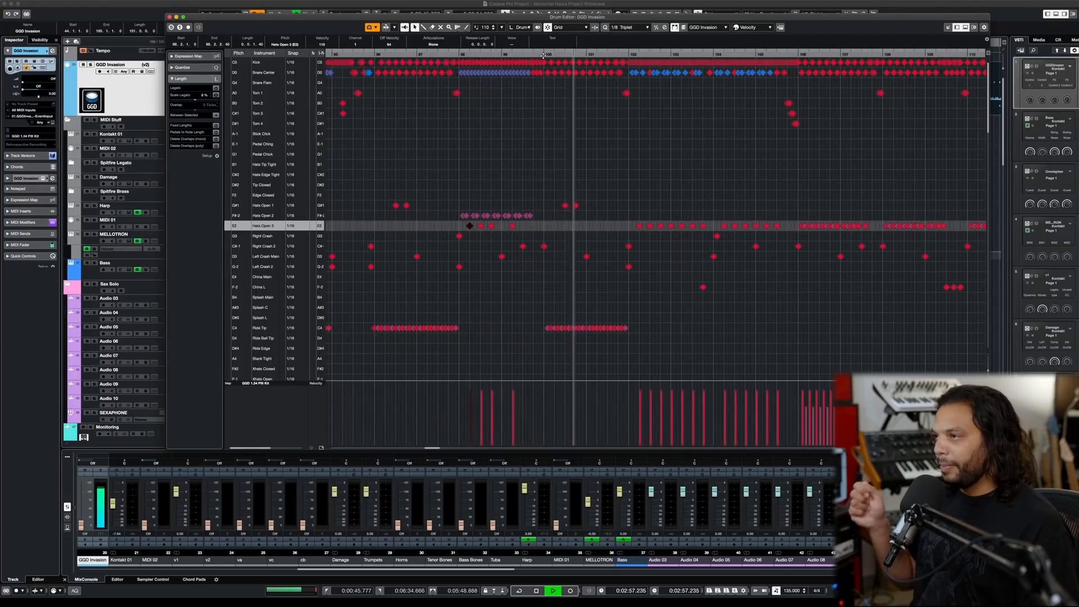
scroll(588, 81, "right", 2)
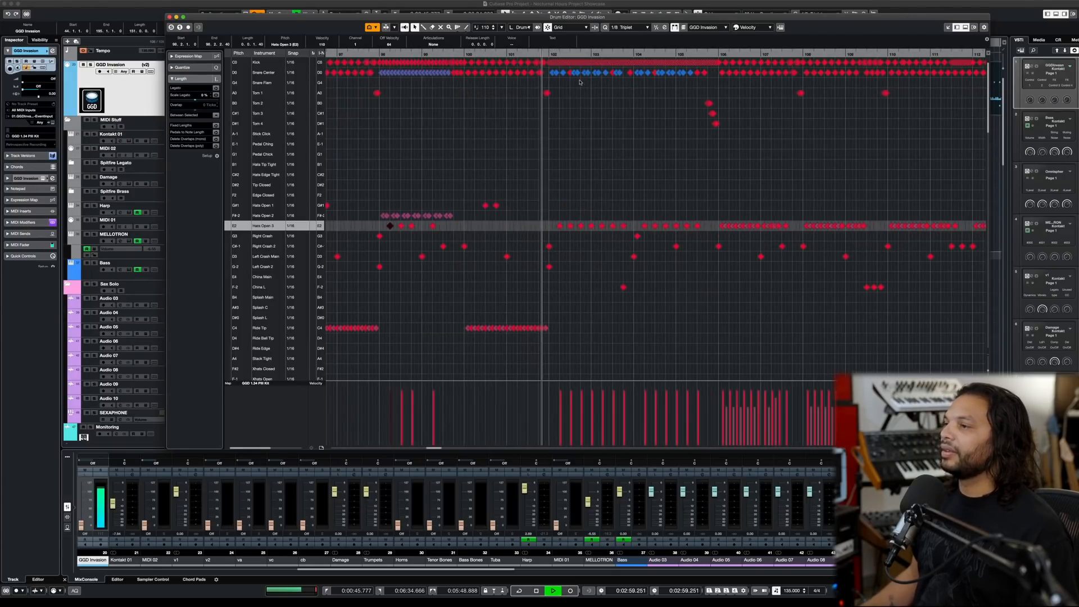
scroll(579, 82, "up", 3)
key("space")
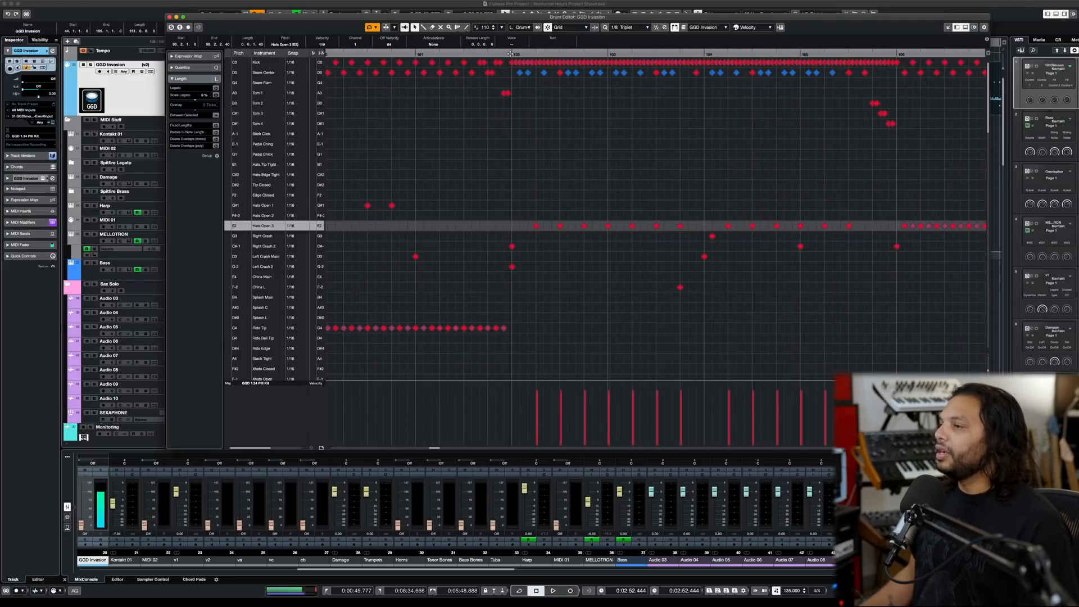
- Try a nearly even, near-maximum velocity line on the kick run from bar 102 to 106, audition it, and undo the edit
left_click(512, 63)
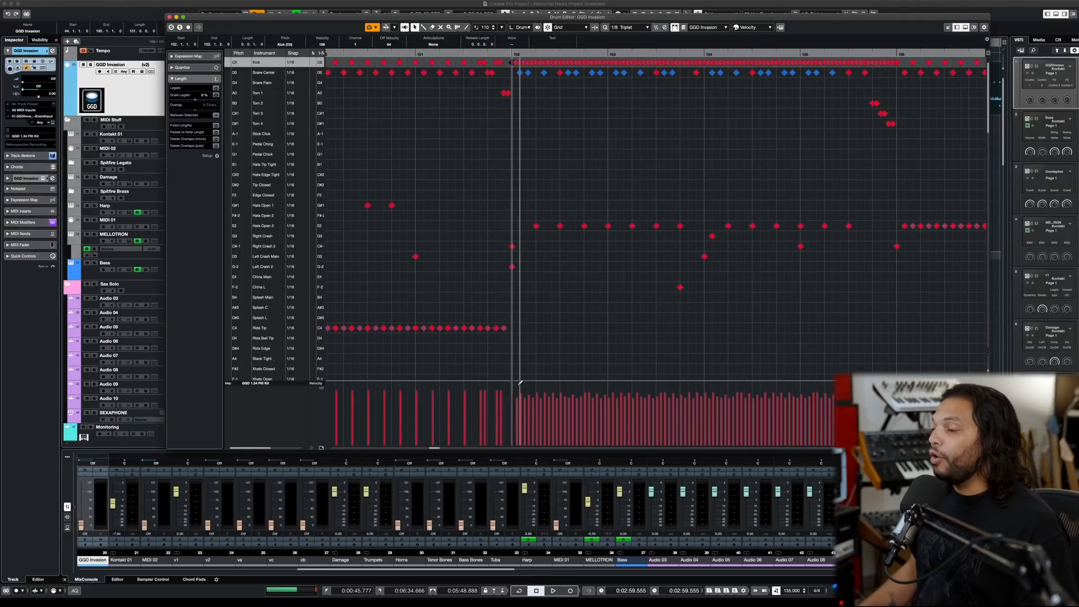
left_click_drag(516, 381, 881, 381)
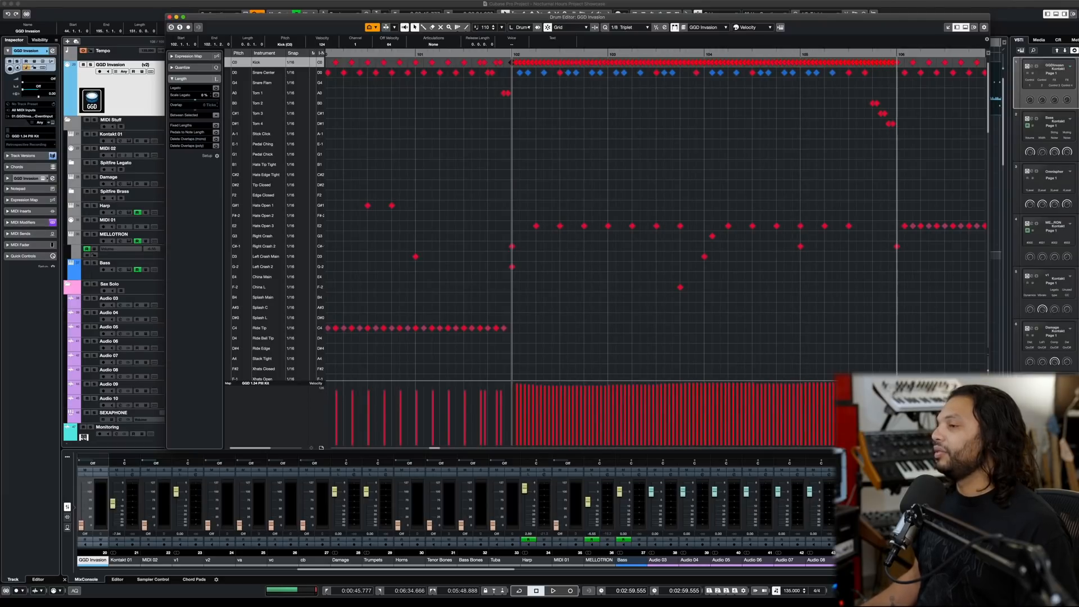
key("space")
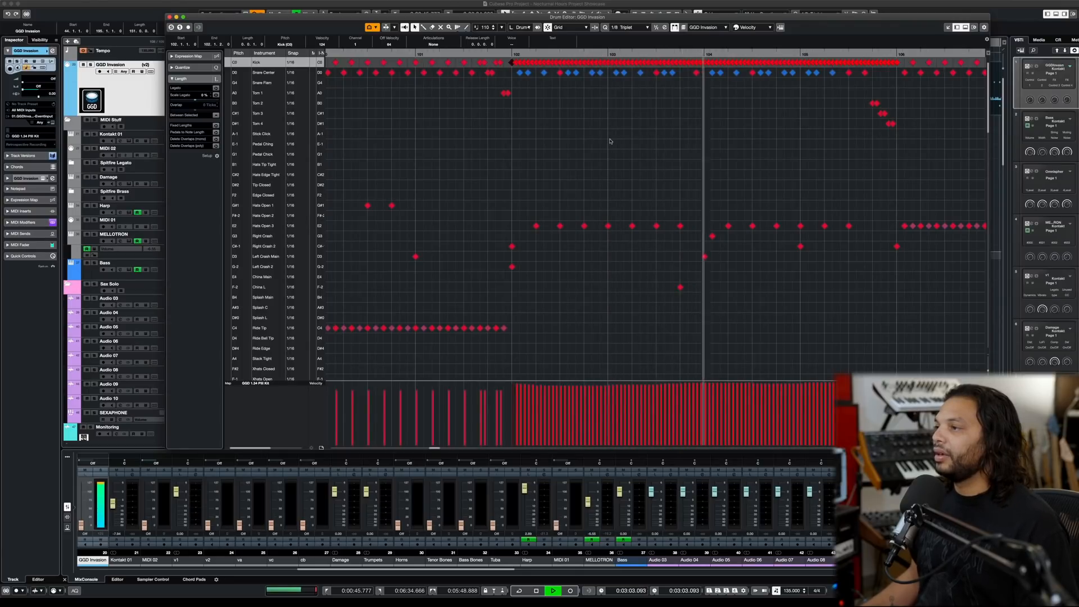
key("space")
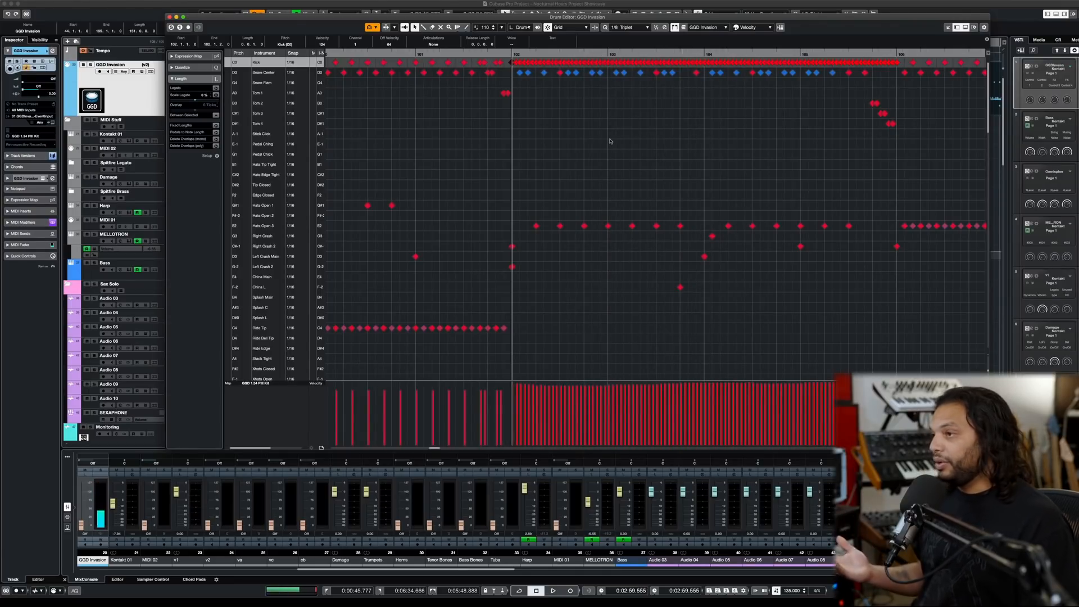
key("super+z")
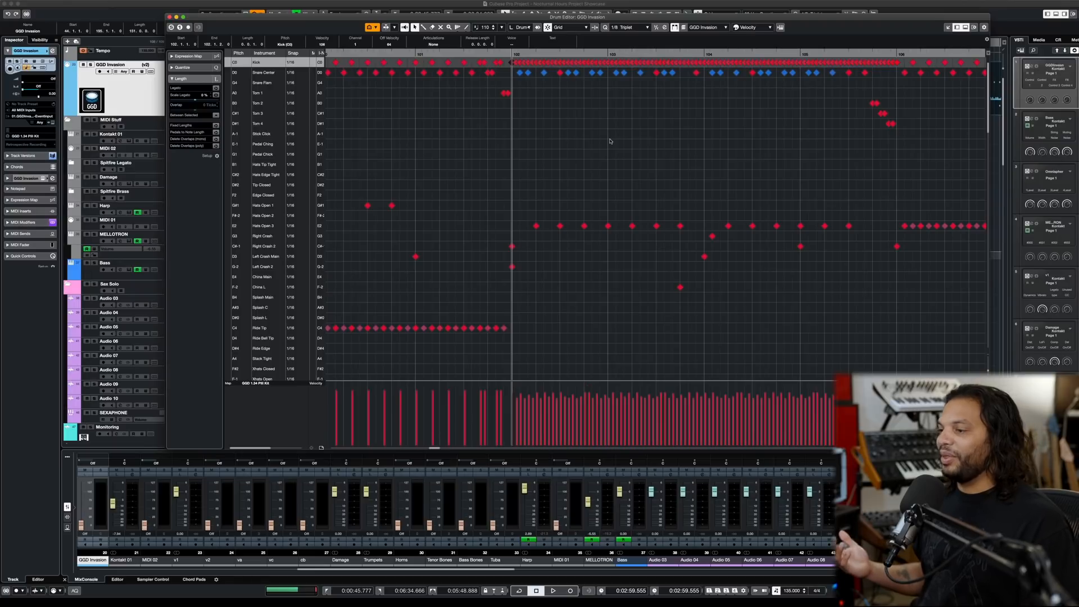
- Audition the fast kick run from bar 102 with its original varied velocities
key("space")
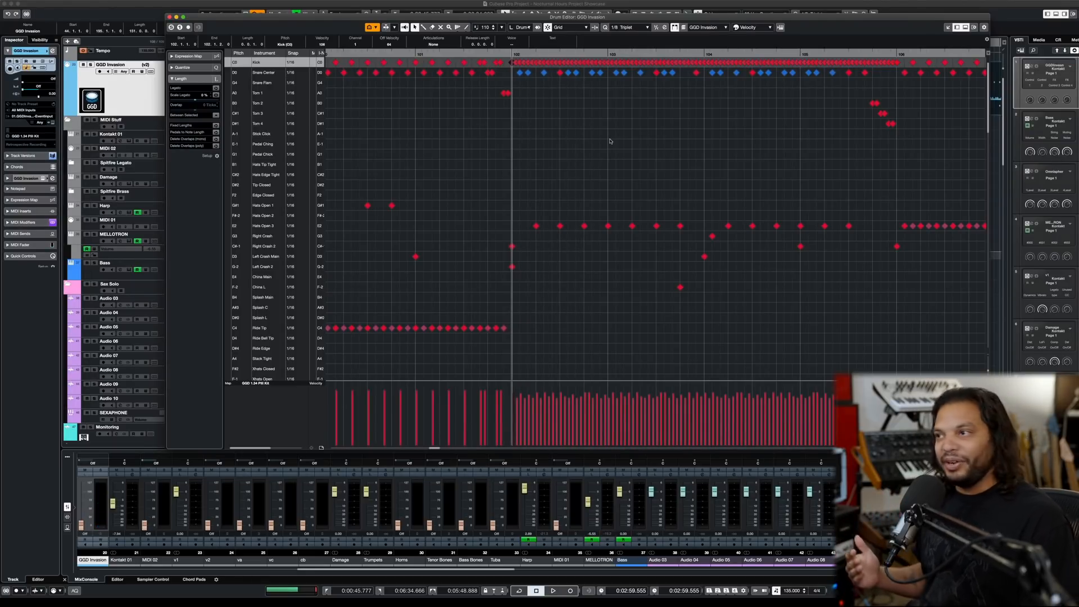
key("space")
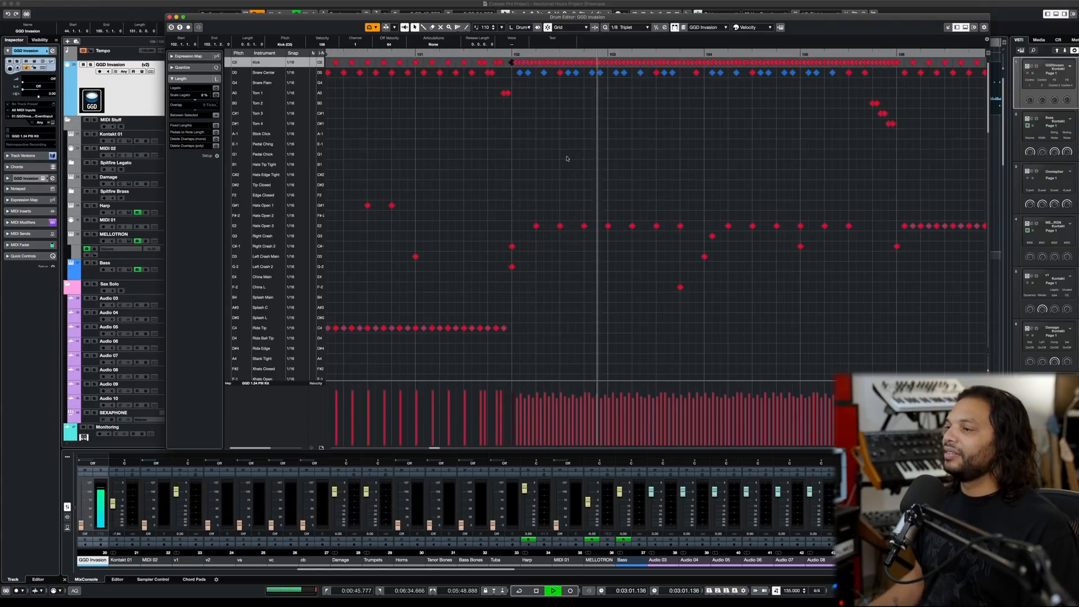
key("space")
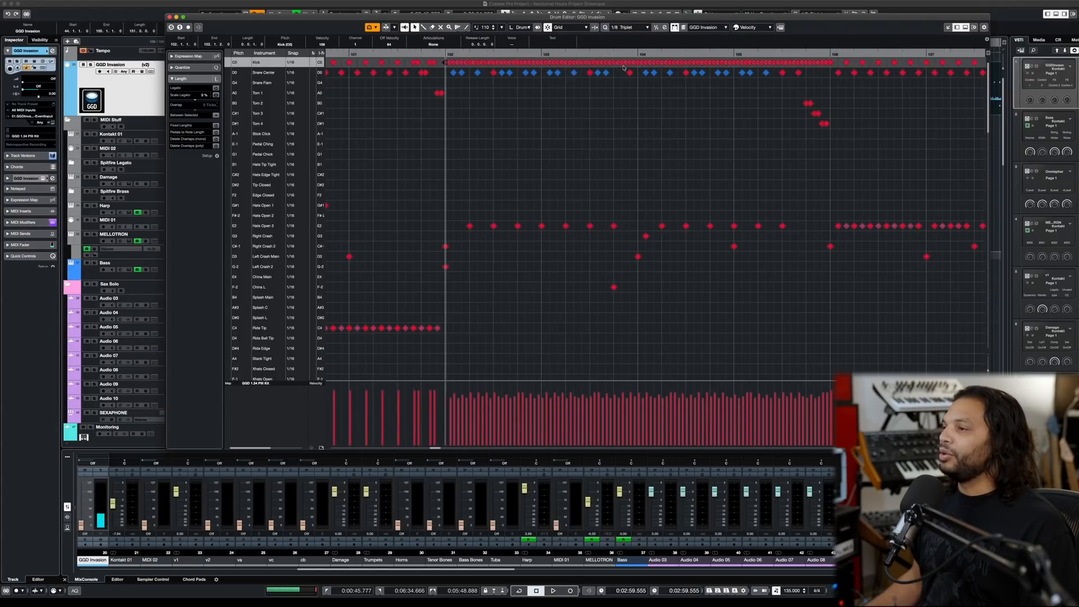
- Audition the drums from the middle of bar 103 into the china hits of bar 109
left_click(600, 54)
key("space")
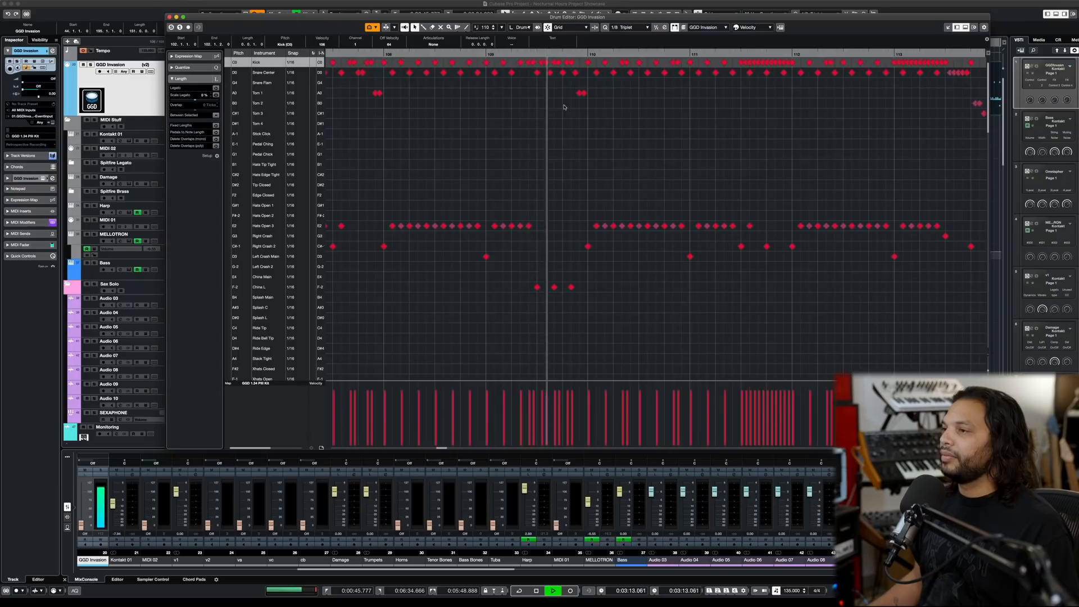
key("space")
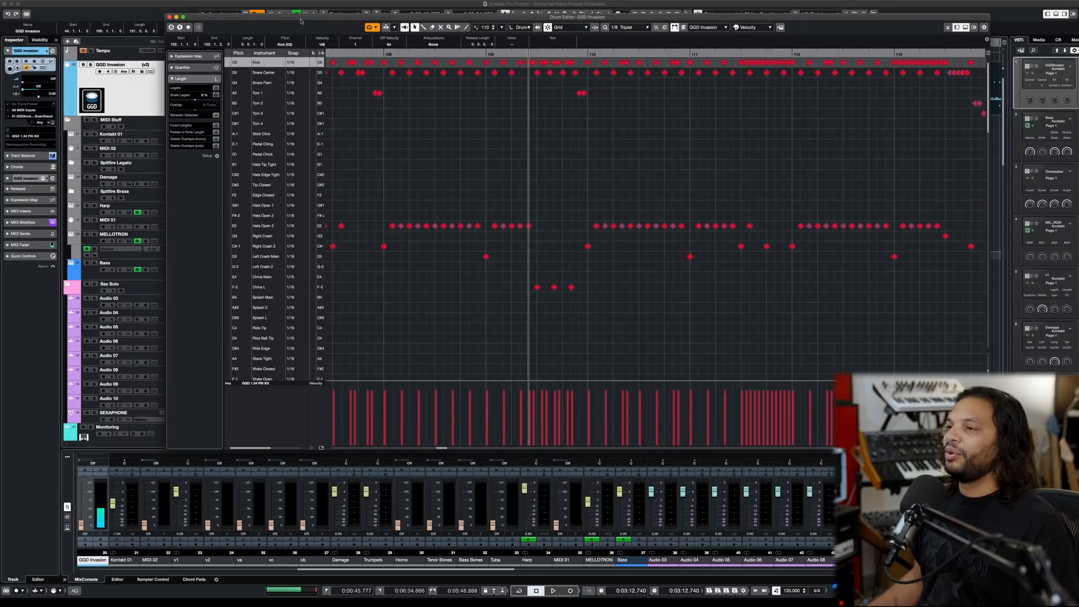
- Audition the drums from bar 109 through the snare and tom fill that leads into bar 114
key("space")
key("space")
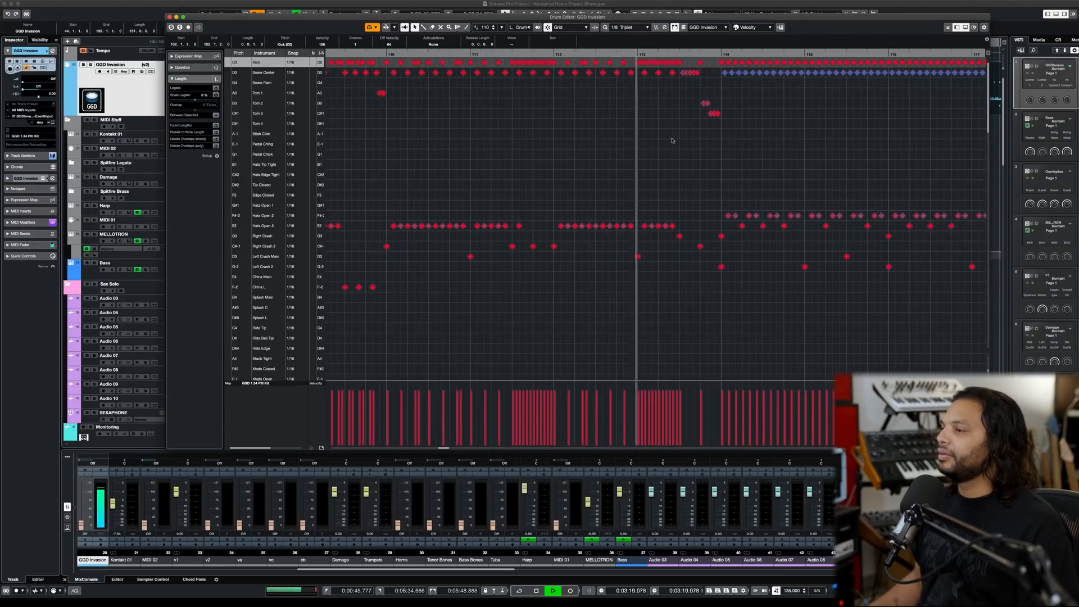
key("space")
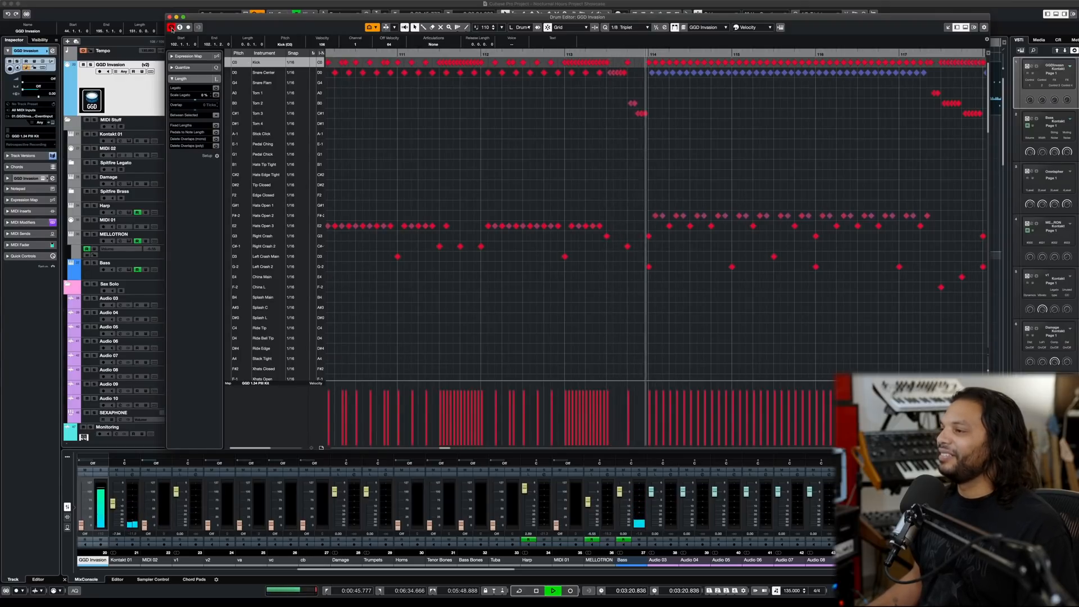
key("space")
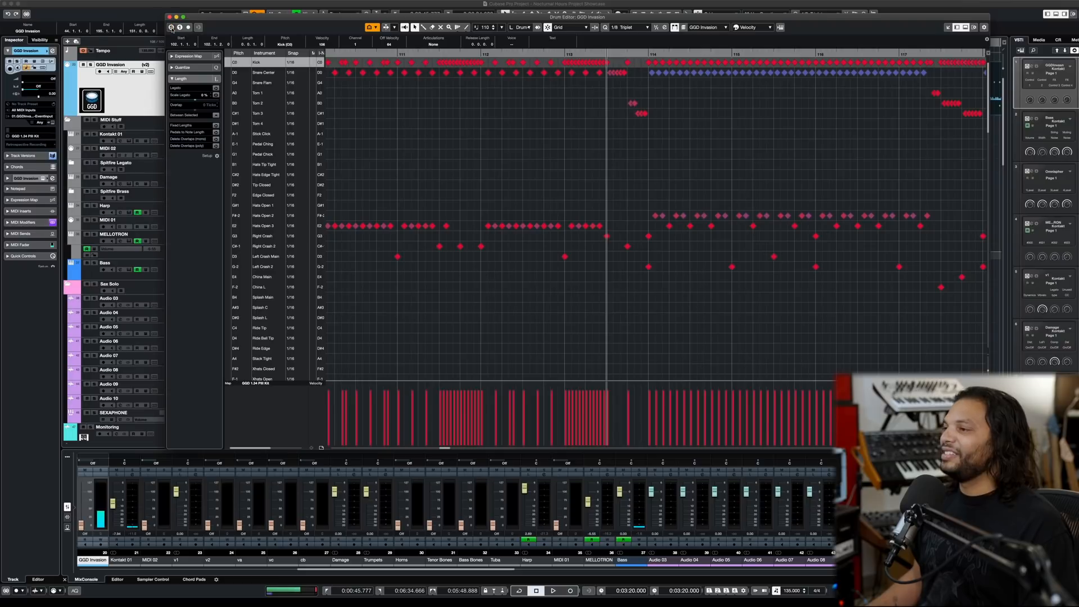
- Audition the drums from the middle of bar 113 into bar 117, and place the playhead at bar 114
key("space")
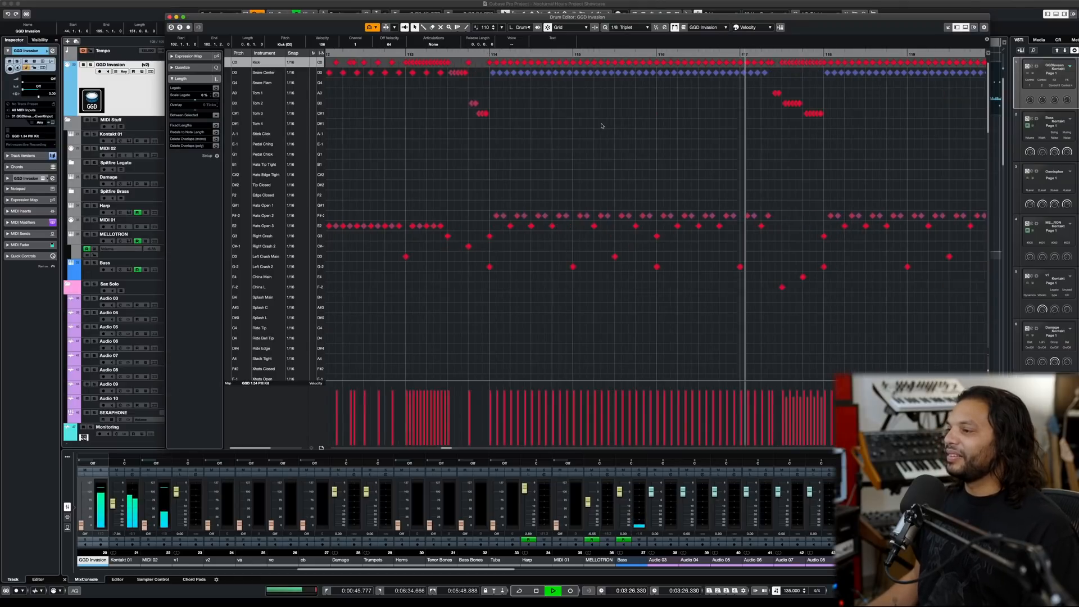
key("space")
left_click(489, 53)
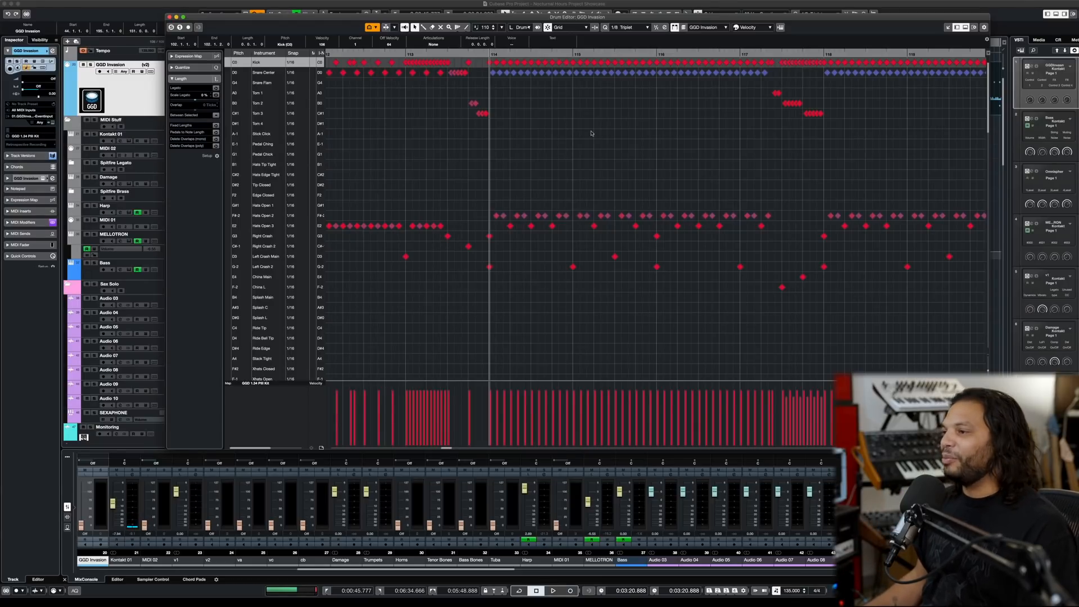
- Audition the tom and china fill from just before bar 117 into the pattern at bar 118
left_click(736, 54)
scroll(717, 96, "right", 3)
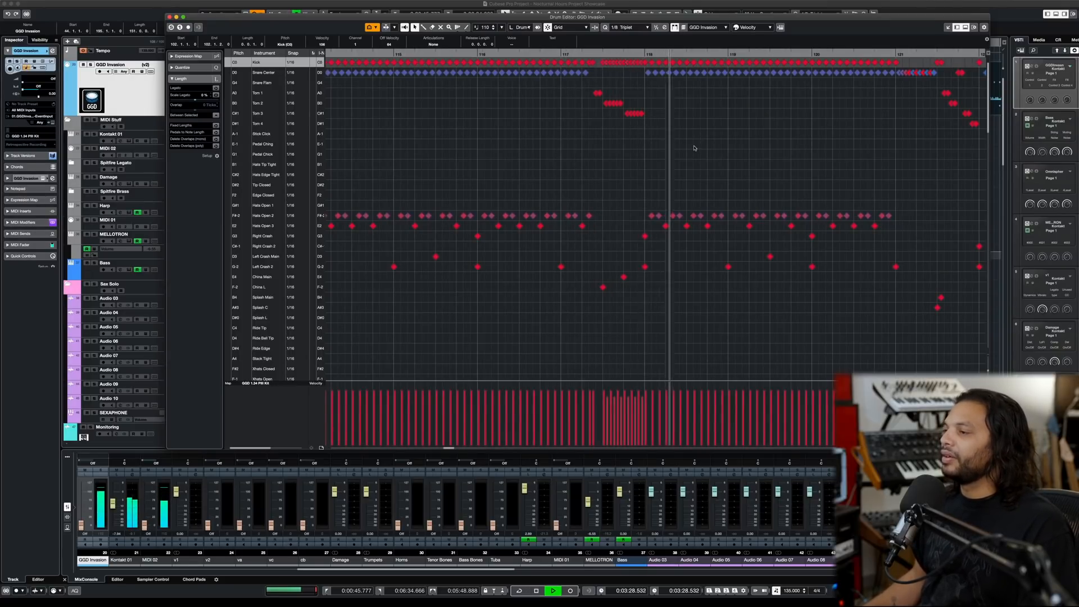
key("g")
scroll(695, 147, "right", 4)
key("space")
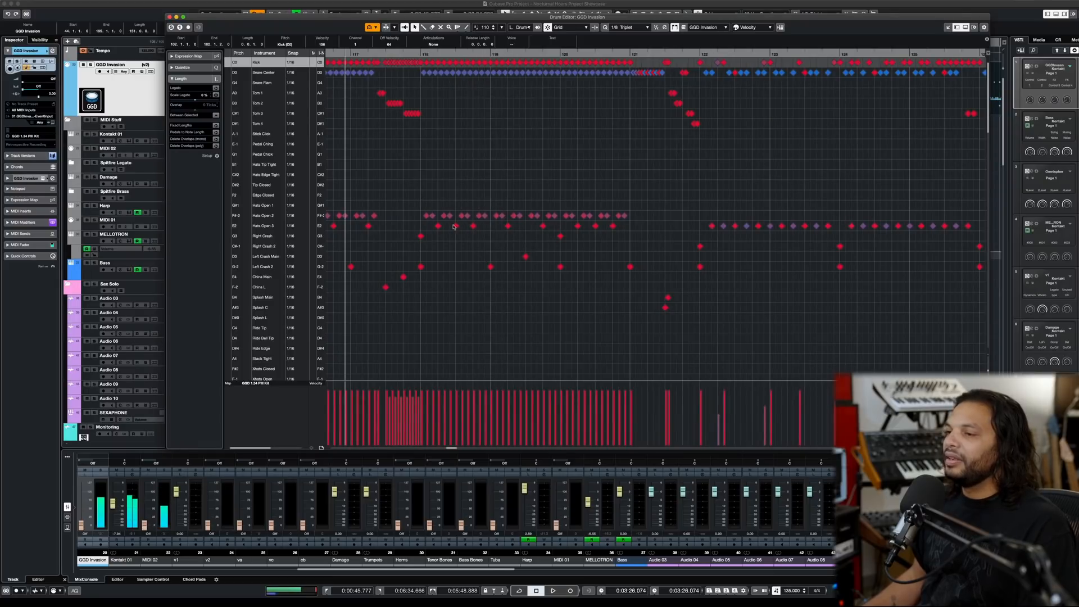
- Compare the Hats Open 3 and Hats Open 2 hits in bar 118 by selecting a note in each lane
left_click(437, 224)
left_click(443, 217)
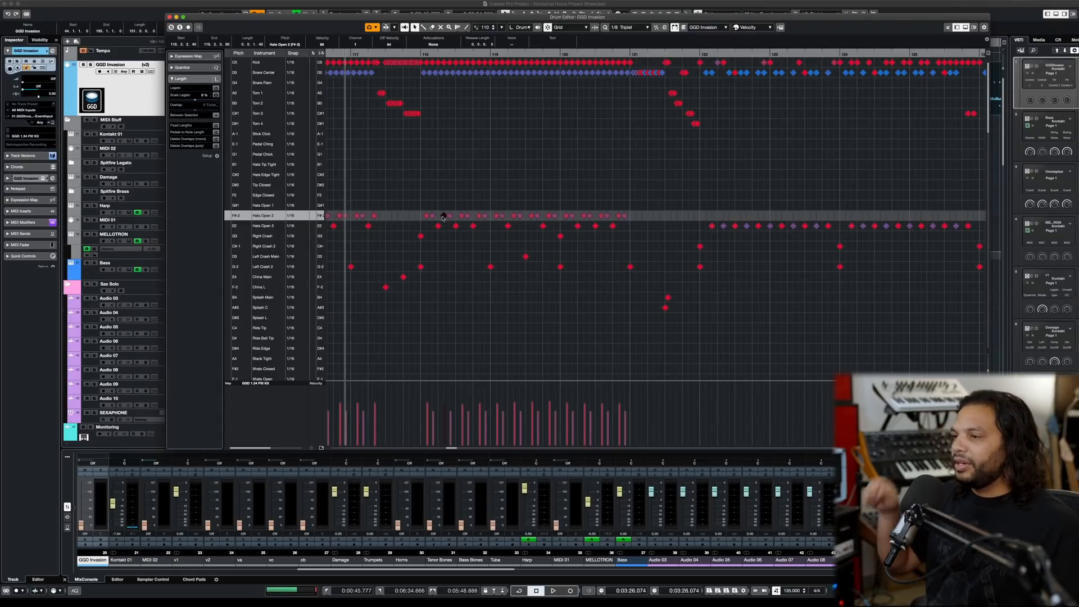
left_click(436, 226)
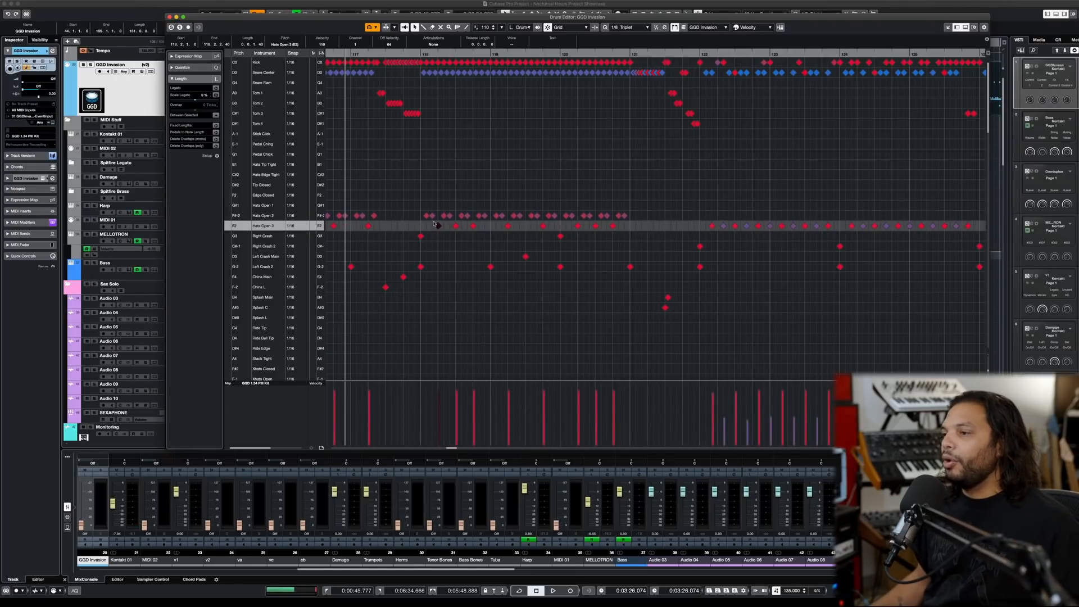
- Try the Hats Open 2 notes of bars 118 to 120 in the Hats Open 3 lane, and return them to their lane
left_click(426, 215)
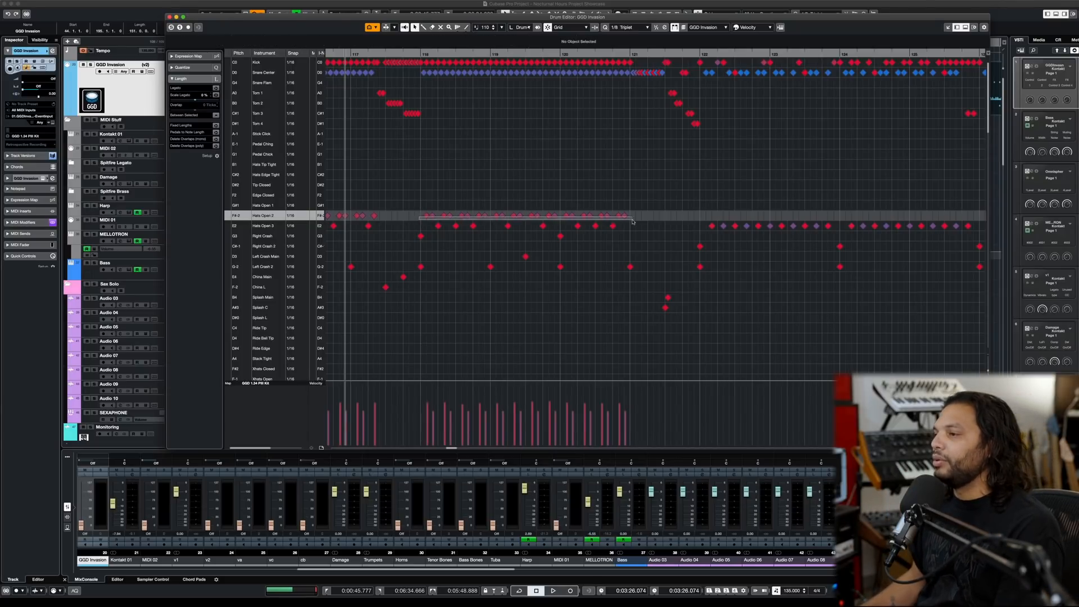
left_click_drag(632, 222, 632, 221)
key("Down")
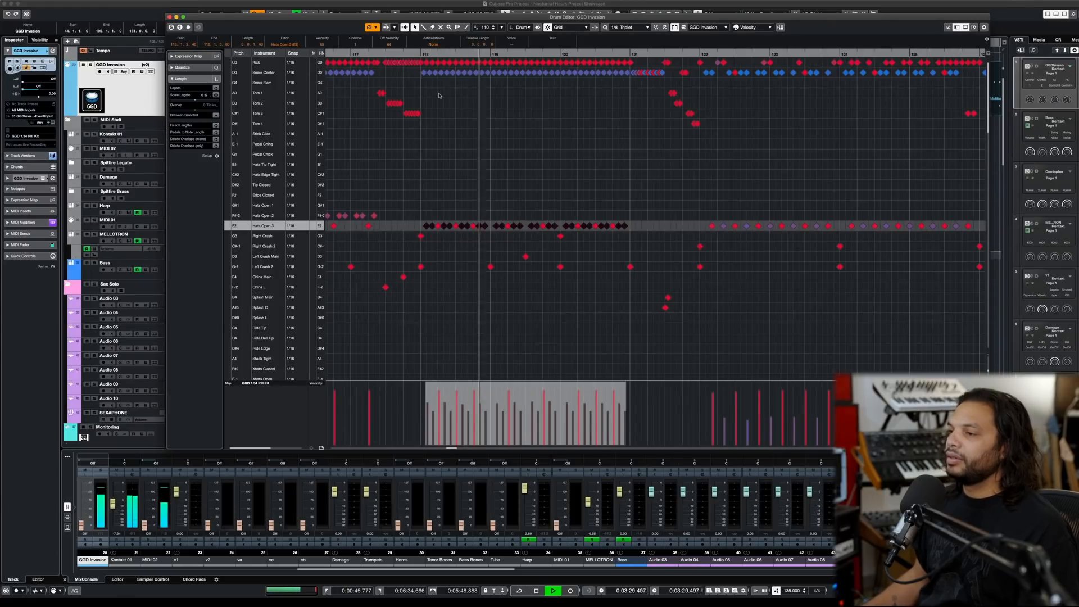
key("Up")
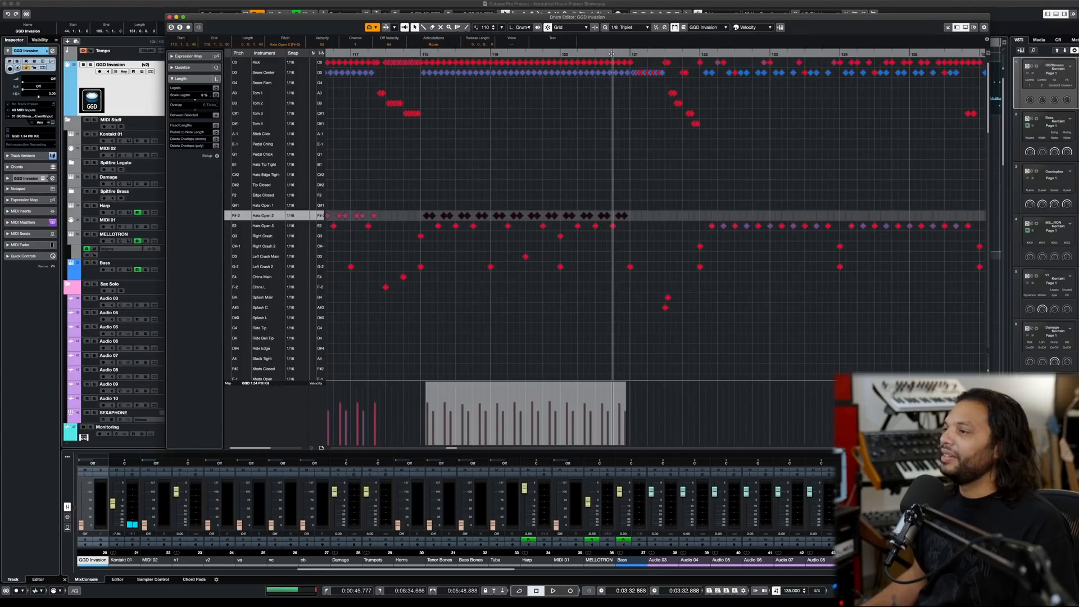
- Audition the drums from bar 120, beat 4, through the splash and tom fill and the groove starting at bar 122
key("space")
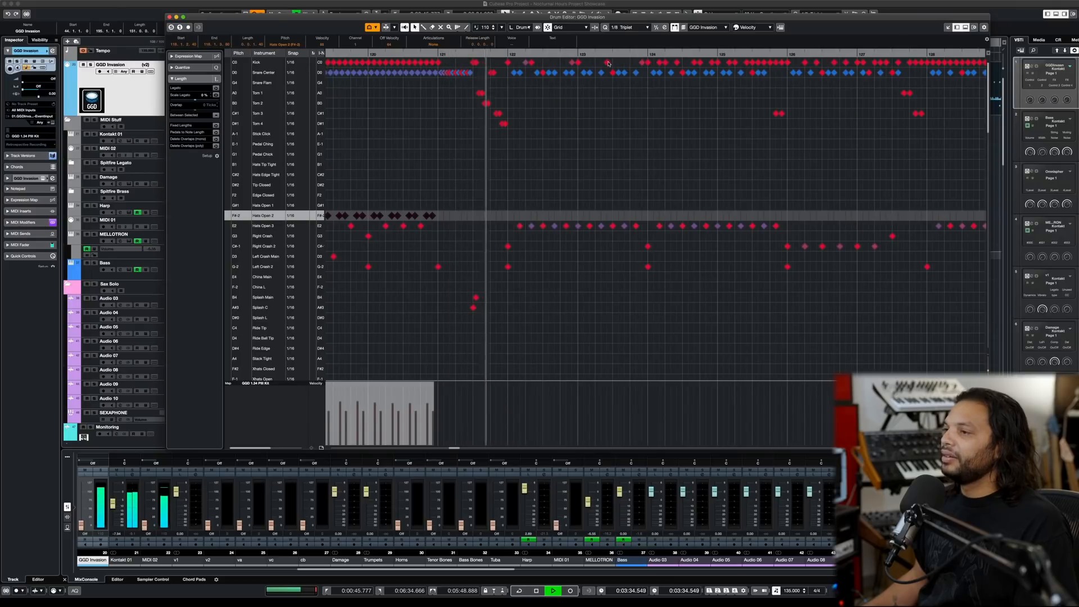
key("g")
scroll(543, 101, "right", 1)
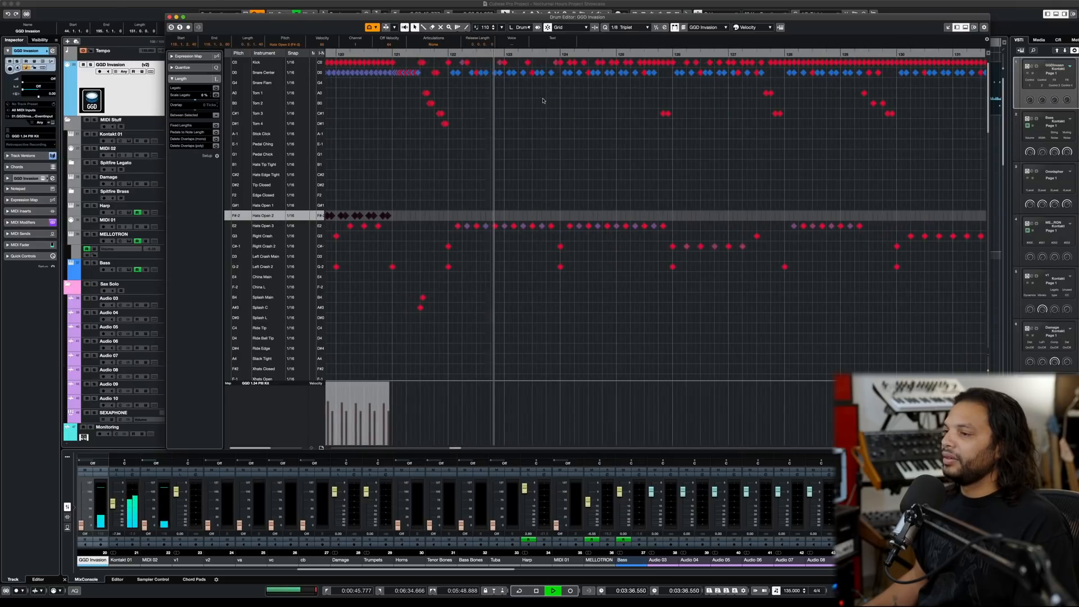
key("space")
- Audition the hi-hat and crash groove from bar 122 through to bar 130
left_click(448, 54)
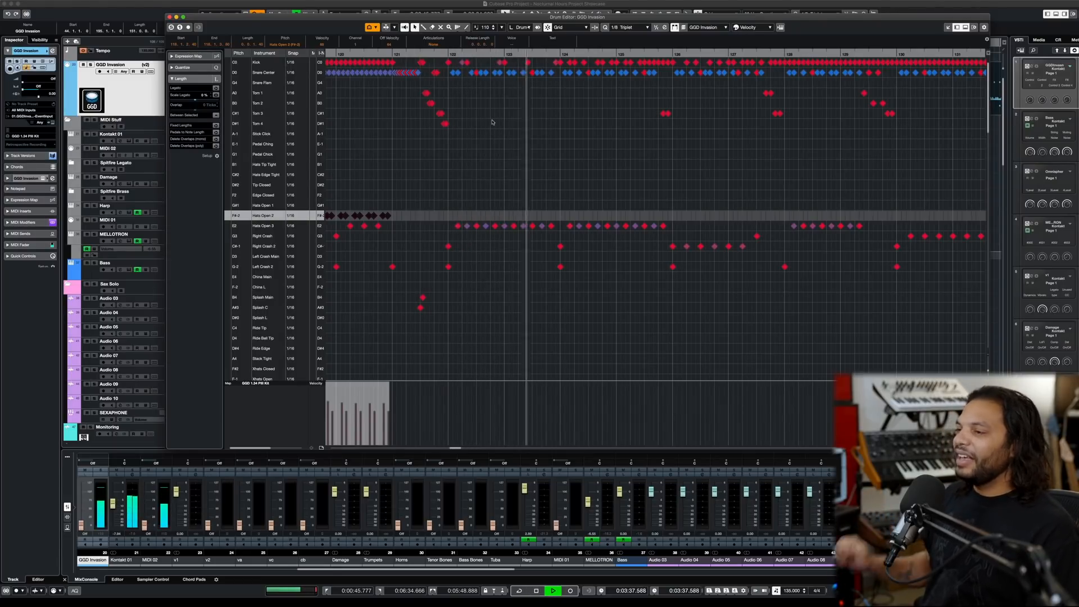
key("space")
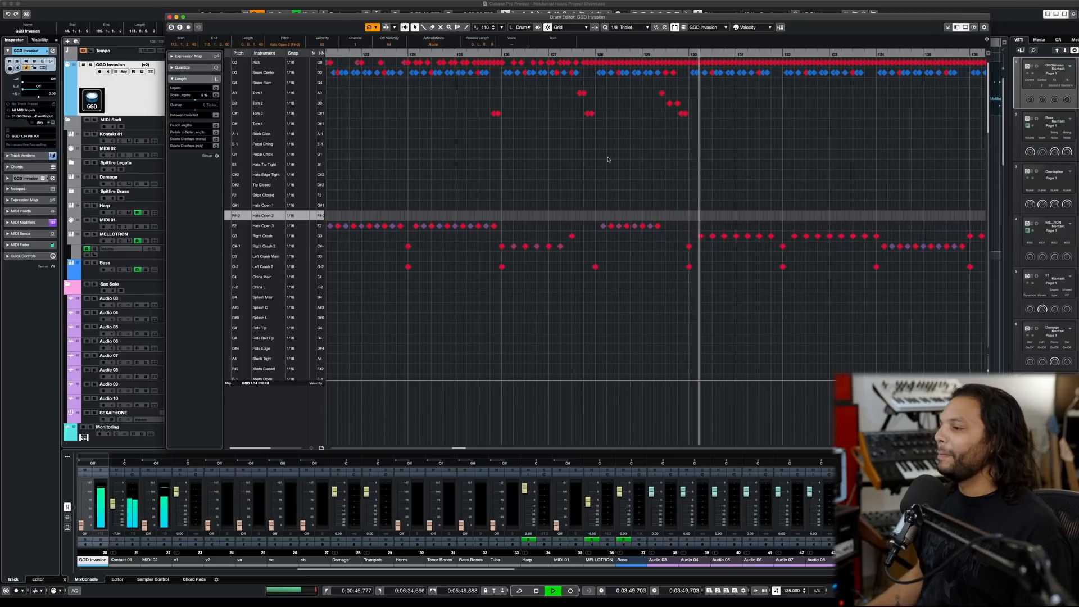
key("space")
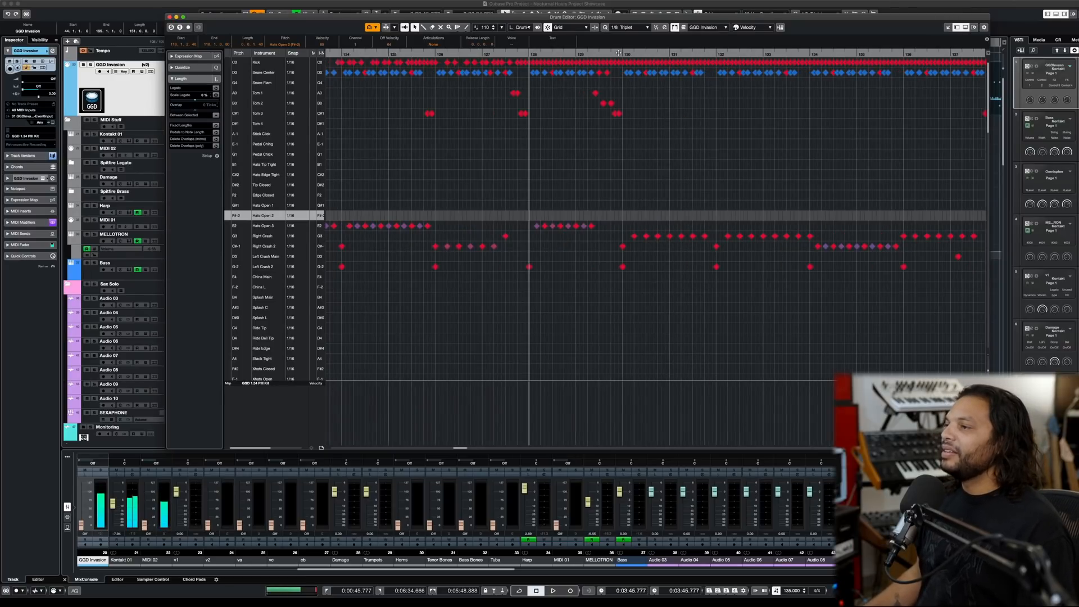
- Audition the double-kick and right crash groove from bar 130 to just before bar 136
left_click(624, 54)
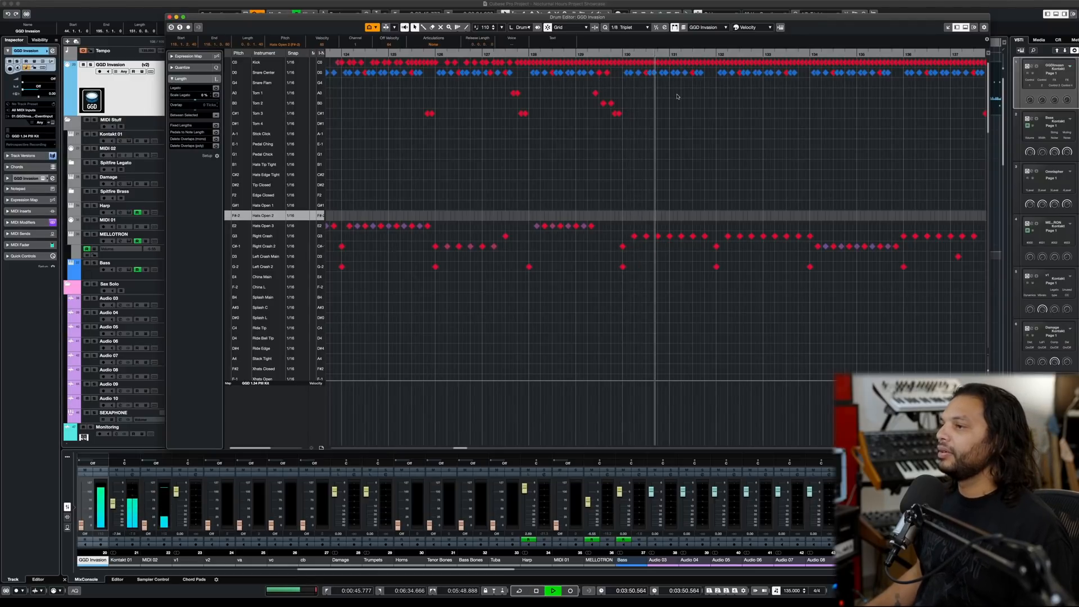
key("space")
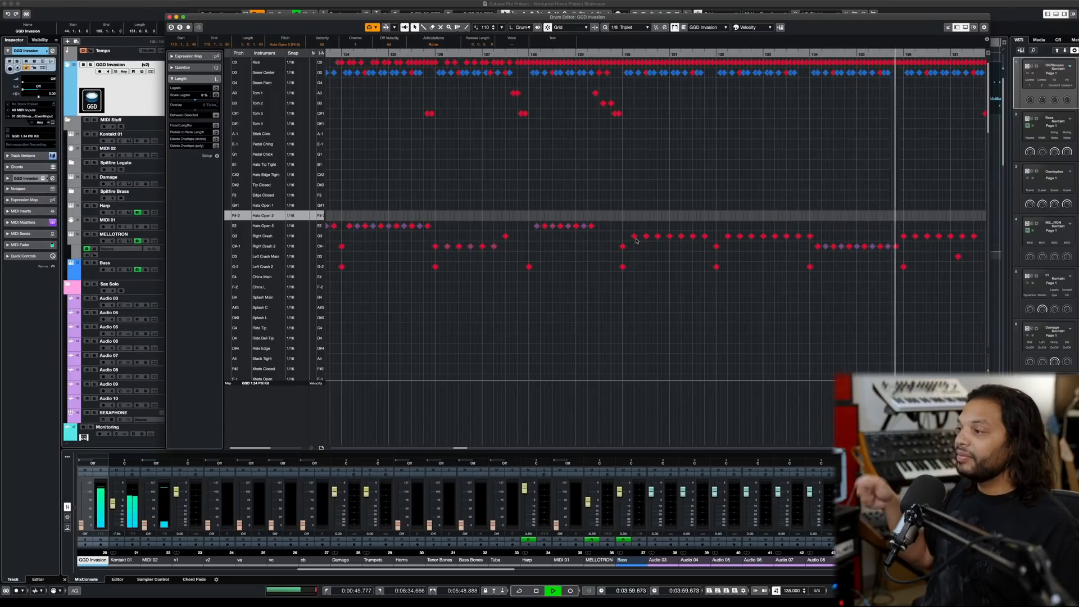
key("space")
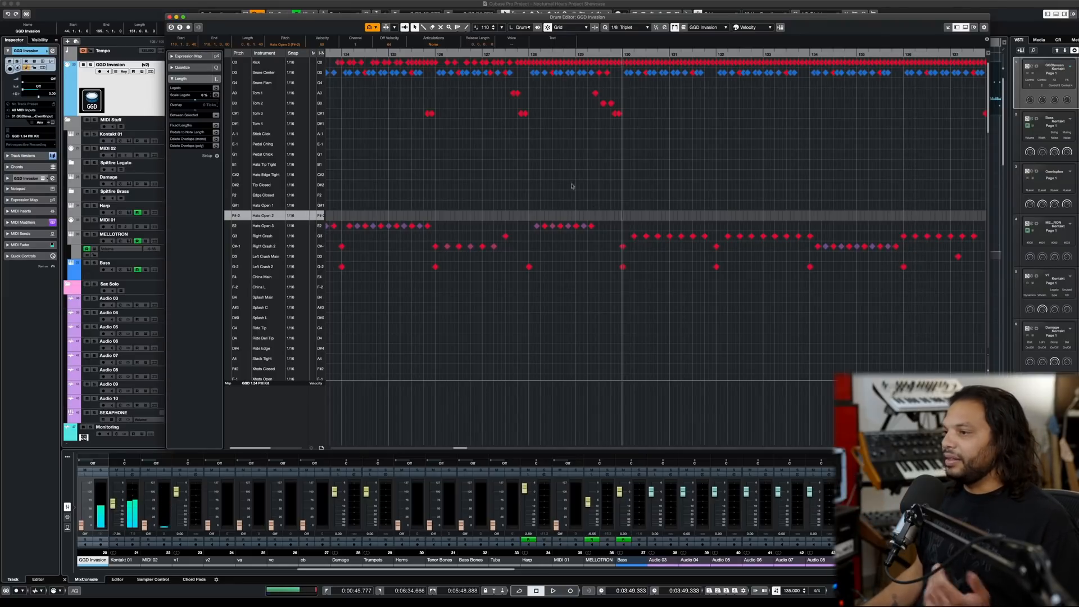
- Audition the drums from bar 128, and again from bar 126, through the crash hits and tom fills
left_click(528, 54)
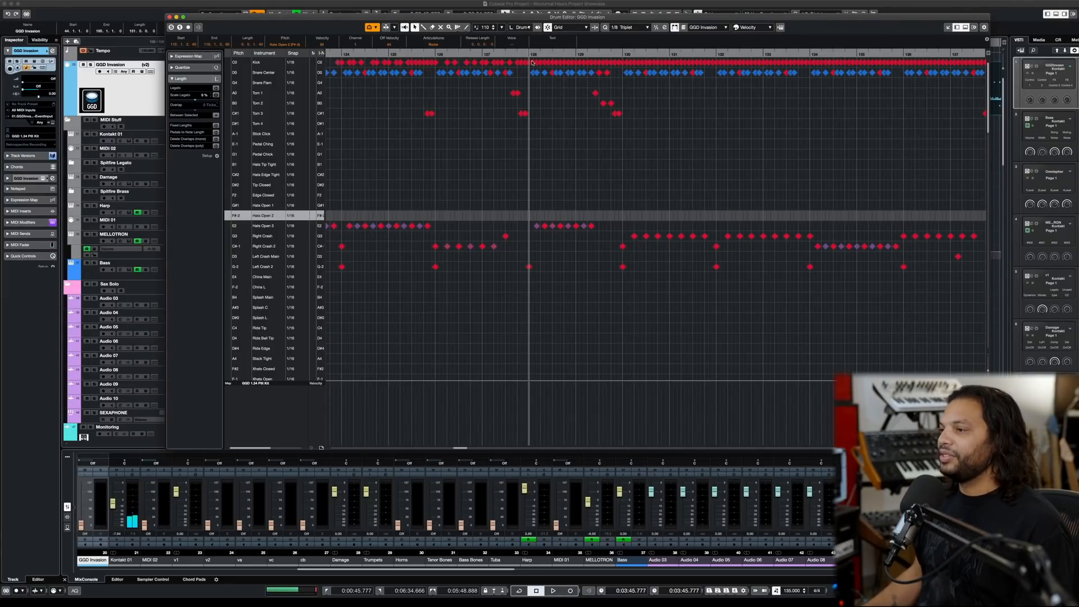
key("space")
left_click(435, 53)
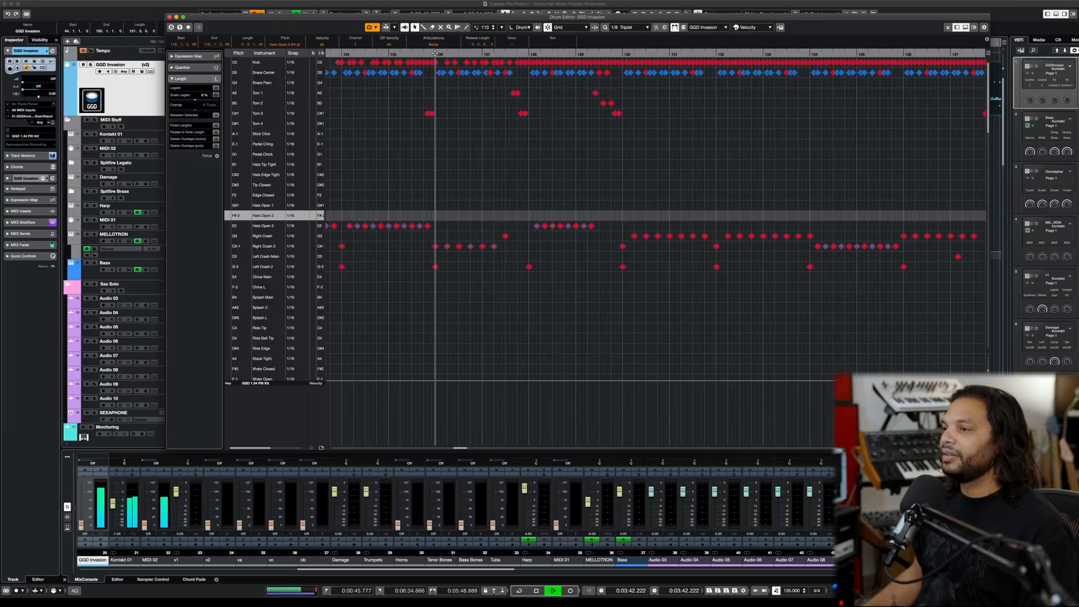
key("space")
- Audition the drums from bar 136 through the tom fill into the ride and pedal chick groove of bar 138
key("g")
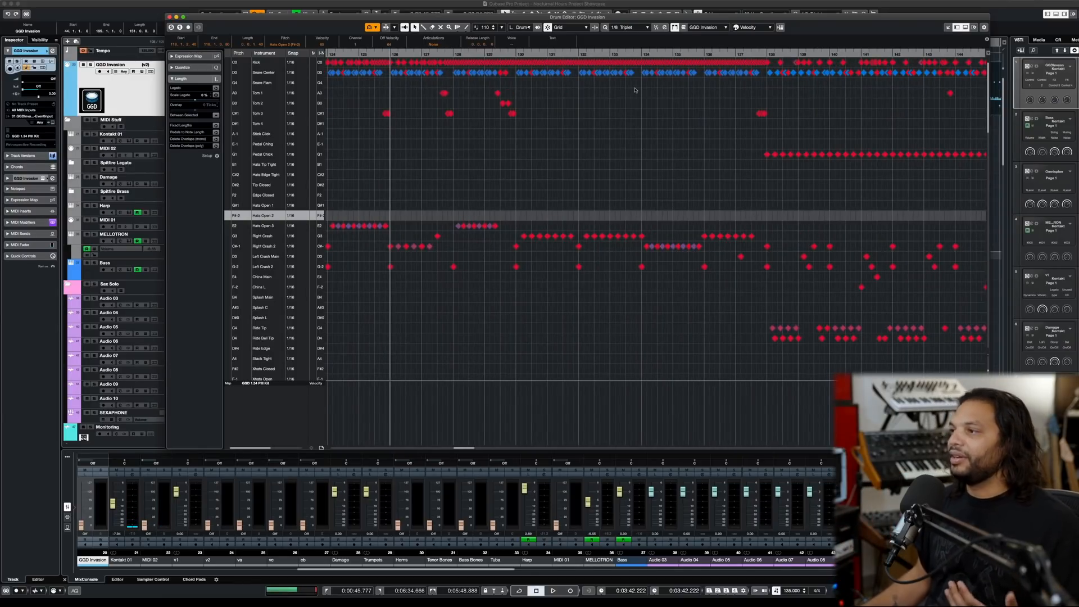
left_click(704, 54)
key("space")
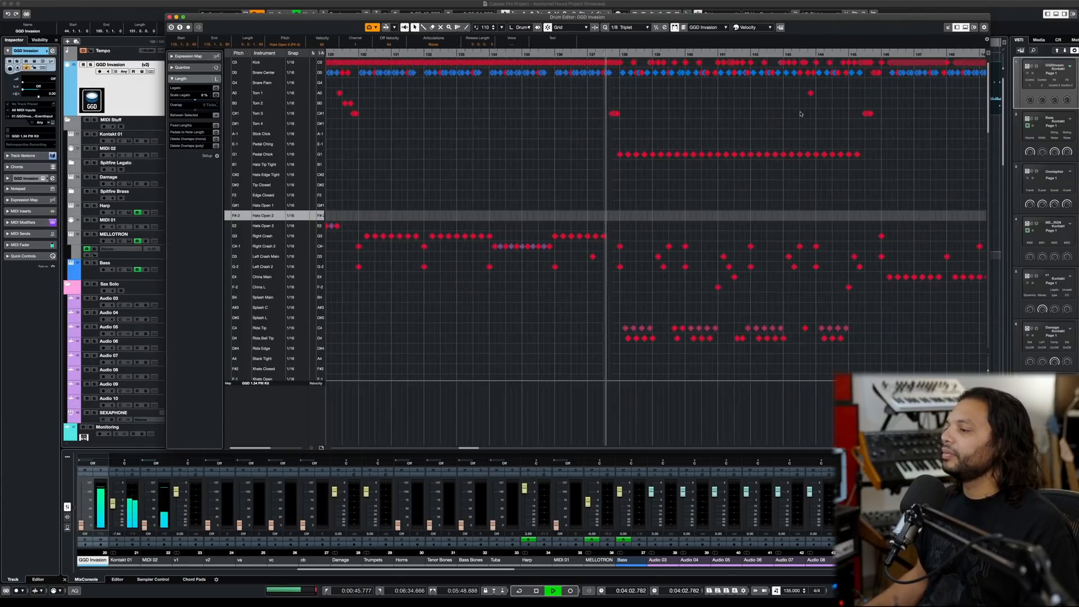
scroll(732, 112, "up", 5)
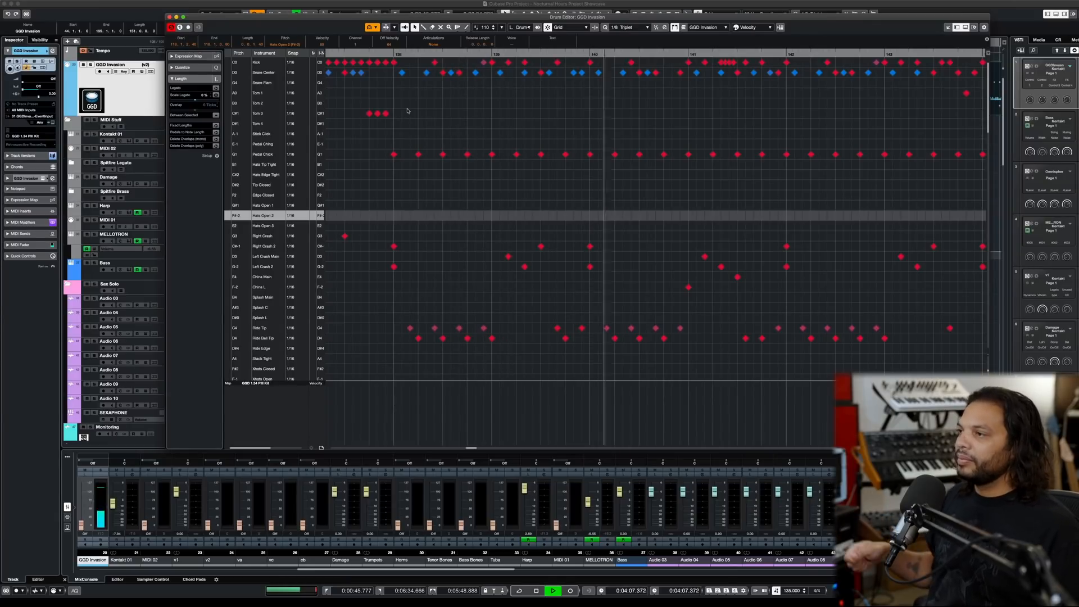
- Audition the ride, pedal chick and crash groove from bar 138 up to the china section starting at bar 146
key("space")
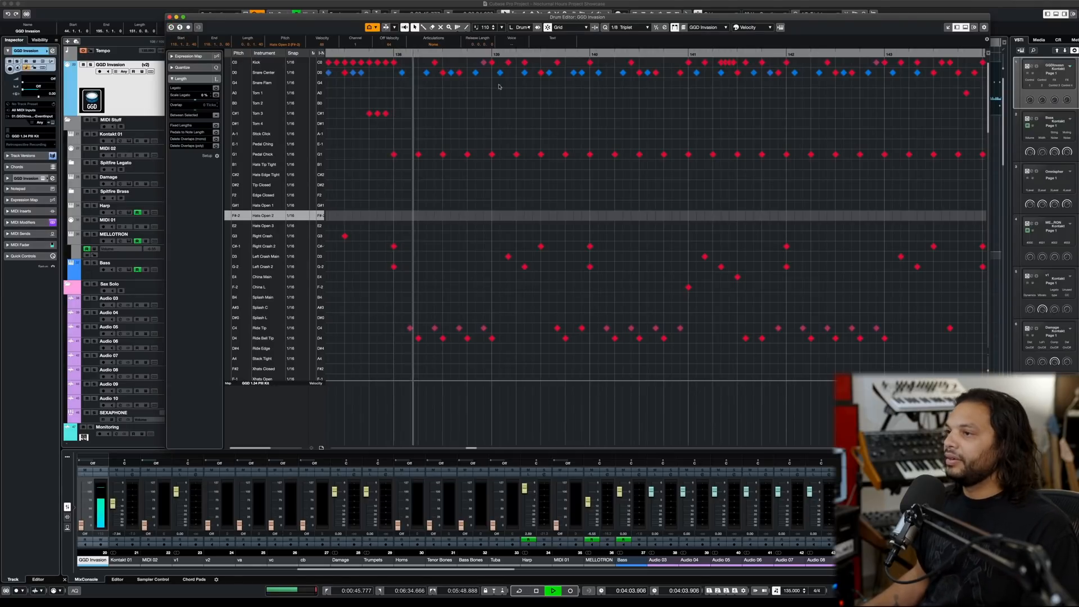
scroll(518, 91, "down", 3)
scroll(518, 91, "right", 2)
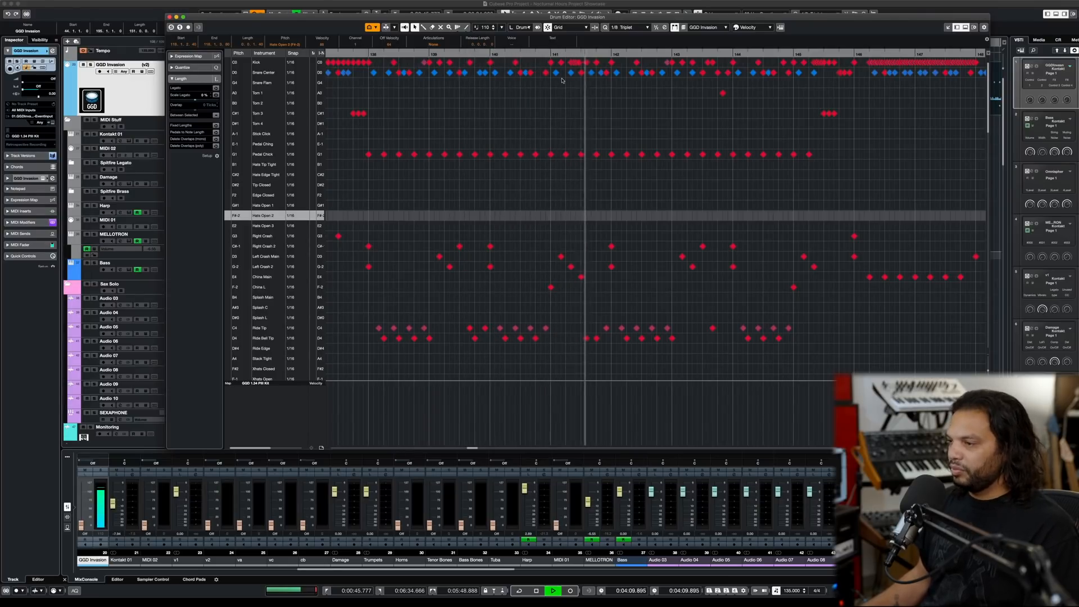
scroll(598, 90, "right", 3)
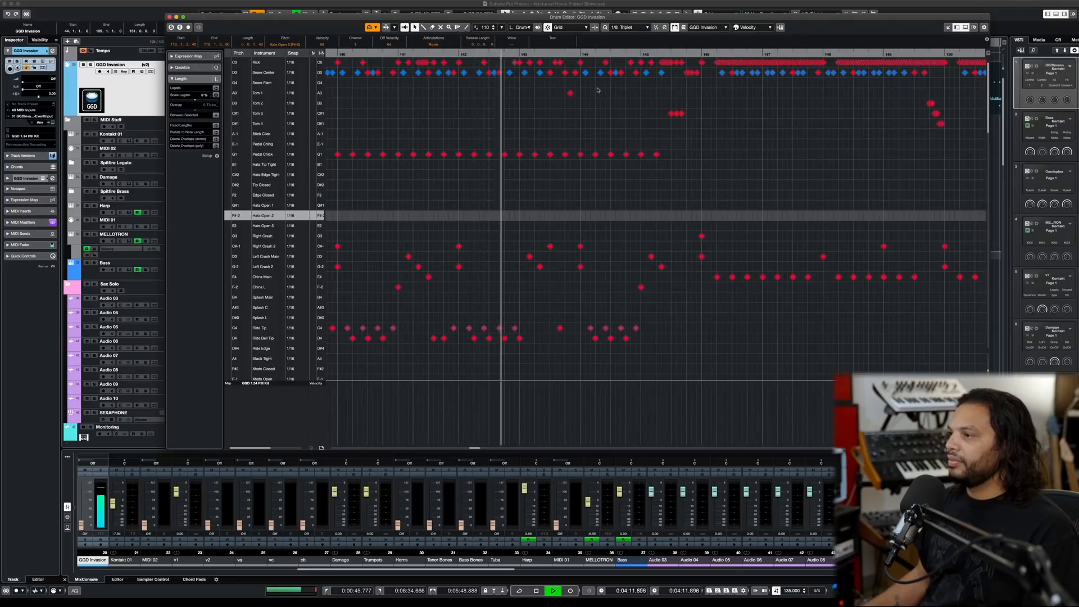
scroll(606, 90, "right", 1)
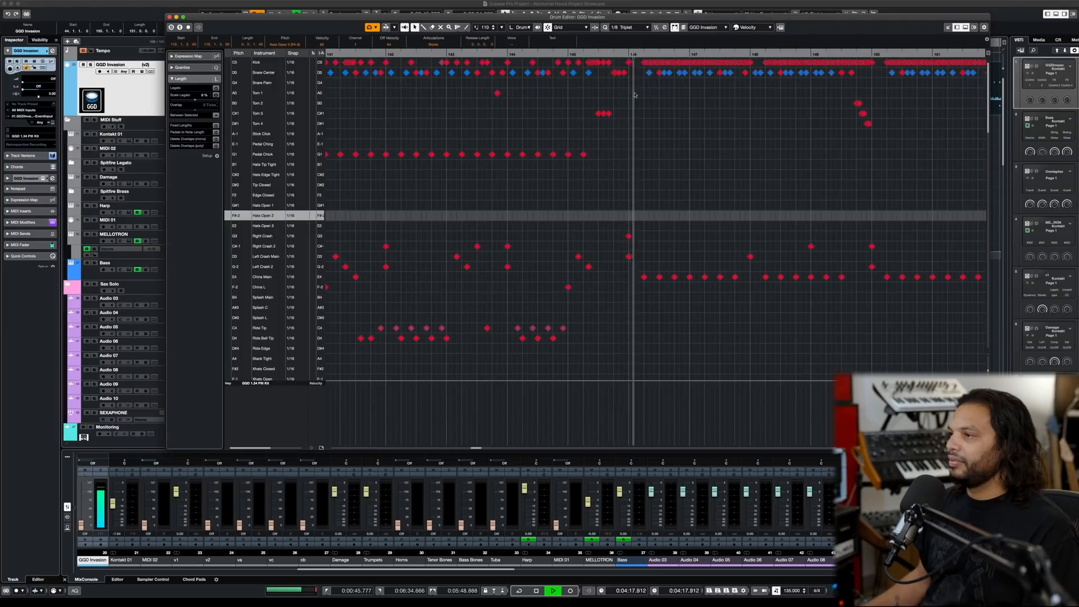
scroll(635, 94, "right", 1)
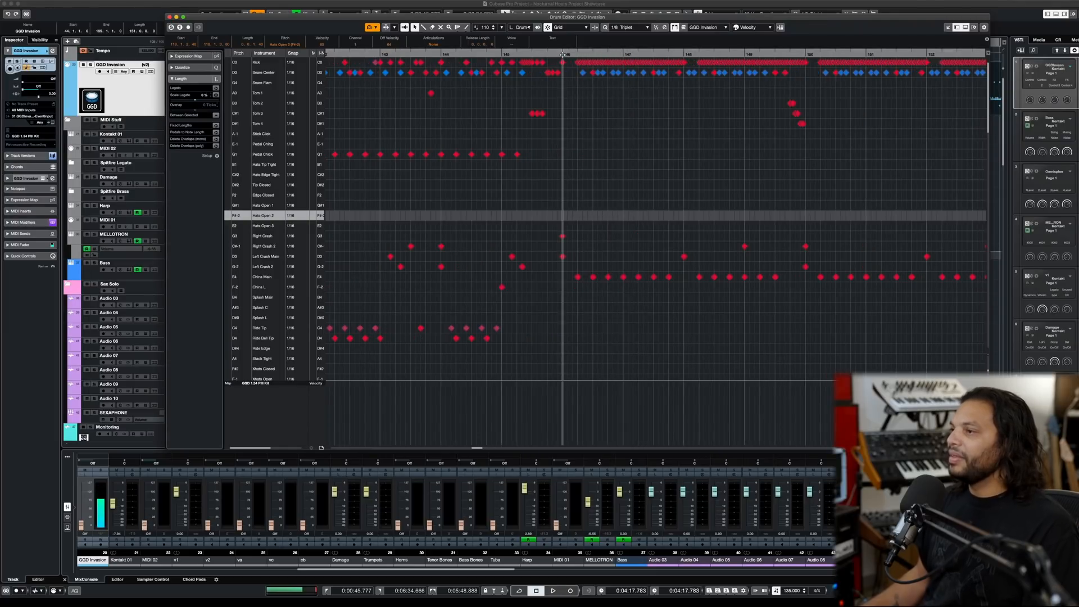
scroll(622, 111, "up", 1)
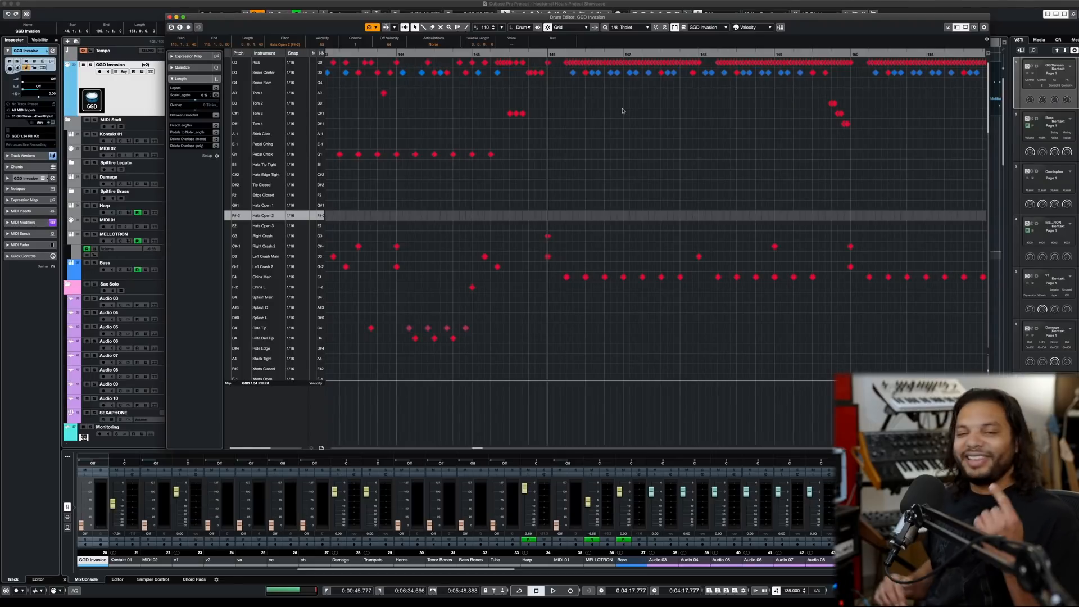
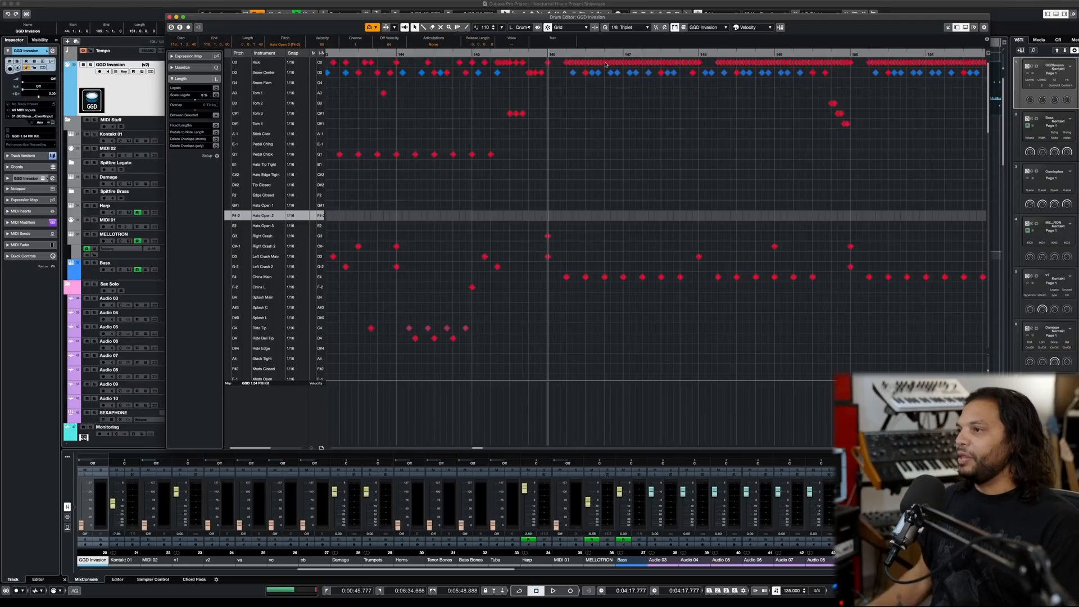
- Display the kick velocities and audition the kick and china groove from bar 146
key("h")
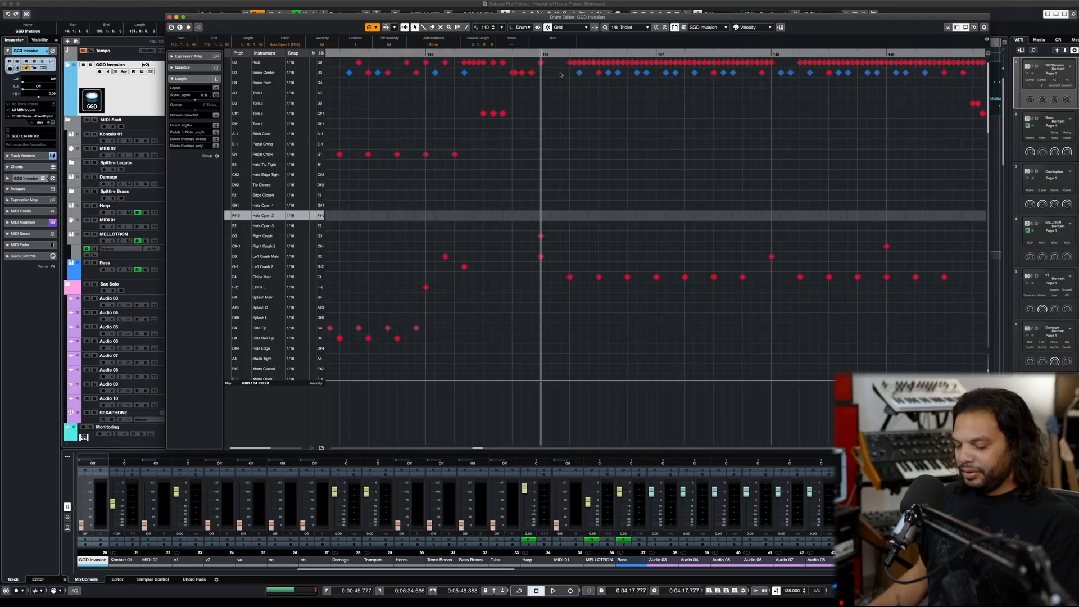
key("h")
left_click_drag(546, 63, 570, 63)
key("space")
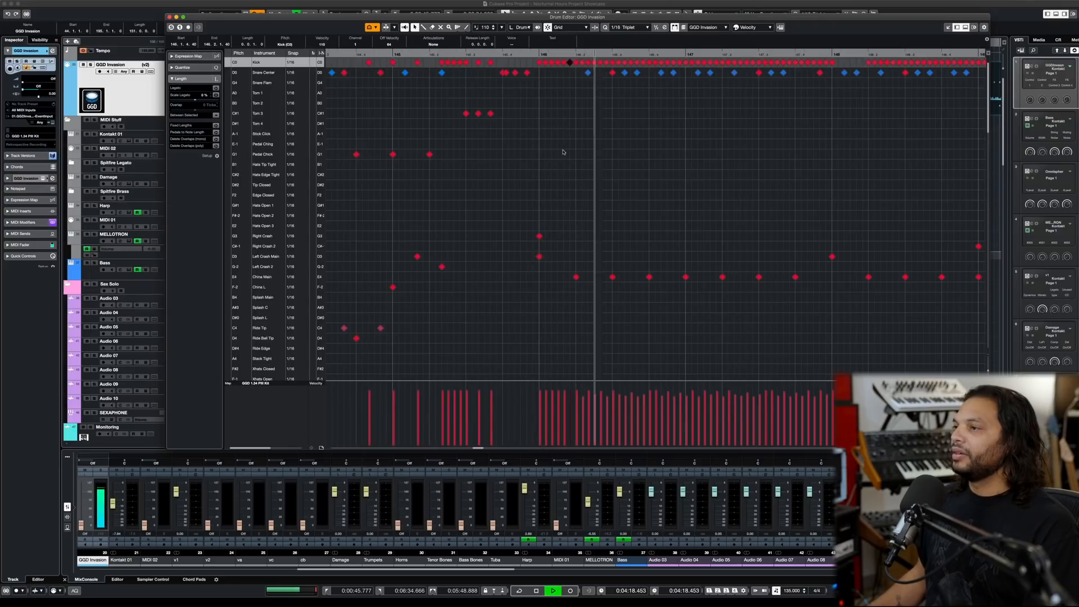
key("space")
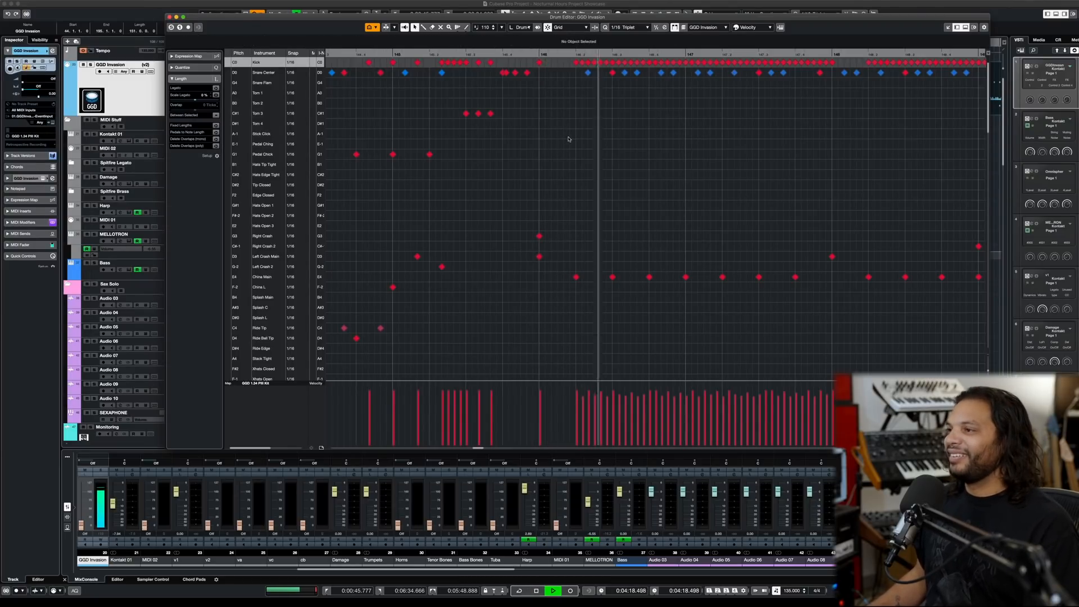
key("g")
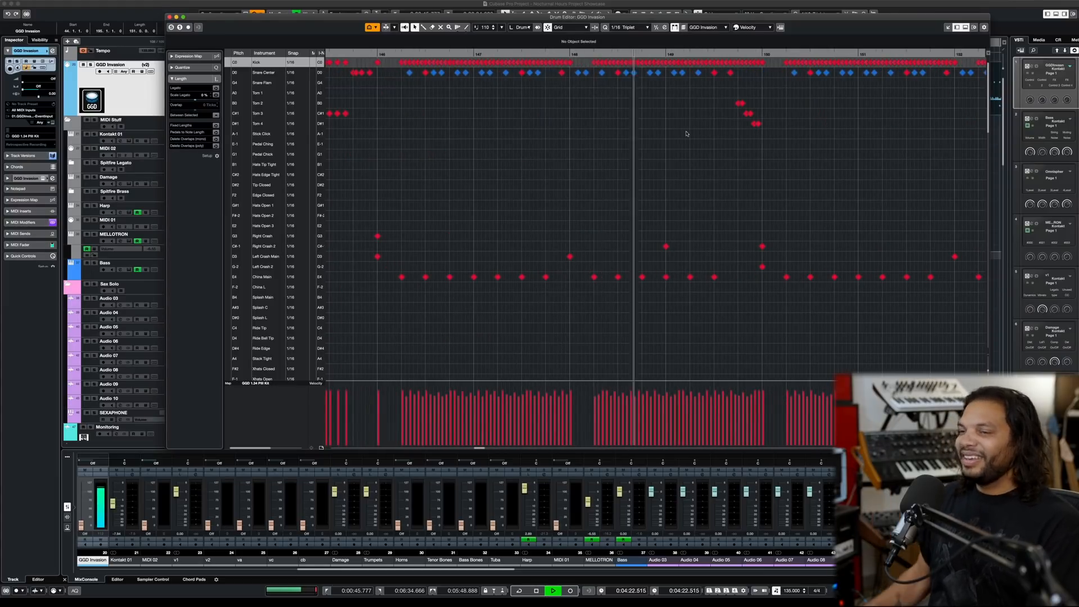
key("space")
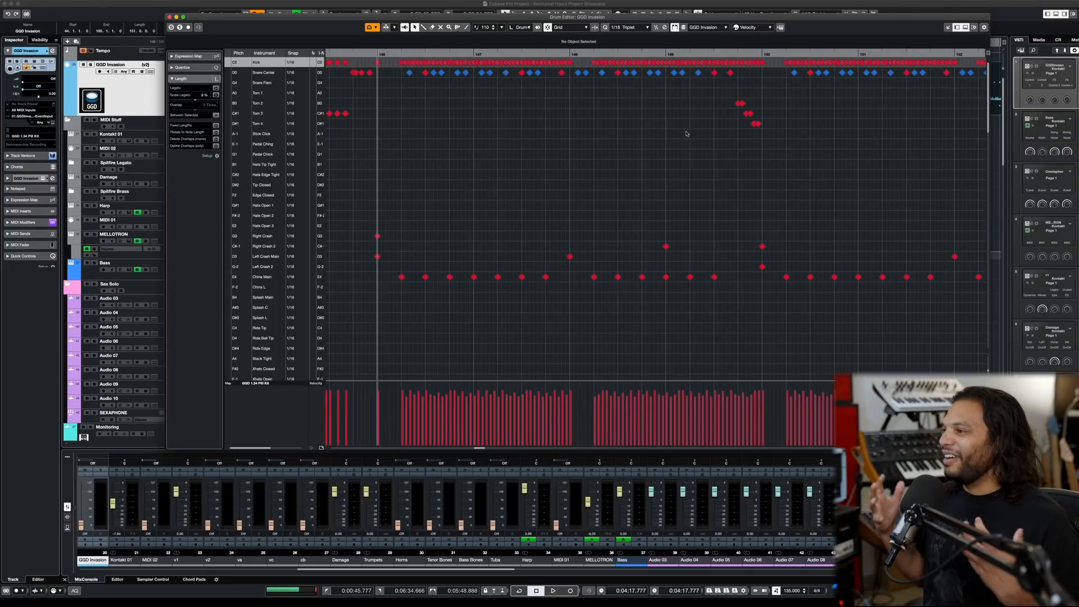
- Audition the drums from bar 149 into the open hi-hat groove, and place the cursor at bar 154
left_click(690, 57)
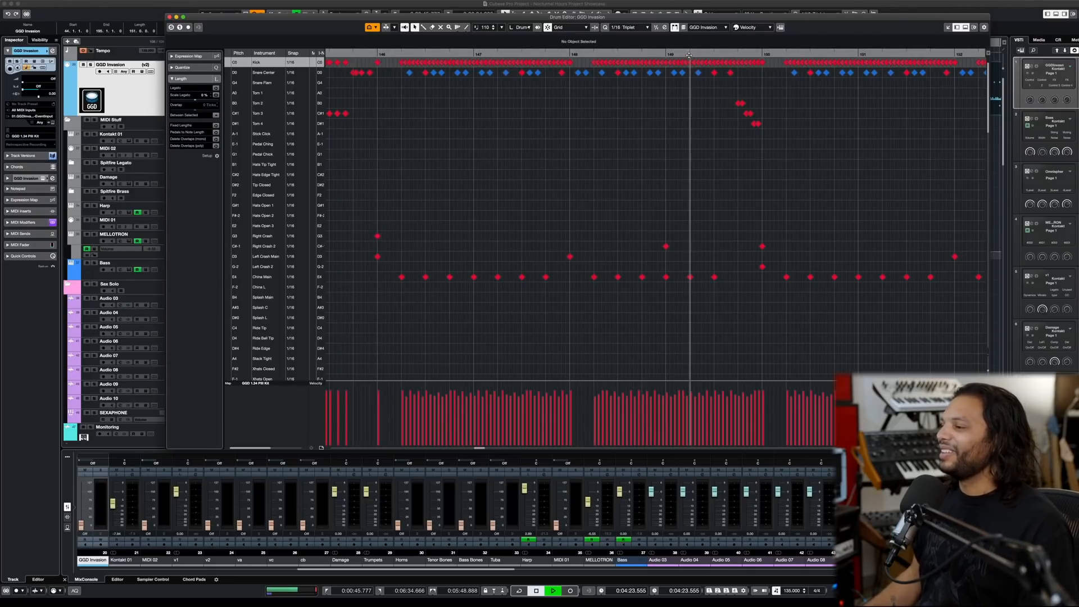
key("space")
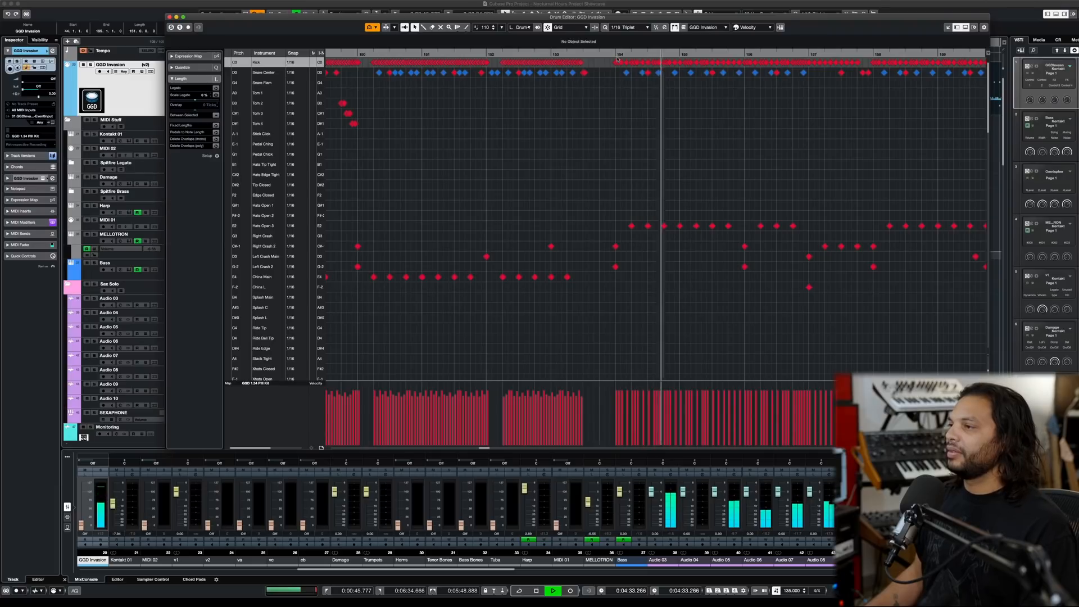
key("space")
left_click(619, 59)
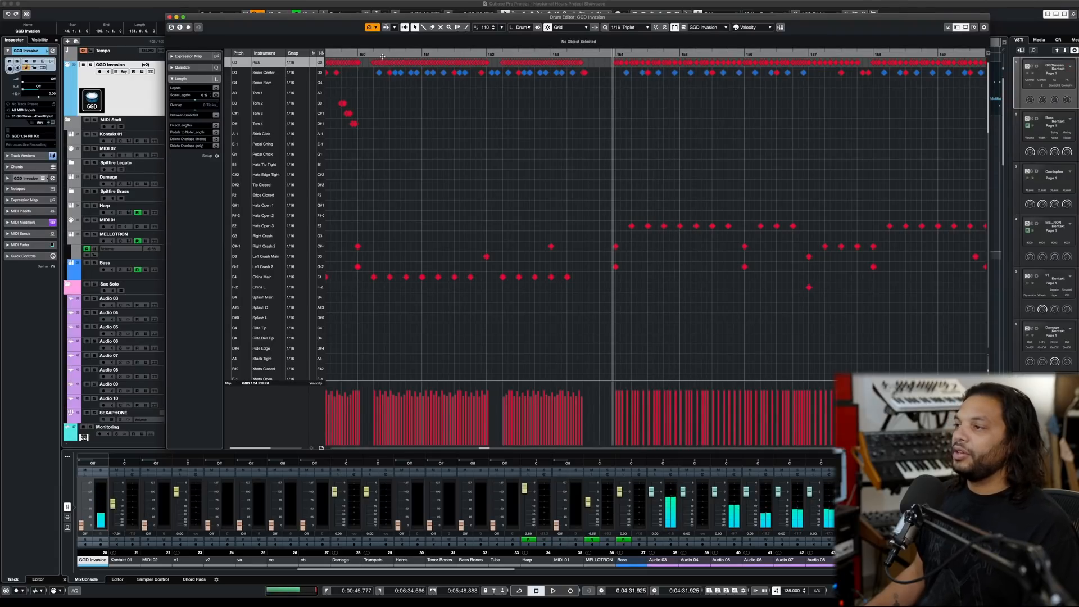
left_click(615, 55)
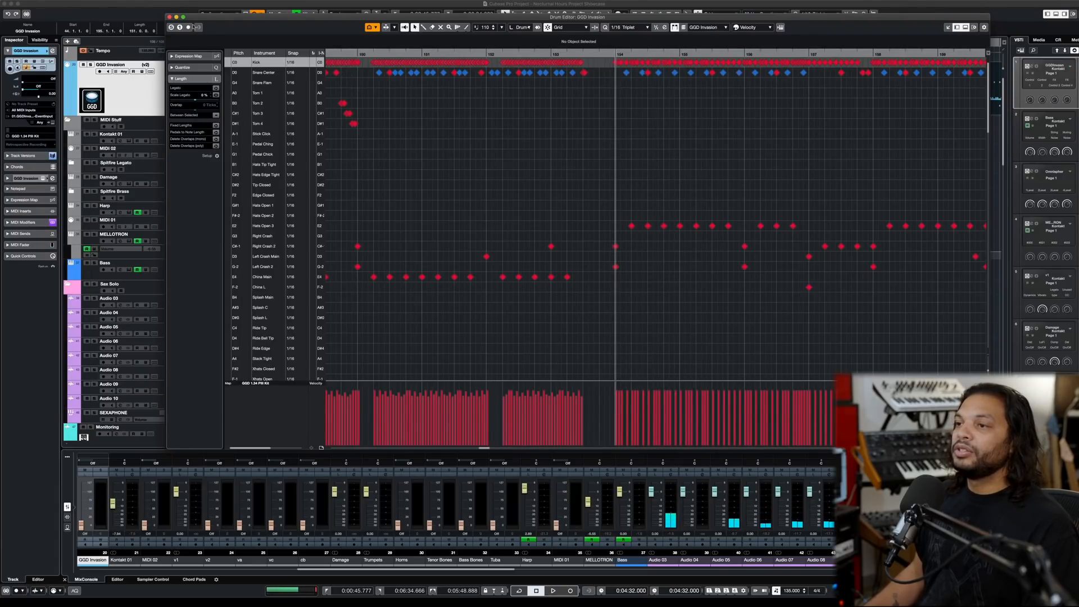
- Mute the Sax Solo folder in the project window and reopen the GGD Invasion part in the Drum Editor
left_click(170, 17)
scroll(321, 167, "down", 10)
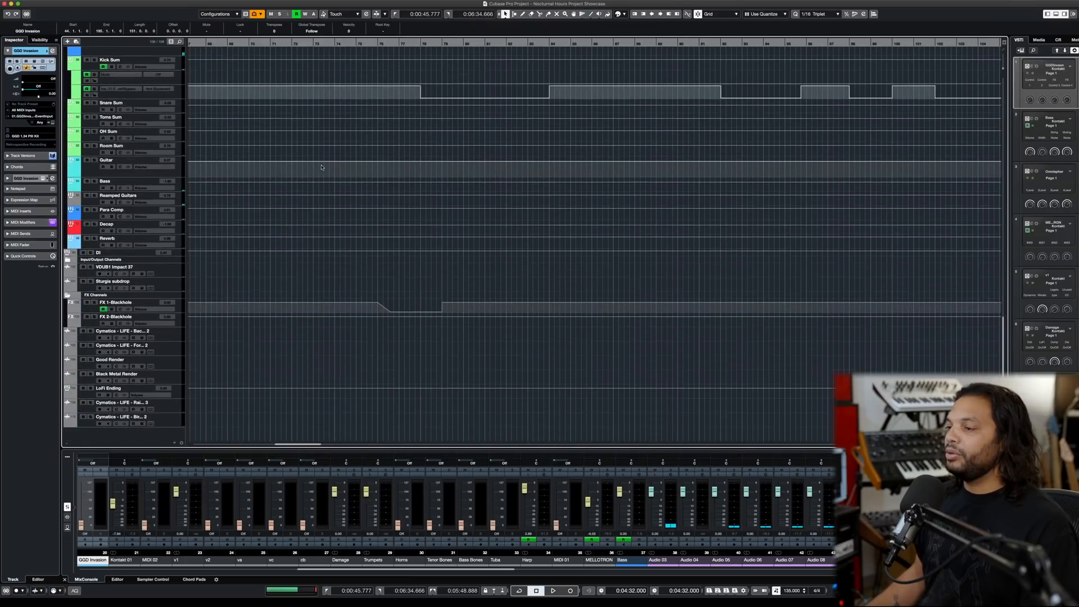
scroll(321, 168, "down", 4)
scroll(322, 167, "up", 10)
scroll(322, 168, "down", 5)
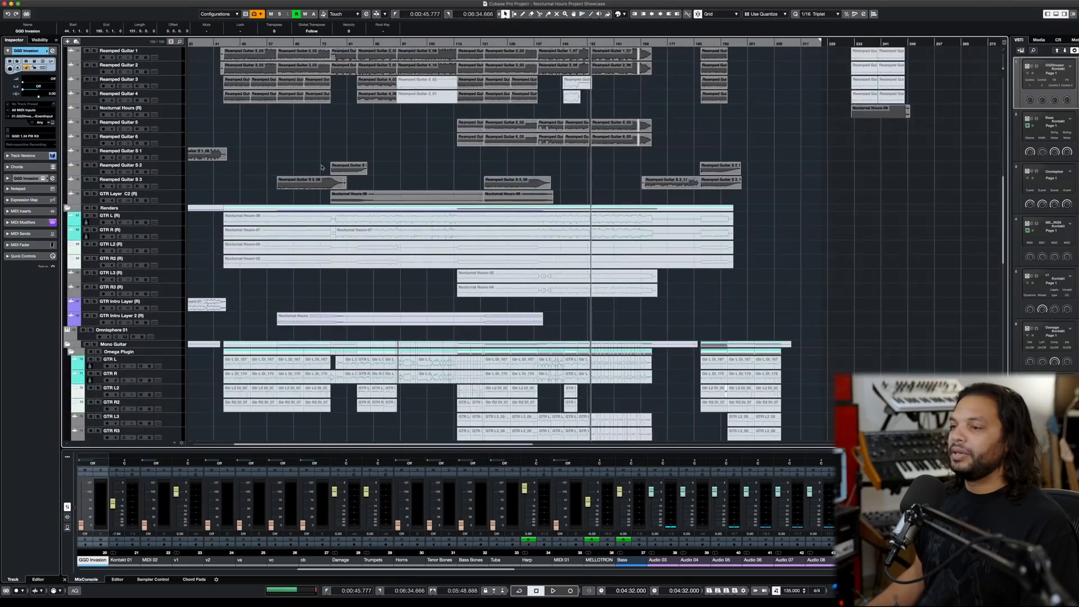
scroll(321, 166, "up", 6)
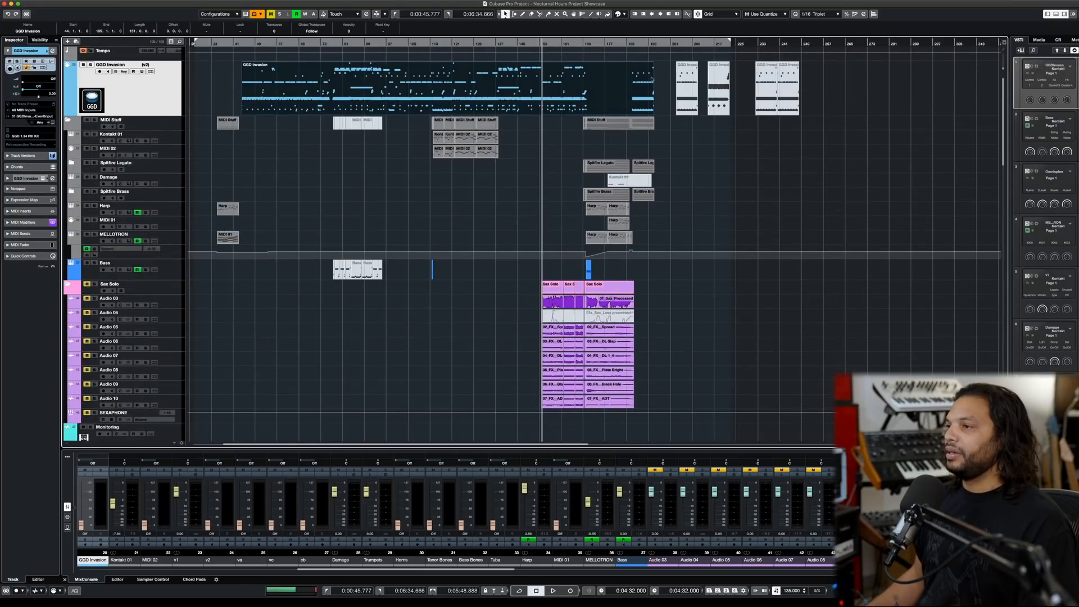
scroll(549, 124, "up", 5)
double_click(552, 98)
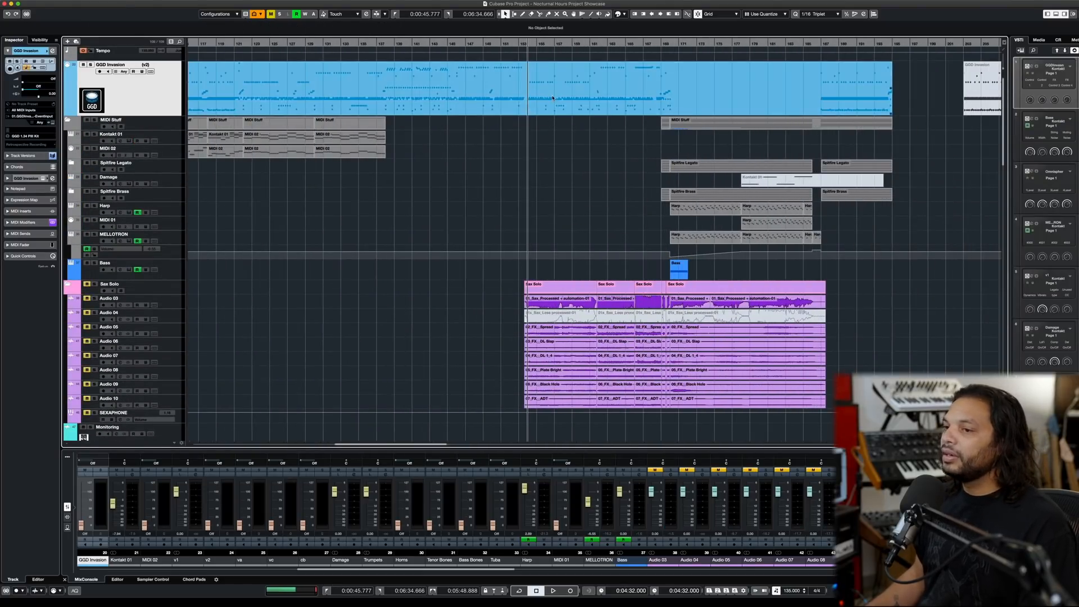
- Audition the open hi-hat and kick groove from bar 154 without the saxophone
scroll(667, 101, "up", 2)
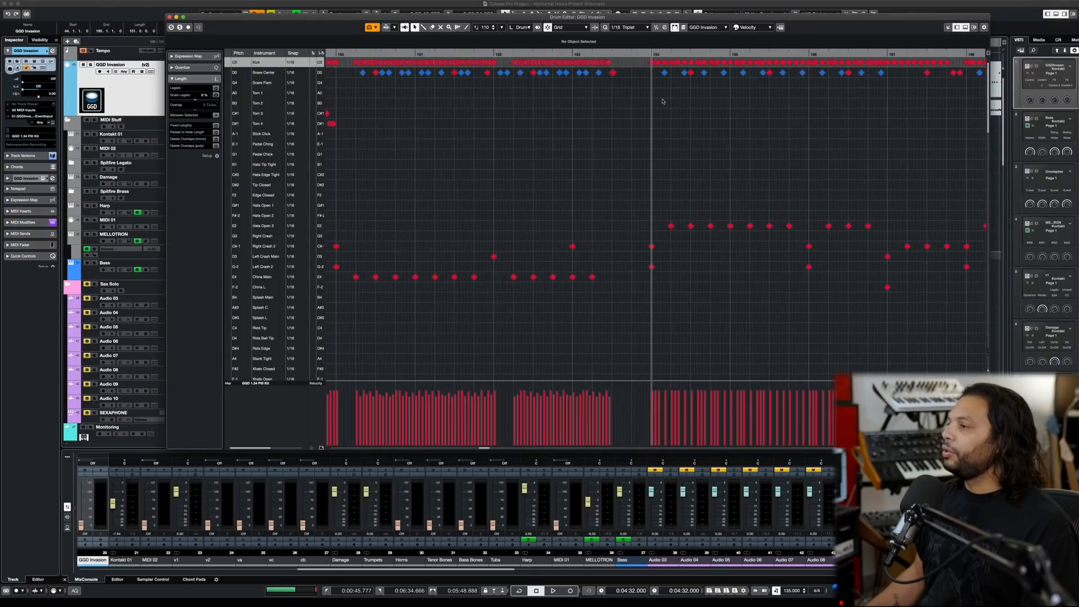
scroll(663, 102, "right", 2)
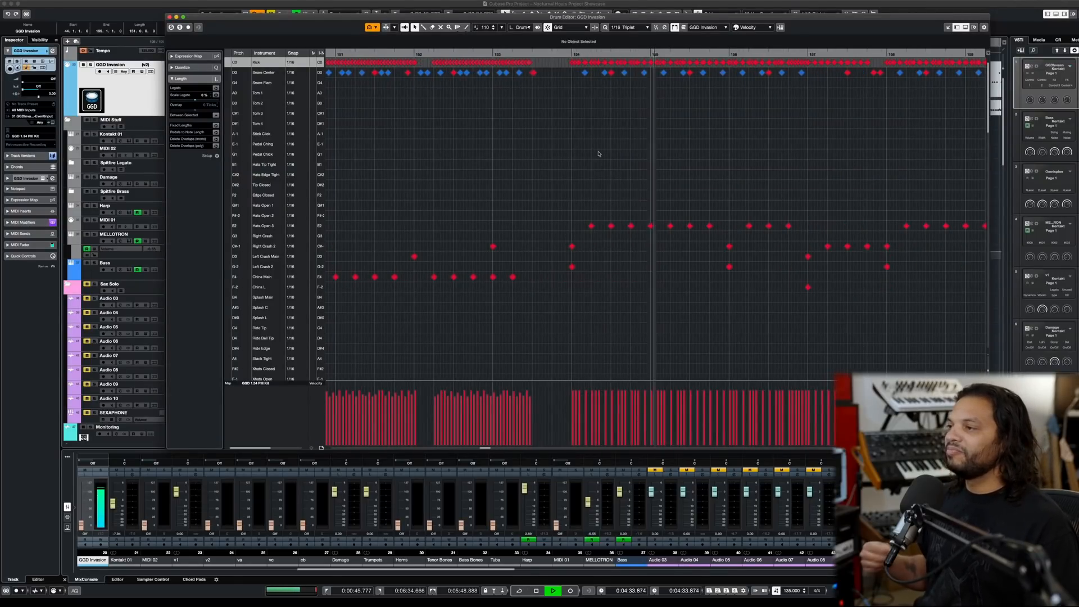
key("space")
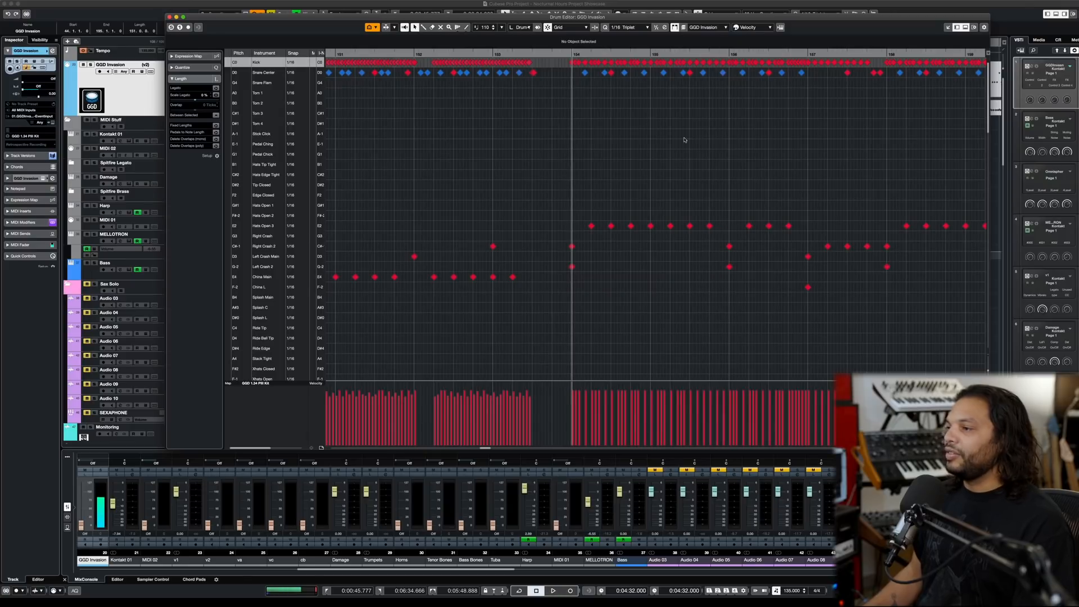
- Audition the drums from bar 155 onward, and replay the crash accents from beat 4 of bar 160
left_click(707, 53)
key("space")
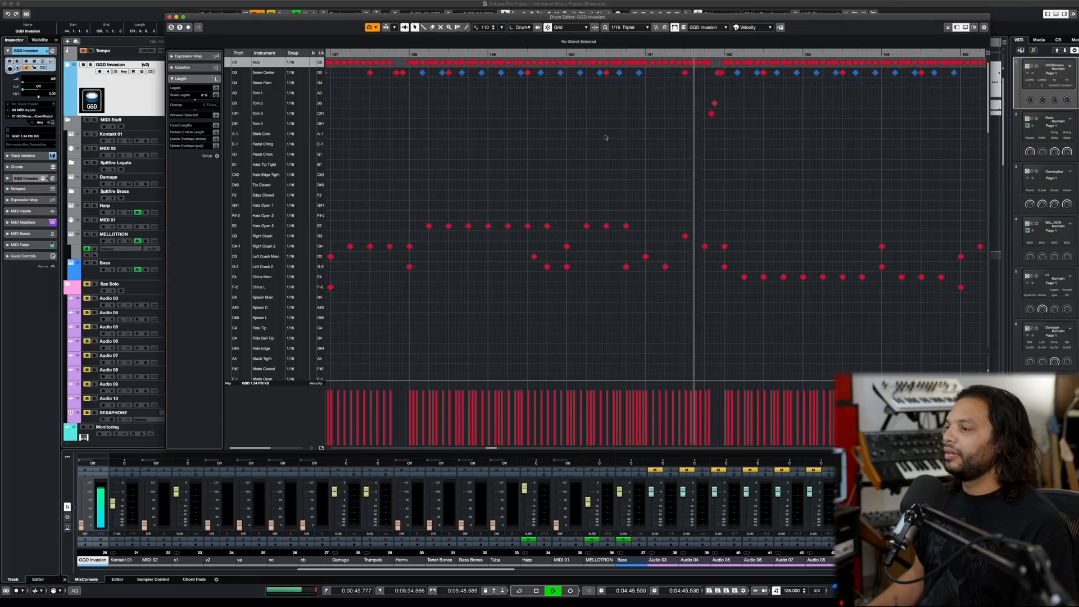
key("space")
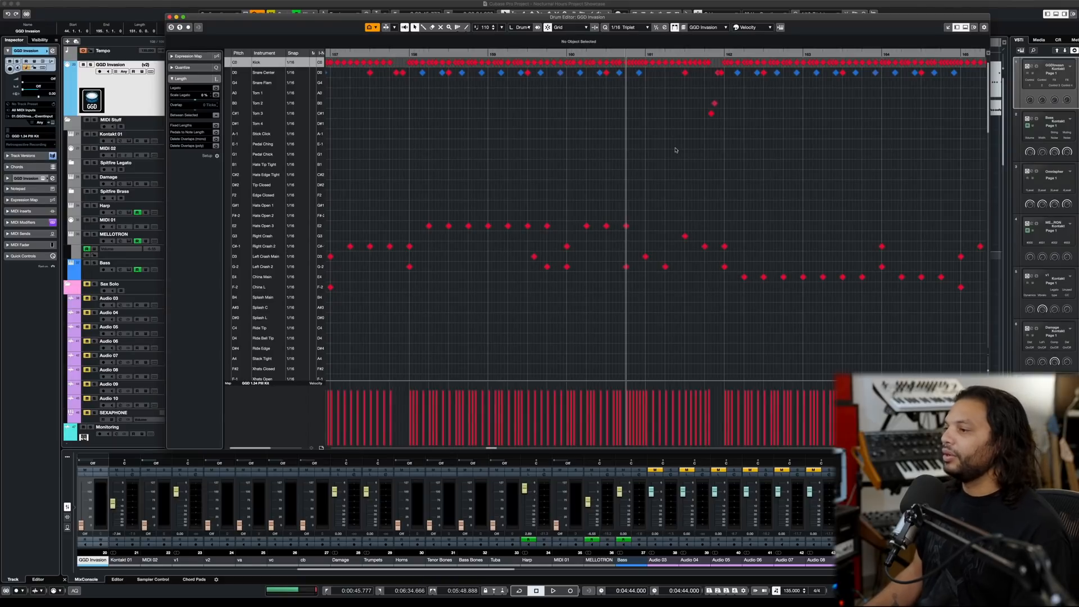
key("space")
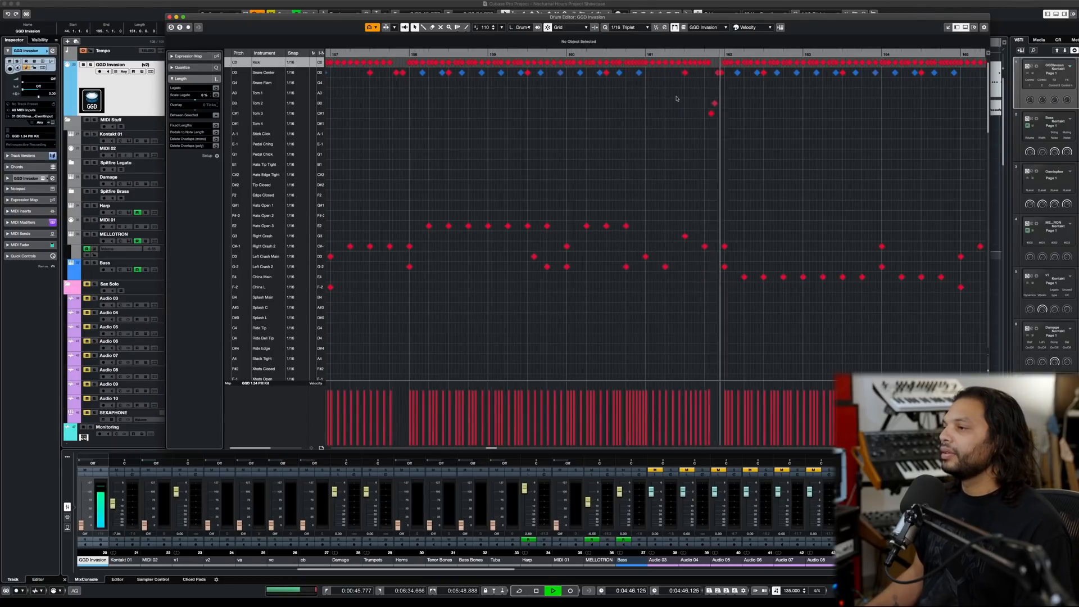
key("space")
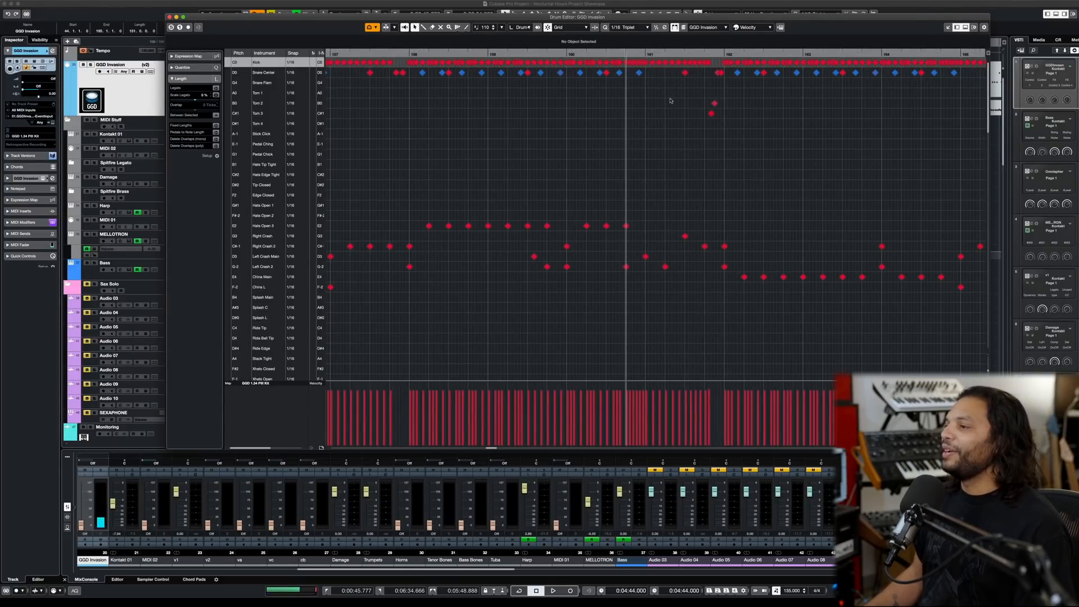
- Compare the kick pattern around bar 161 with a 1/32 quantize grid, and return the grid to 1/16 Triplet
scroll(669, 101, "up", 3)
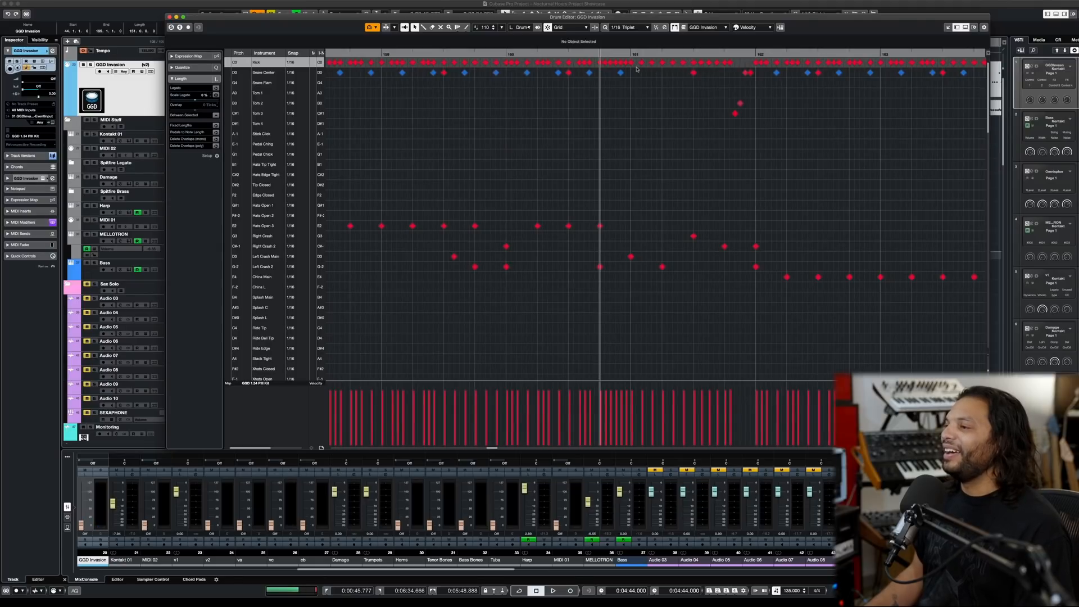
left_click(634, 29)
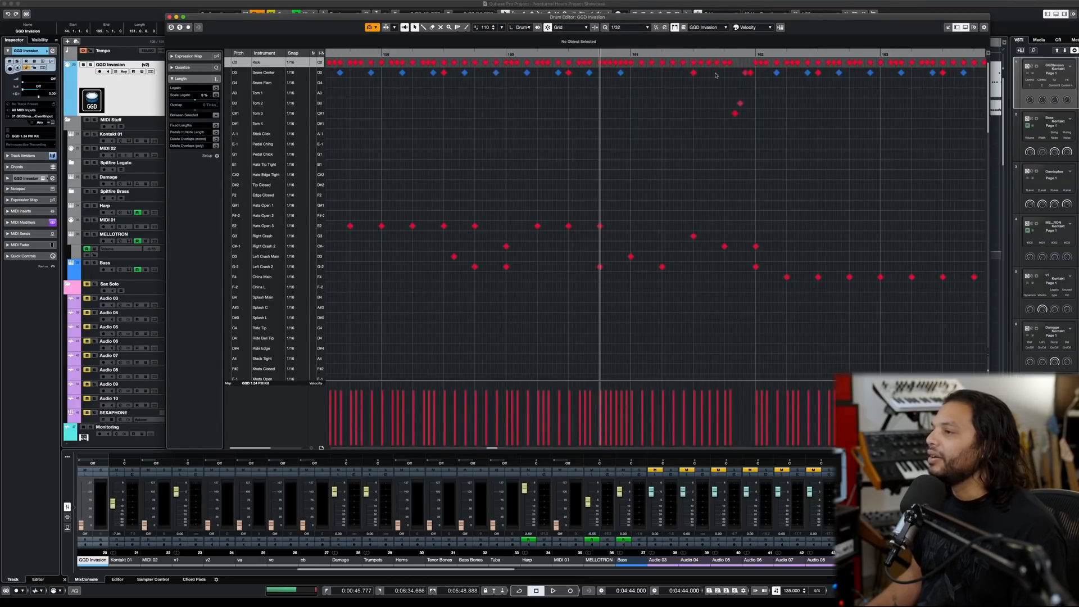
scroll(715, 75, "up", 2)
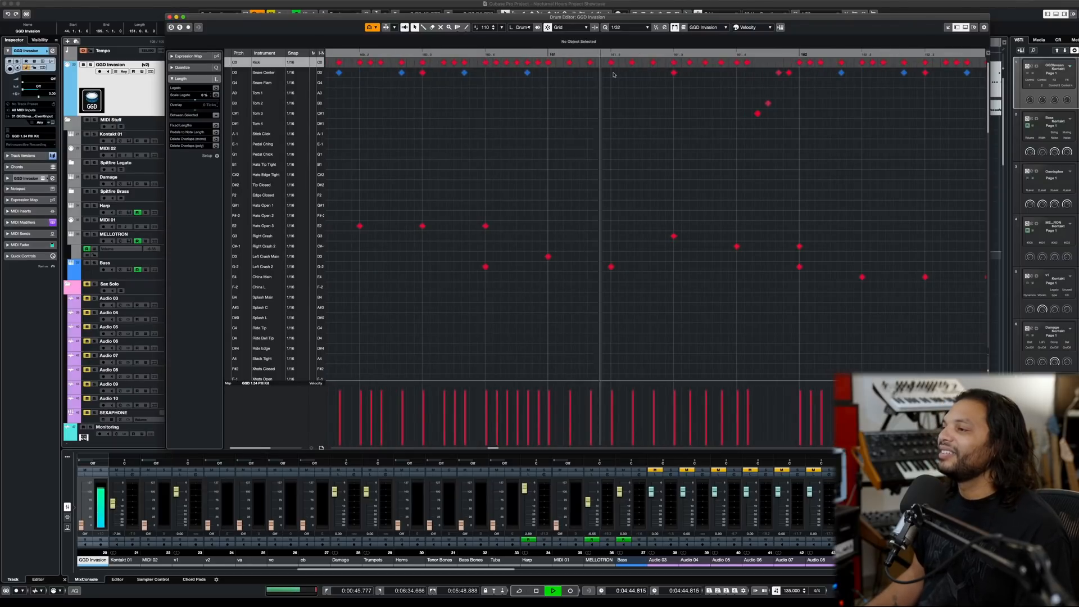
scroll(715, 77, "down", 3)
key("space")
left_click(629, 28)
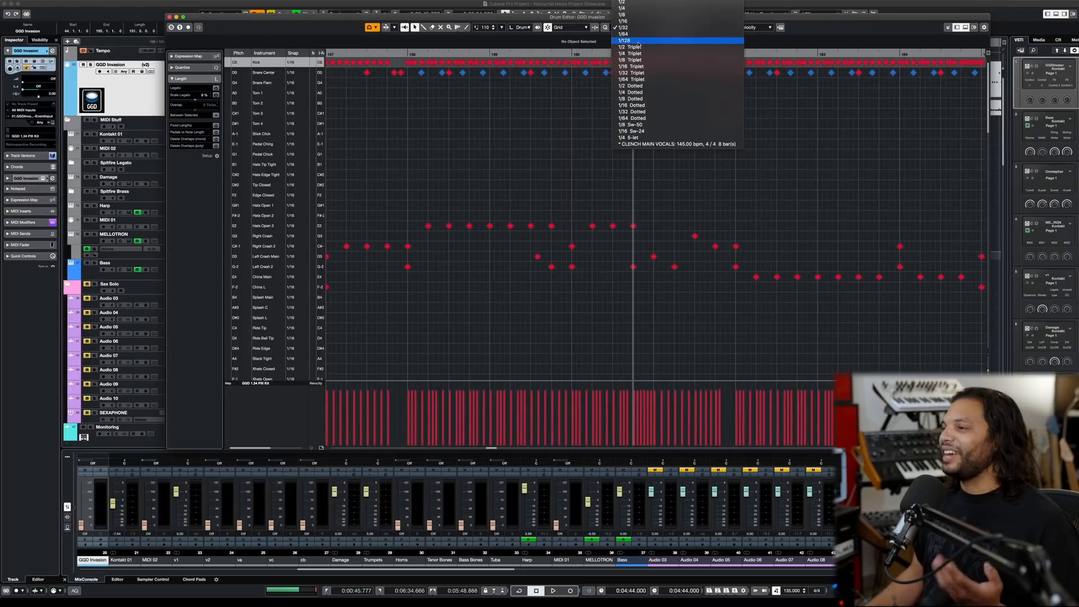
left_click(657, 67)
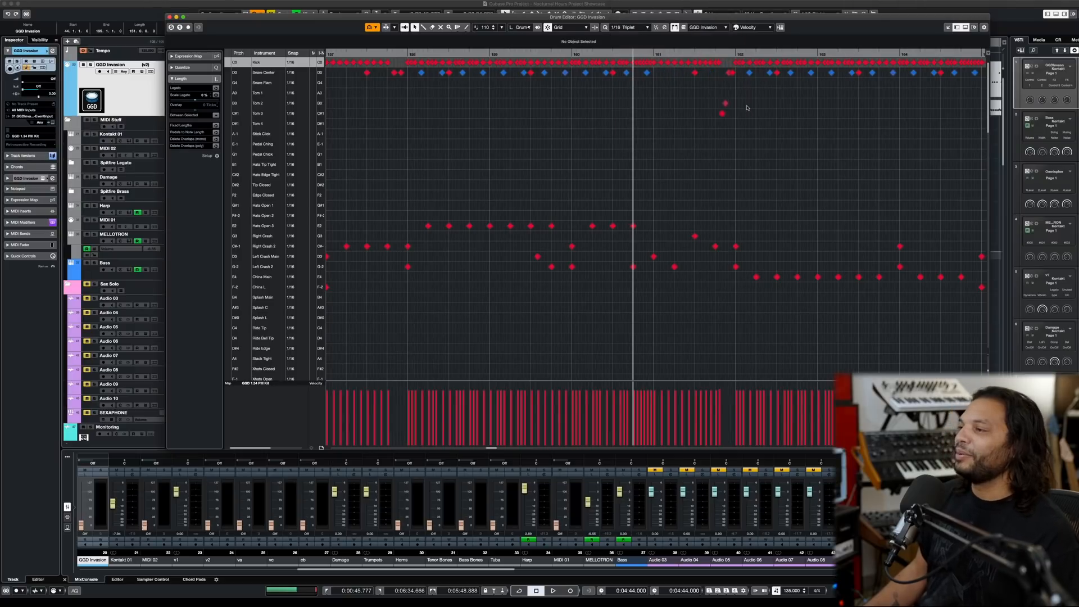
- Audition the china groove from bar 162, and again from late in bar 164 into the denser china part of bar 166
double_click(734, 54)
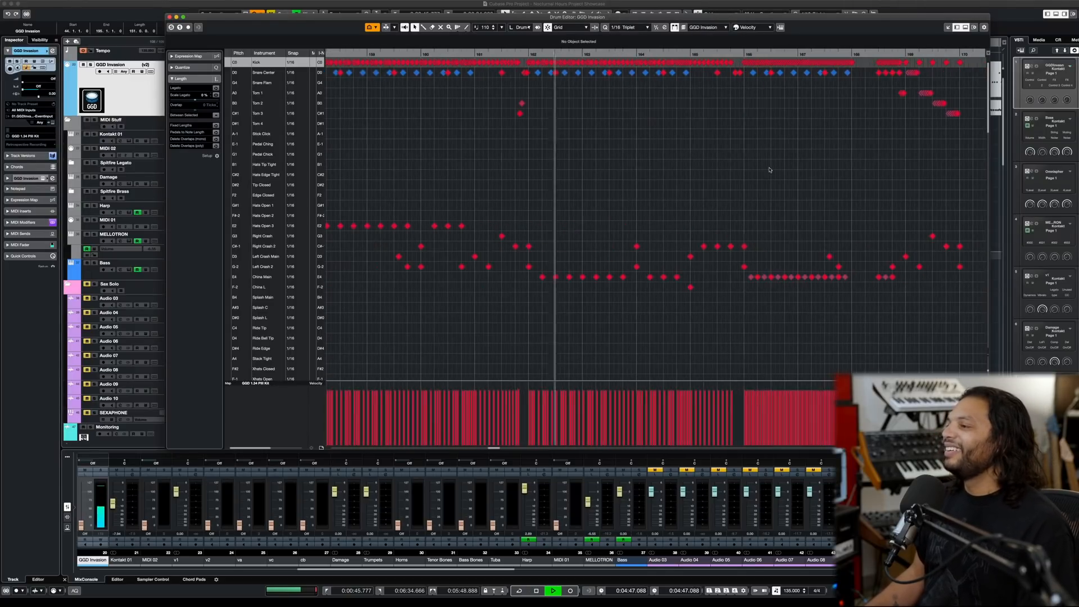
left_click(674, 55)
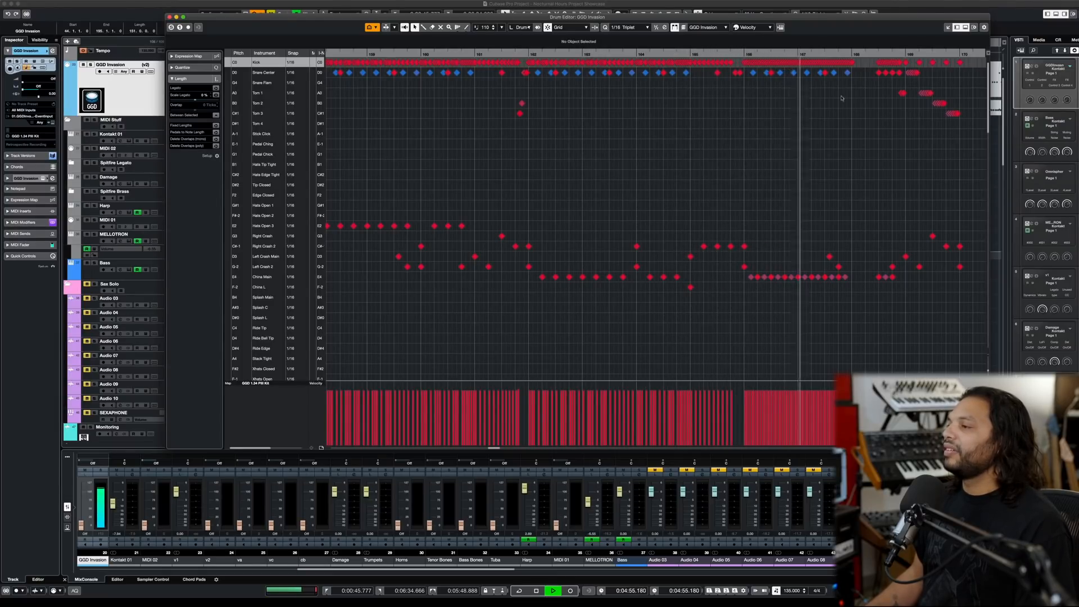
scroll(889, 103, "up", 3)
key("space")
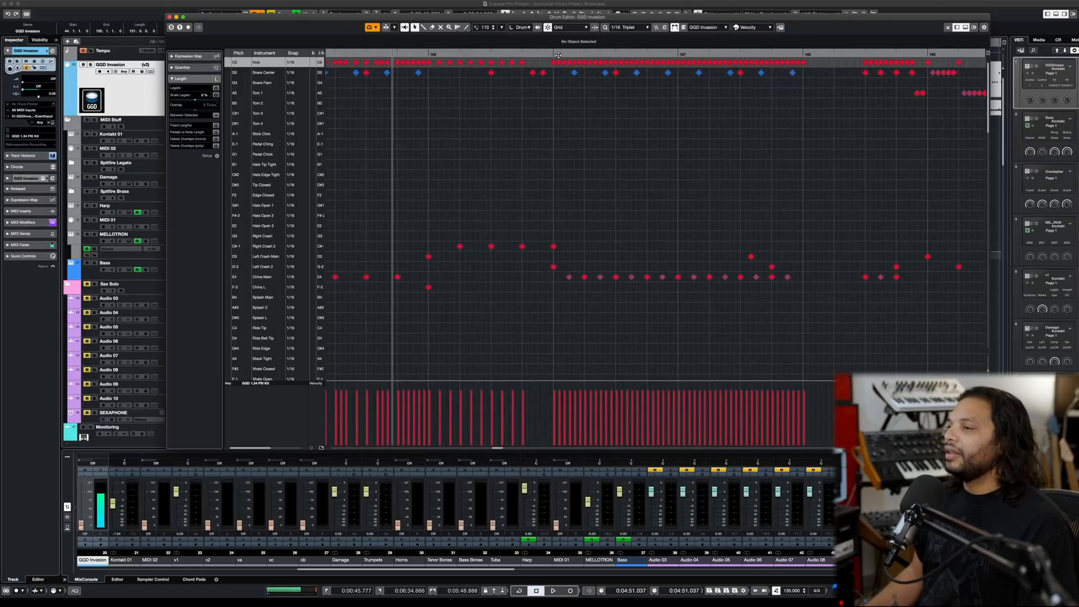
- Close the Drum Editor and audition the drums with the unmuted sax solo from bar 166 in the project window
left_click(552, 53)
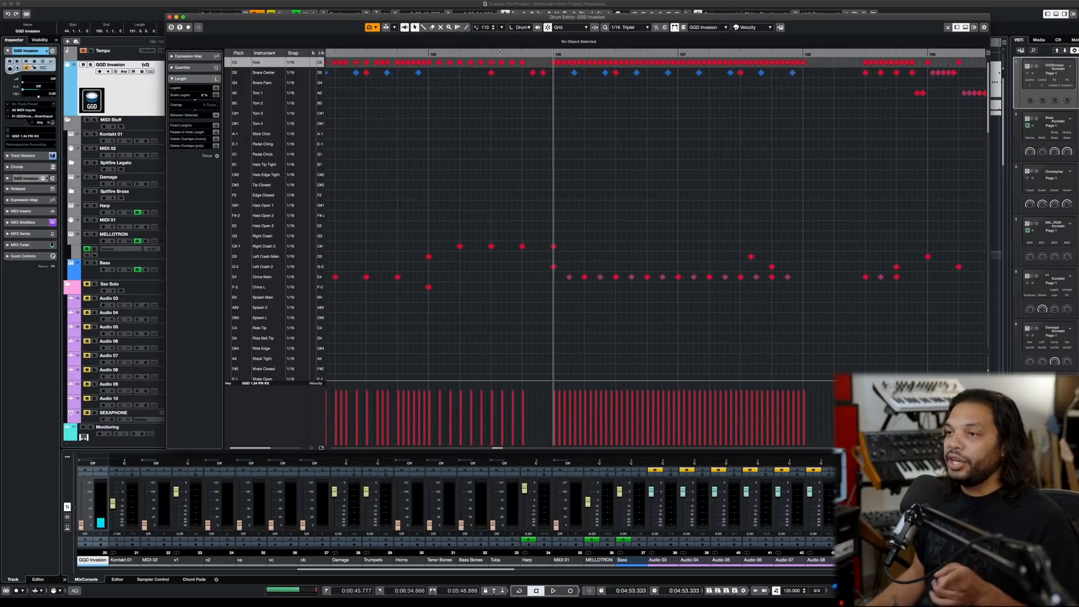
left_click(169, 17)
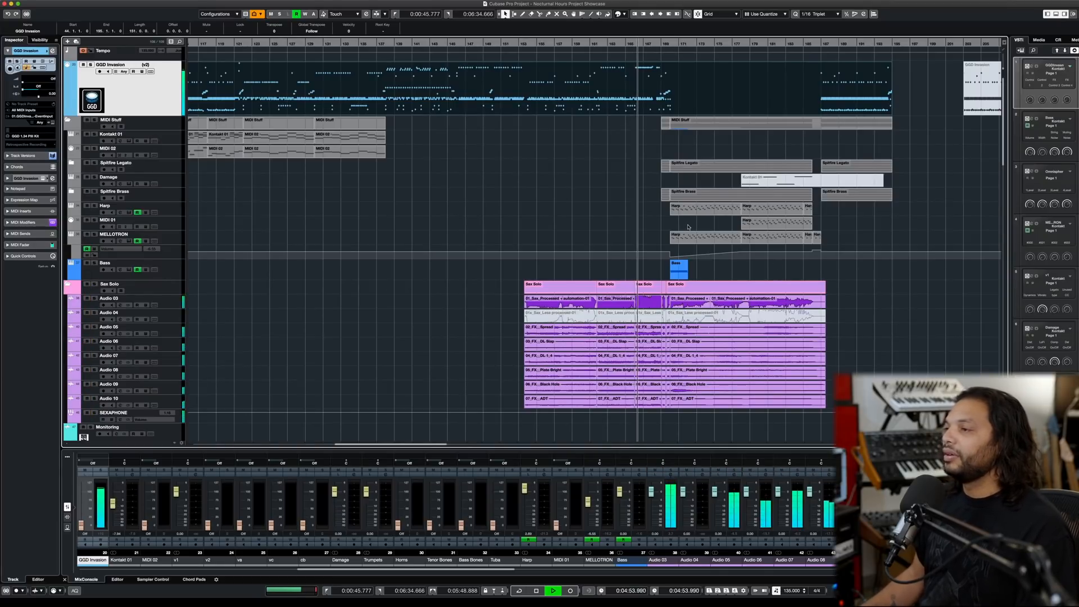
key("h")
key("h")
key("h")
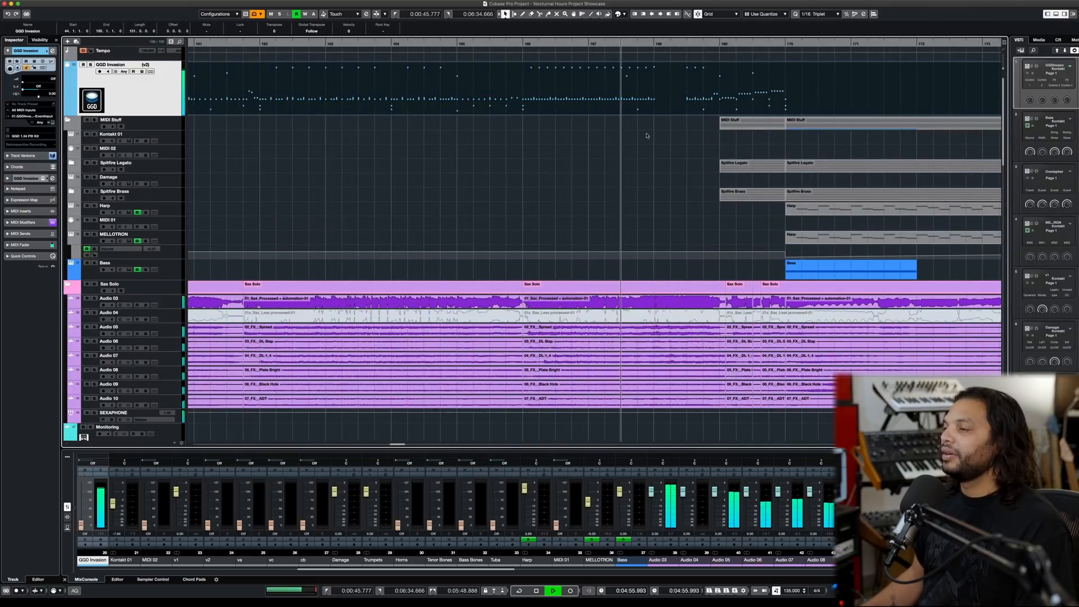
key("space")
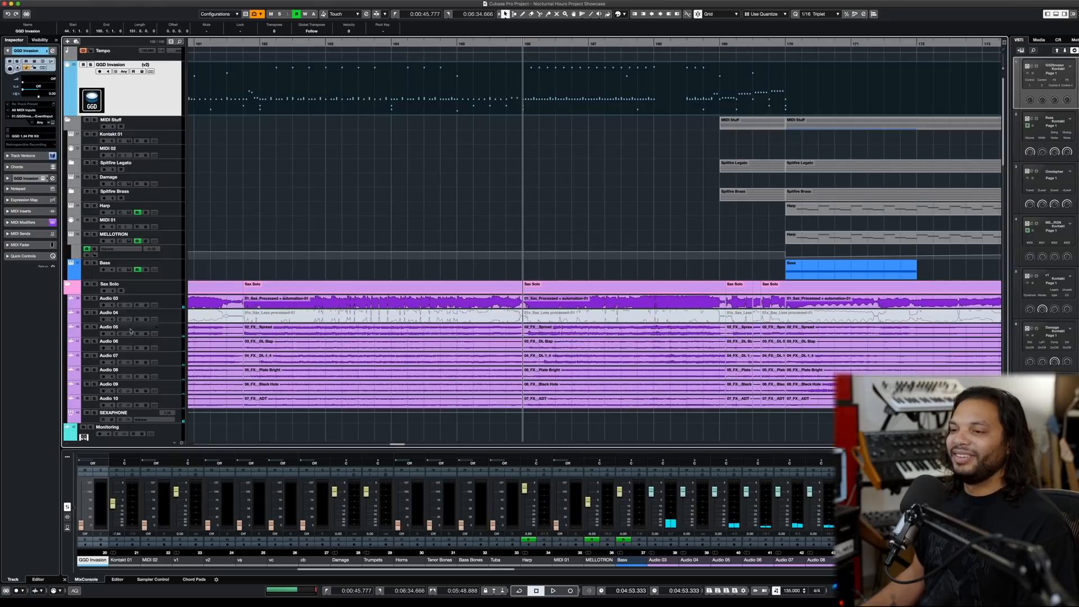
- Solo the Sax Solo folder to audition it from bar 166, and replay the section with the solo cleared
left_click(94, 285)
key("space")
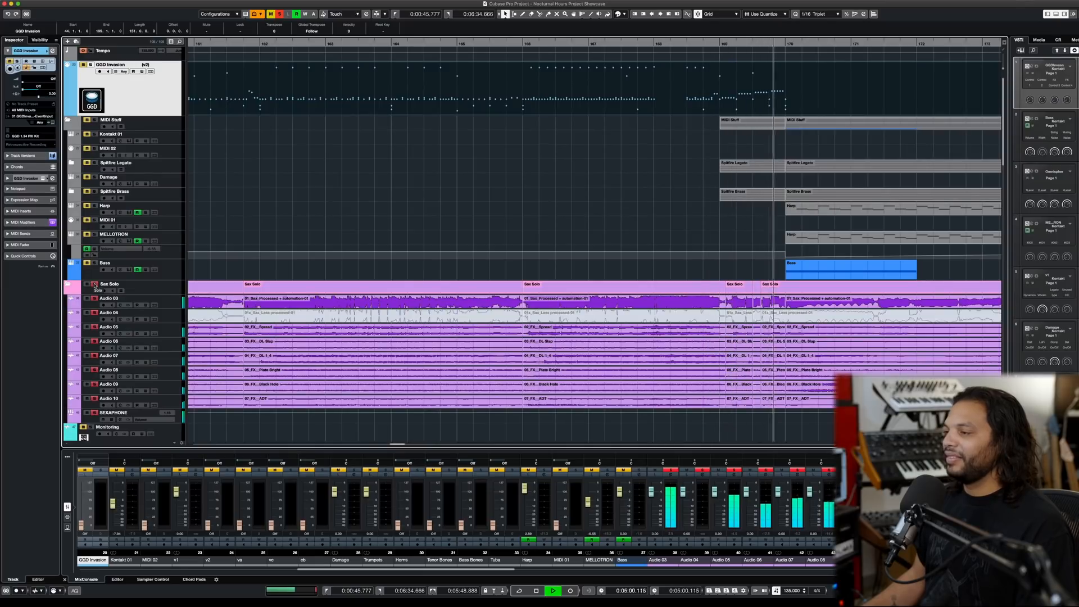
key("space")
left_click(95, 284)
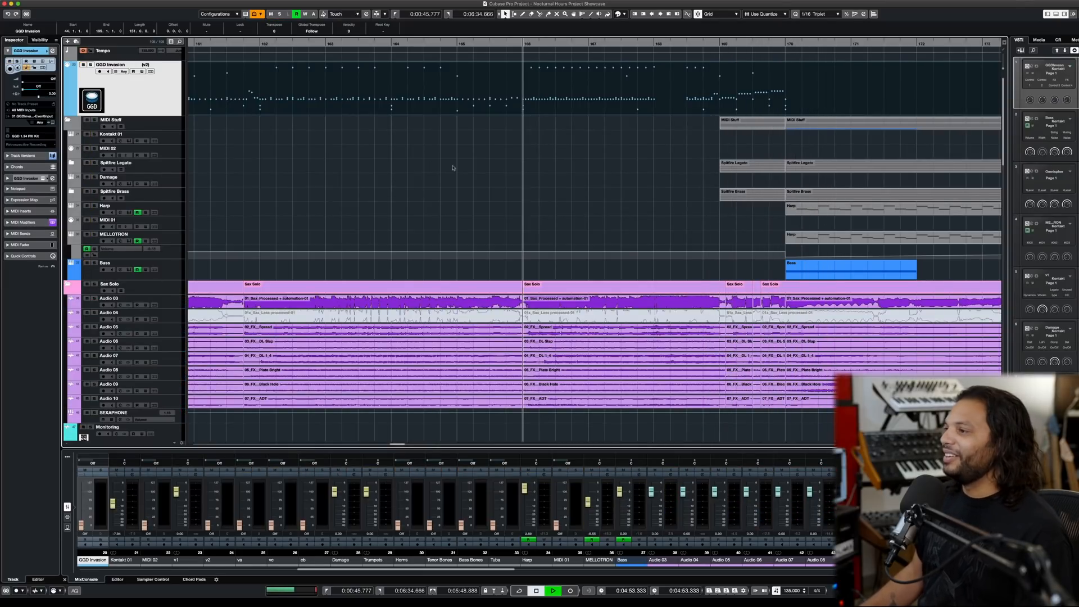
key("space")
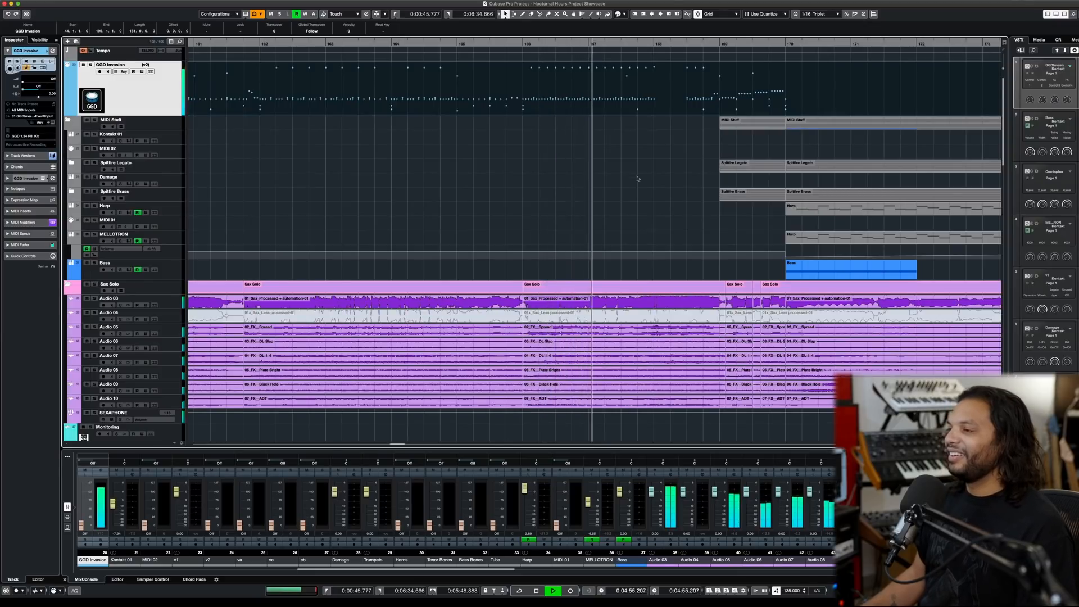
- Audition the drums with the sax solo from around bar 167, through the fill and into the section at bar 170
scroll(694, 169, "up", 2)
scroll(694, 169, "down", 1)
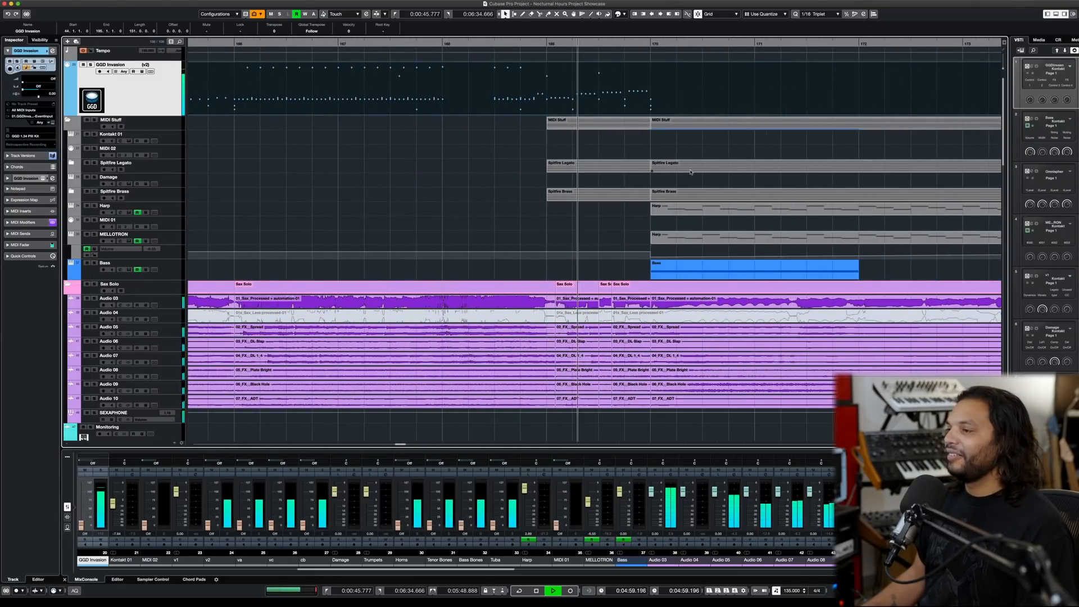
scroll(702, 147, "down", 3)
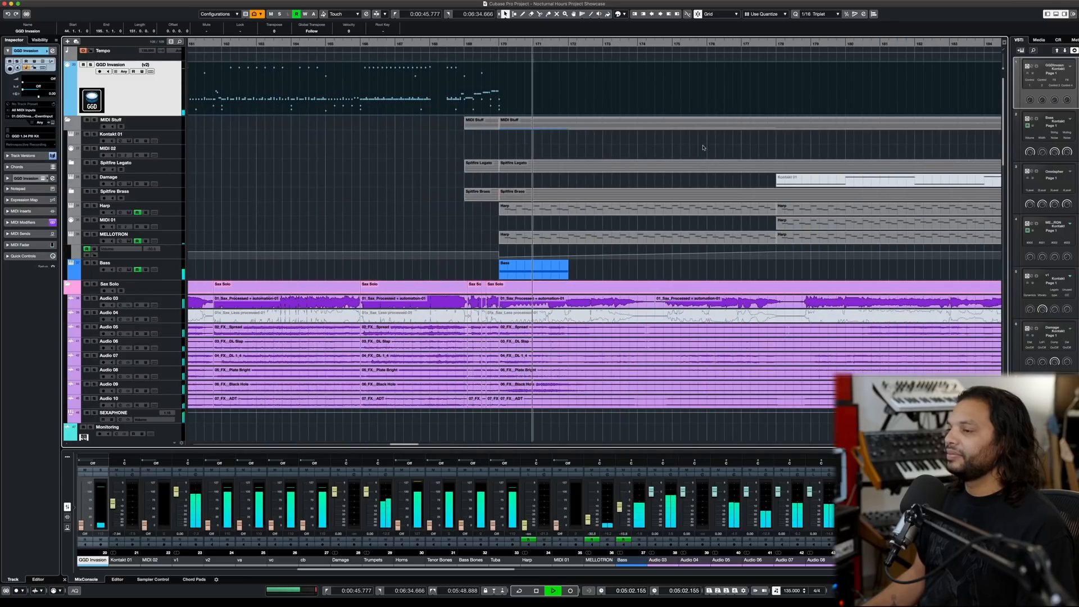
key("space")
- Move the playhead back to bar 170 and mute the Sax Solo folder
left_click(498, 43)
scroll(259, 186, "down", 10)
scroll(258, 186, "up", 5)
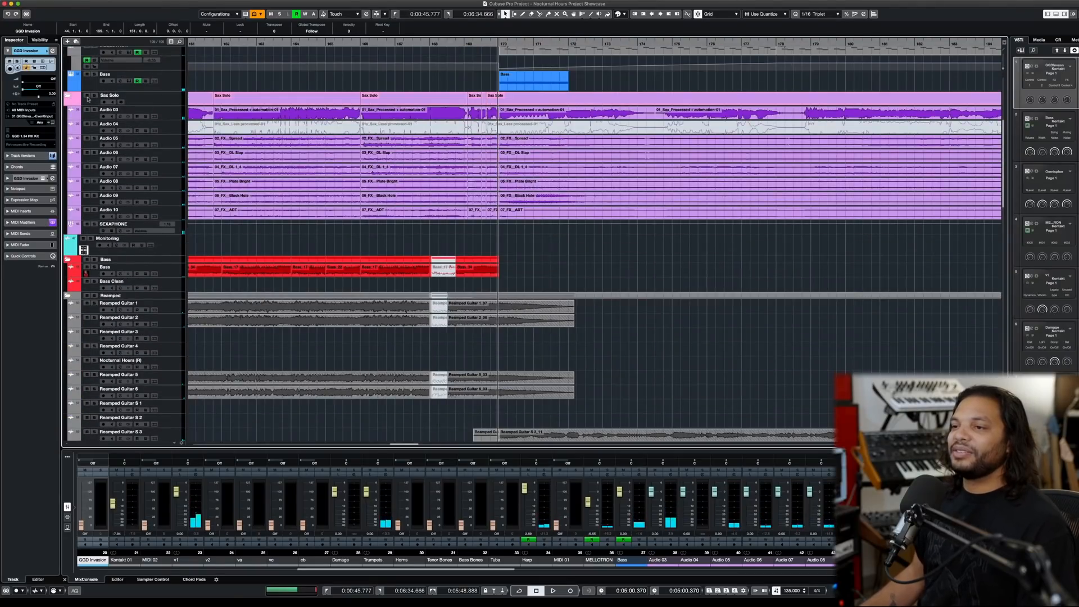
left_click(87, 96)
scroll(533, 137, "right", 3)
scroll(533, 137, "down", 3)
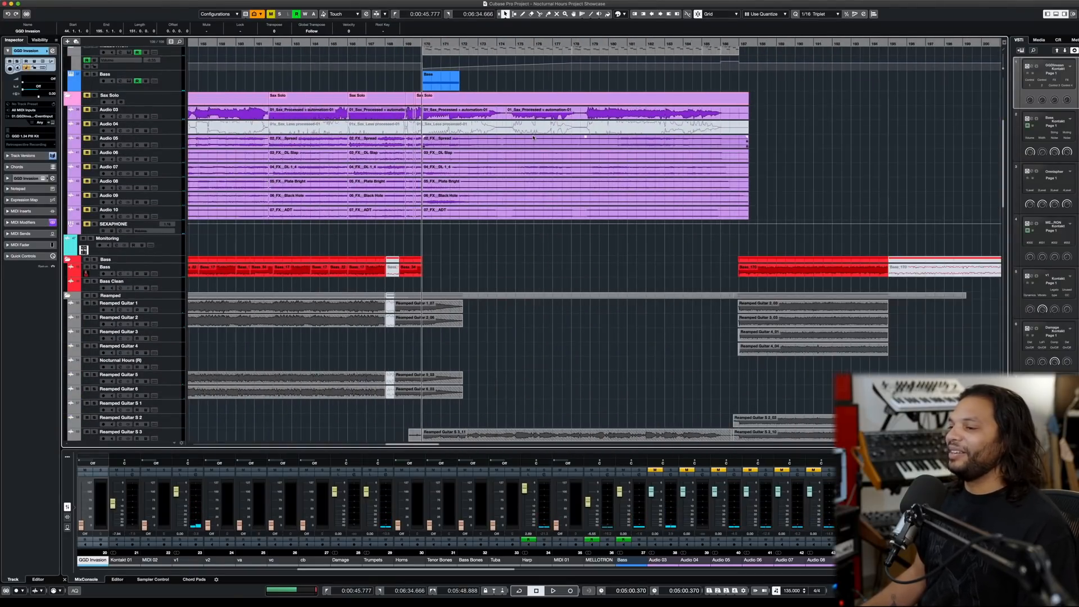
scroll(532, 166, "up", 4)
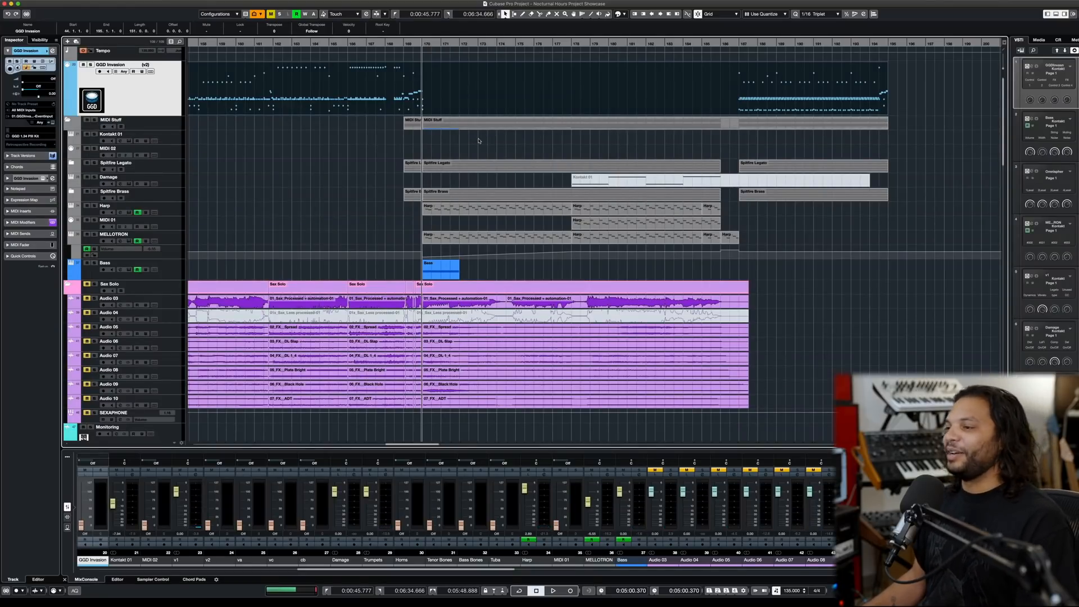
- Audition the section from bar 170 without the sax while examining the guitar, bass and orchestral tracks
key("space")
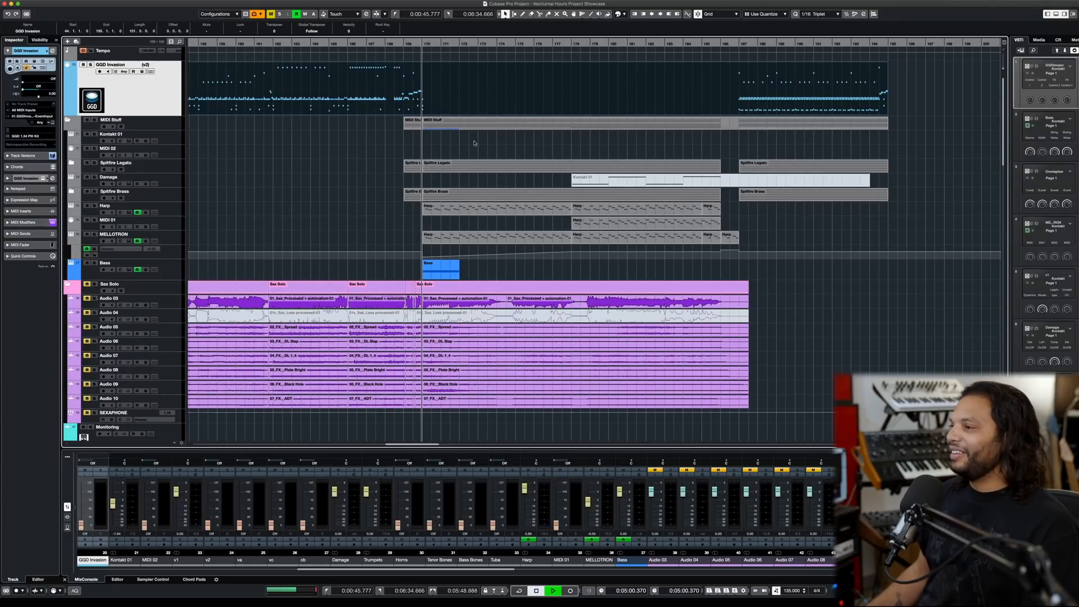
key("space")
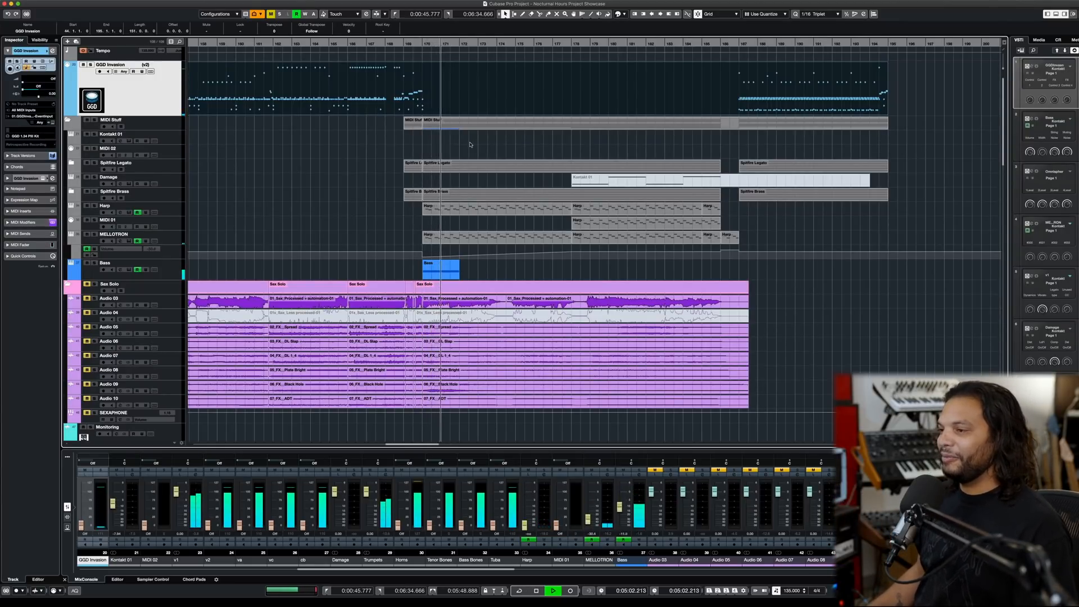
scroll(470, 145, "down", 10)
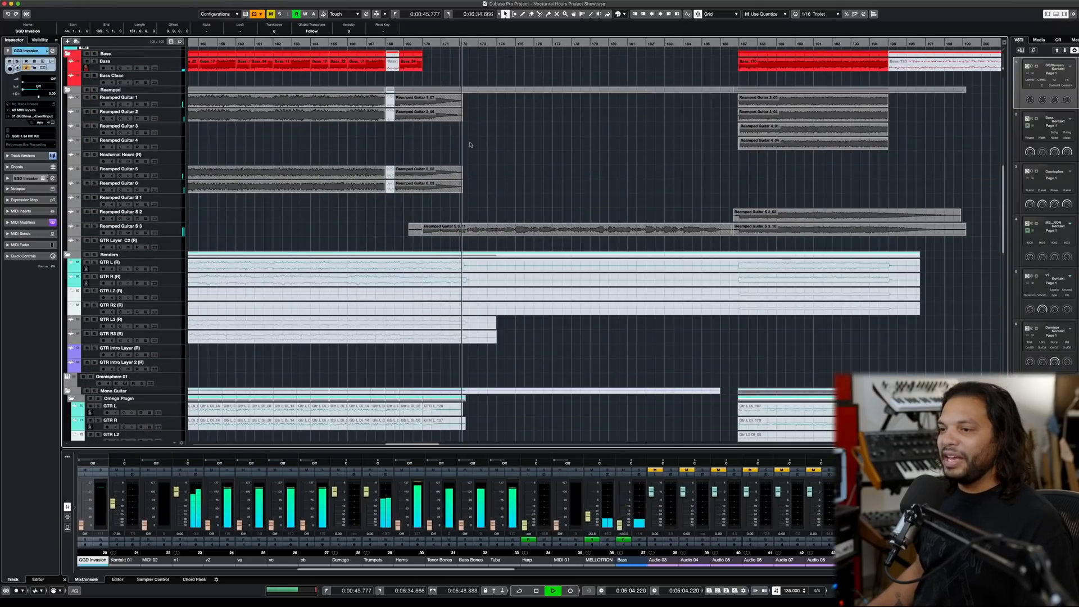
scroll(564, 184, "up", 12)
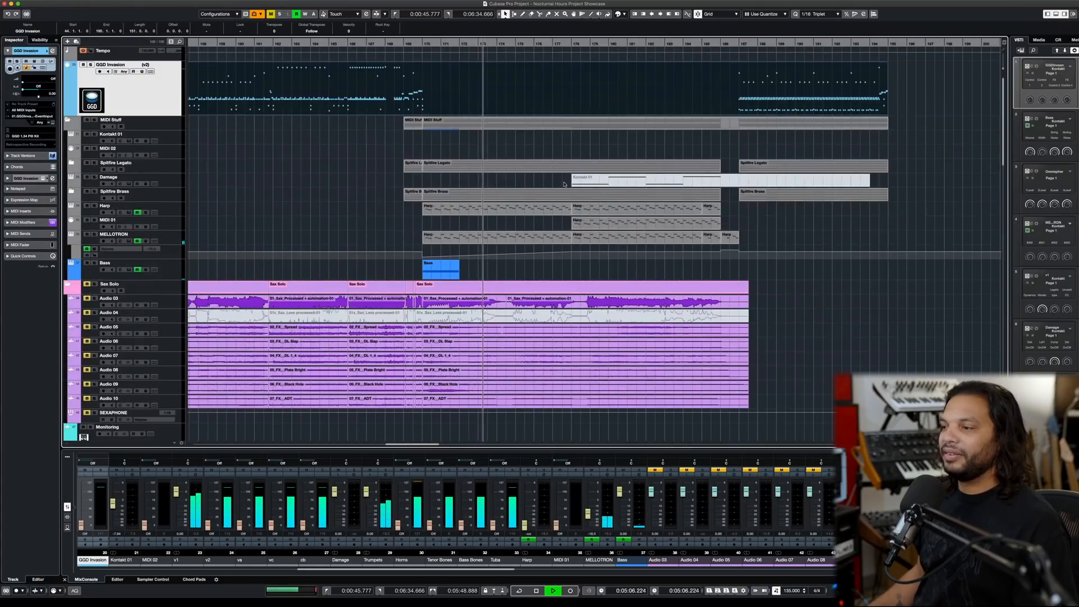
scroll(565, 184, "down", 10)
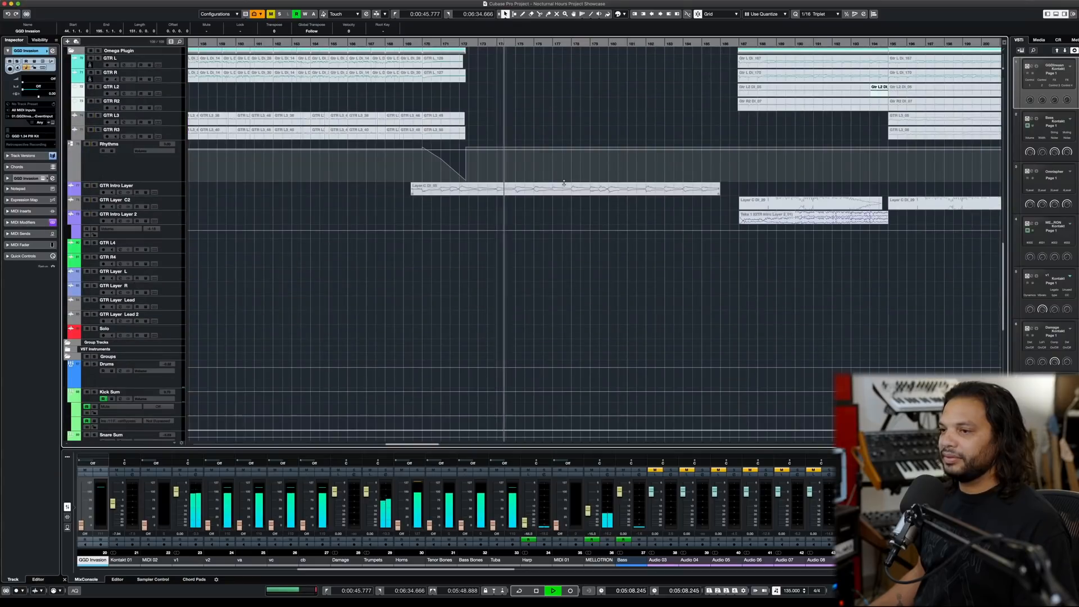
scroll(564, 183, "up", 8)
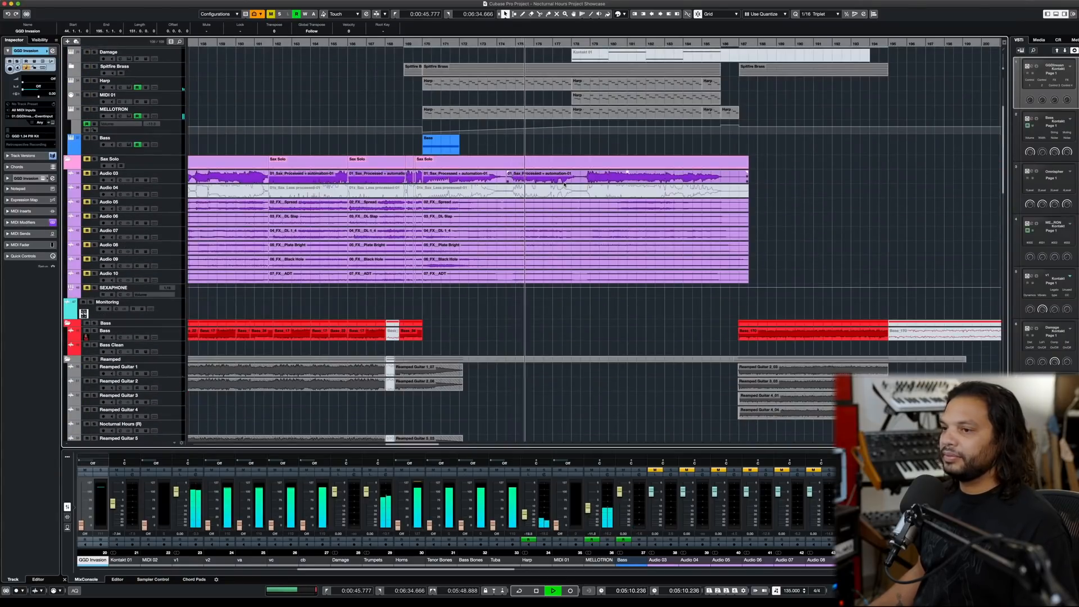
scroll(154, 192, "up", 3)
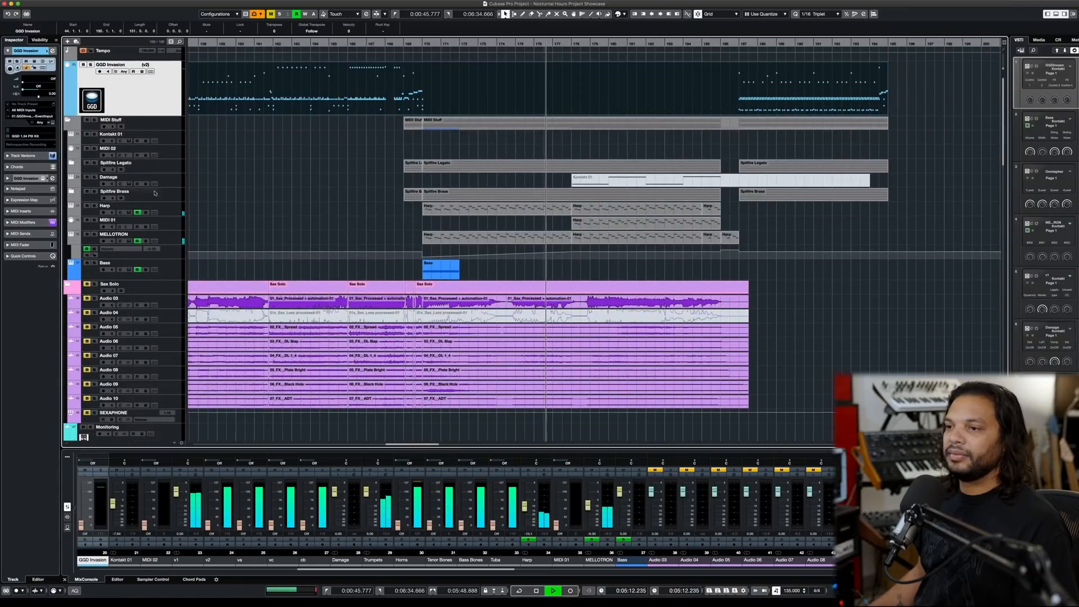
- Expand the Spitfire Legato and Spitfire Brass folders and examine their string and brass parts during playback up to bar 187
left_click(71, 164)
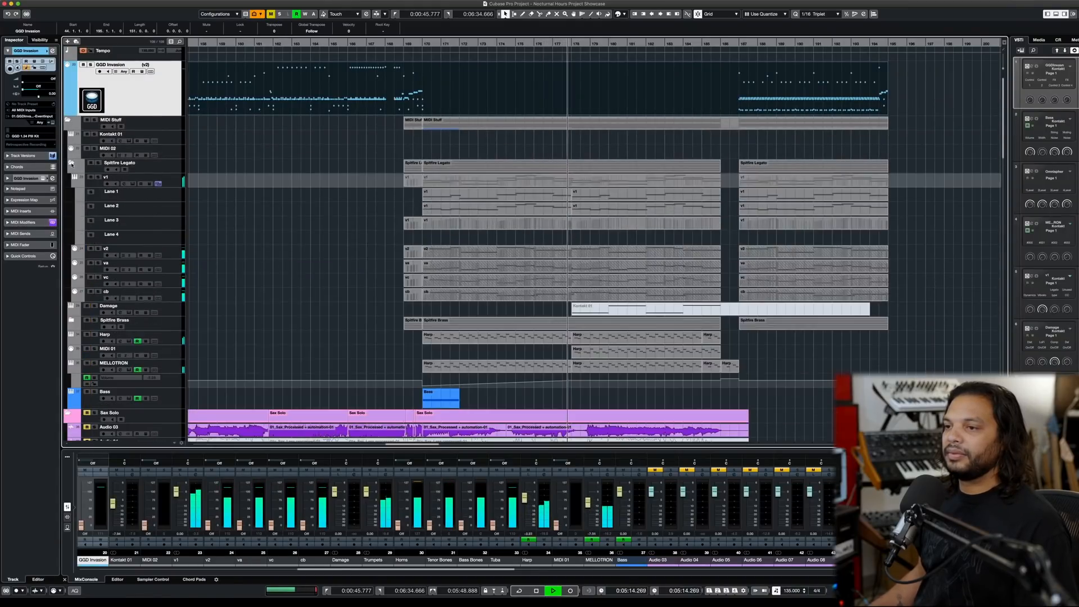
scroll(193, 271, "down", 3)
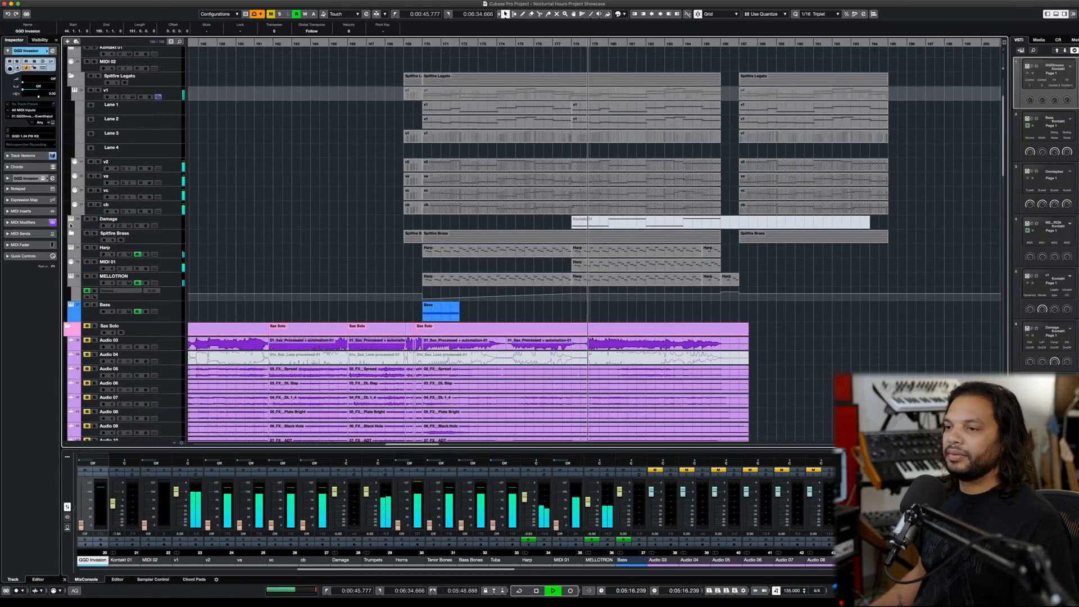
scroll(290, 236, "down", 5)
scroll(291, 234, "down", 10)
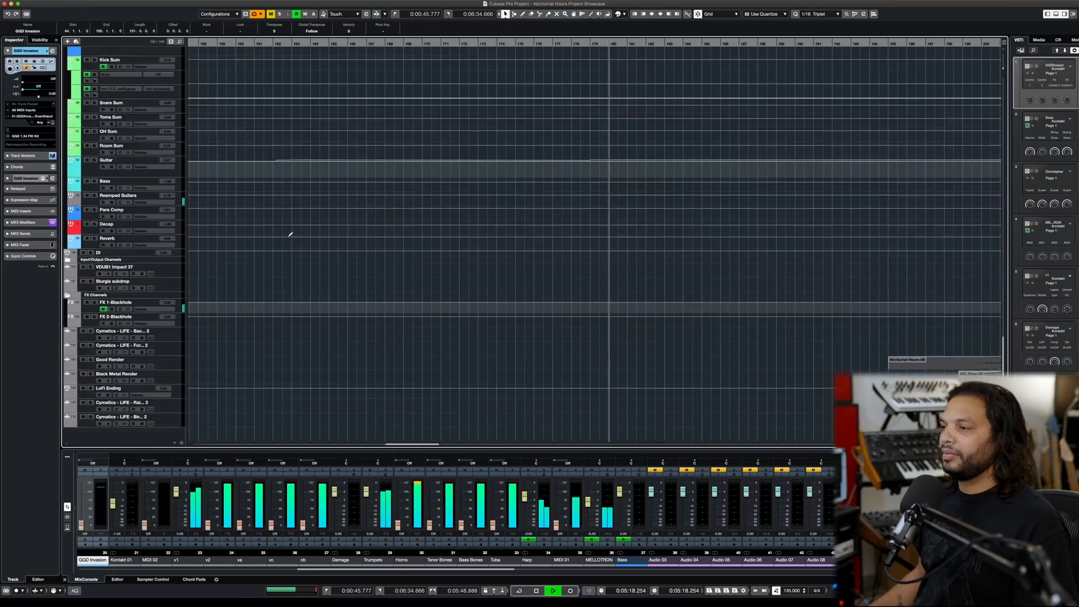
scroll(291, 234, "up", 10)
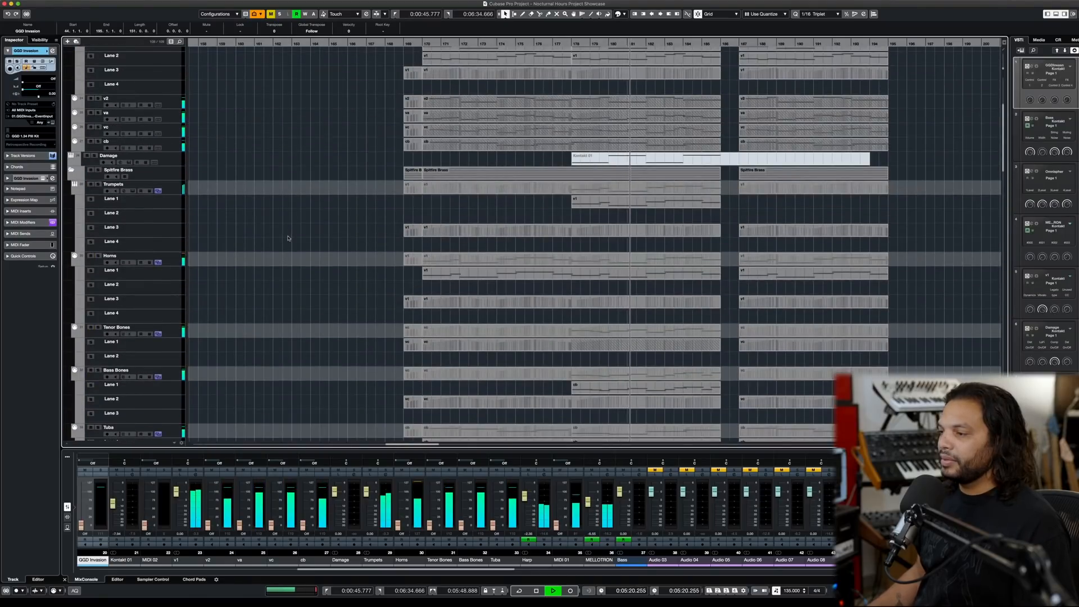
scroll(281, 238, "down", 2)
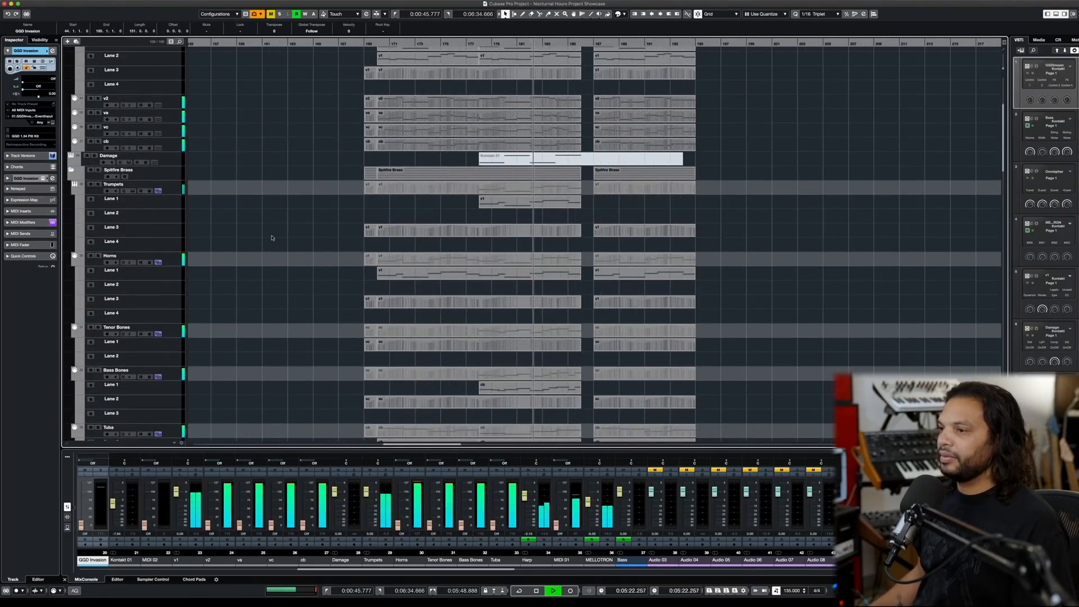
scroll(272, 238, "right", 3)
scroll(271, 238, "up", 4)
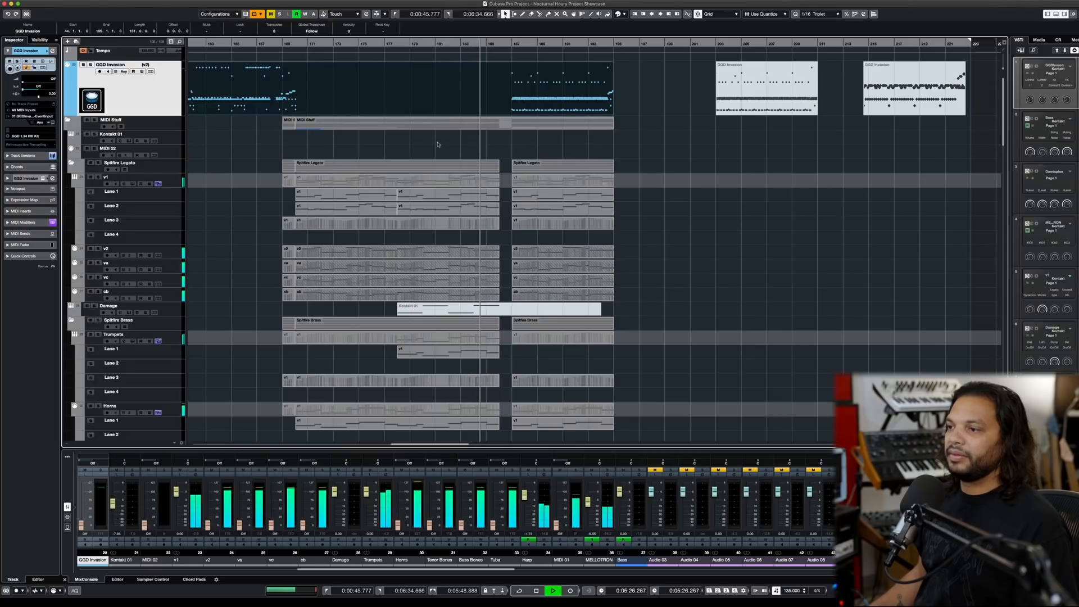
scroll(388, 139, "down", 5)
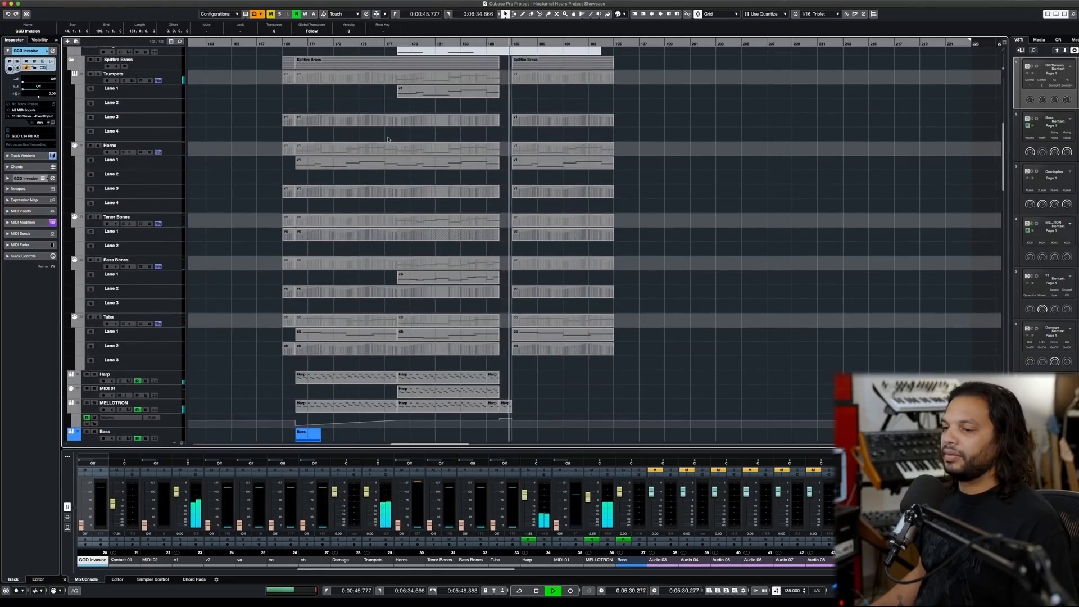
key("space")
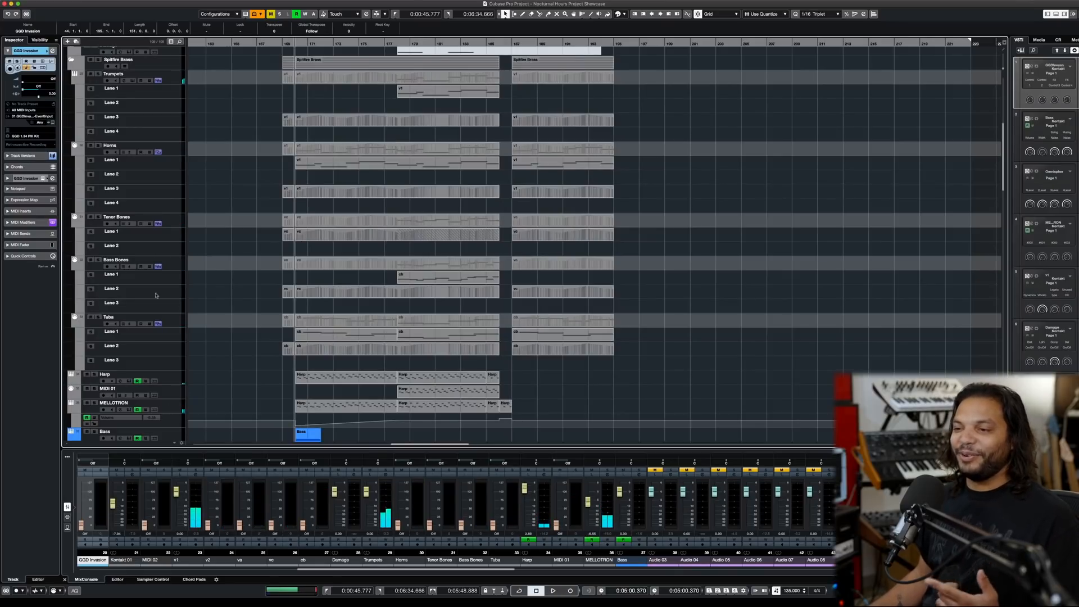
- Collapse the Spitfire Brass and Spitfire Legato folders
left_click(71, 61)
scroll(203, 145, "up", 5)
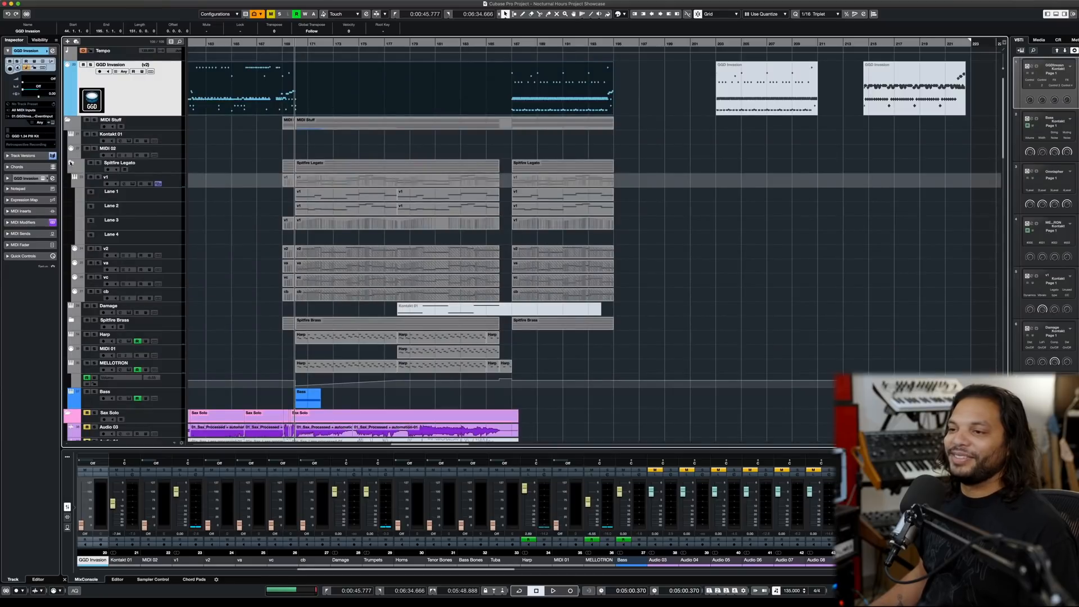
left_click(71, 163)
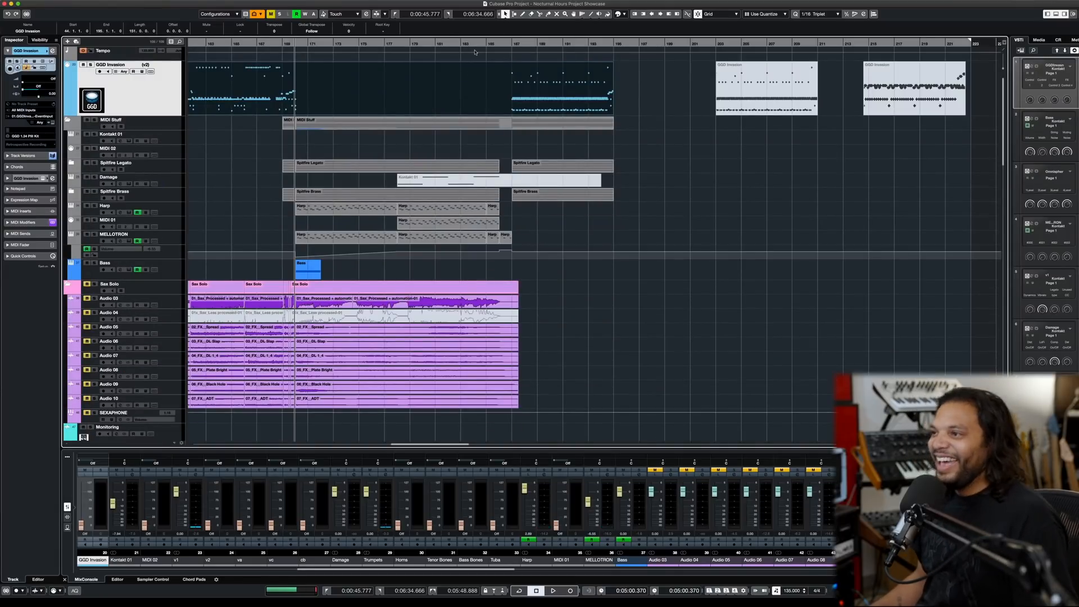
- Audition the drum groove from bar 187, where the drums re-enter after the orchestral break
left_click(479, 43)
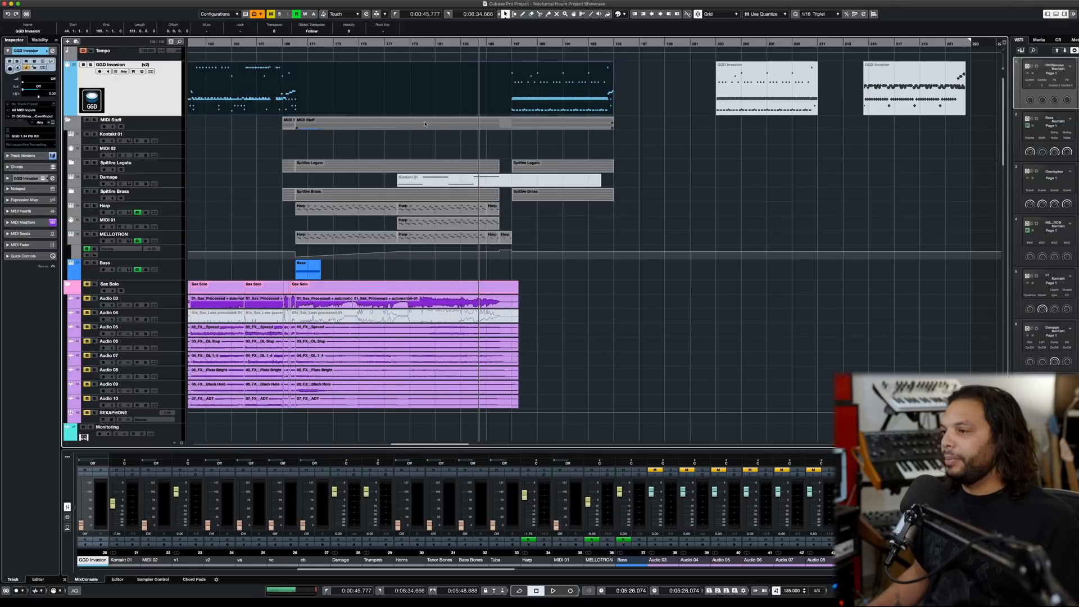
left_click(511, 43)
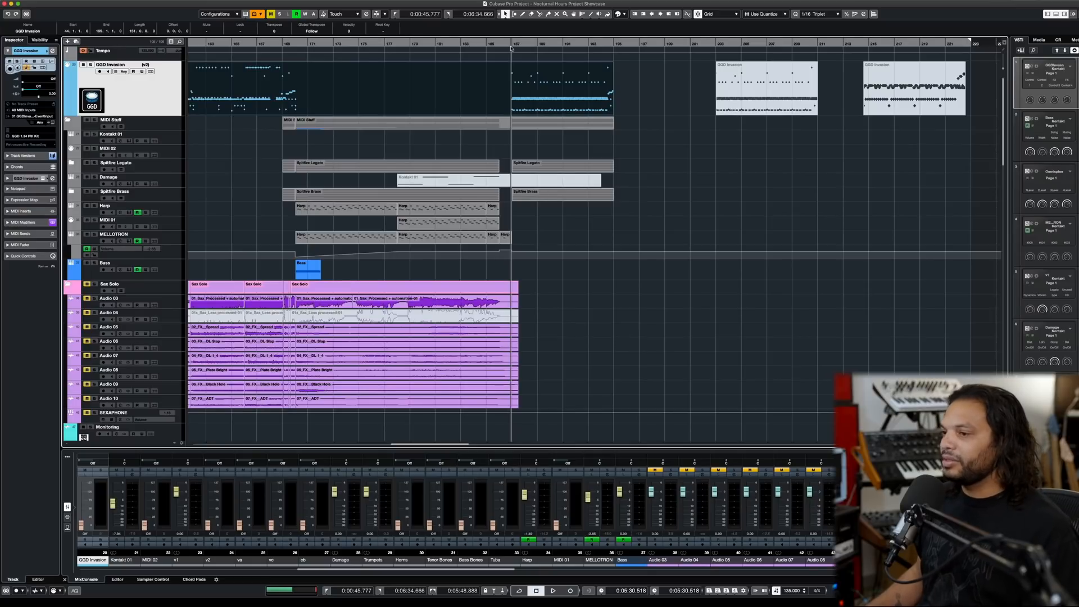
scroll(538, 126, "up", 2)
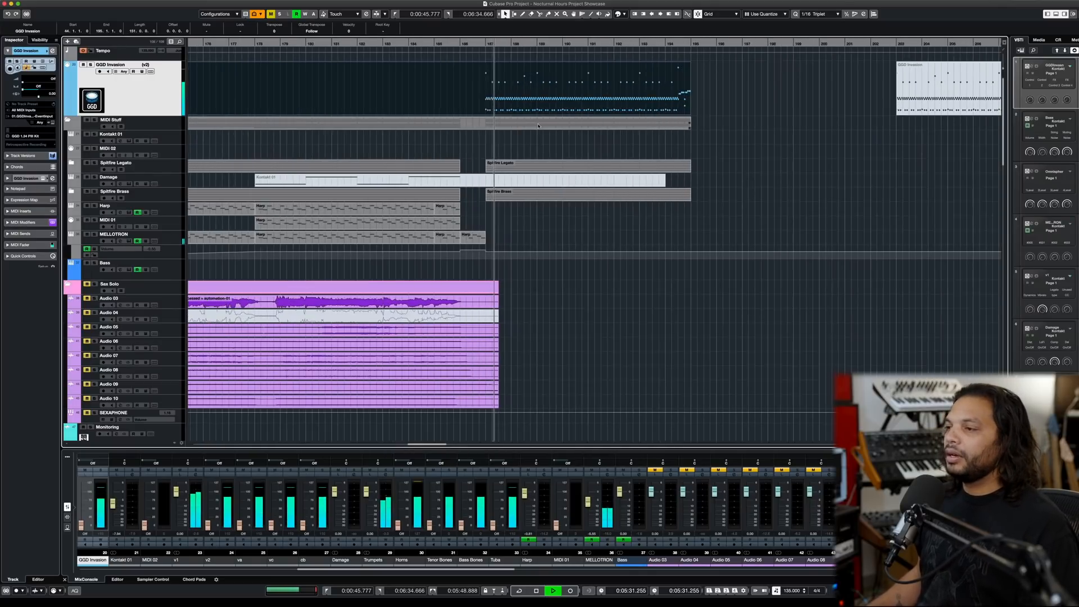
scroll(537, 126, "down", 2)
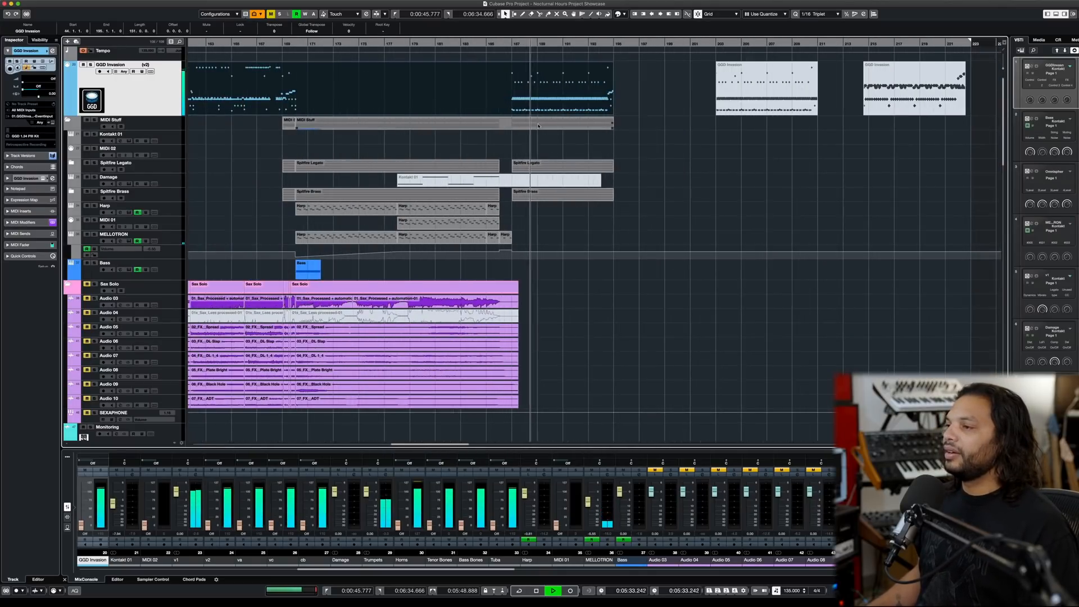
key("space")
- Audition the closing drum fill from bar 194 into bar 195, and replay it with the render tracks in view
left_click(606, 86, "alt+shift")
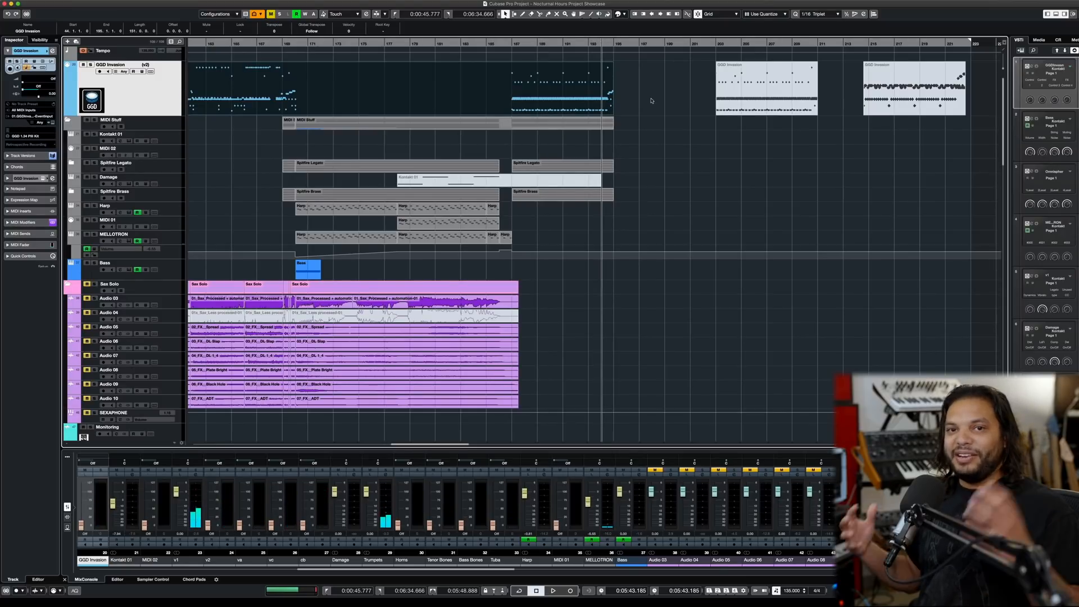
key("space")
scroll(651, 102, "down", 15)
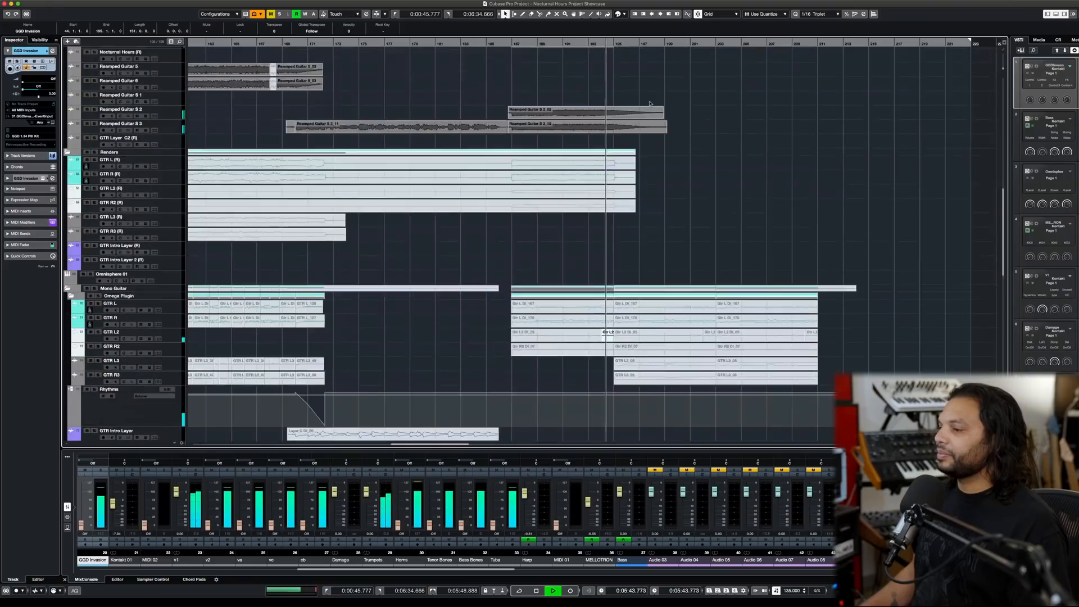
key("space")
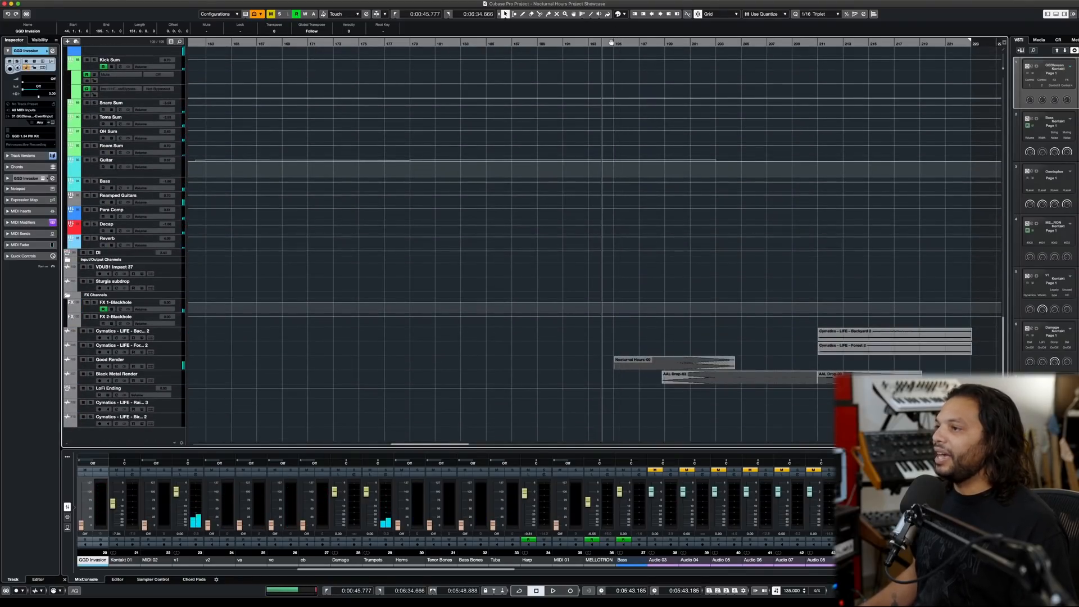
key("space")
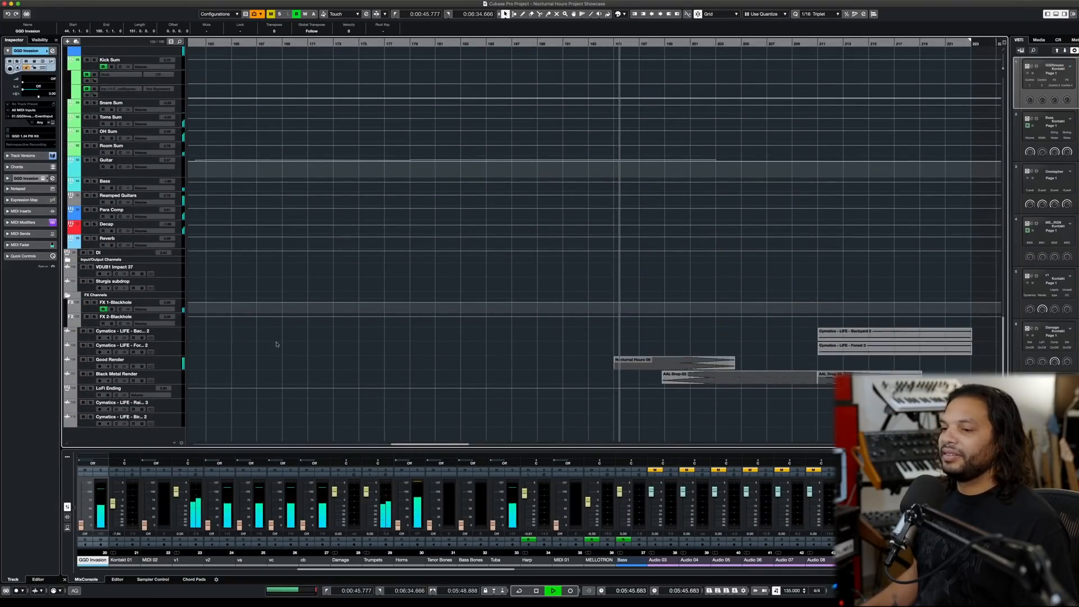
- Solo the Good Render track to audition it after bar 195, and clear its solo
left_click(90, 360)
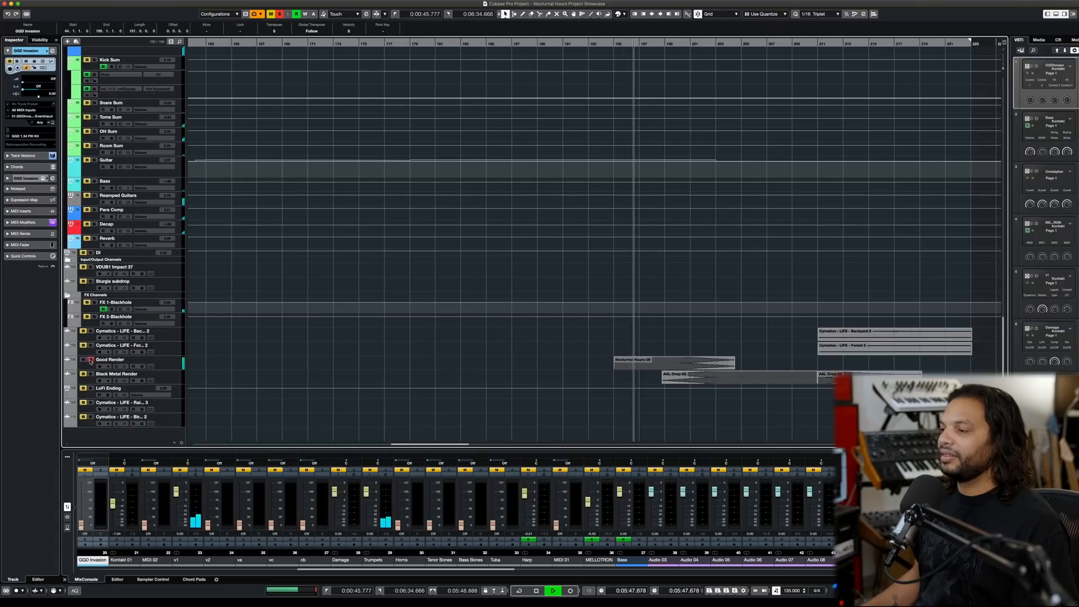
key("space")
left_click(90, 361)
- Solo the Black Metal Render track, audition it from bar 202, and clear all solos
left_click(91, 374)
left_click(709, 42)
key("space")
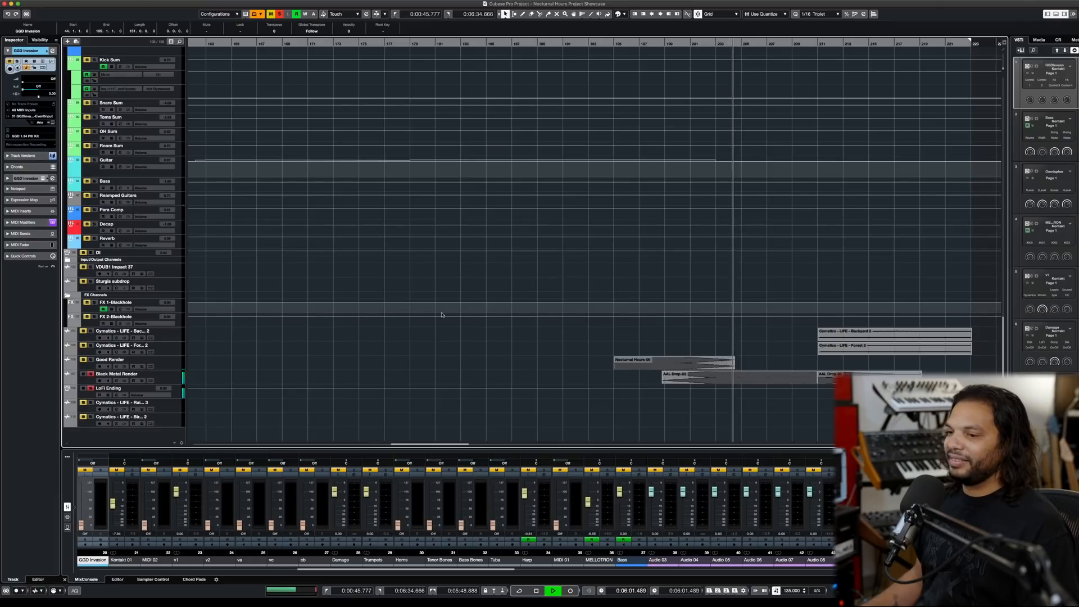
left_click(279, 15)
key("space")
- Audition the ending from bar 211, and again from bar 213 into the last GGD Invasion drum part
left_click(822, 45)
key("space")
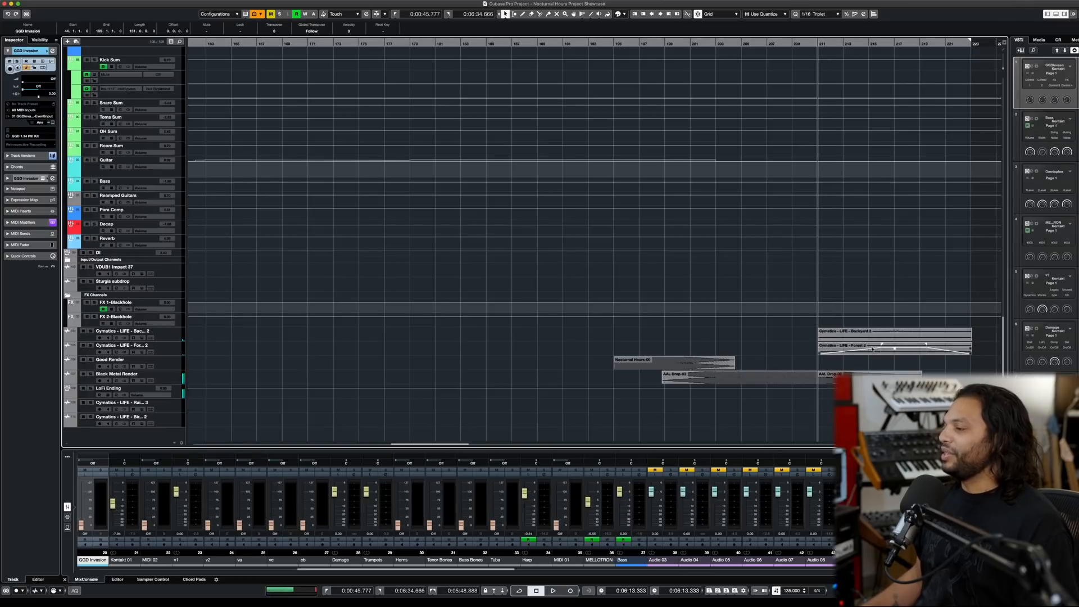
left_click(851, 43)
key("space")
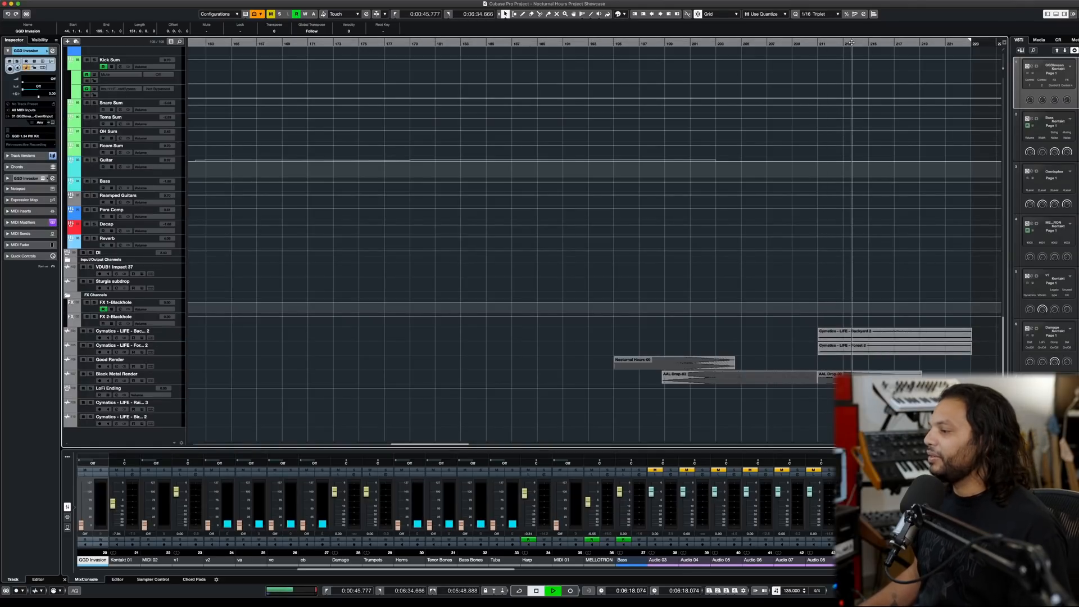
scroll(806, 146, "up", 10)
scroll(806, 146, "up", 12)
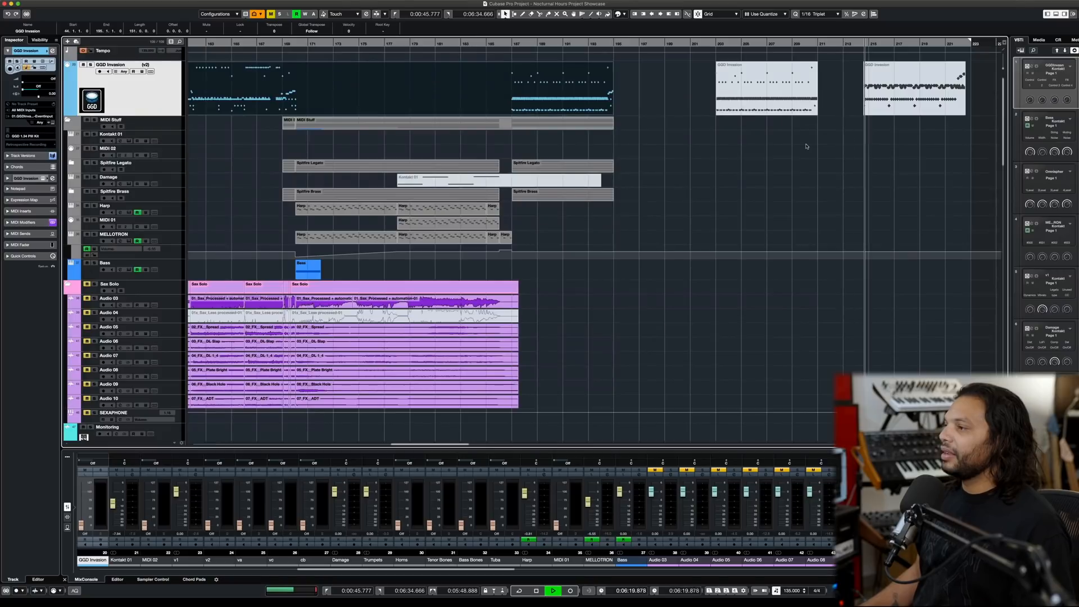
- Stop playback at the ending and return to the opening section of the arrangement
key("space")
scroll(730, 161, "down", 5)
scroll(730, 161, "left", 10)
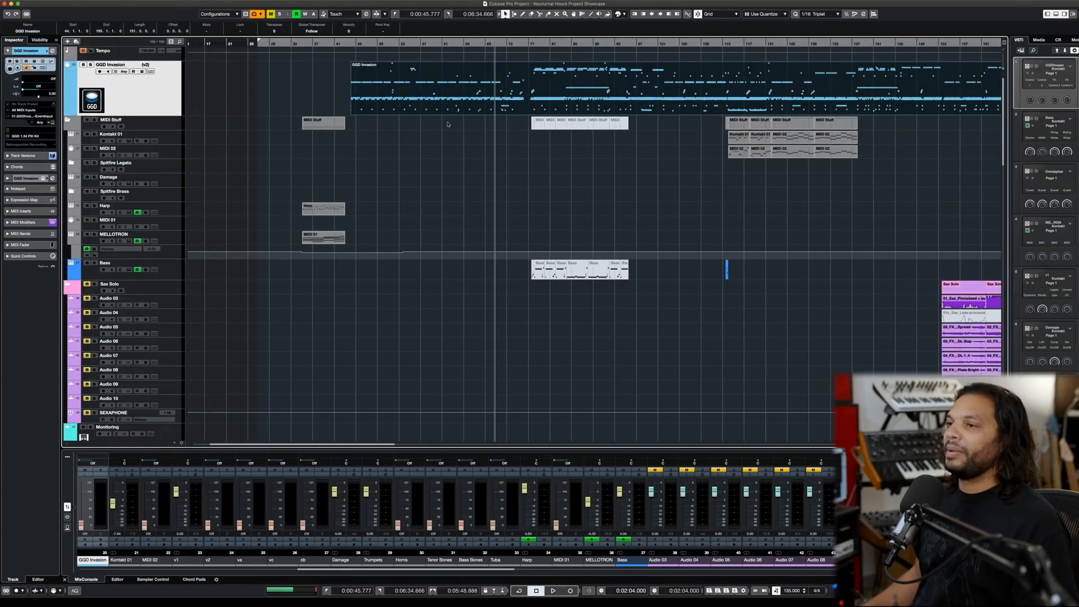
scroll(448, 124, "down", 15)
scroll(433, 156, "right", 8)
scroll(433, 156, "up", 15)
scroll(433, 156, "left", 10)
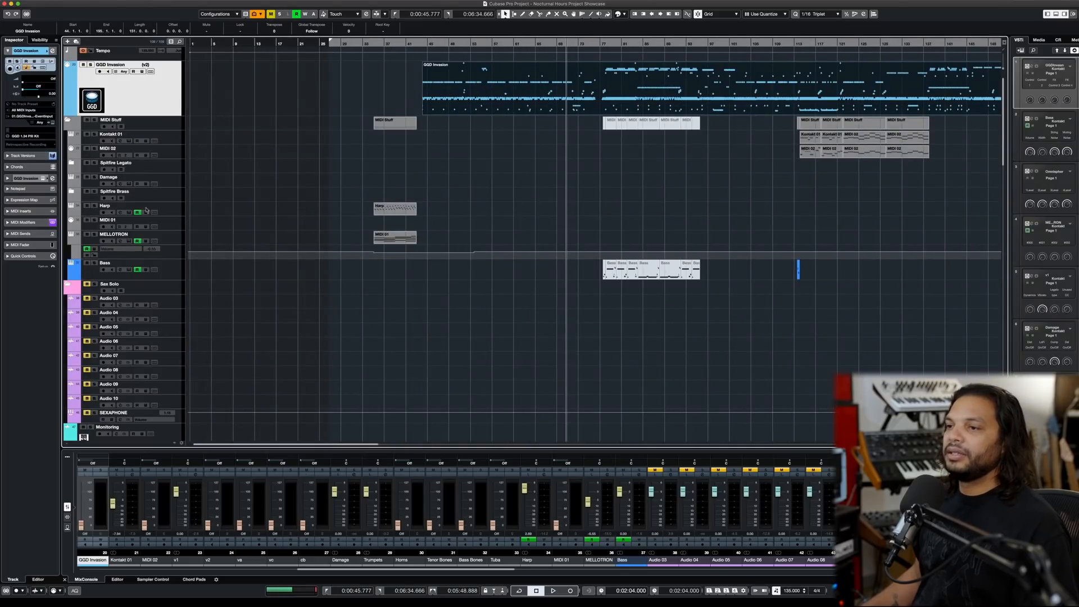
- Clear all mutes and look over the Bass, Reamped and Renders guitar tracks across the song
left_click(270, 14)
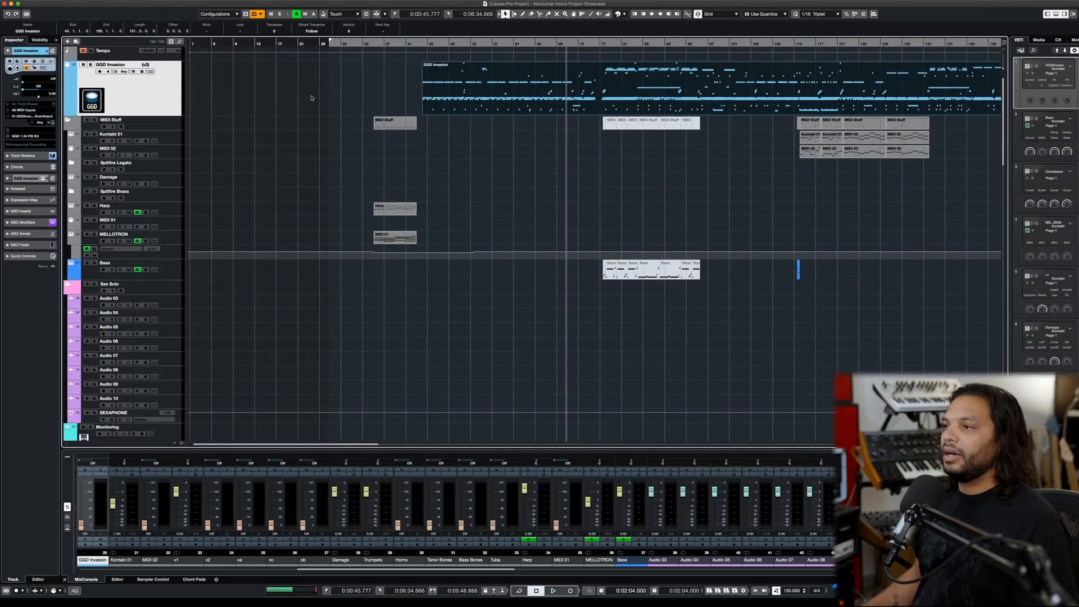
key("space")
scroll(385, 134, "down", 15)
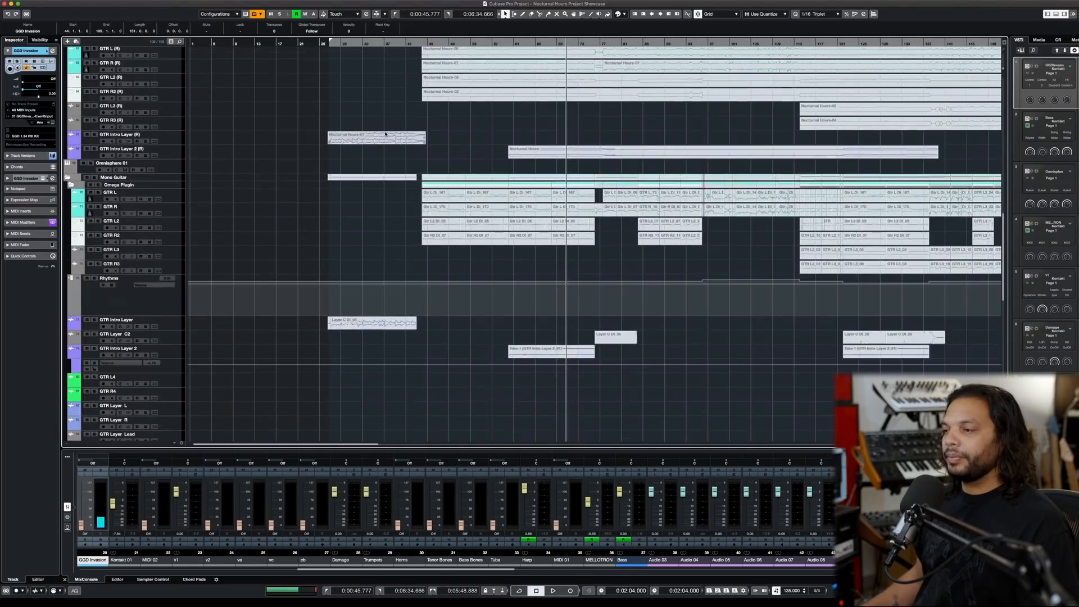
scroll(385, 133, "up", 15)
scroll(385, 134, "down", 8)
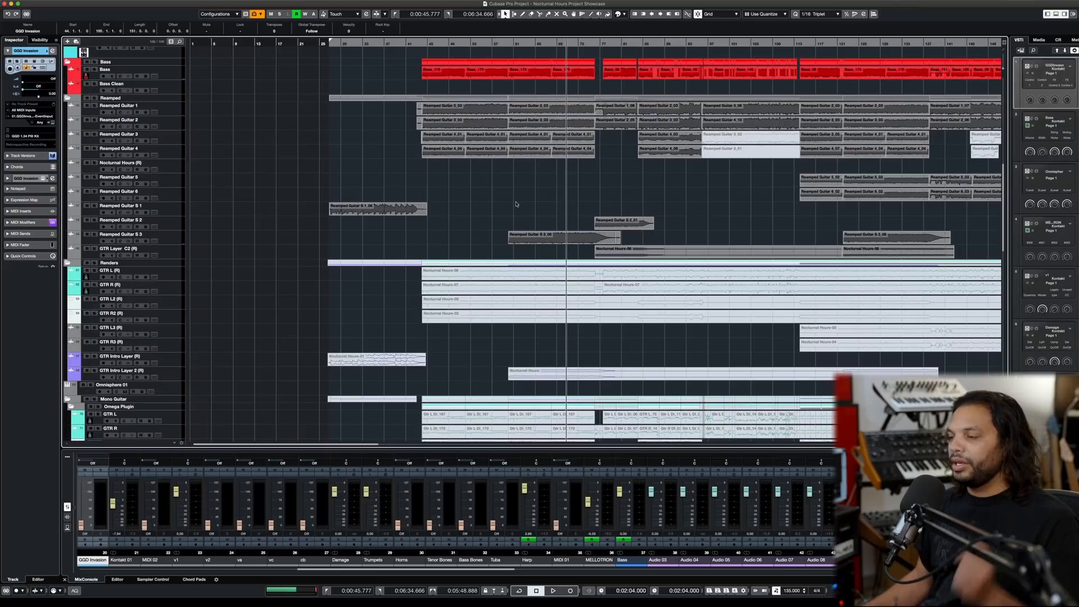
key("g")
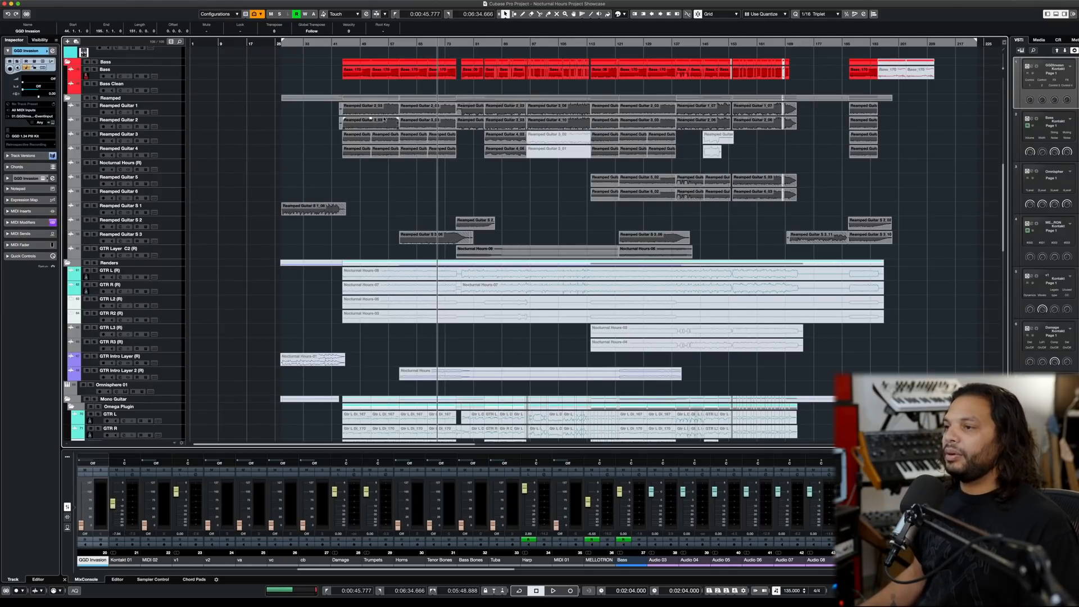
scroll(384, 119, "up", 5)
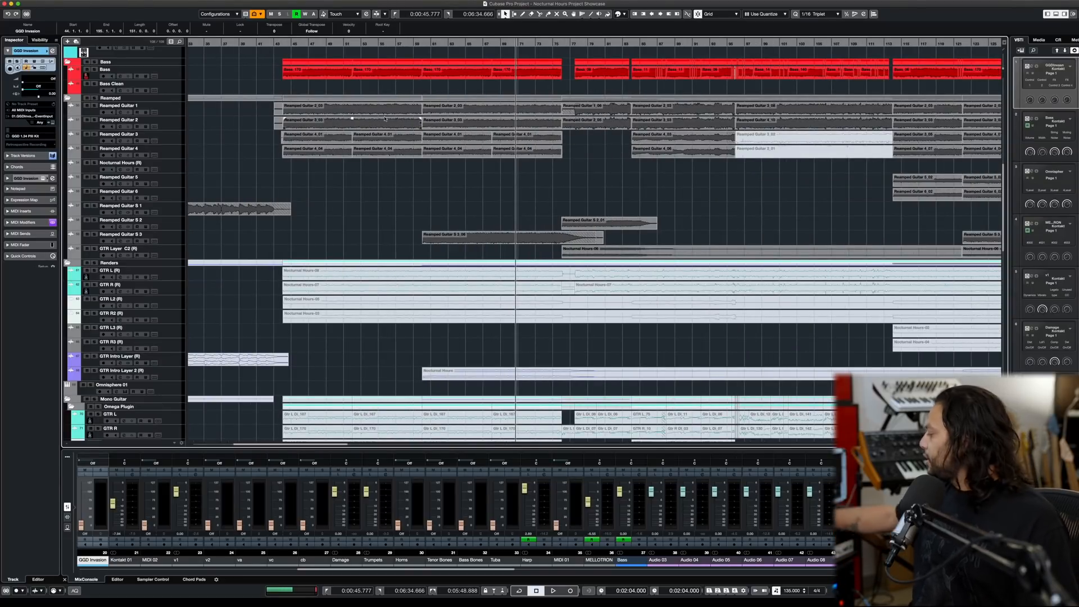
- Solo Reamped Guitar 1 and 2, audition them from where the first bass part begins, and clear their solos
left_click(282, 44)
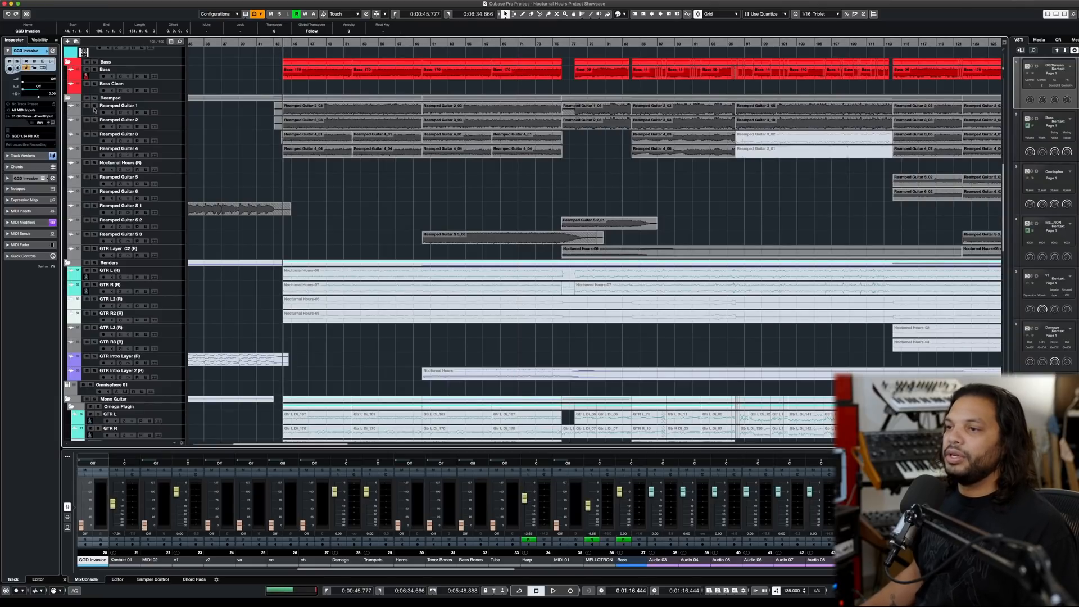
left_click_drag(95, 106, 94, 120)
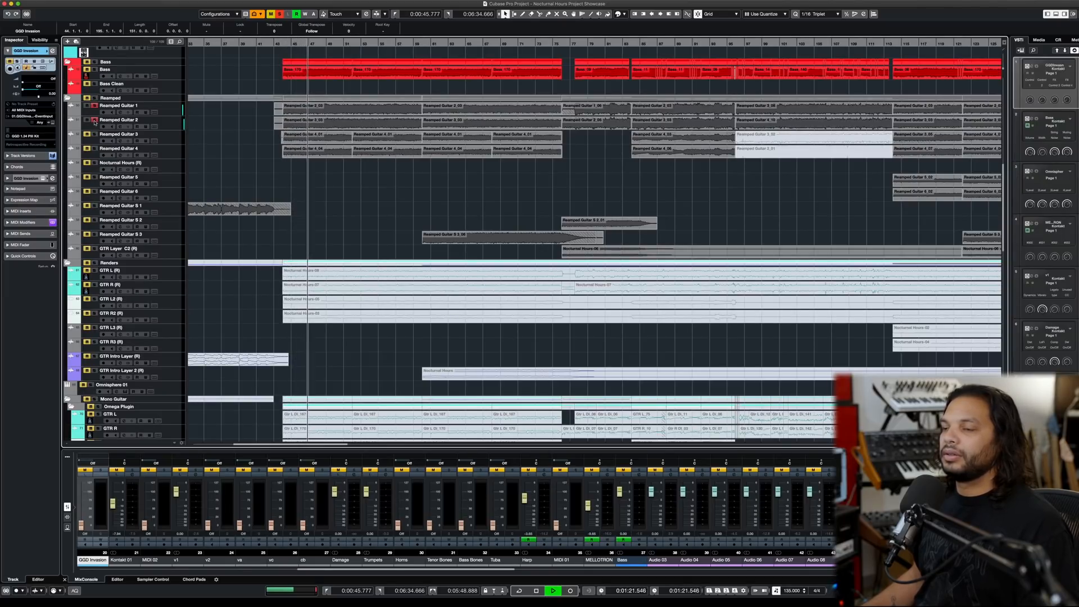
key("space")
left_click(95, 119)
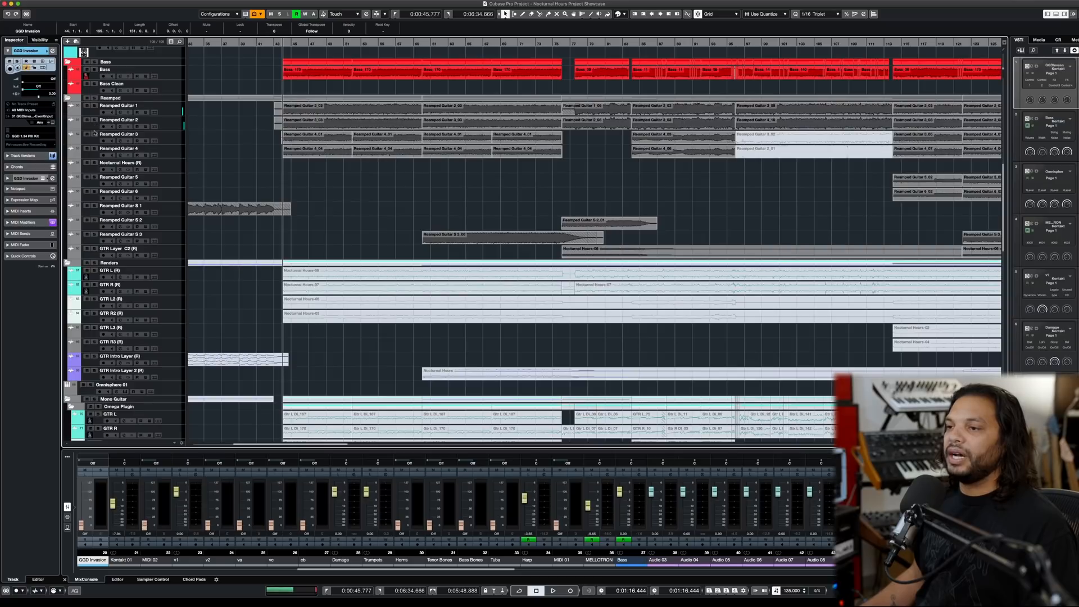
- Solo Reamped Guitar 3 and 4, audition them from the same point, and clear their solos
left_click(95, 133)
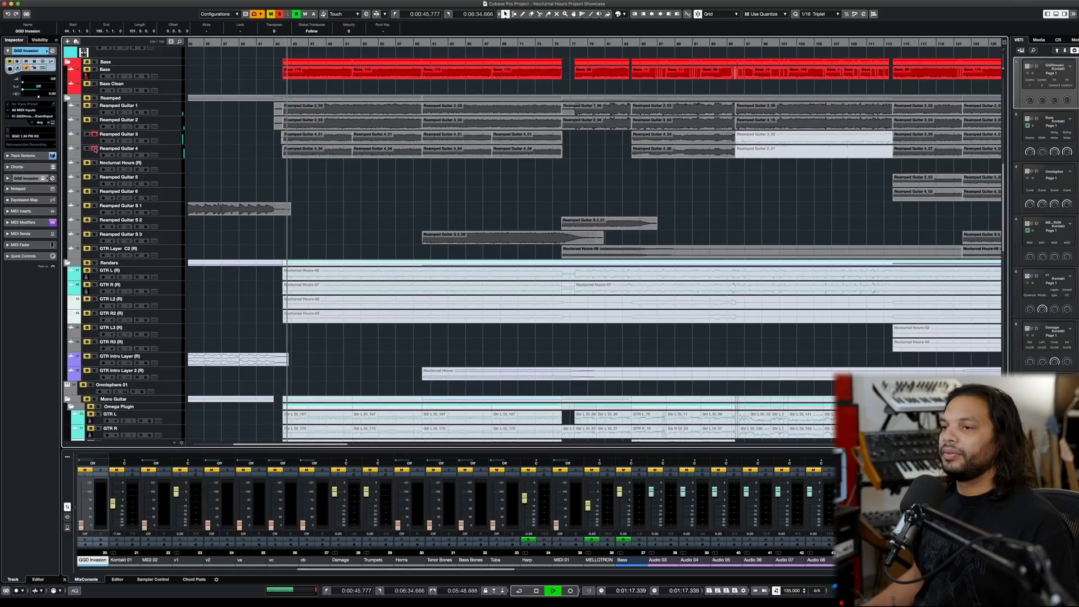
key("space")
left_click(94, 148)
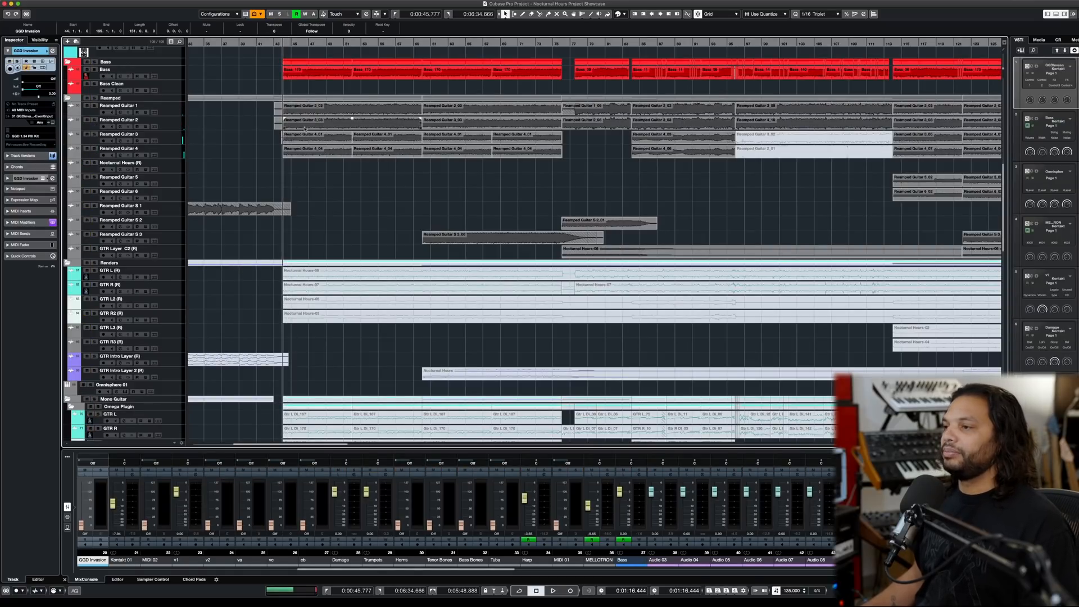
- Briefly audition the full mix from where the second block of Reamped Guitar 3 and 4 parts begins
key("g")
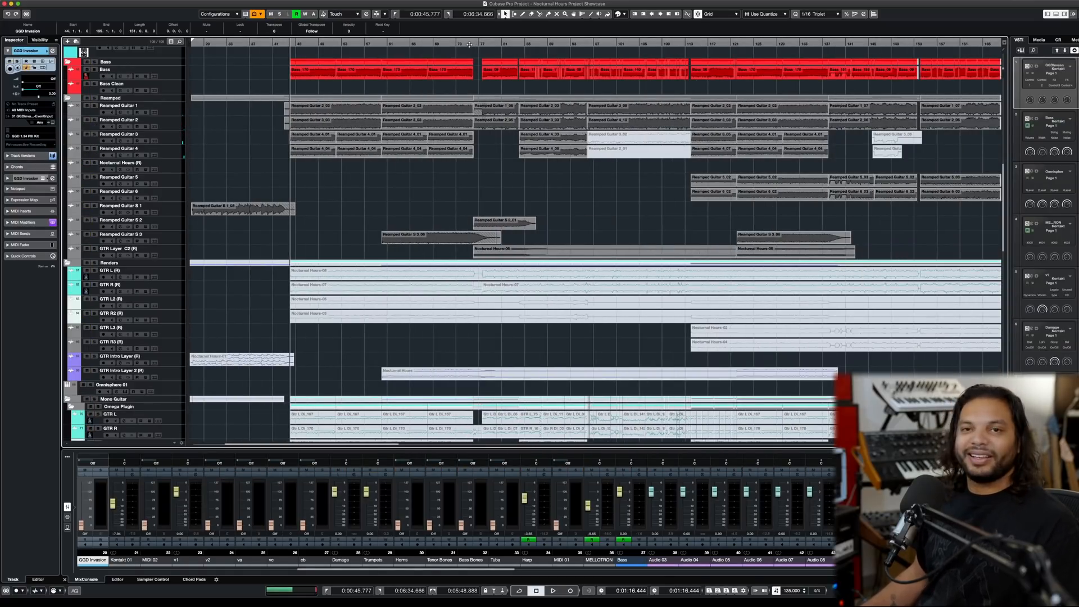
left_click(521, 46)
key("space")
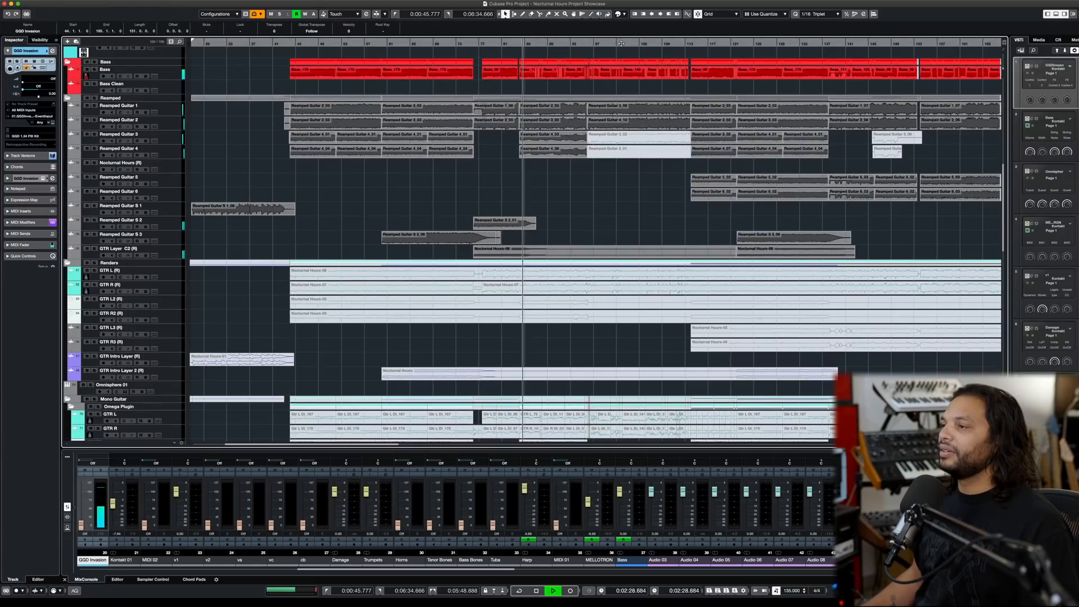
key("space")
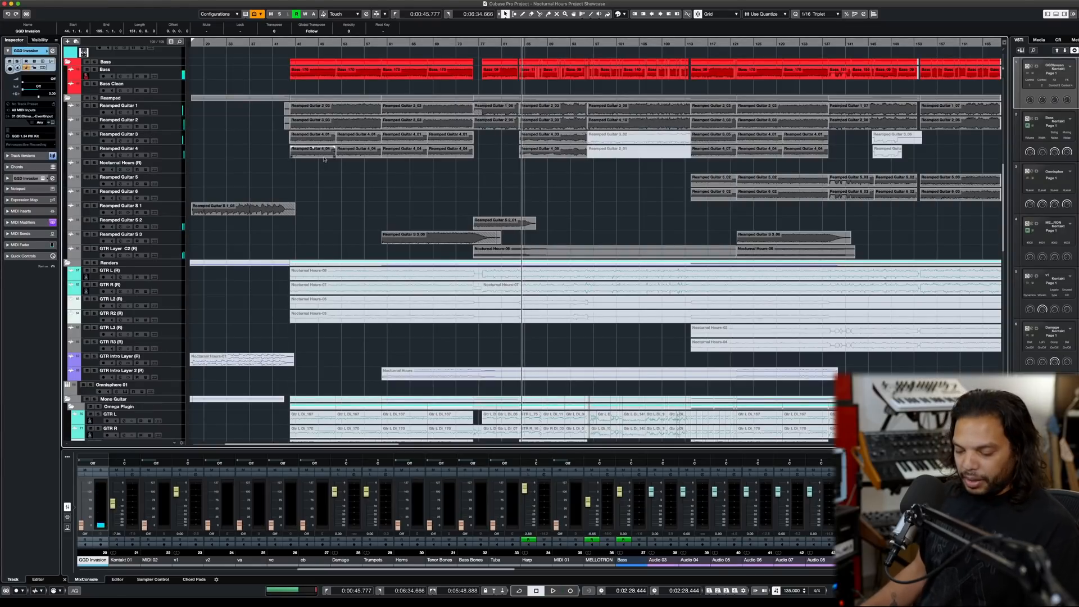
- Open the MixConsole and bring the Drums, Kick Sum and other drum group channels into view
key("F3")
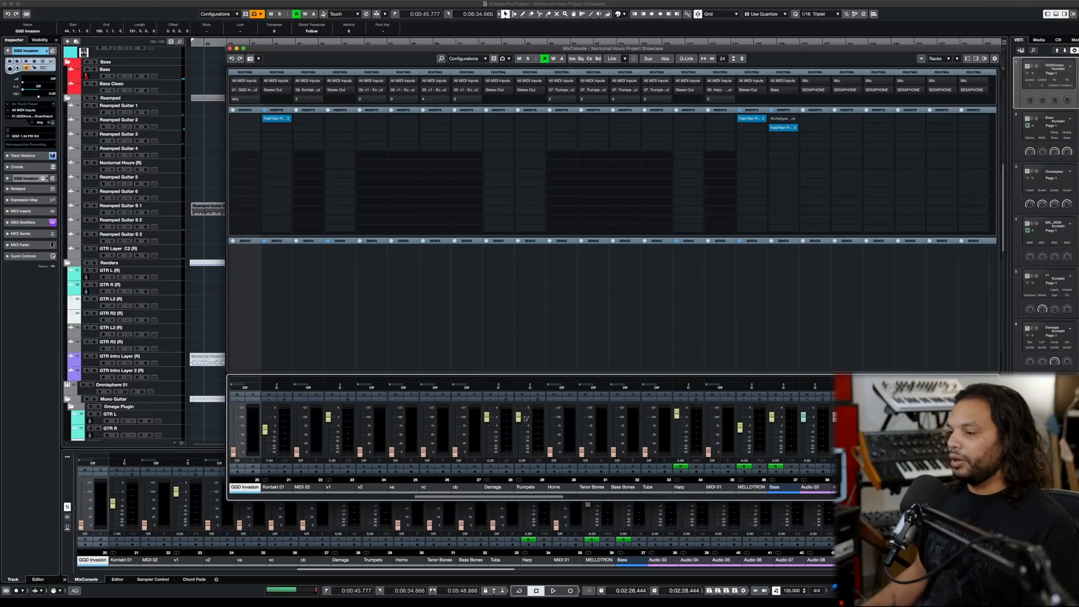
left_click_drag(504, 497, 790, 496)
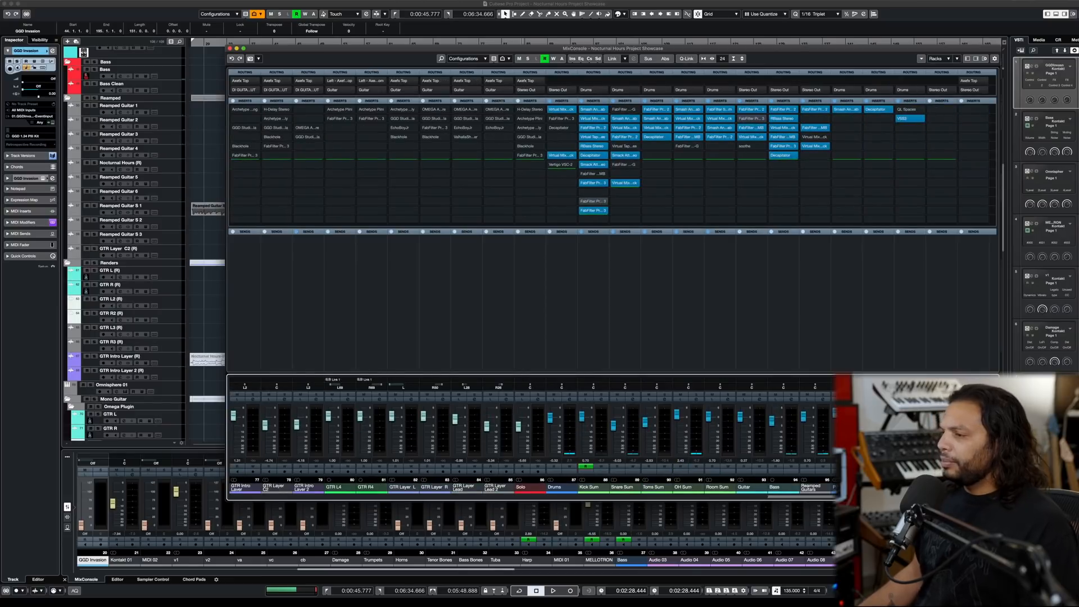
scroll(612, 284, "left", 3)
scroll(612, 284, "right", 4)
scroll(612, 284, "right", 4)
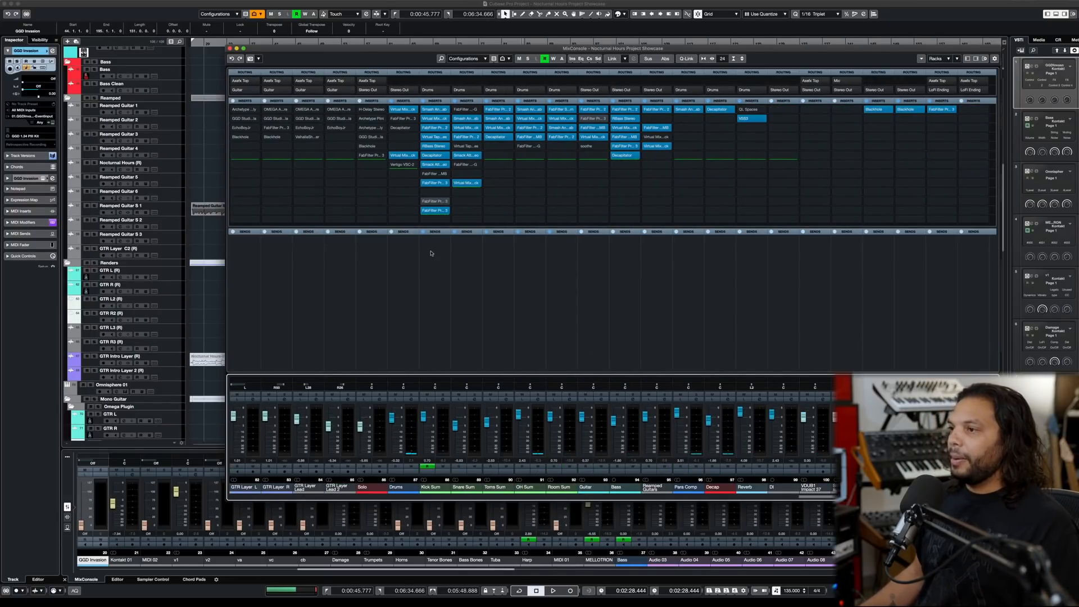
- Solo the Kick Sum channel and audition the kick twice from the same point
left_click(442, 394)
key("space")
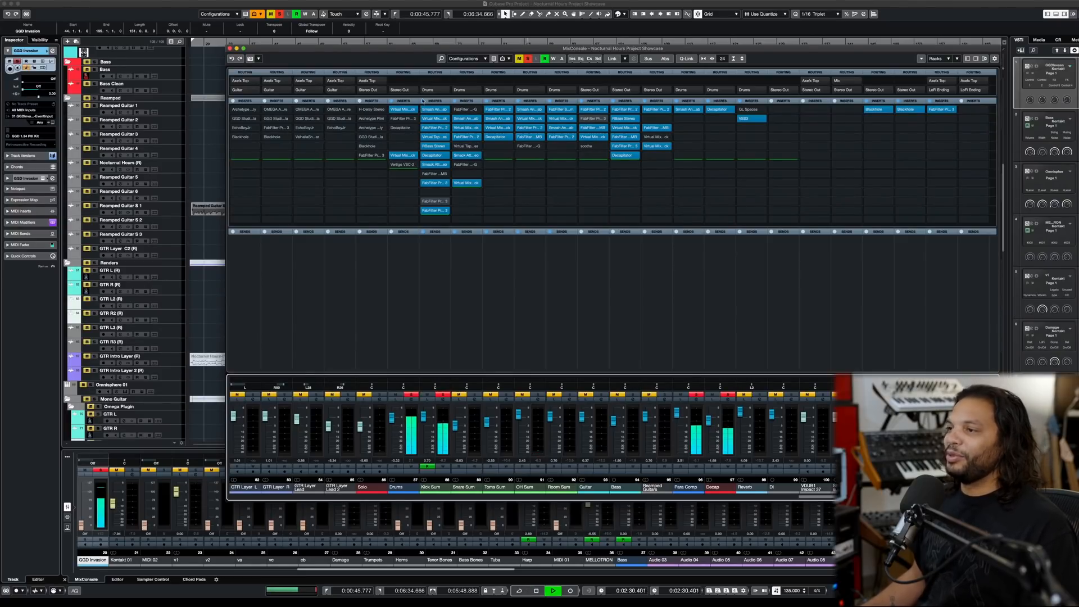
key("space")
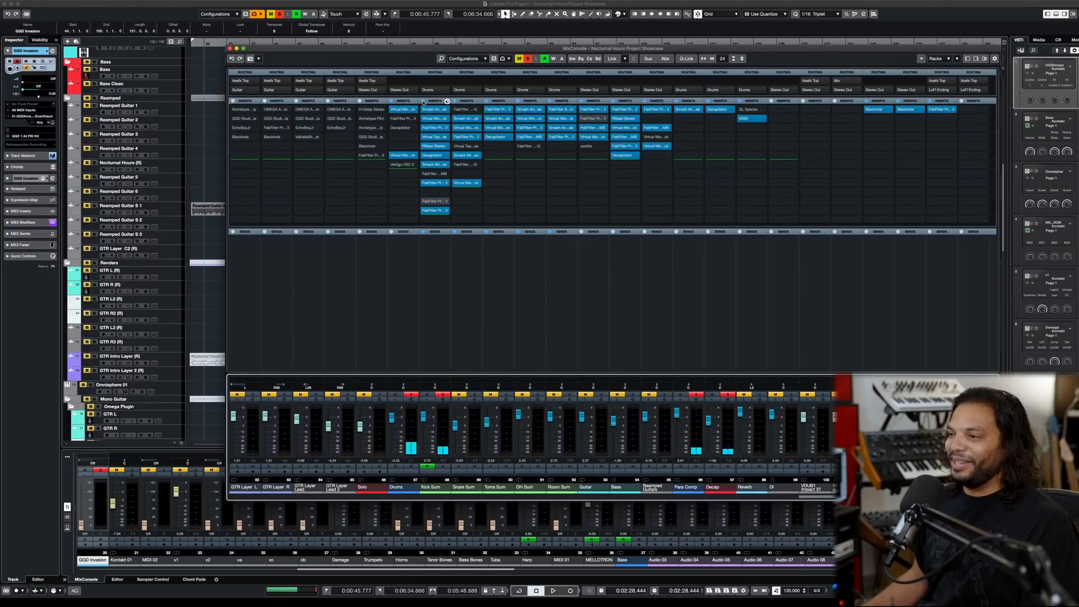
key("space")
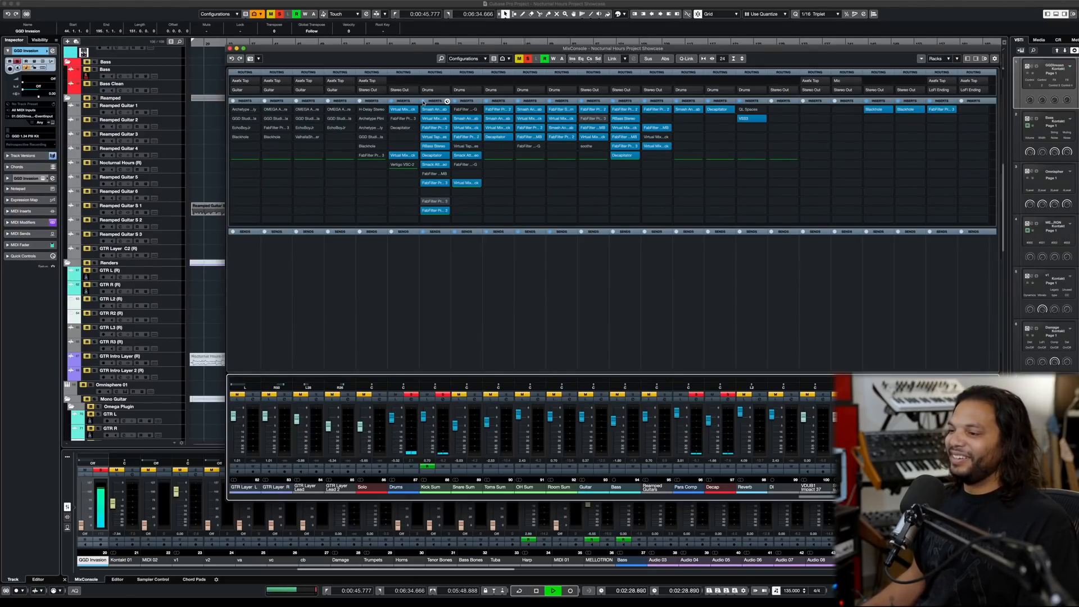
key("space")
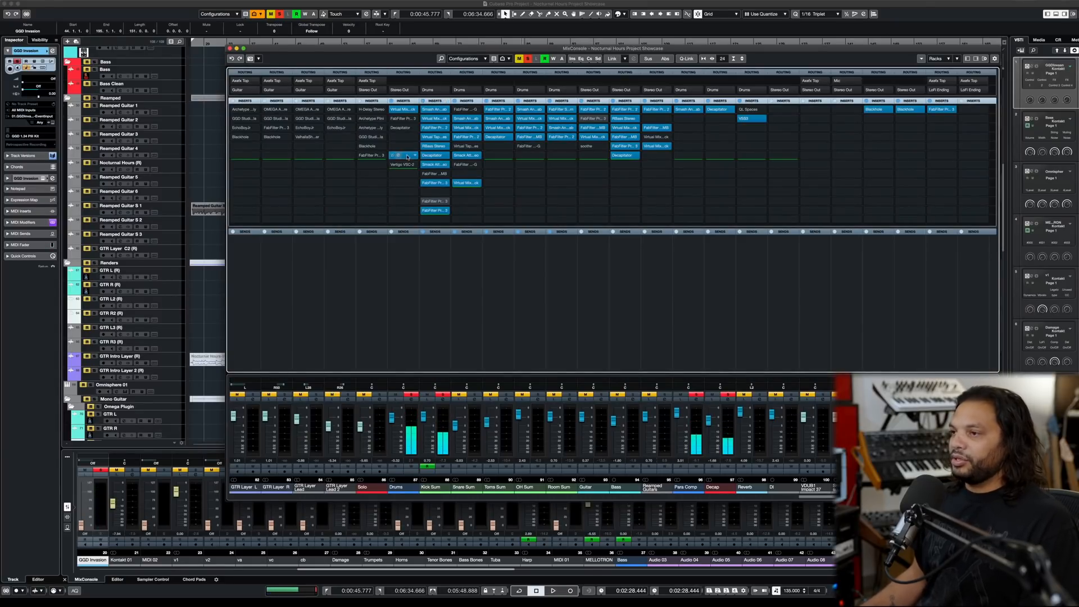
- View the Drum Bus Saturation settings in the Drums channel's Virtual Mix Rack, and compare the kick with that insert bypassed and active
left_click(408, 157)
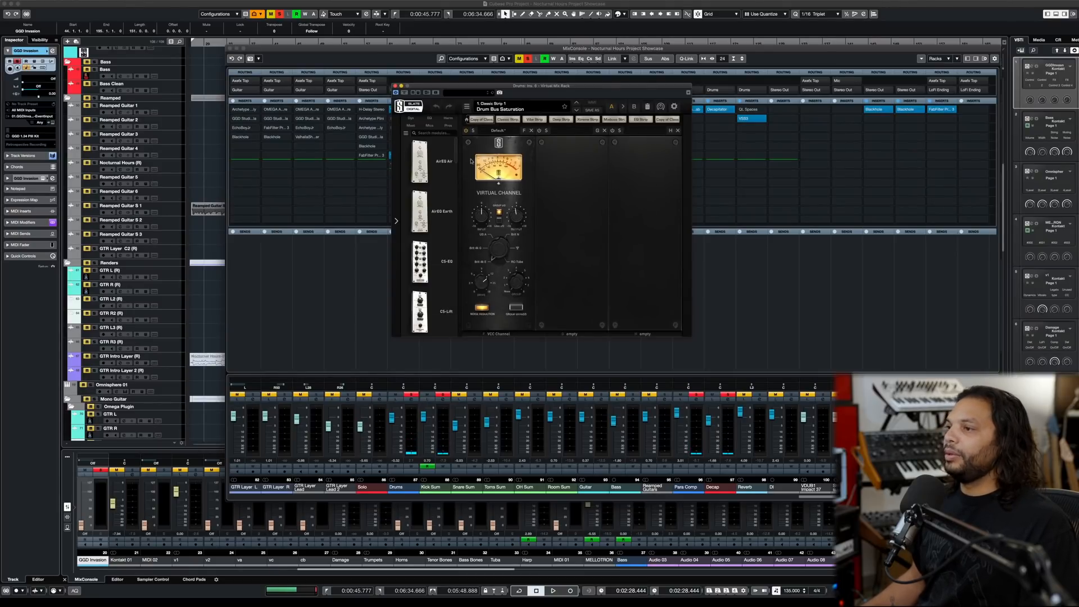
left_click(396, 86)
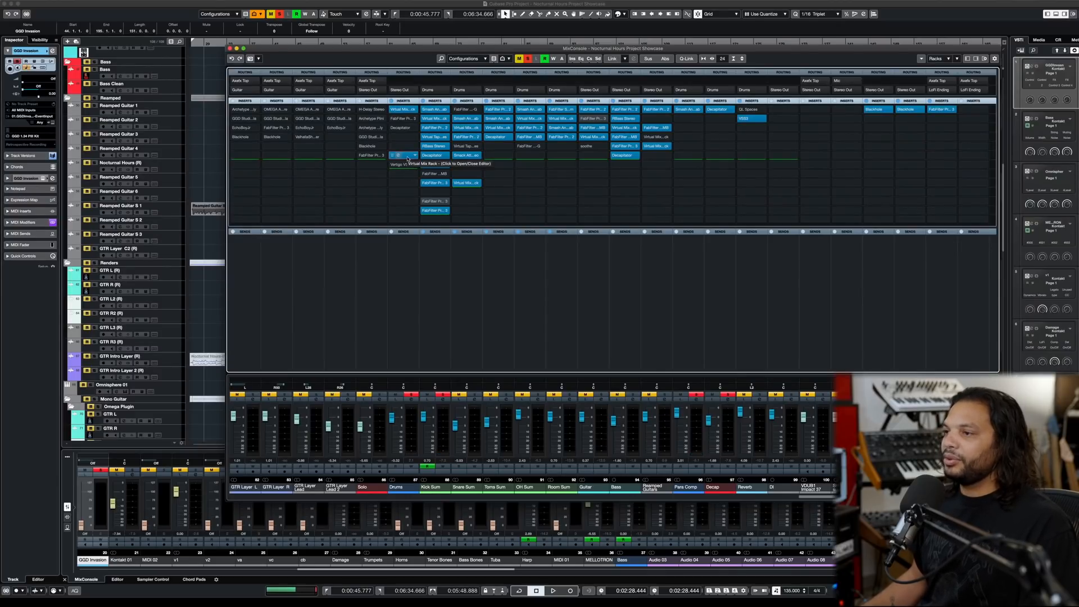
left_click(392, 155)
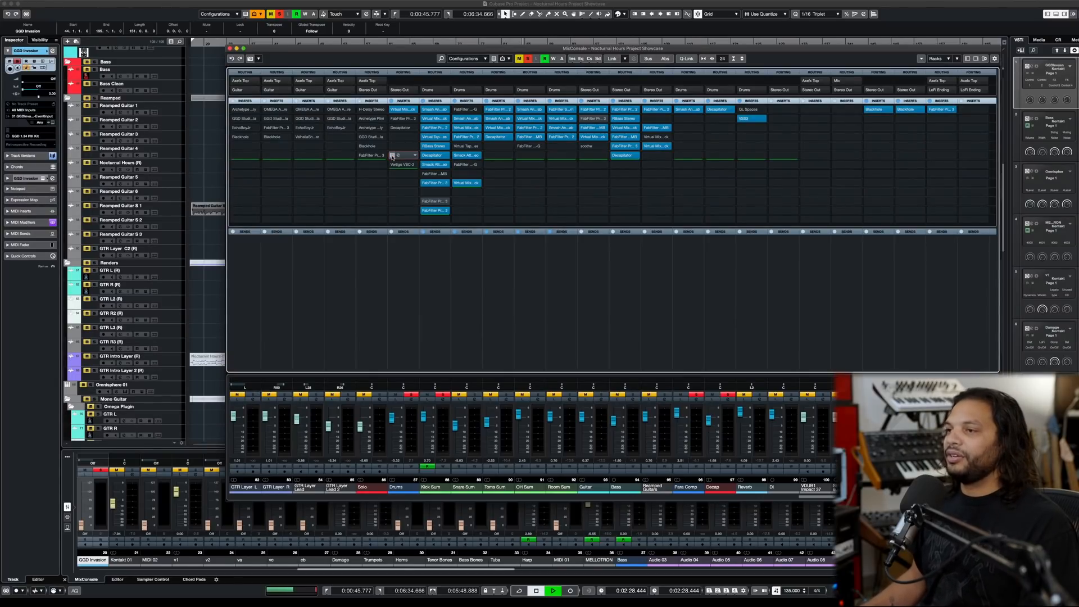
left_click(392, 155)
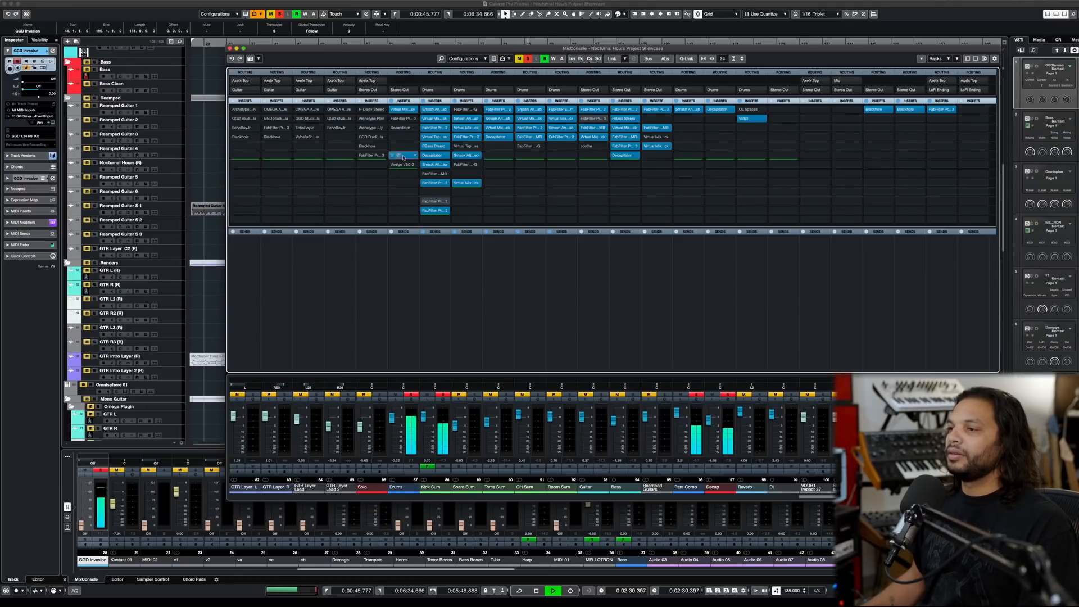
key("space")
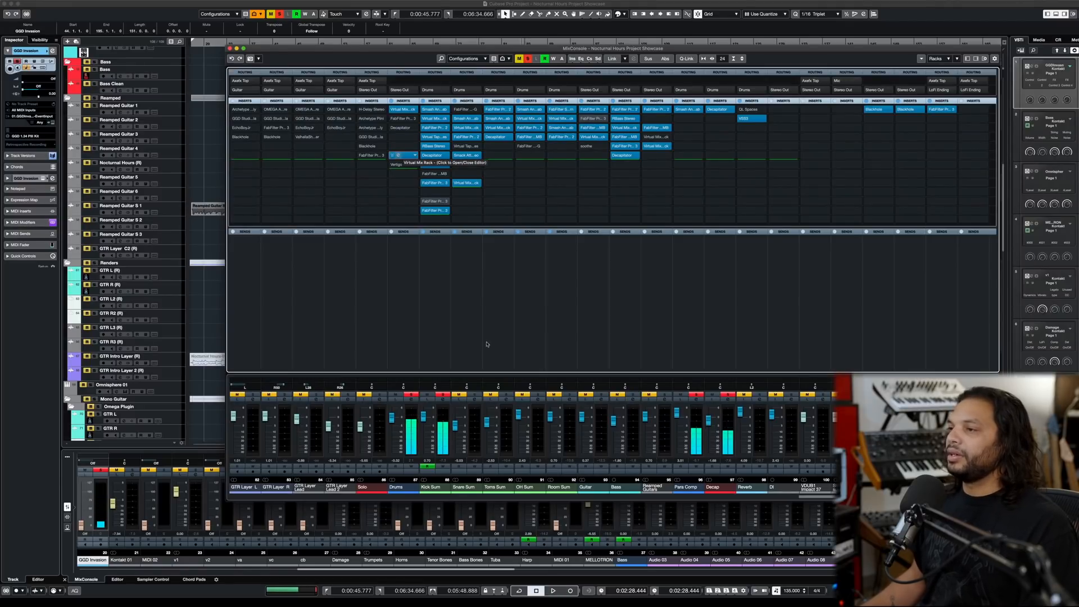
- Replace the kick solo with a Drums channel solo, compare the kit with the saturation insert bypassed and active, and view its settings
left_click(527, 59)
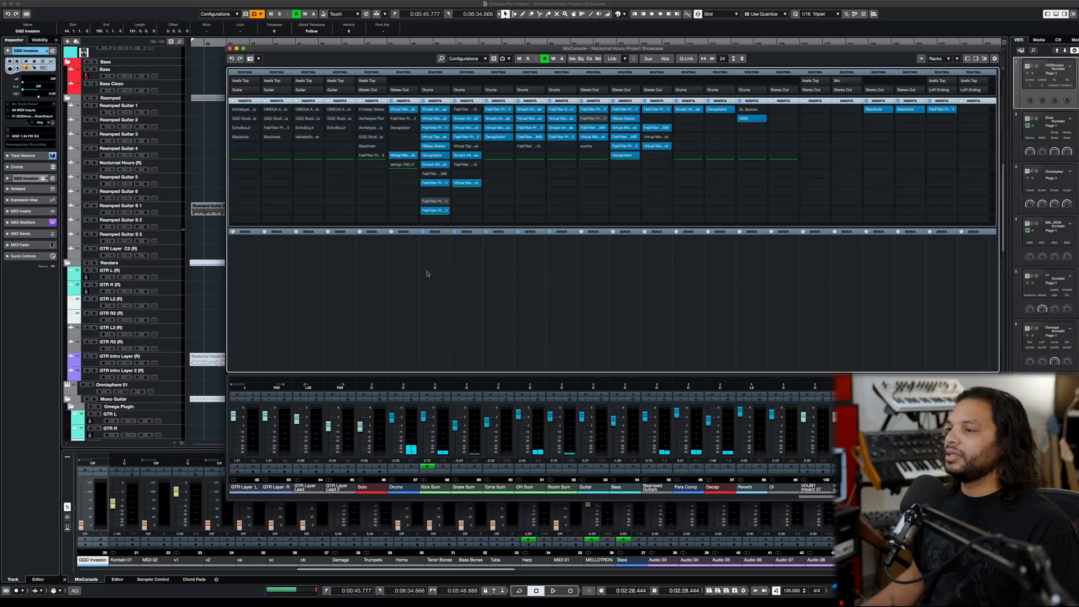
left_click(411, 395)
key("space")
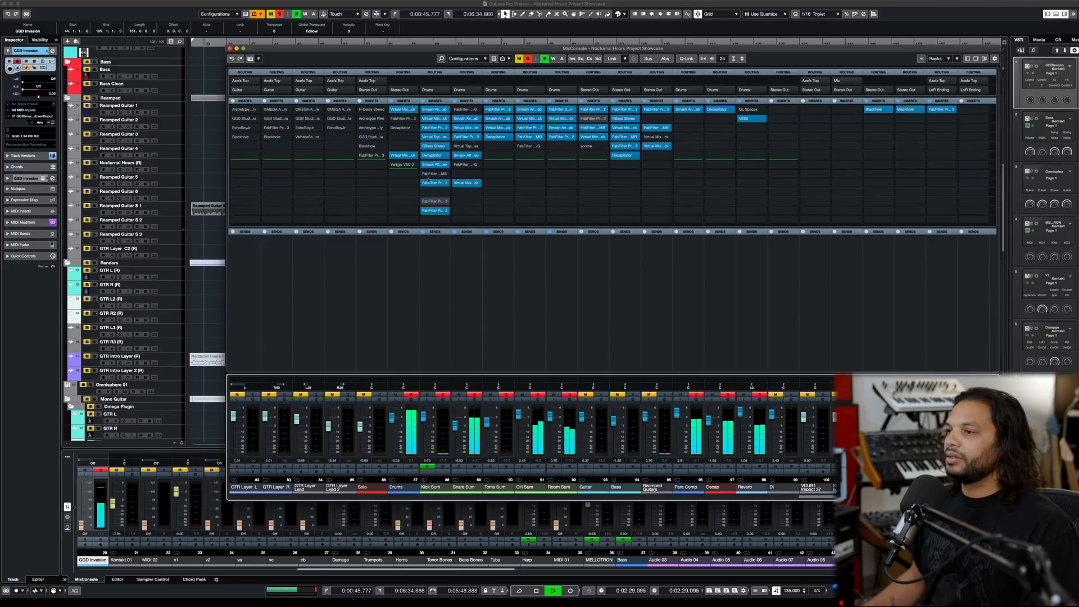
left_click(393, 156)
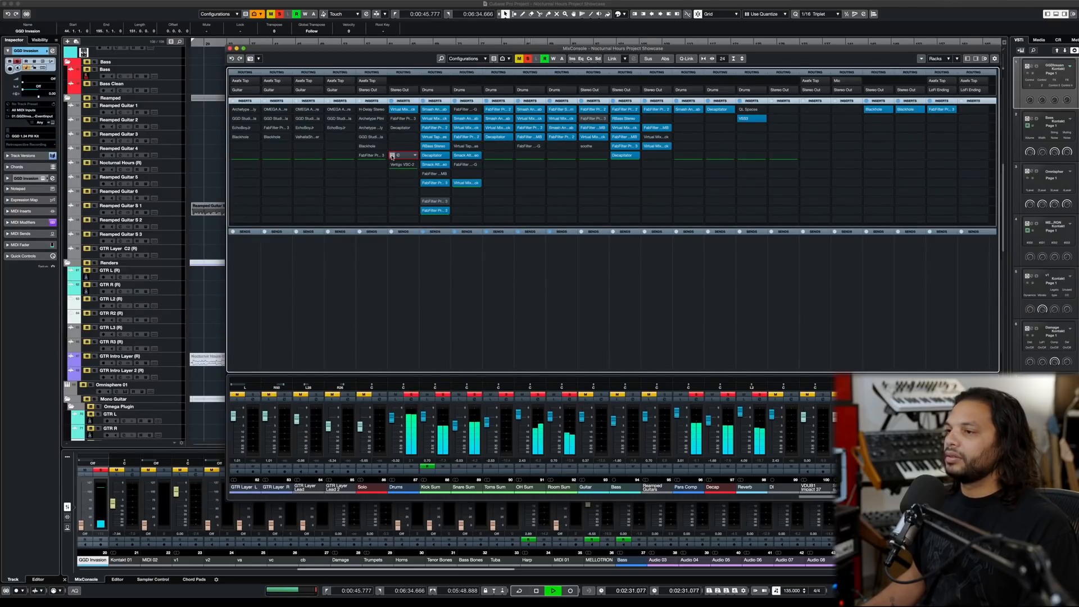
left_click(393, 156)
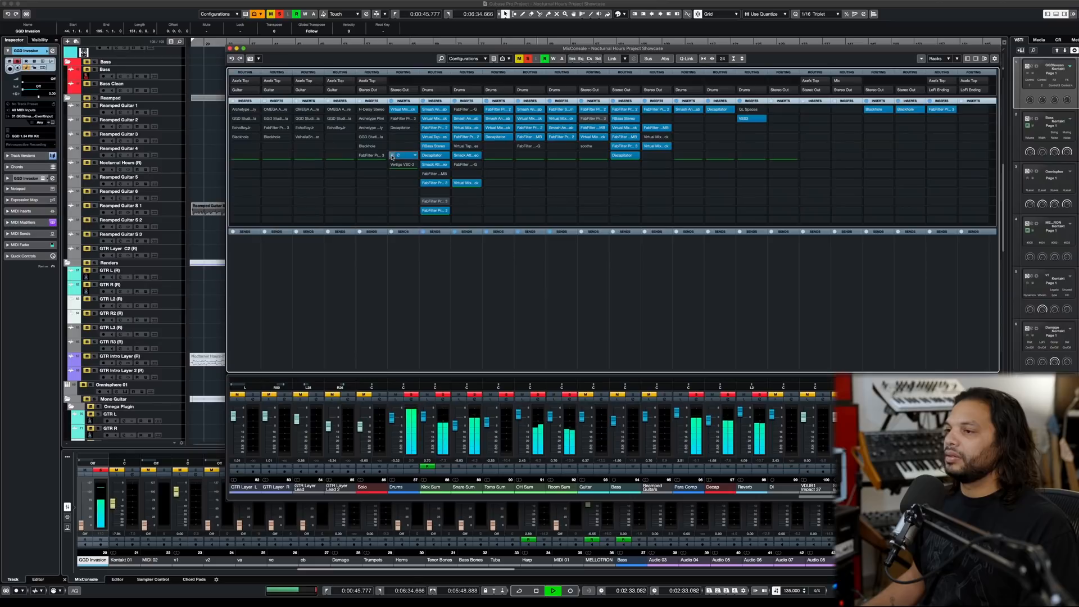
left_click(398, 156)
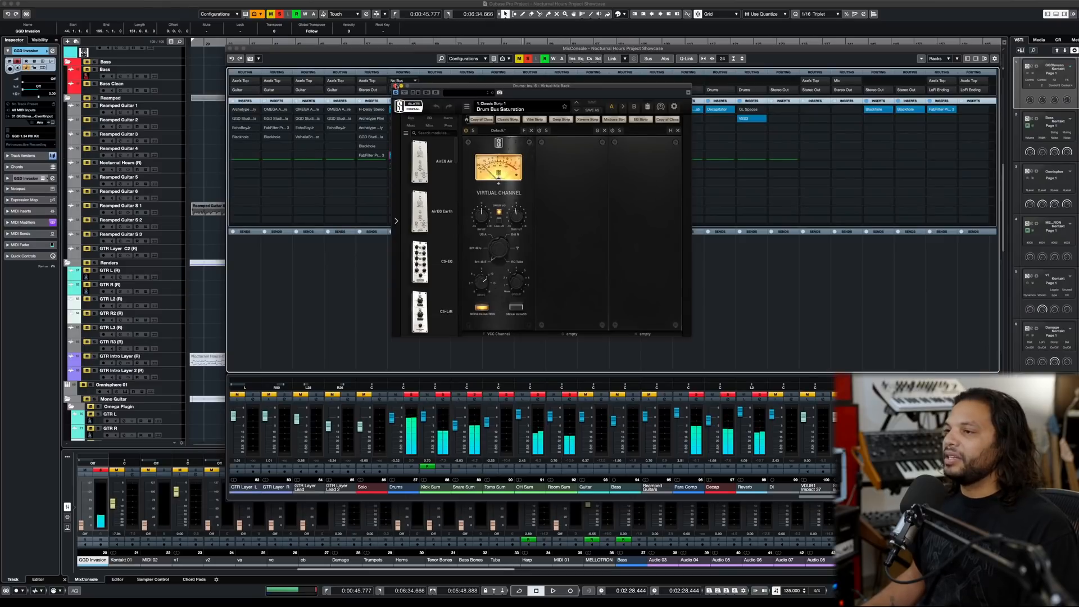
left_click(395, 85)
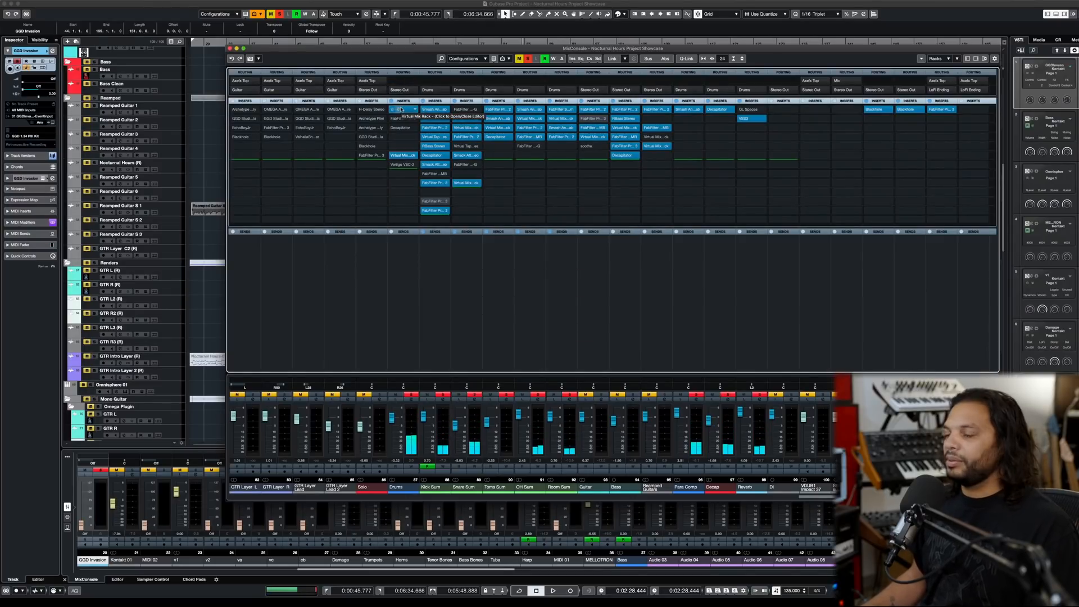
- View the settings of the Drums channel's first Virtual Mix Rack insert, holding Revival and the Custom Series Equalizer, while auditioning the kit
left_click(403, 110)
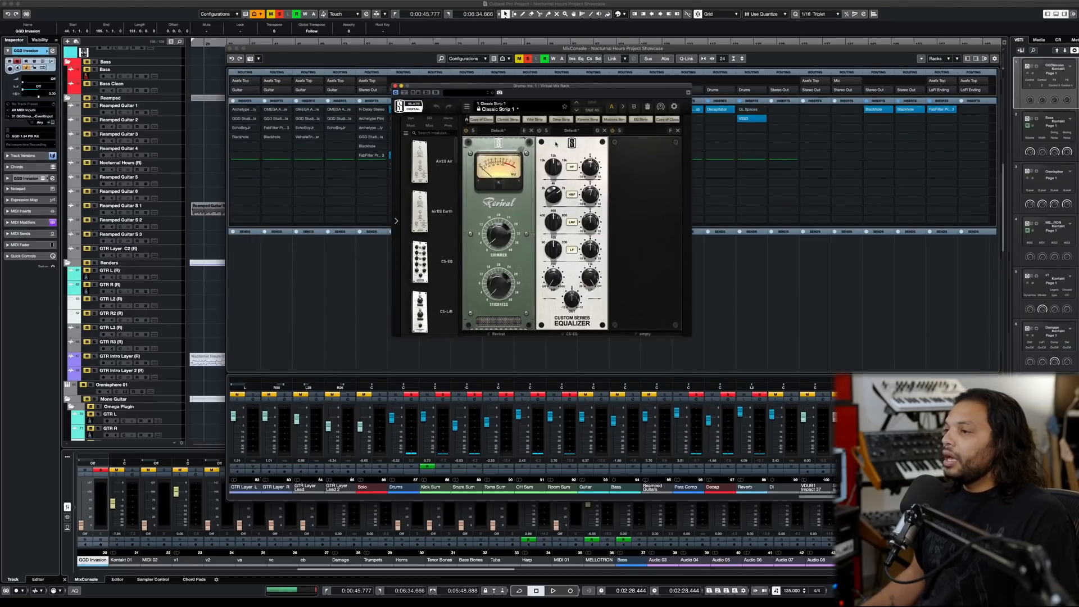
key("space")
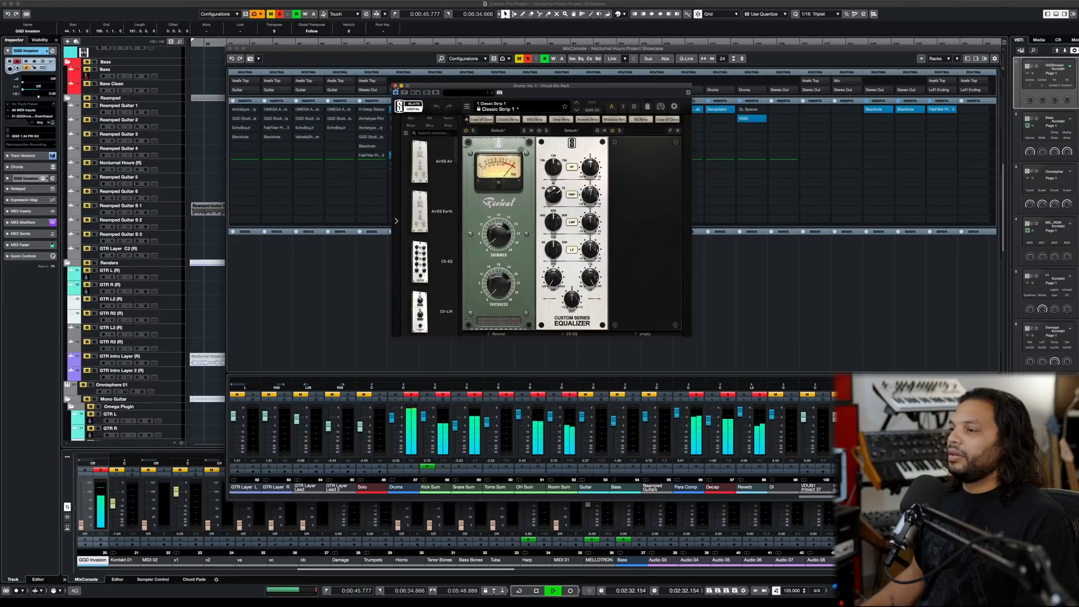
left_click(395, 85)
key("space")
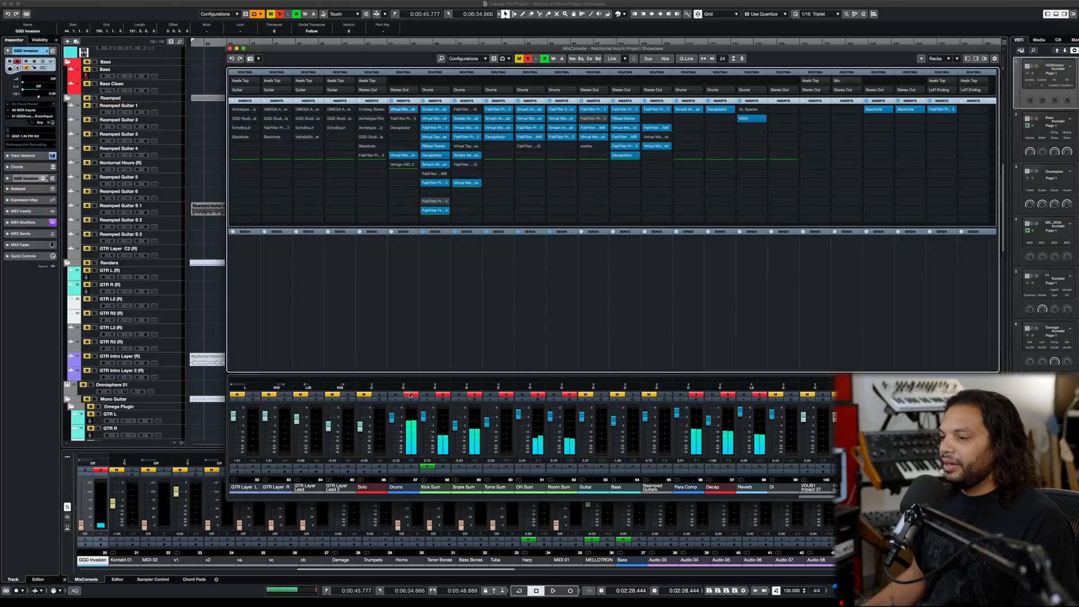
- Replace the Drums channel solo with a Kick Sum solo and audition the kick
left_click(410, 394, "ctrl")
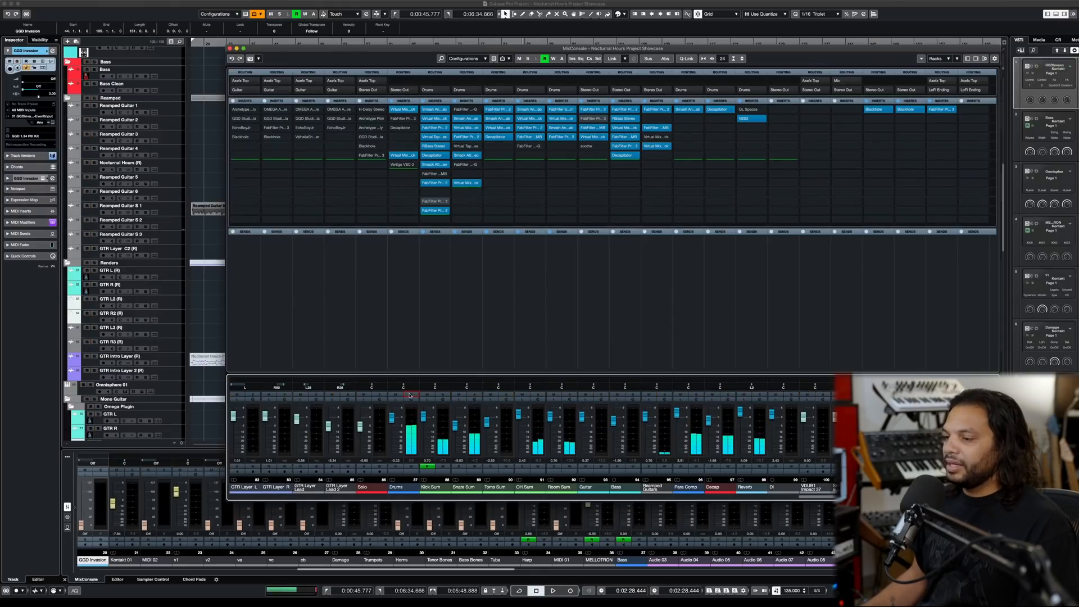
left_click(442, 395)
key("space")
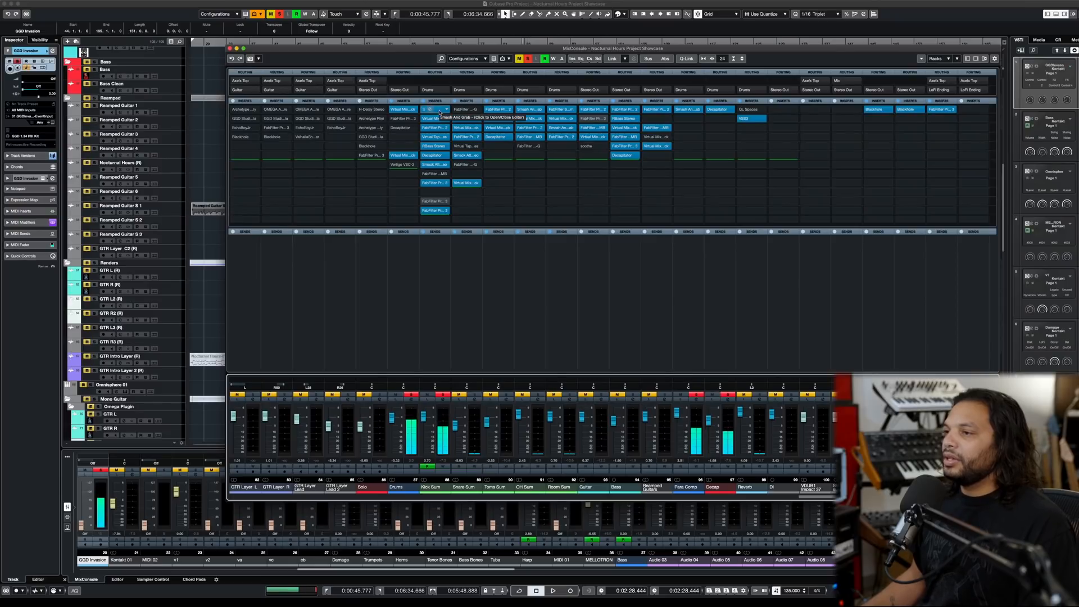
key("space")
- View the Smash and Grab settings in the Kick Sum channel's first insert while playing the kick
left_click(440, 112)
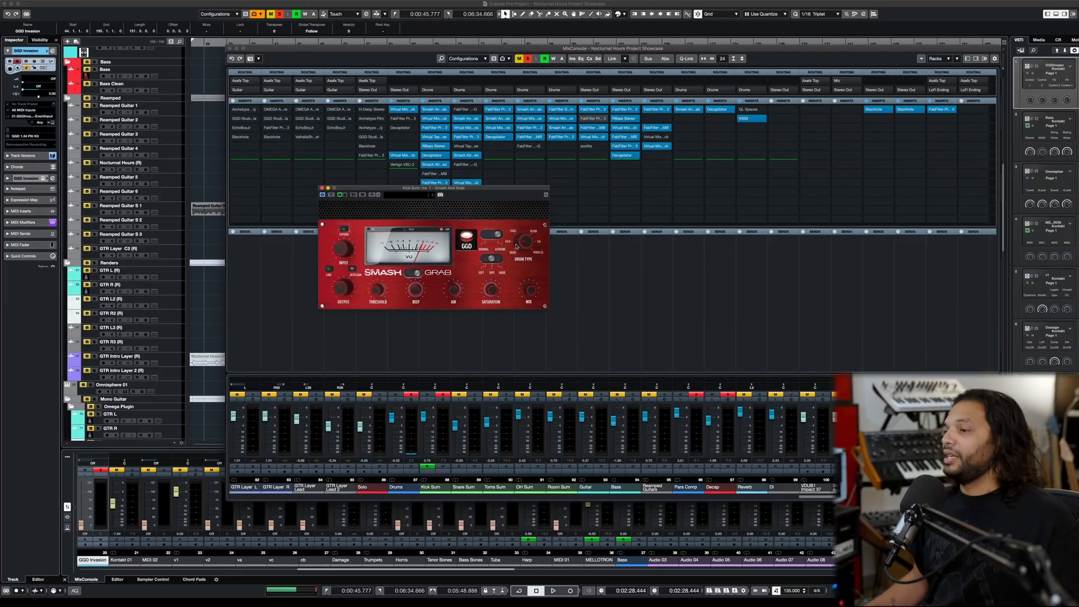
key("space")
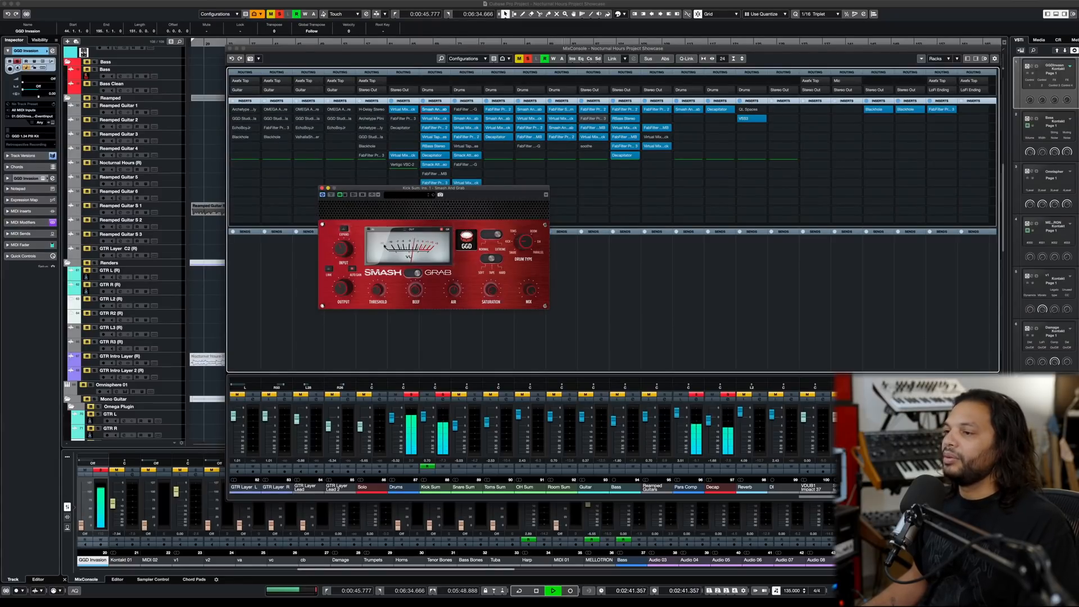
key("space")
left_click(322, 188)
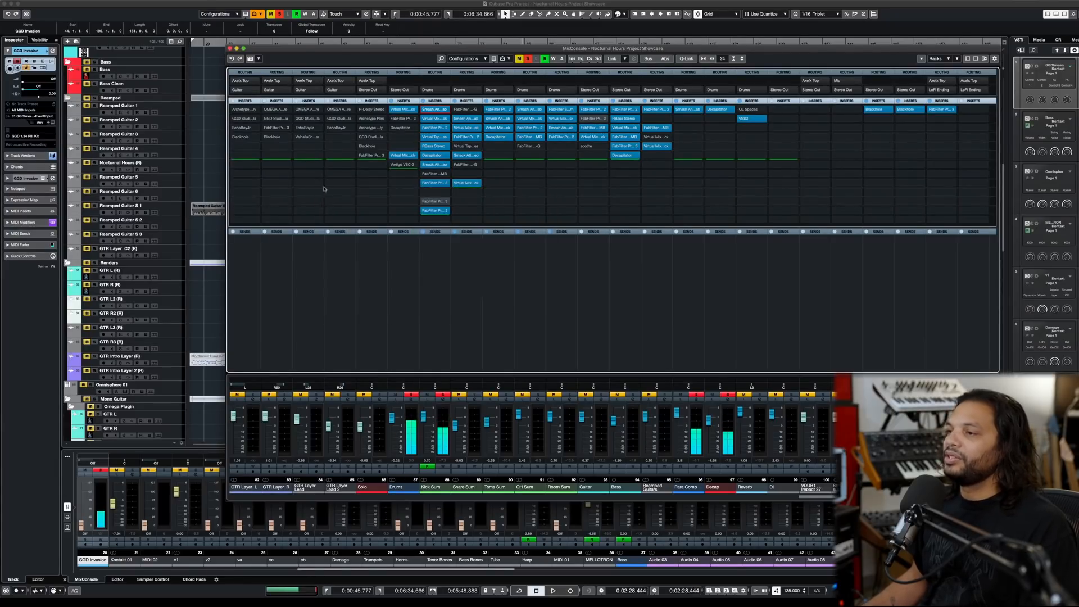
- View the three equalizers in the Kick Sum's Virtual Mix Rack insert and compare the kick with that insert bypassed and active
left_click(440, 120)
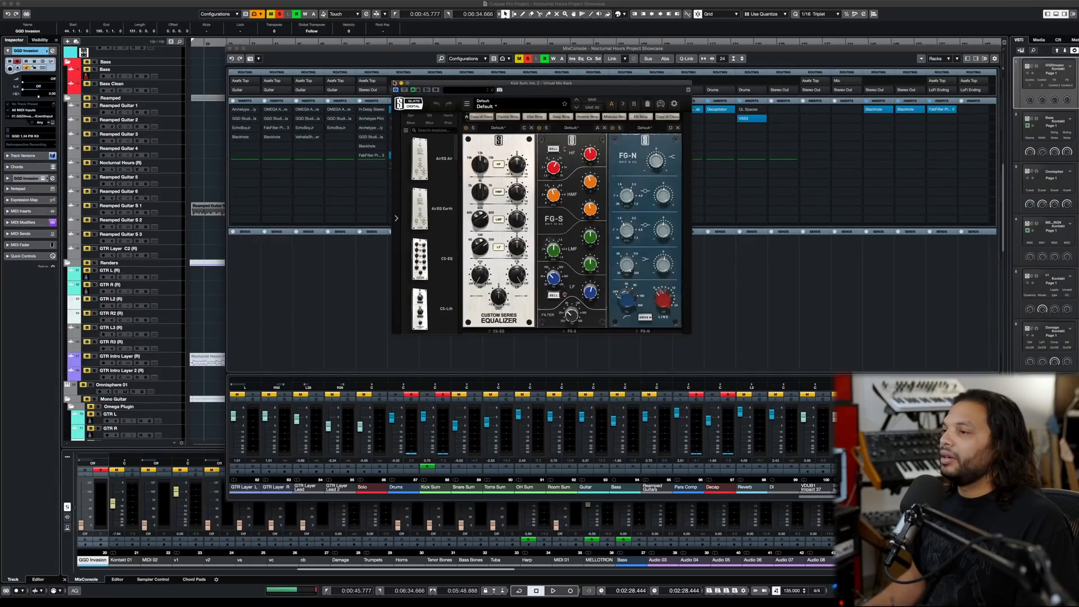
key("space")
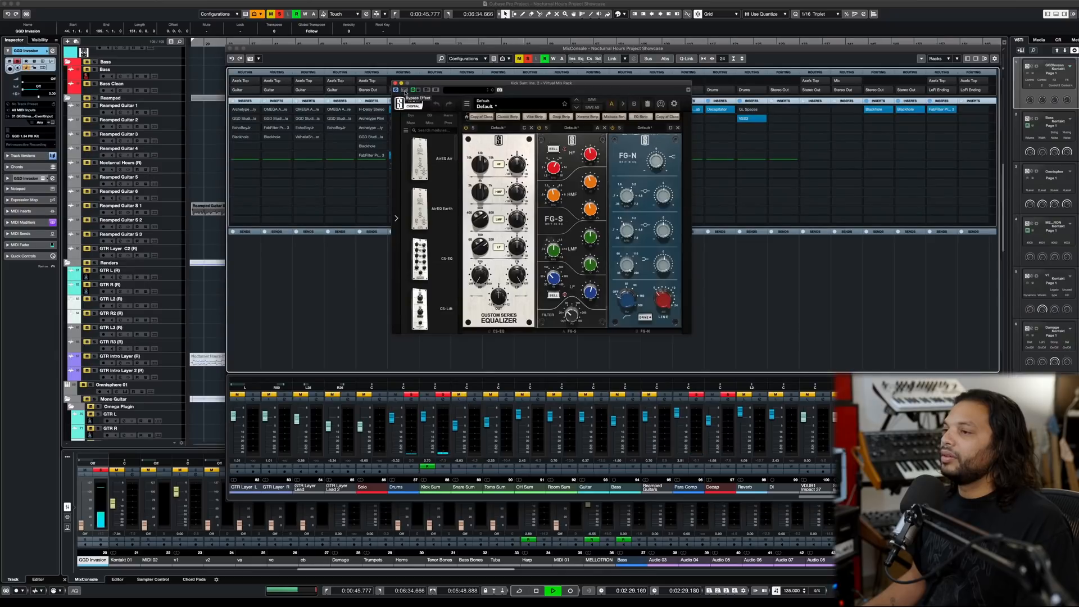
left_click(404, 89)
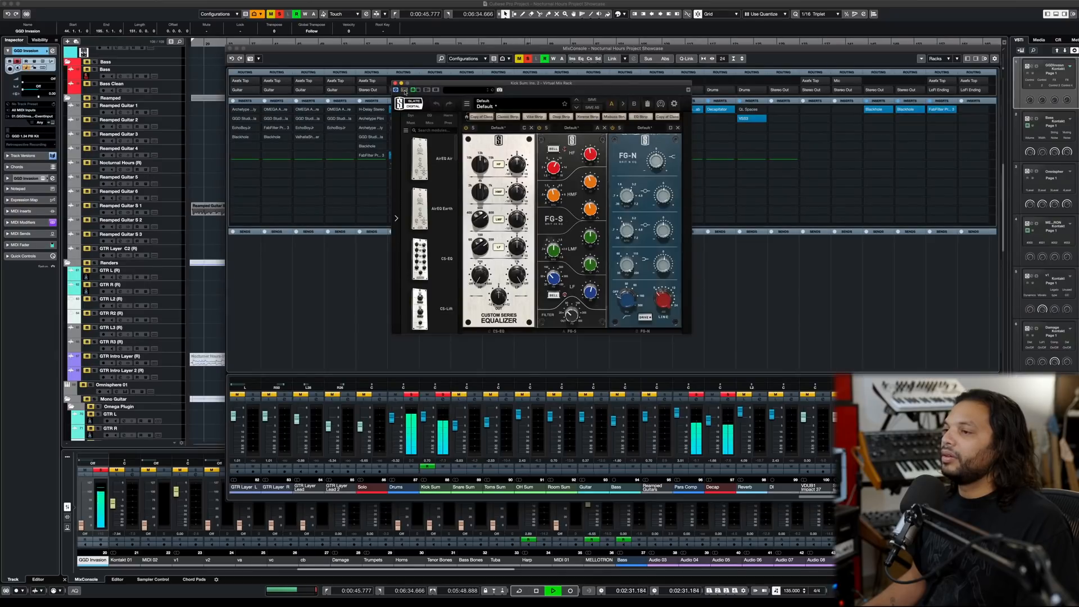
left_click(395, 83)
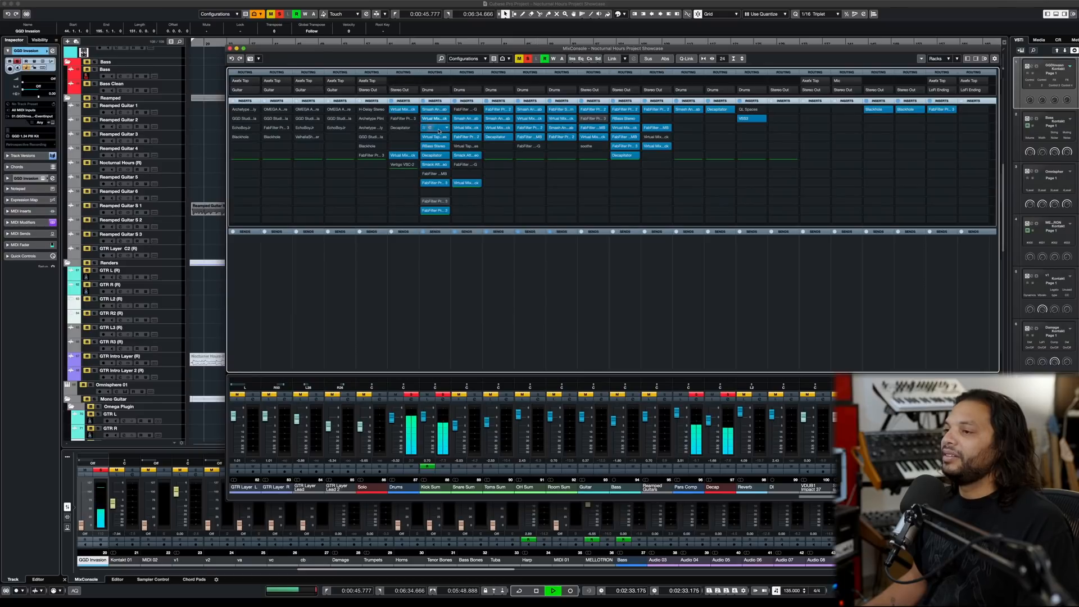
key("space")
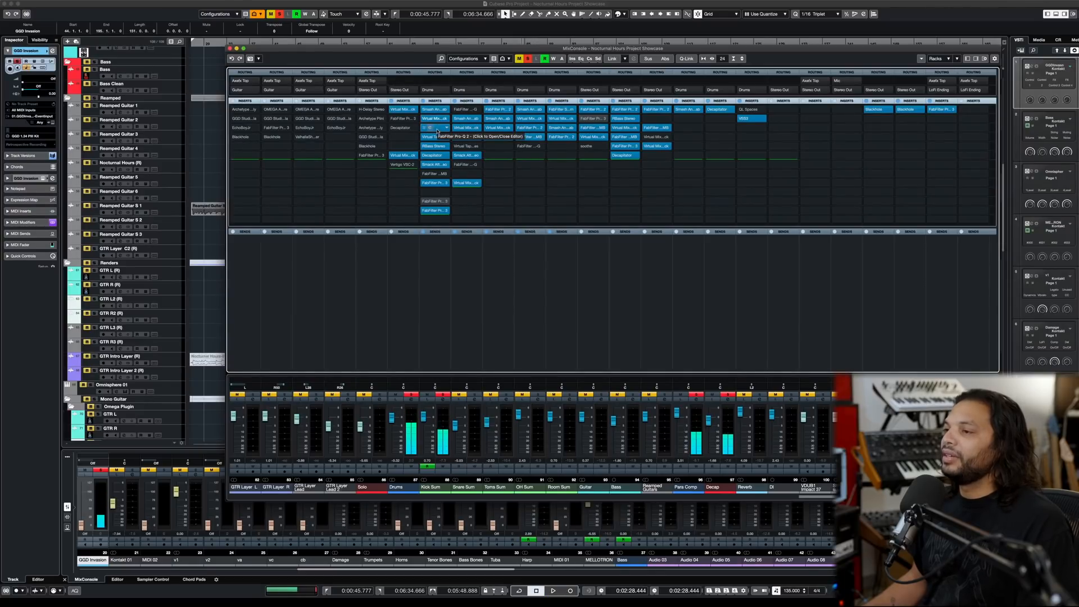
- Bypass all Kick Sum inserts and reactivate them from the first one down during playback, viewing the Pro-Q 2 and Virtual Tape Machines settings
left_click(424, 101)
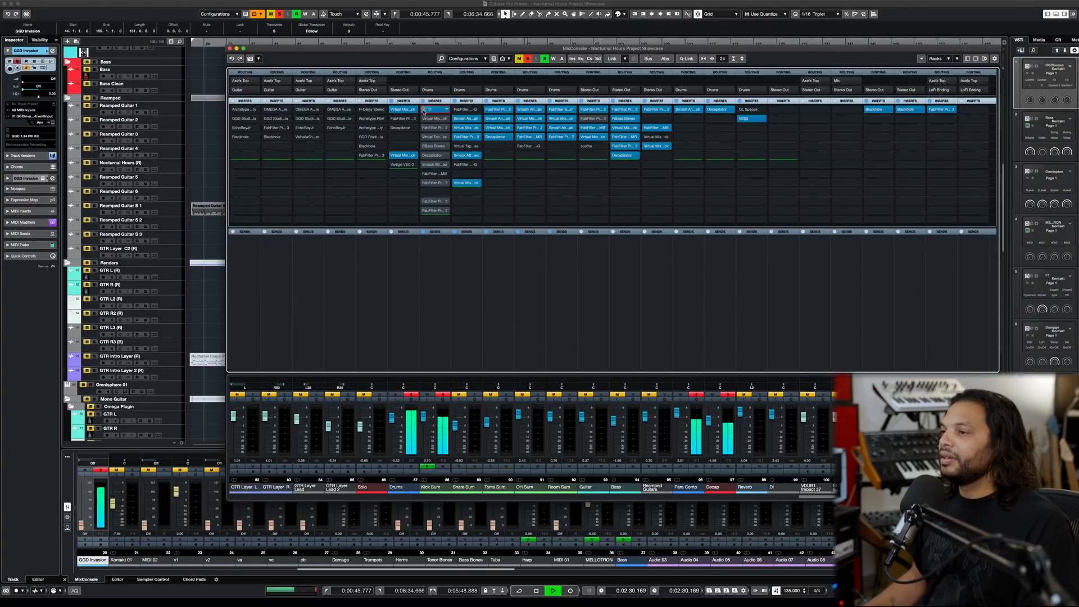
left_click(423, 119)
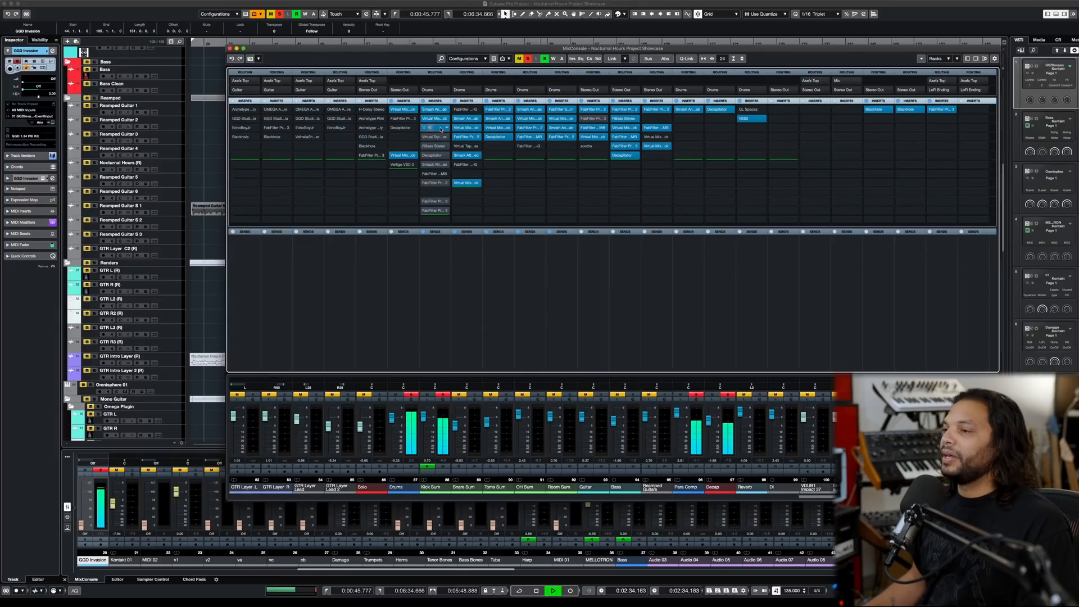
left_click(442, 129)
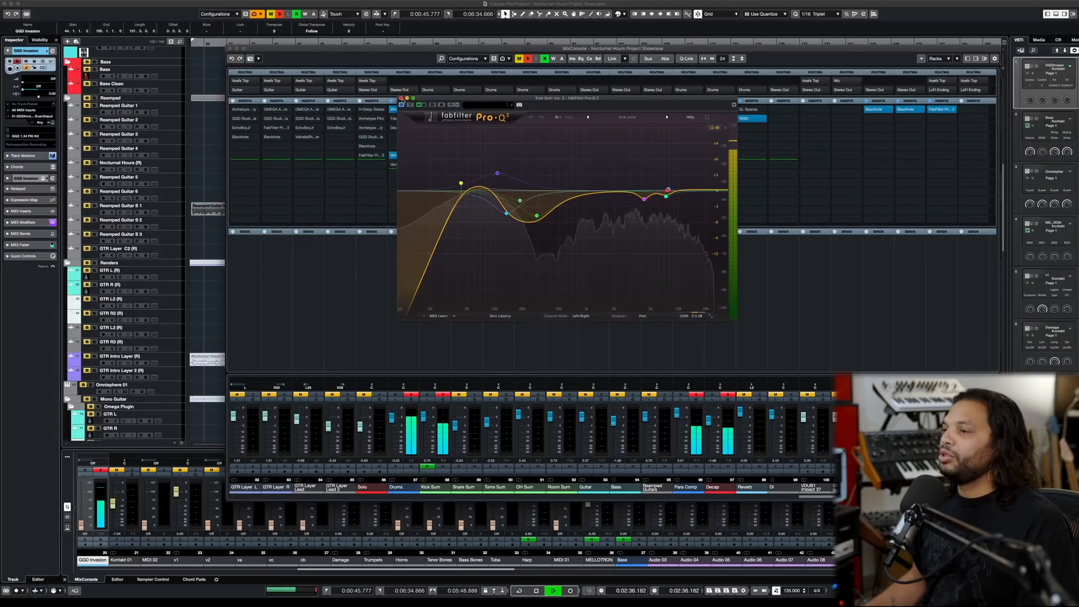
left_click(401, 98)
left_click(438, 137)
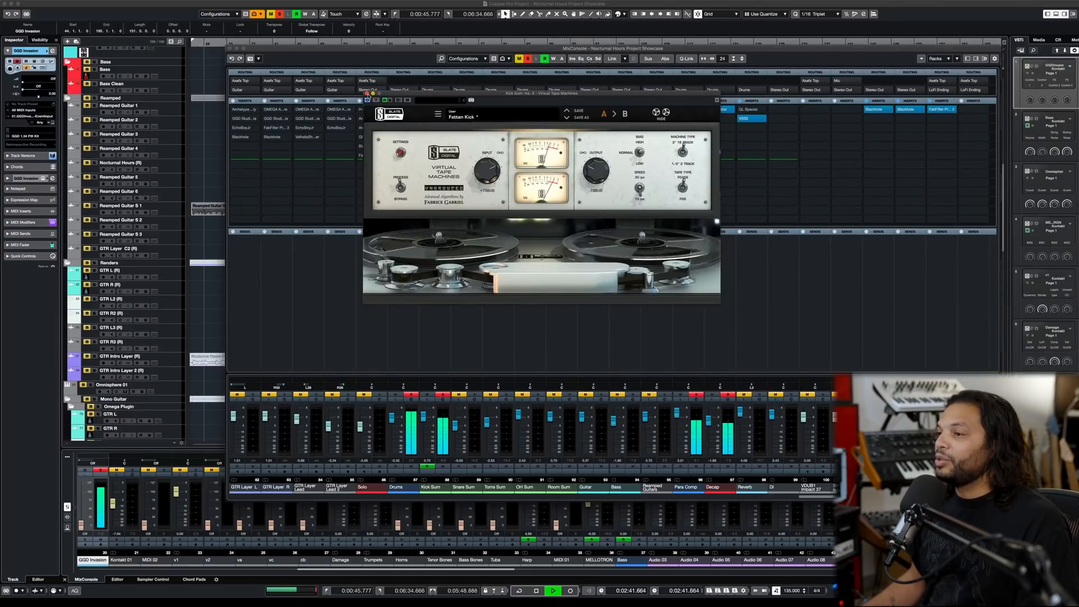
left_click(367, 94)
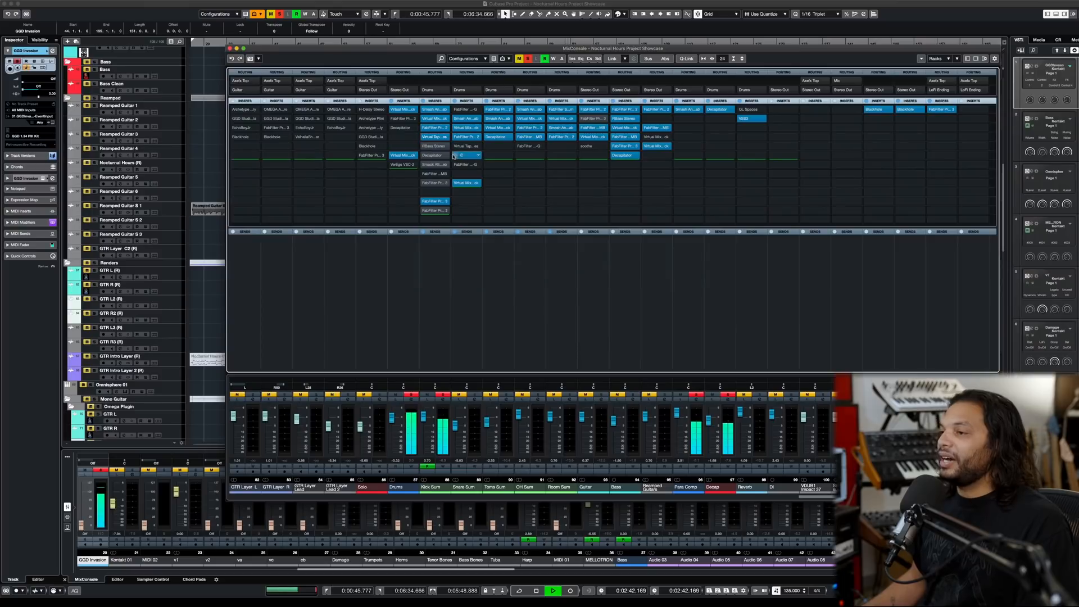
- Reactivate the Kick Sum's RBass insert and view its settings while auditioning the kick
key("space")
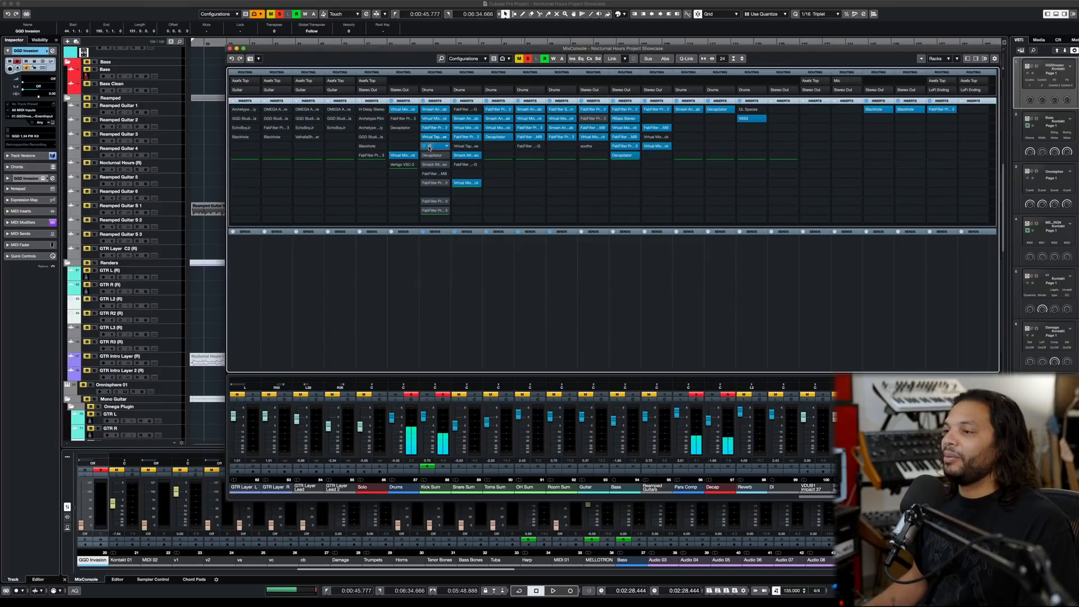
left_click(438, 147)
key("space")
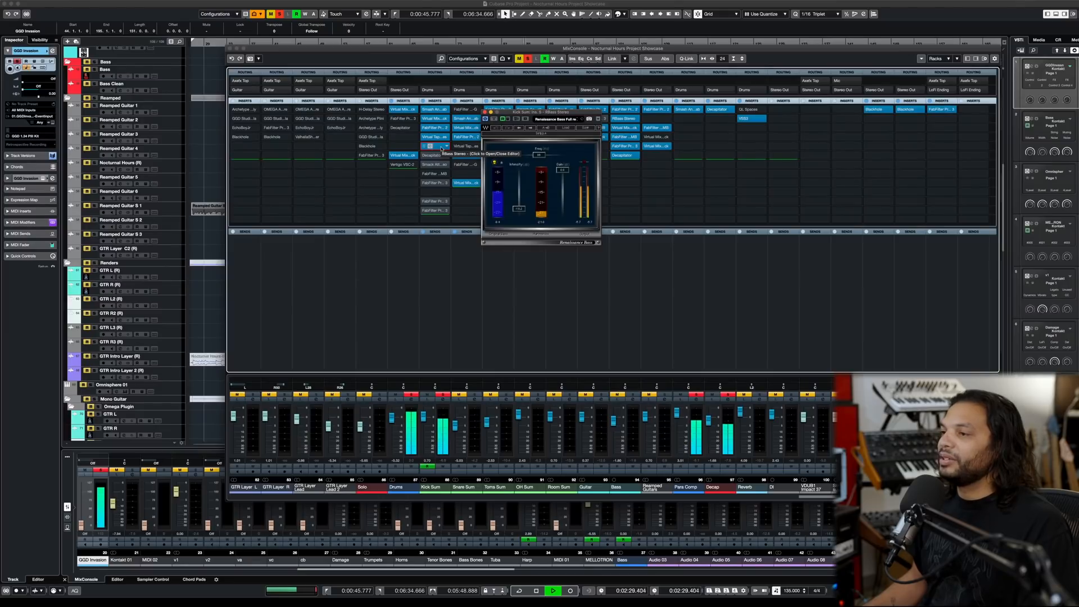
key("space")
left_click(485, 113)
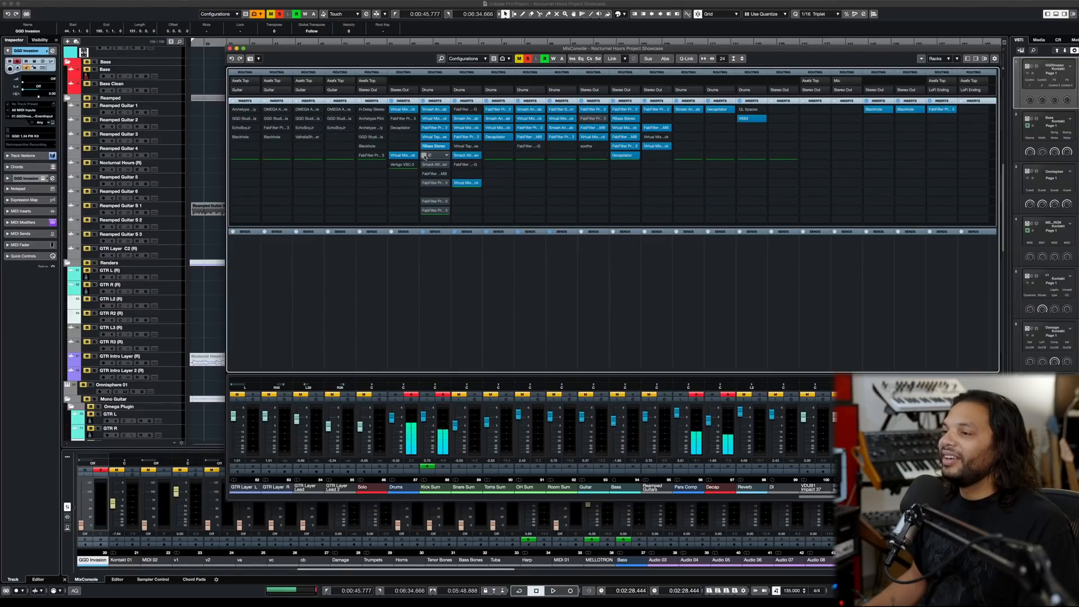
- View the Kick Sum's Decapitator settings and compare the kick with that insert bypassed and active
left_click(437, 156)
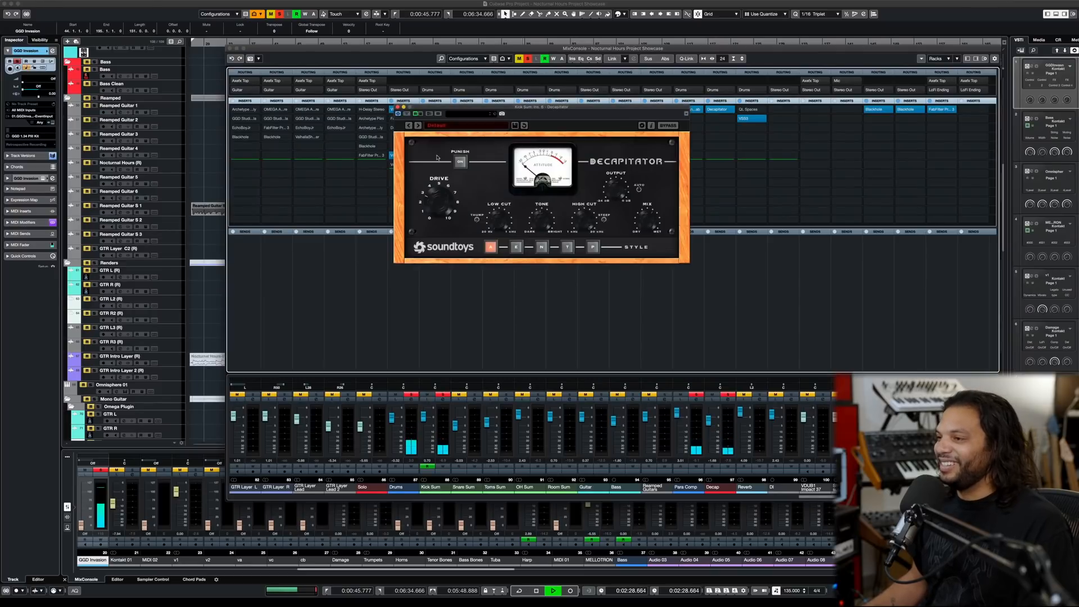
key("space")
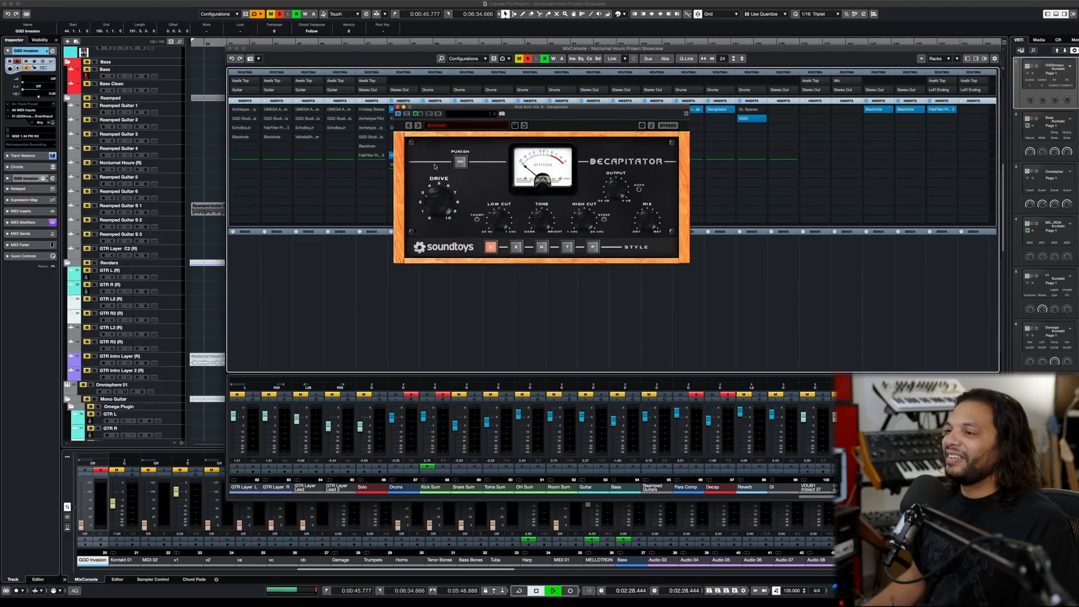
left_click(407, 113)
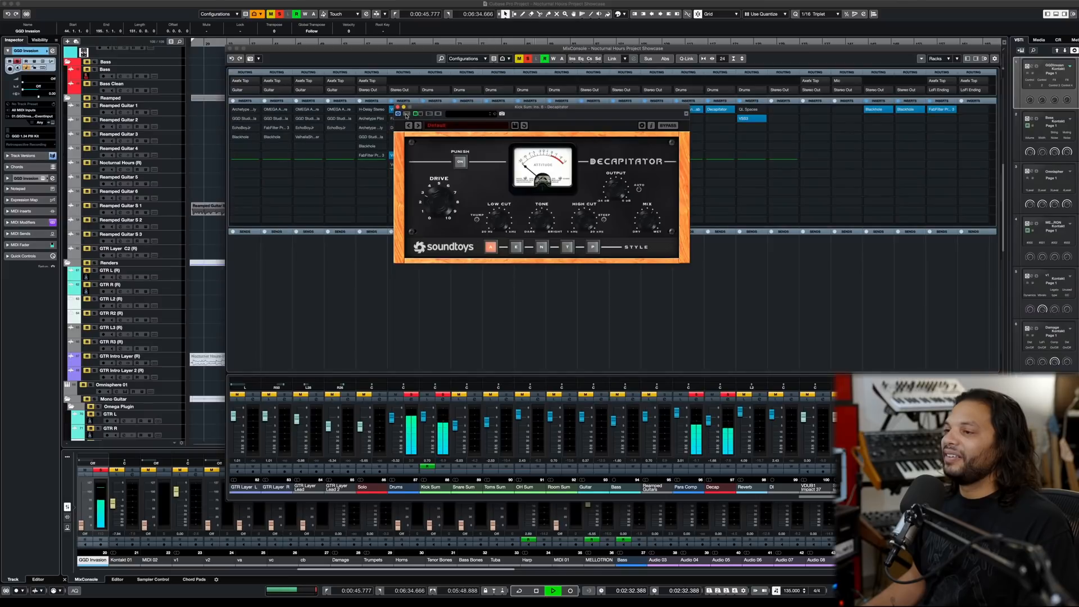
left_click(398, 107)
key("space")
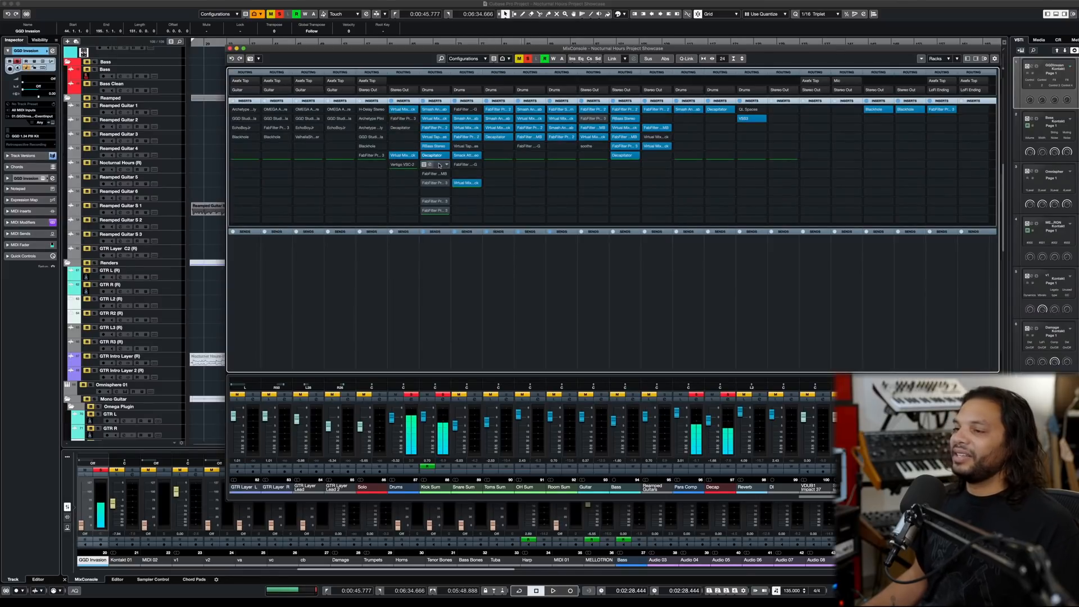
- View the Kick Sum's Smack Attack settings and compare the kick with that insert bypassed and active
left_click(436, 166)
left_click(438, 167)
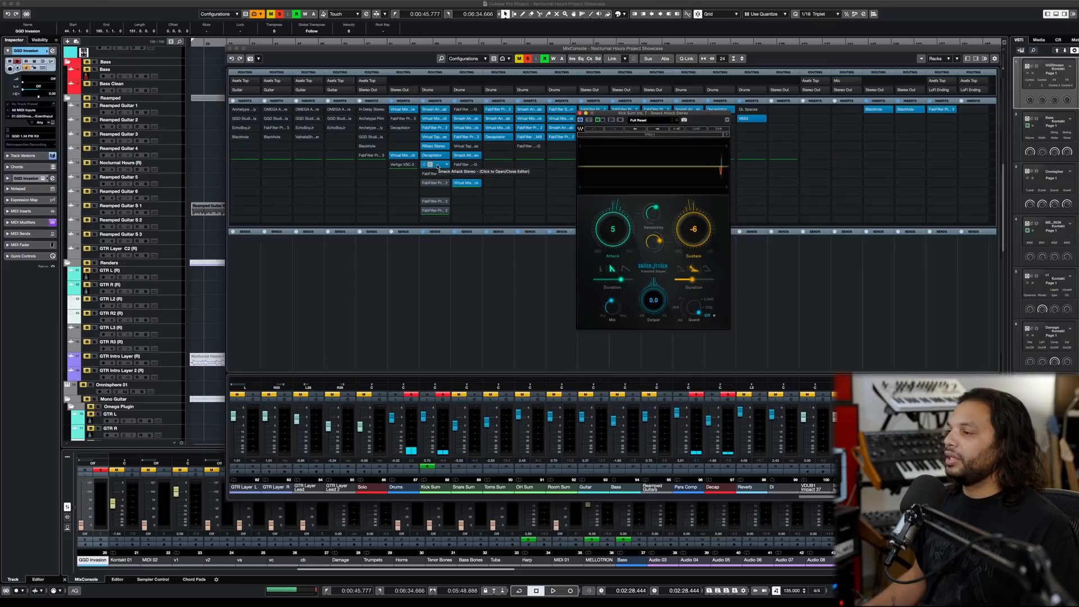
key("space")
left_click(589, 119)
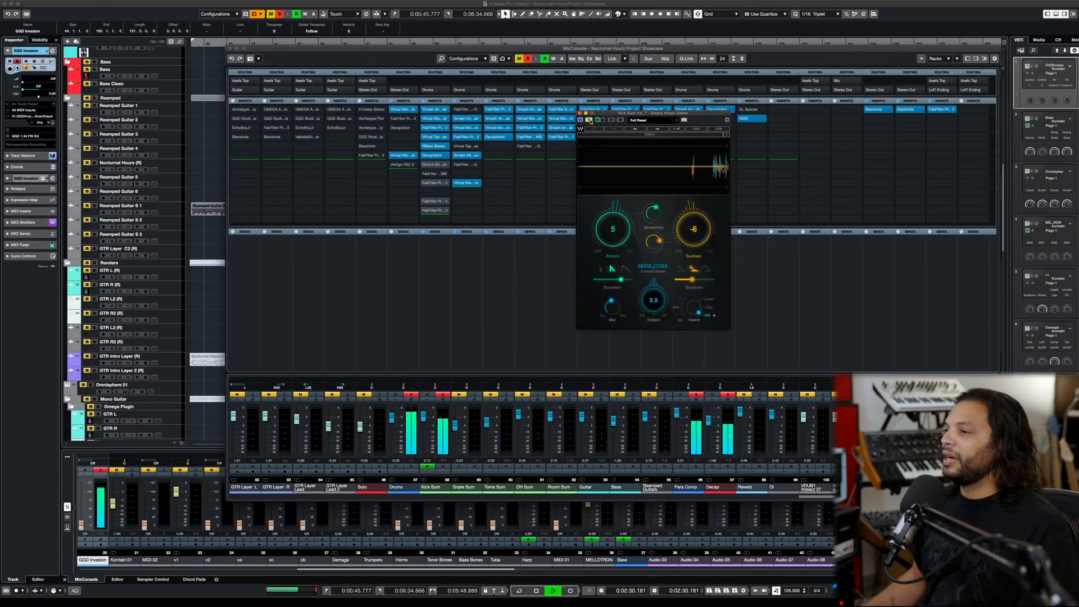
left_click(589, 120)
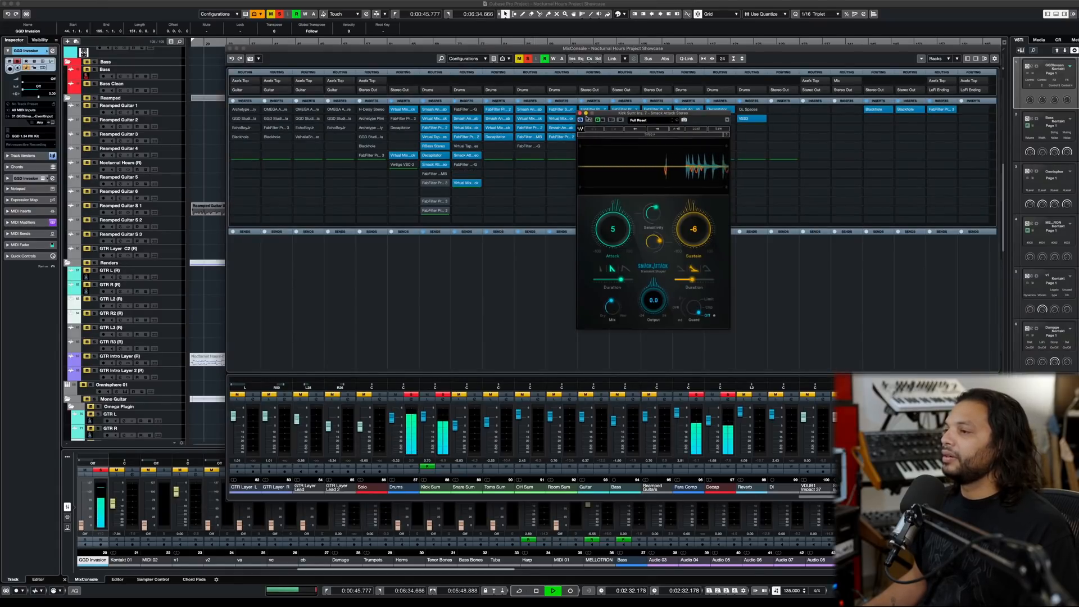
left_click(580, 113)
key("space")
- View the curves of the Kick Sum's two Pro-Q 3 inserts, the general taming one and the double-kick one, while auditioning the kick
left_click(435, 182)
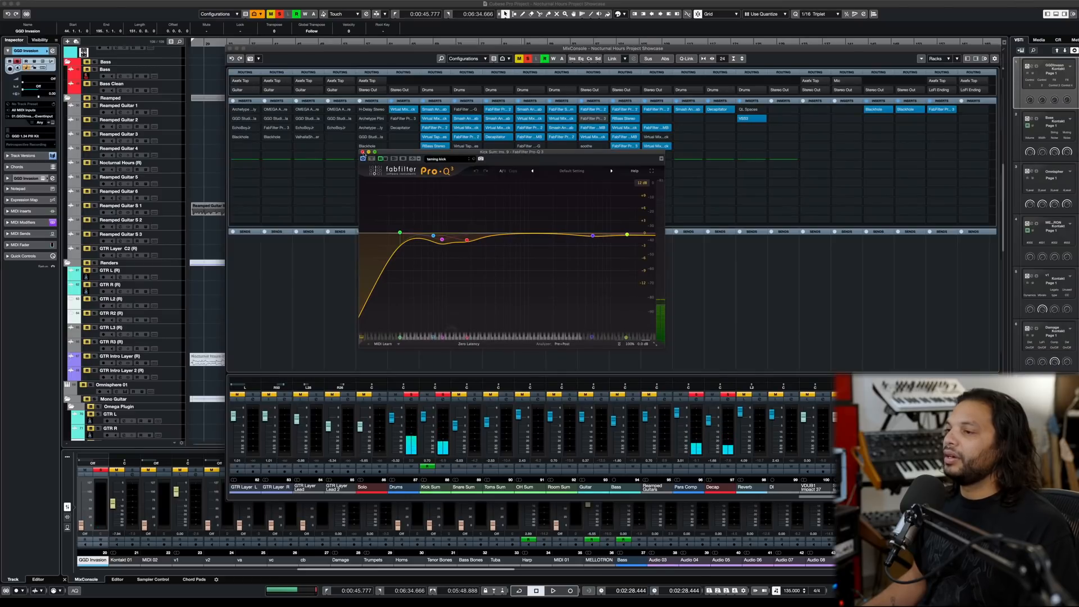
left_click(362, 151)
key("space")
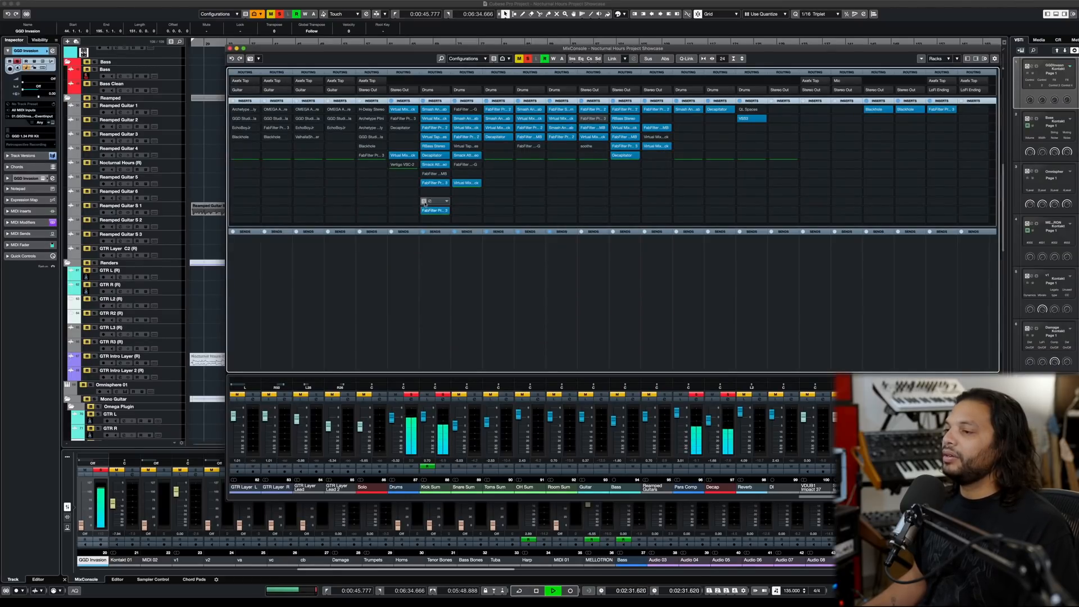
left_click(438, 201)
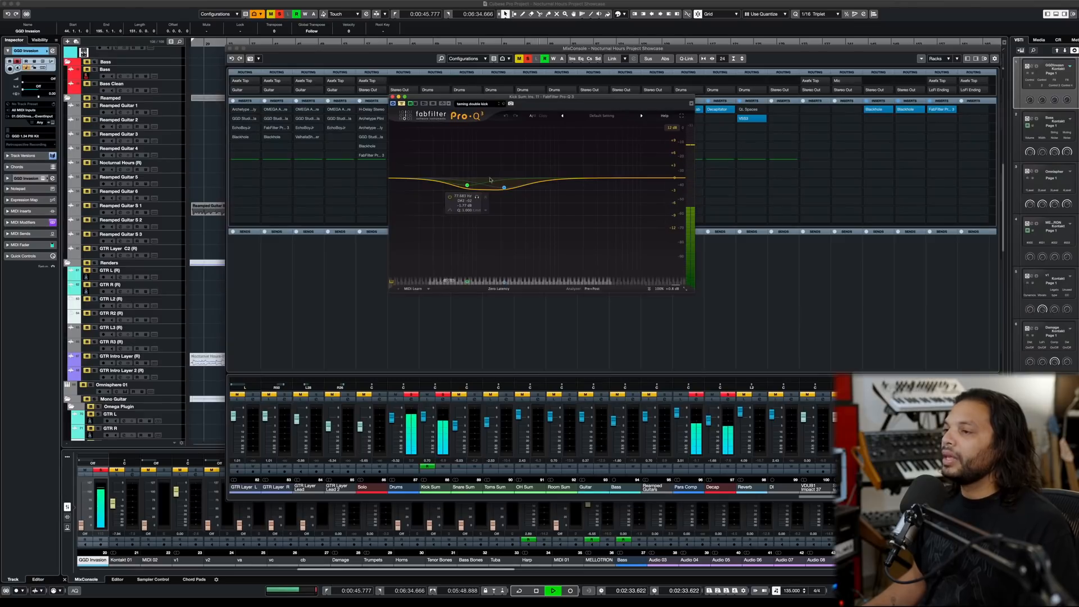
key("space")
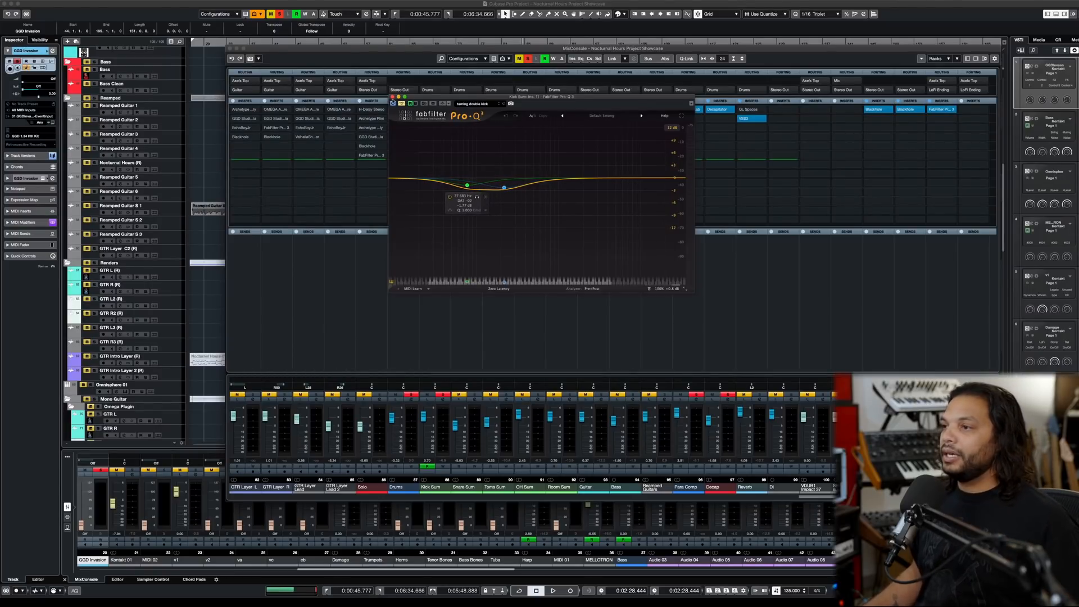
left_click(392, 97)
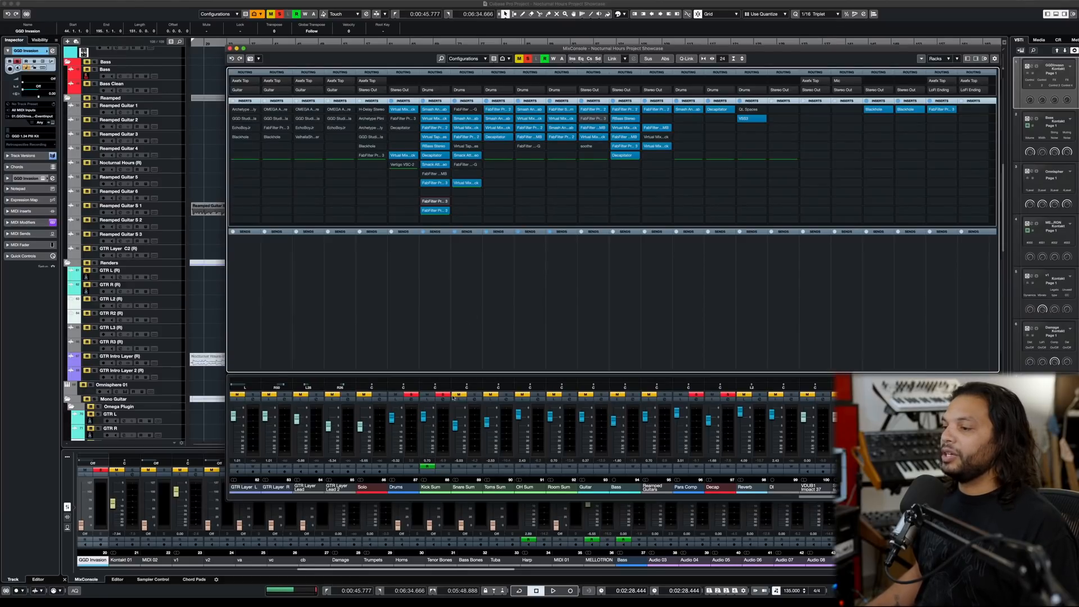
- Replace the Kick Sum solo with a Snare Sum solo and play the snare with all its inserts bypassed
left_click(445, 395)
left_click(475, 395)
key("space")
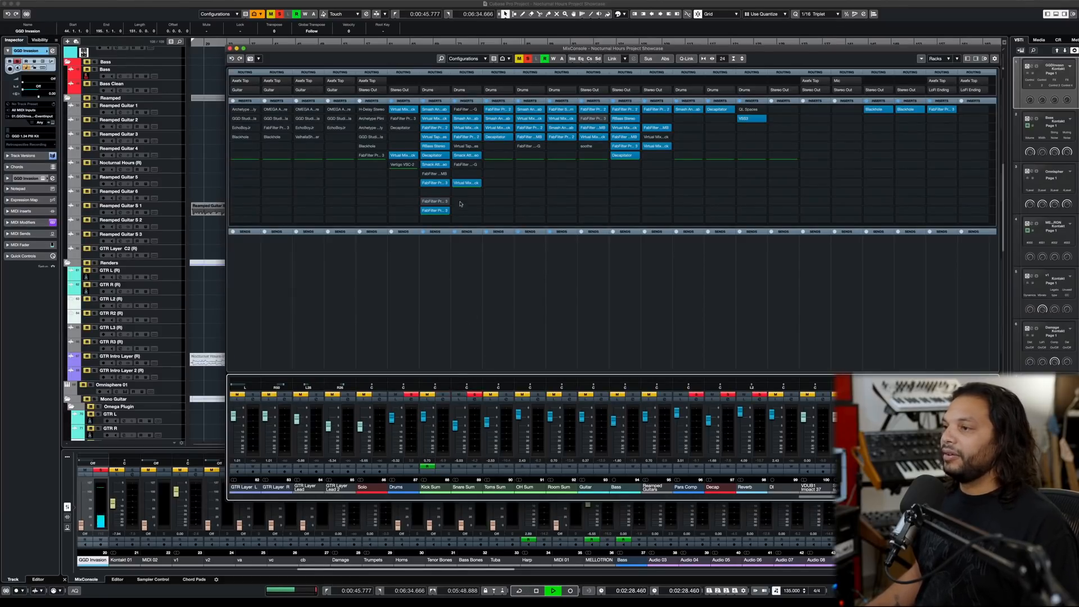
left_click(454, 101)
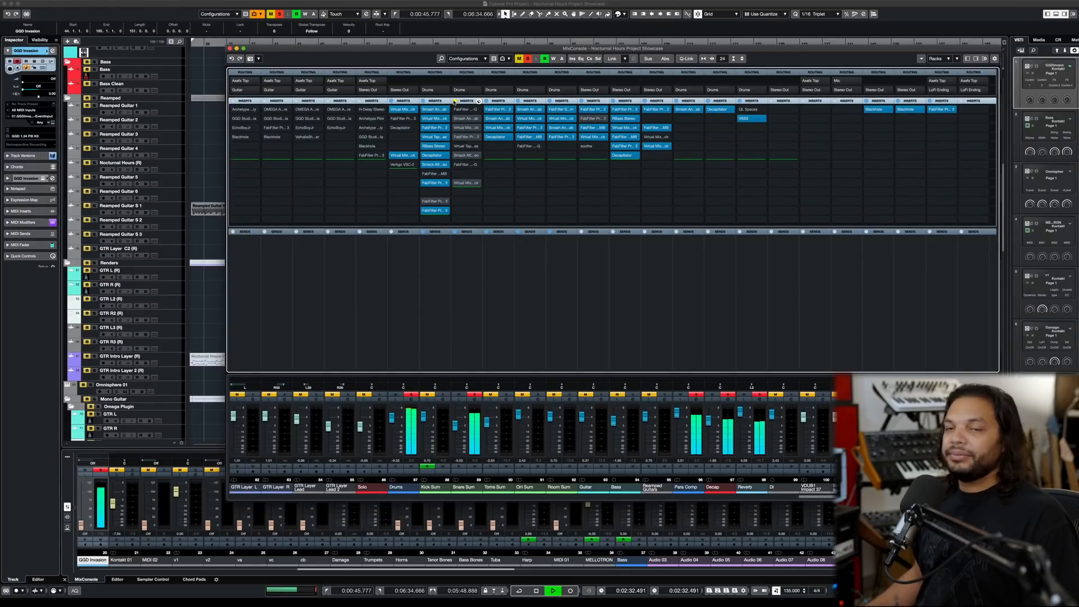
- Unsolo the Reverb, Decap and Para Comp channels and play the dry Snare Sum with its inserts still bypassed
key("space")
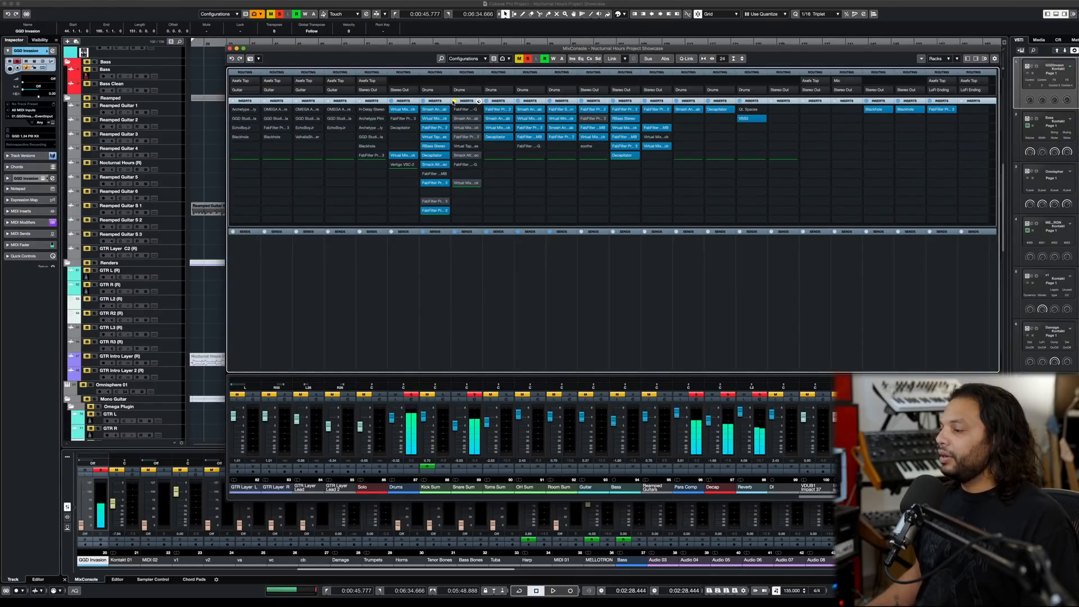
left_click(757, 398)
key("space")
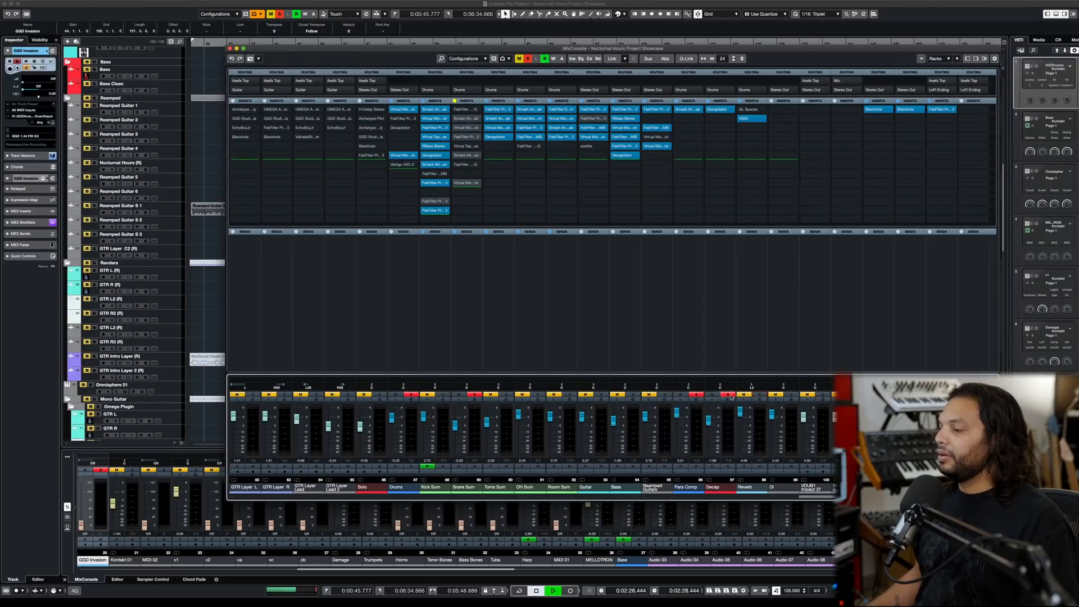
left_click(728, 395)
left_click(696, 394)
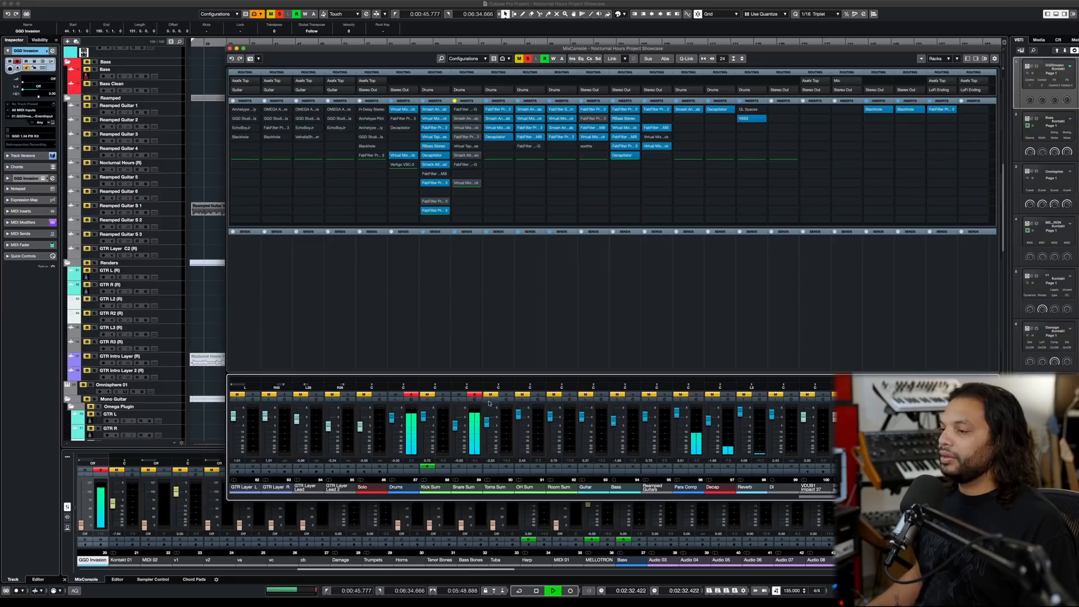
key("space")
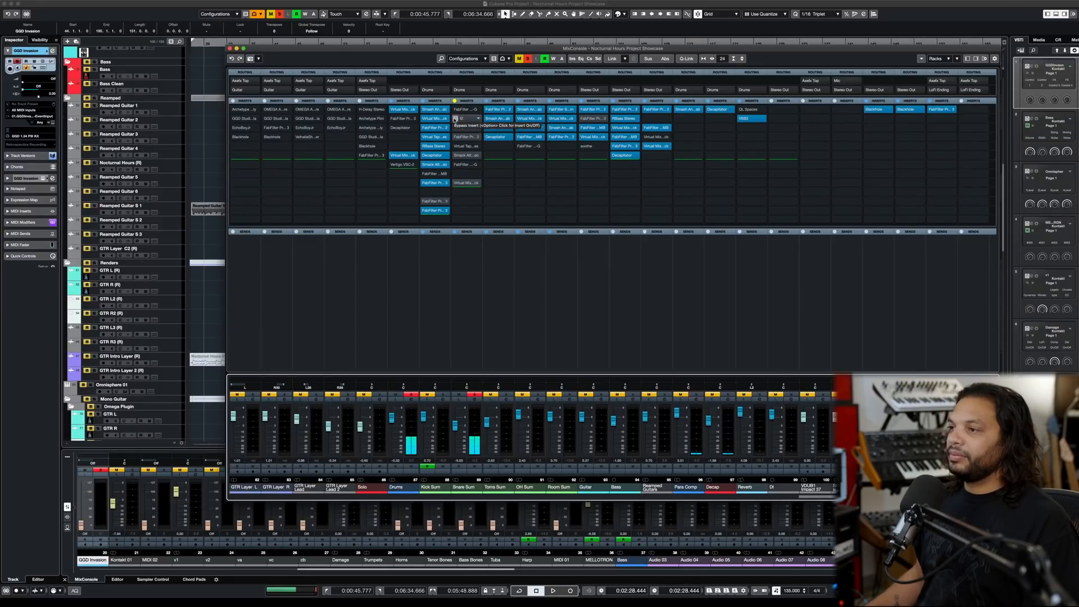
- Reactivate the Snare Sum's Smash And Grab insert, show its settings and audition the snare through it
left_click(471, 118)
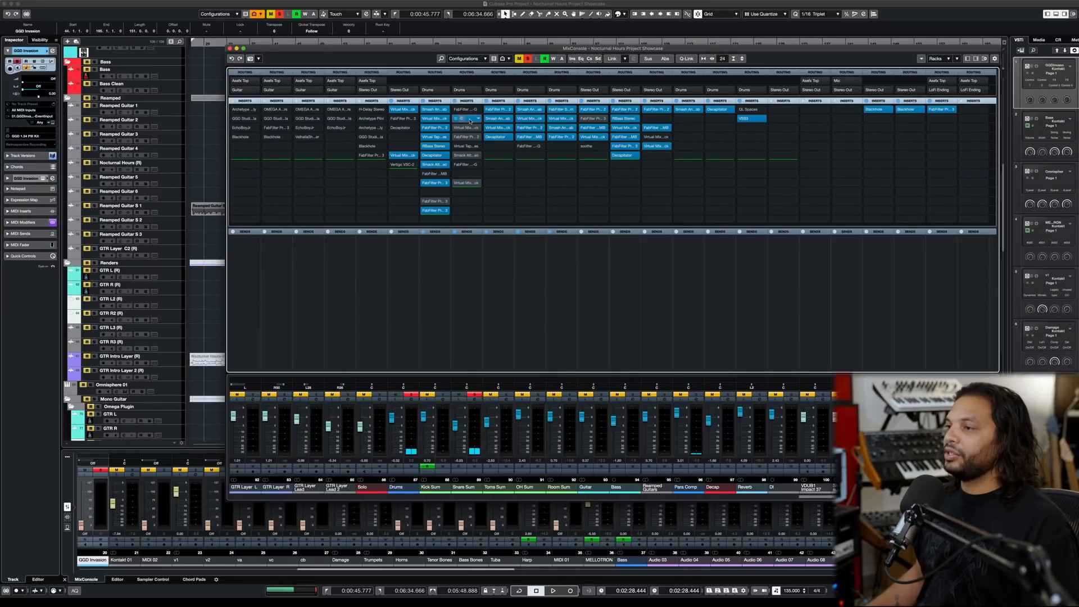
left_click(470, 119)
key("space")
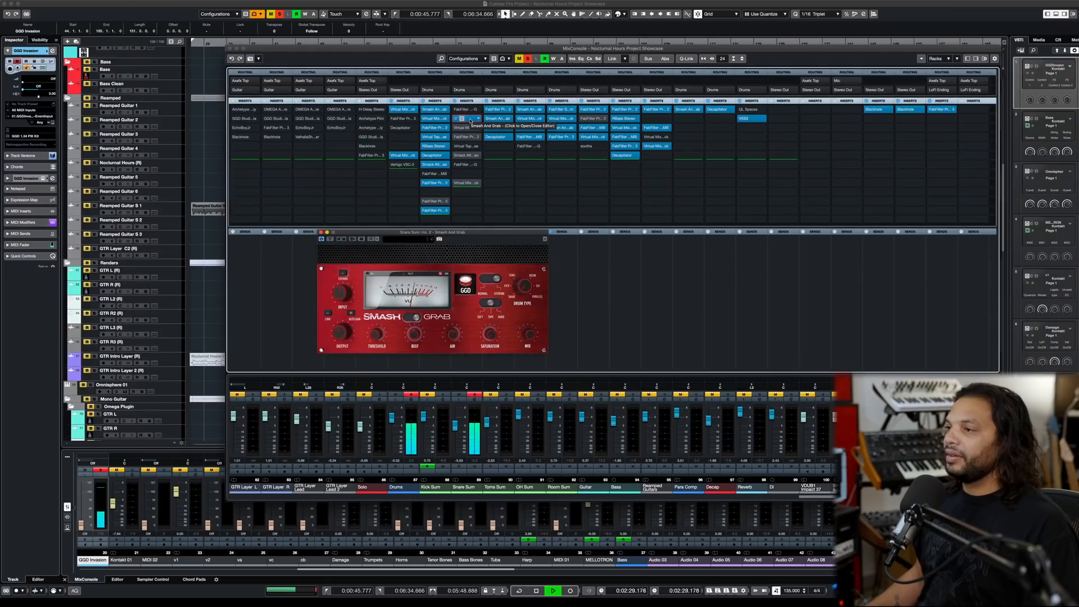
key("space")
- Reactivate the Snare Sum's first Virtual Mix Rack insert, view its module chain and audition the snare through it
left_click(455, 128)
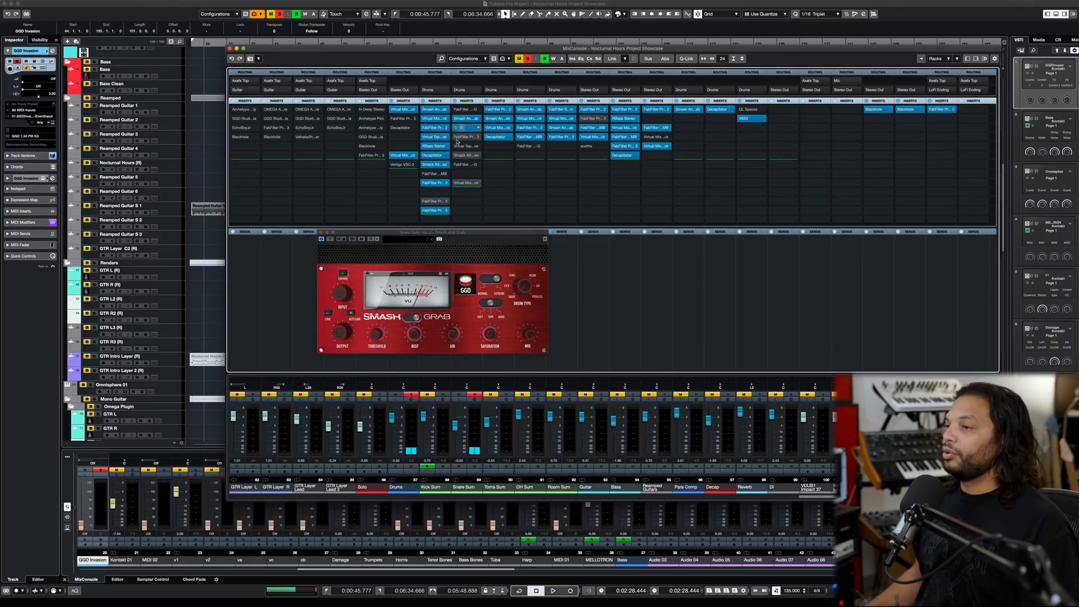
key("space")
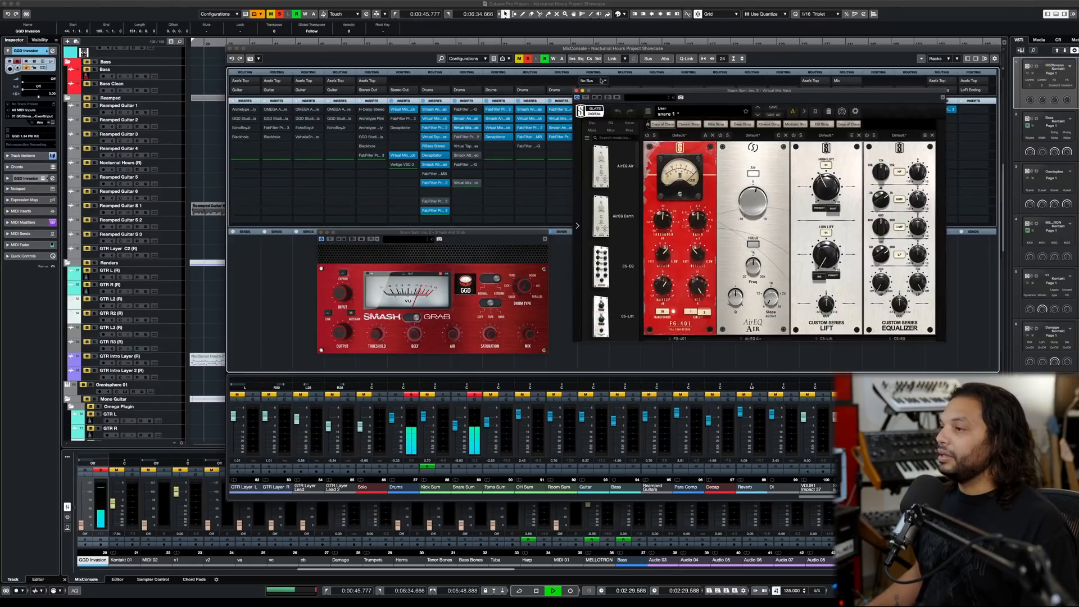
key("space")
left_click(576, 90)
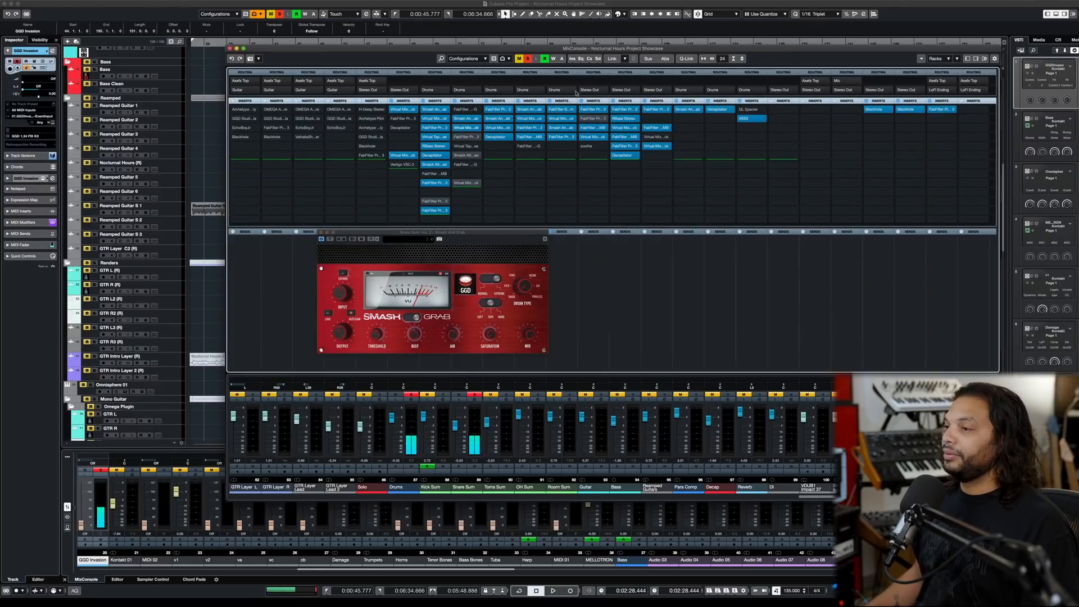
- Reactivate the Snare Sum's Pro-Q 2 insert and view its EQ curve while the snare plays
left_click(469, 138)
key("space")
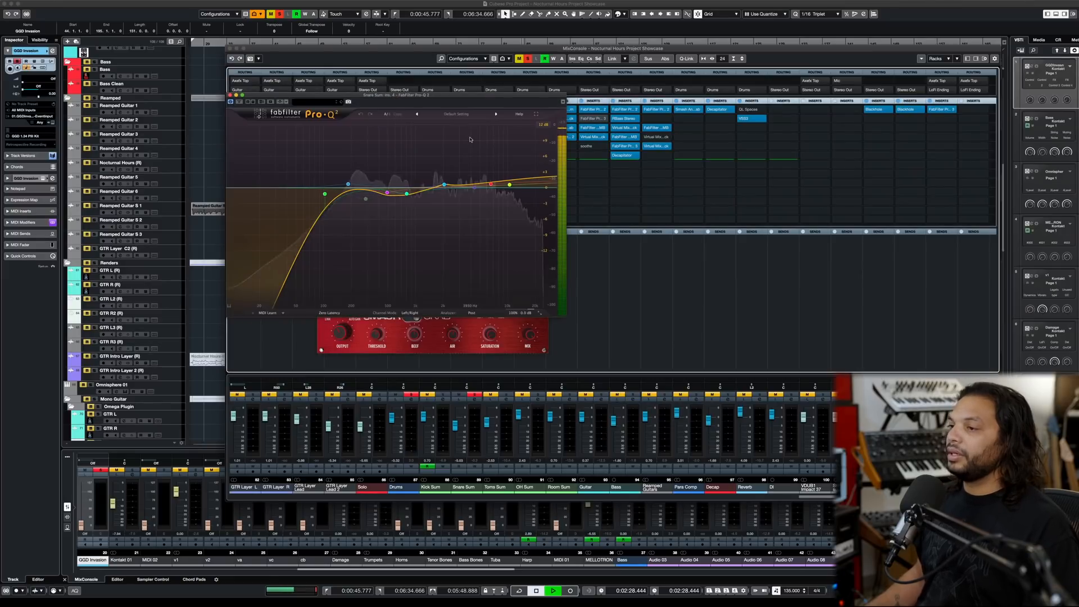
left_click(230, 94)
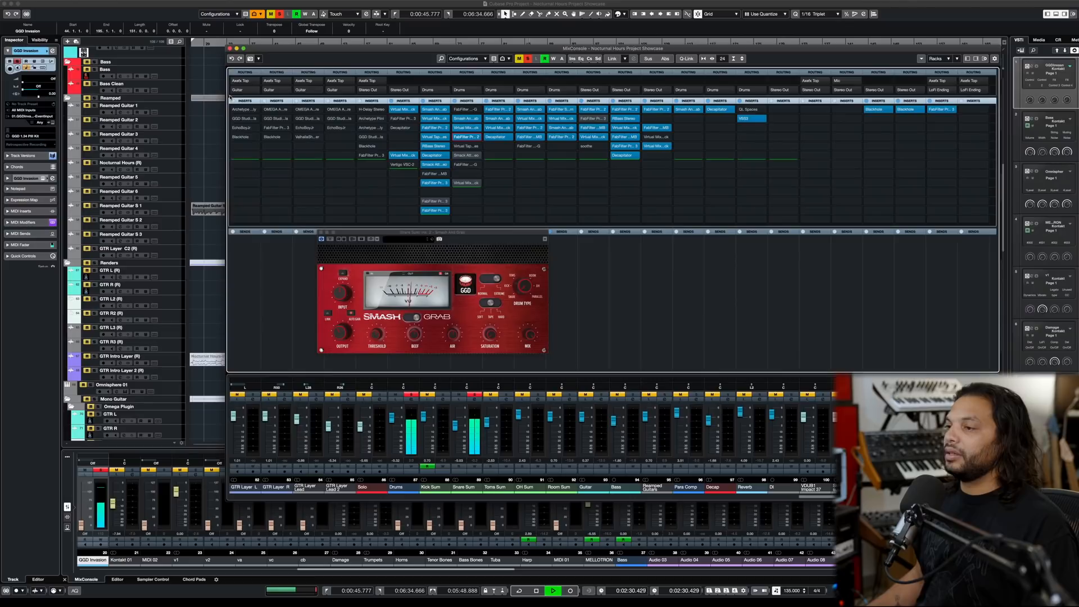
- Reactivate the Snare Sum's Smack Attack insert and review its attack and sustain settings during snare playback
left_click(463, 157)
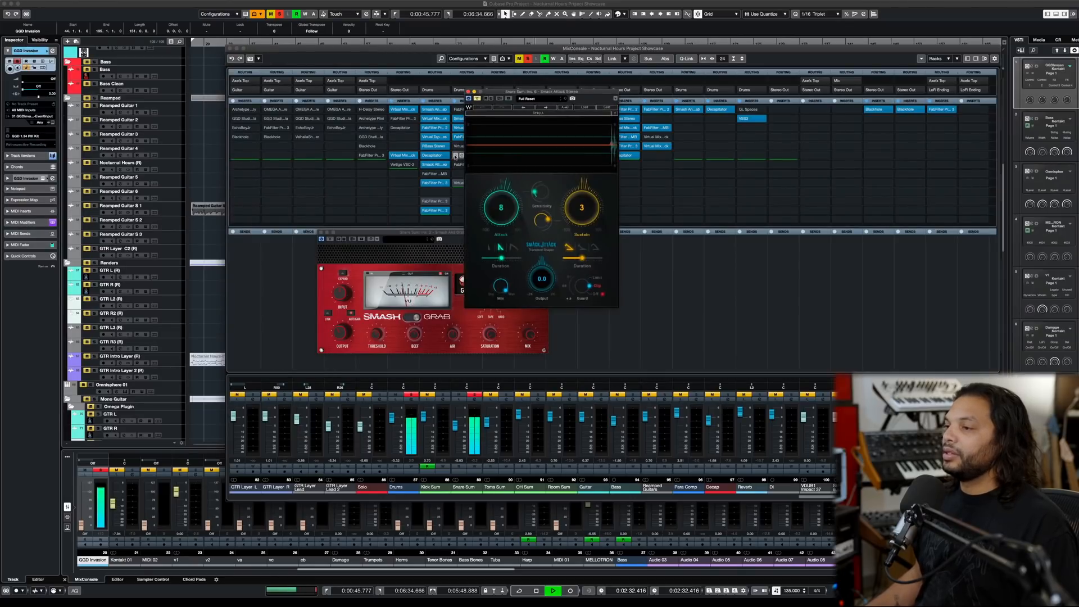
left_click(468, 92)
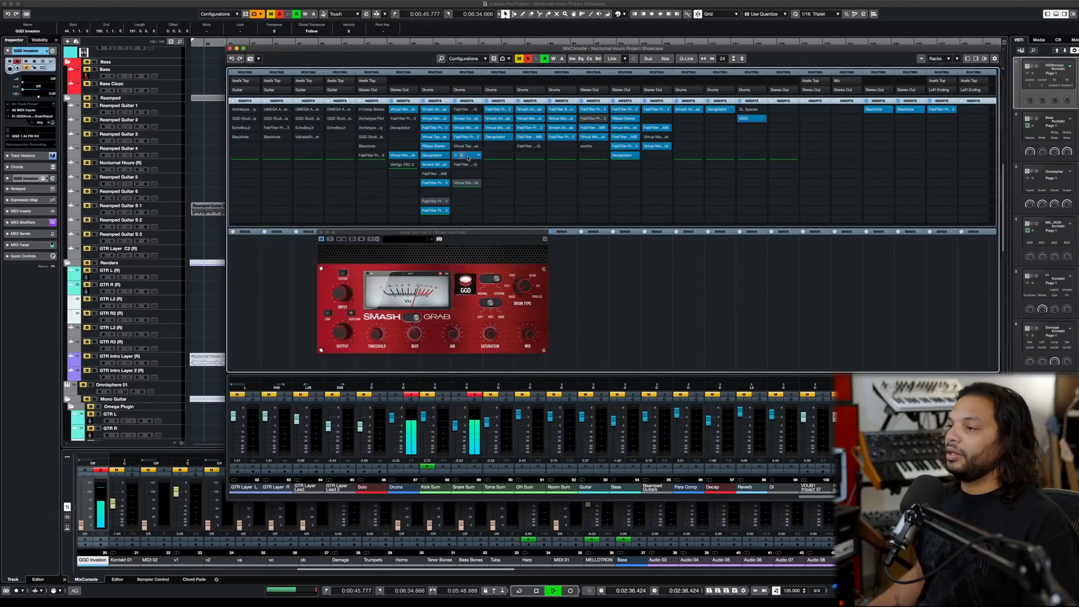
left_click(469, 158)
key("space")
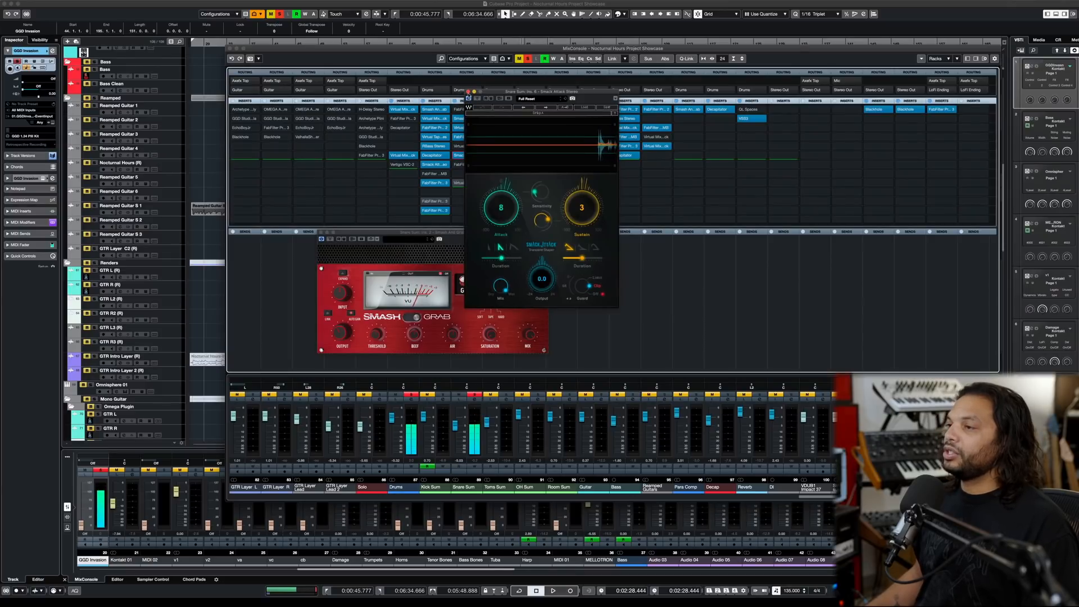
left_click(468, 93)
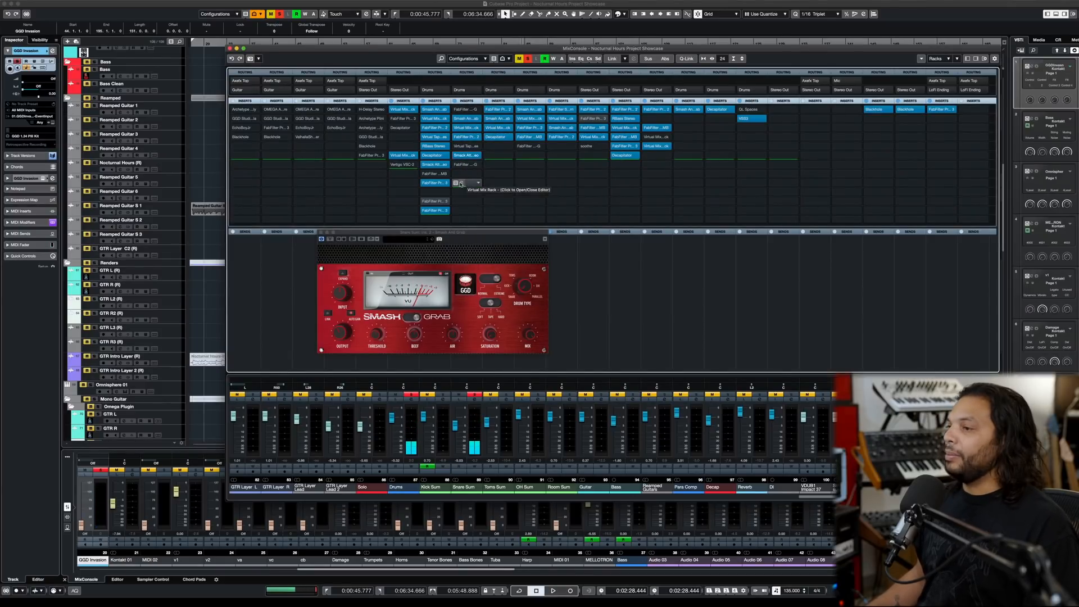
- Reactivate the Snare Sum's last Virtual Mix Rack insert, audition its Custom Series Equalizer and close the open plug-in windows
left_click(465, 182)
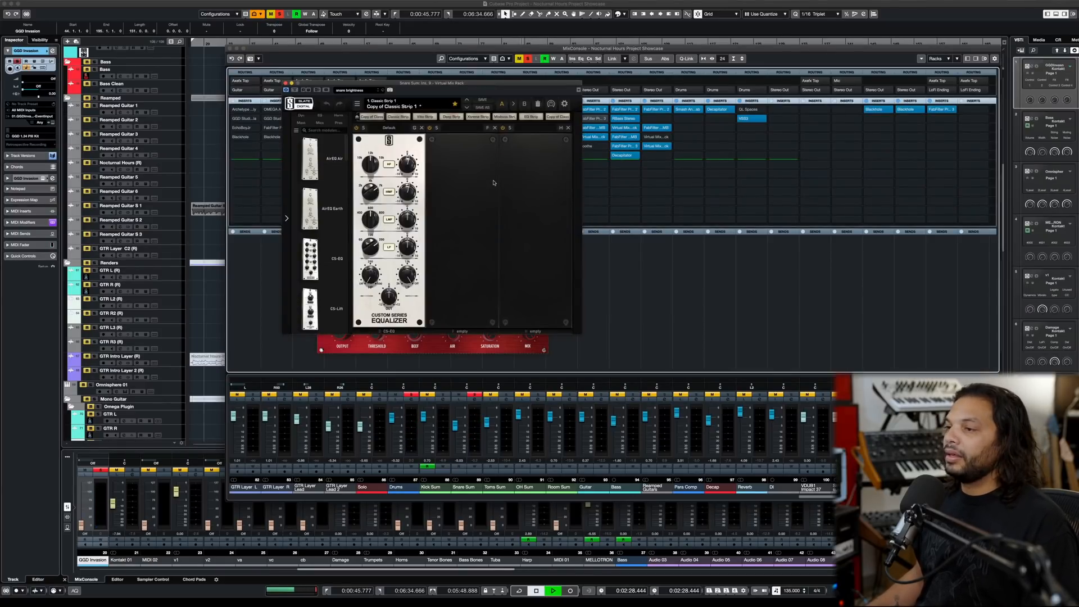
key("space")
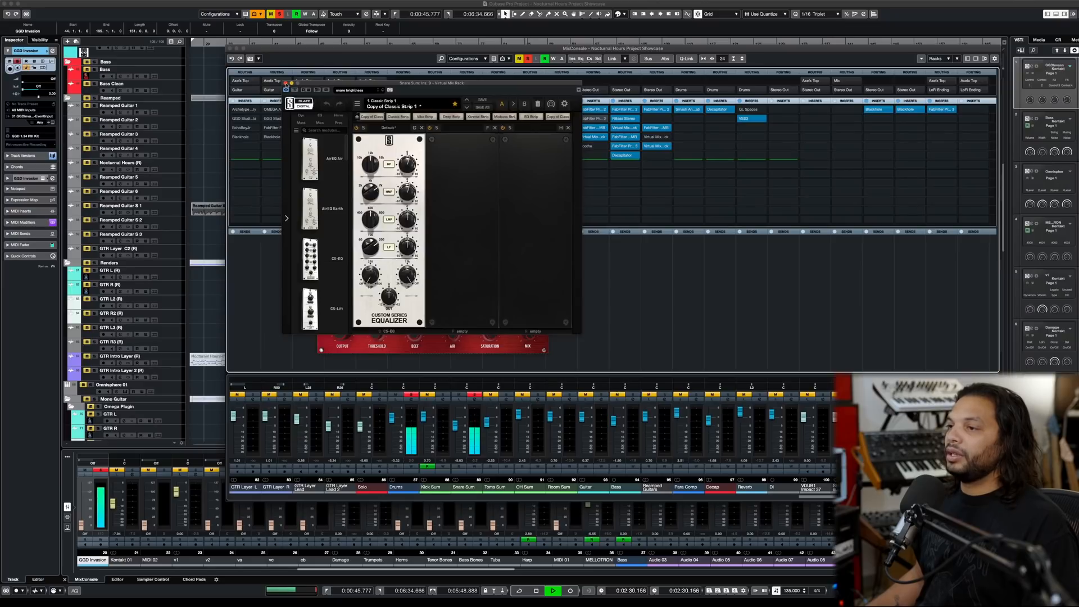
left_click(285, 83)
left_click(321, 232)
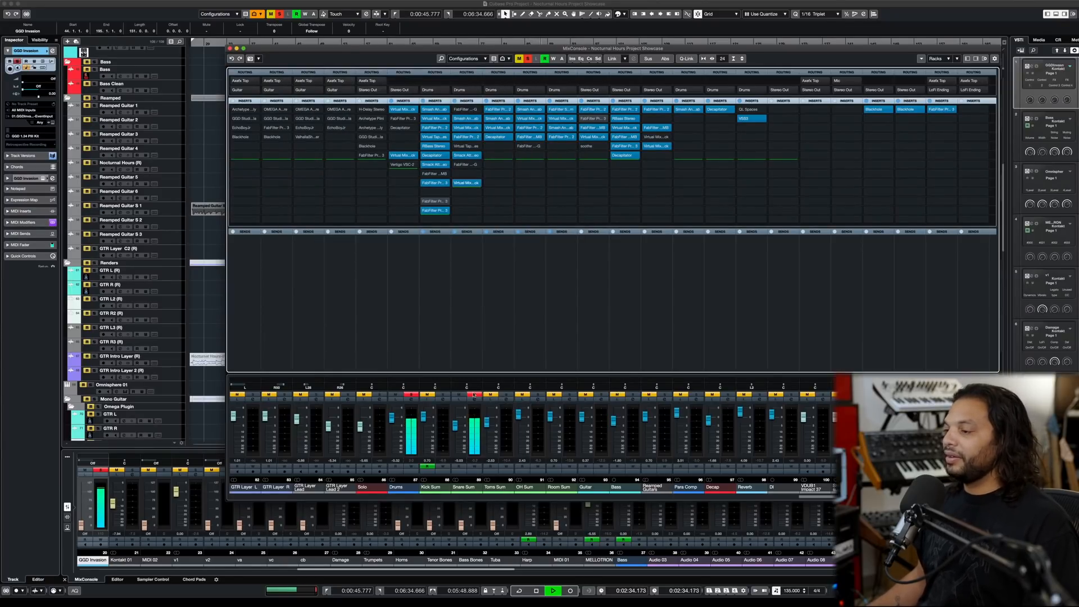
- Solo the Para Comp together with all the drum channels and view its Smash And Grab settings during playback
left_click(697, 395)
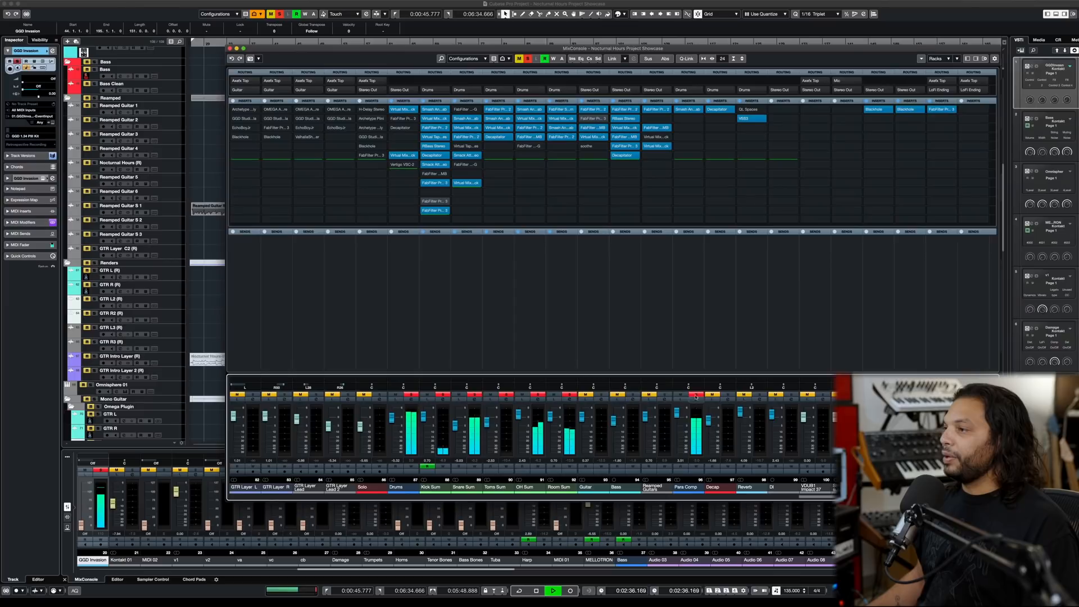
left_click(691, 110)
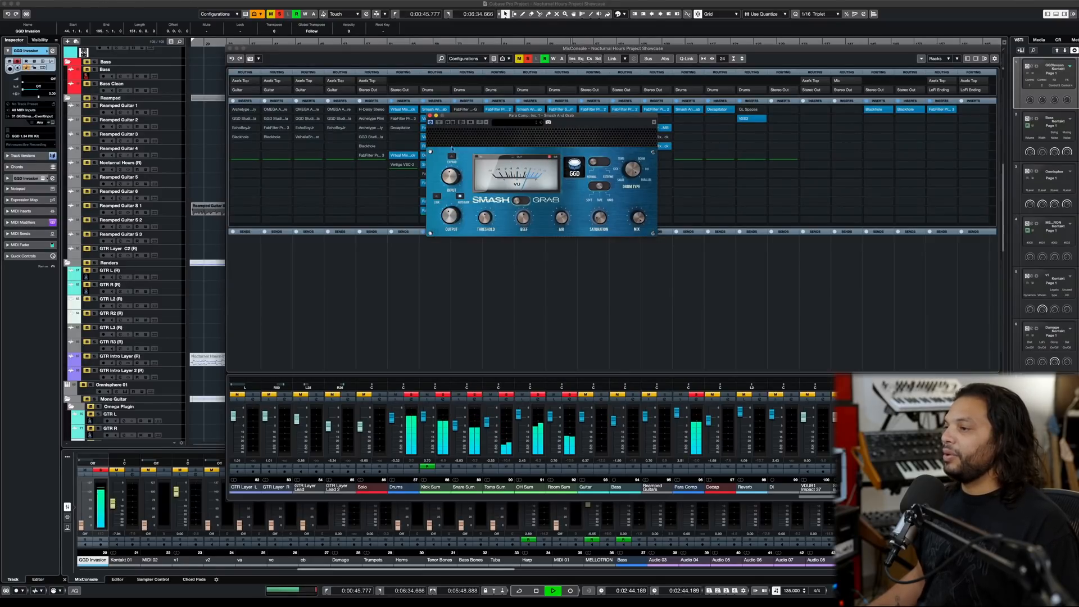
key("space")
left_click(430, 116)
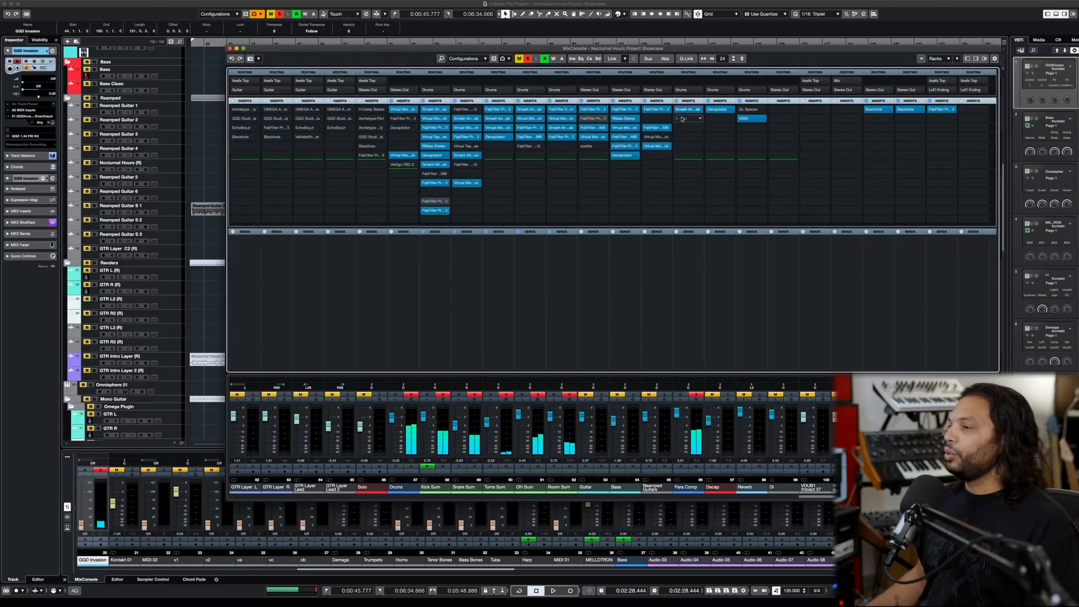
- Add Smash And Grab v2 to the Para Comp channel's second insert slot
left_click(691, 119)
type("smash")
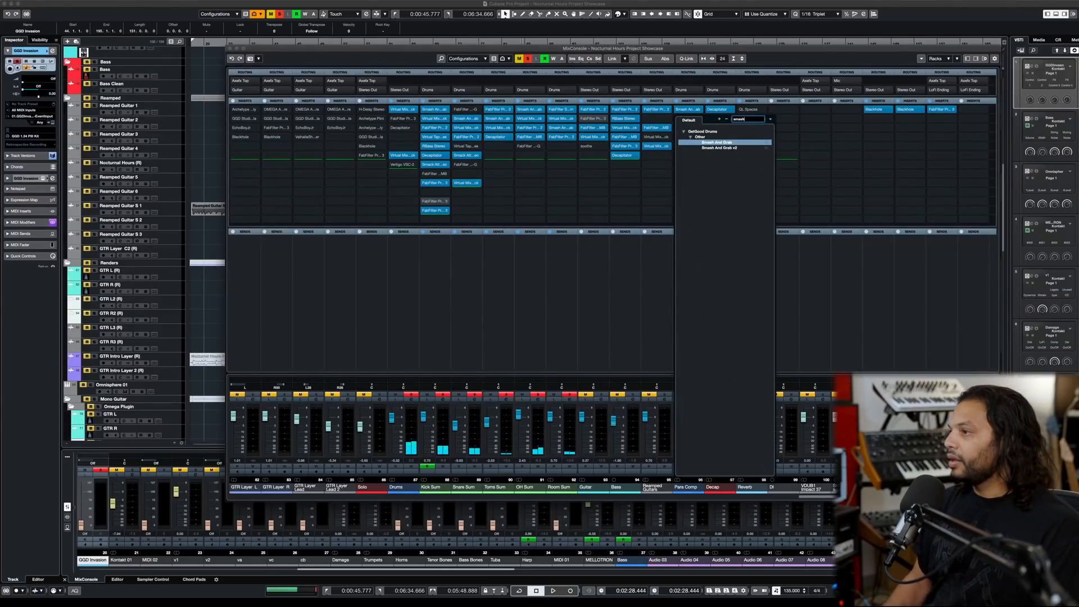
double_click(709, 143)
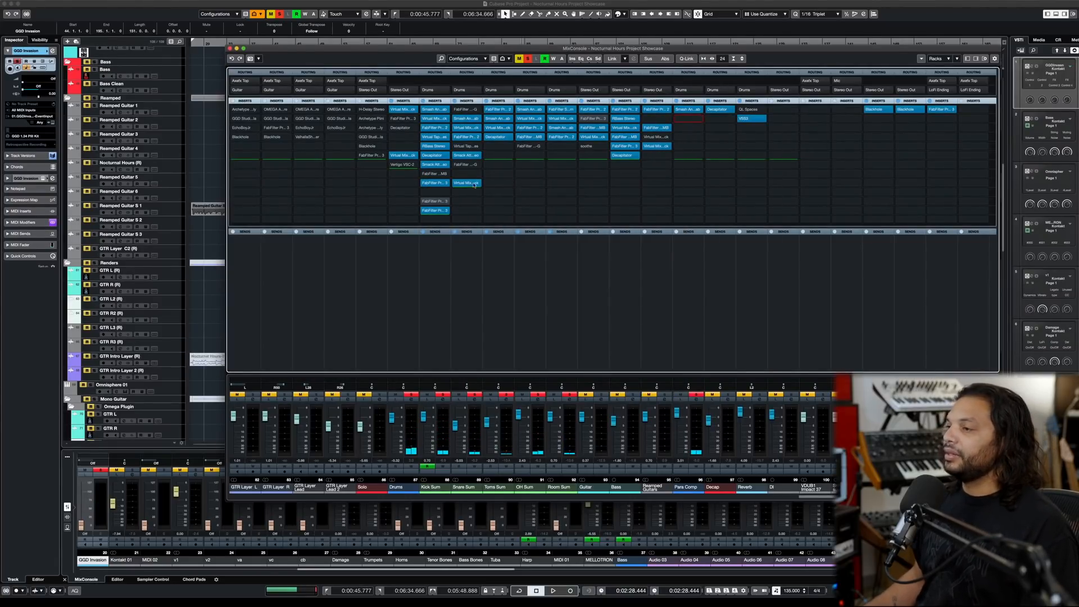
- Flip the new Smash And Grab v2 to its red mode and lower its threshold while playing the Para Comp channel
left_click_drag(477, 442, 487, 344)
left_click(469, 427)
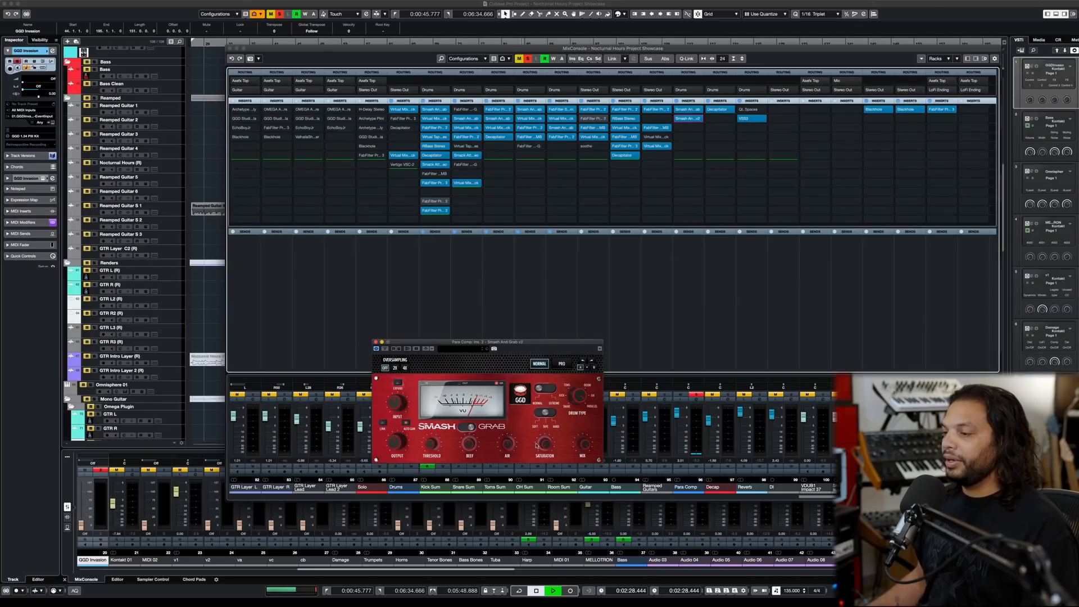
key("space")
left_click_drag(430, 446, 425, 459)
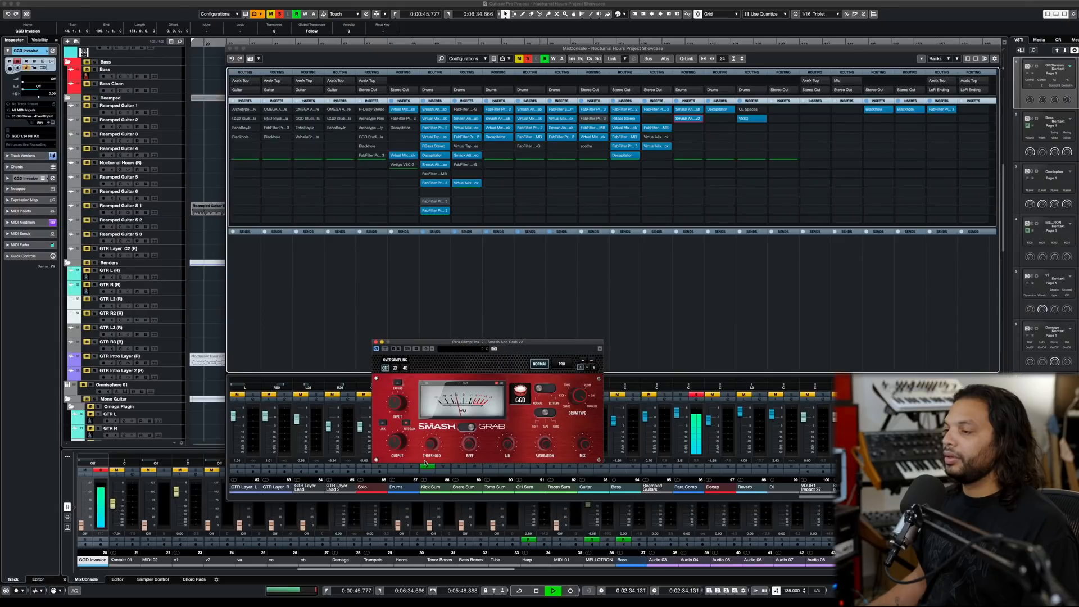
key("space")
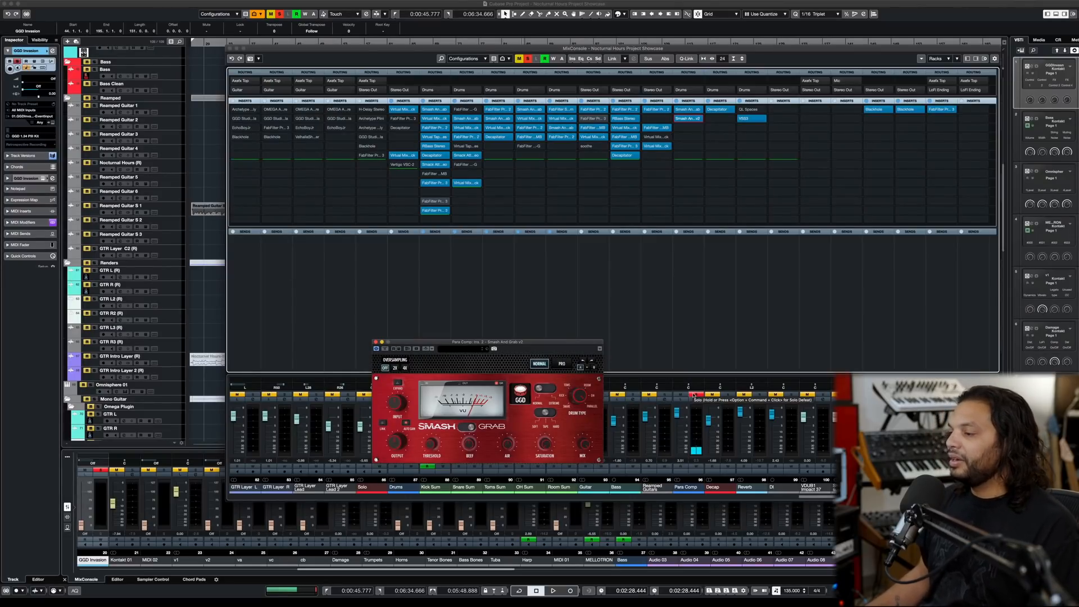
- Clear all remaining channel solos and play the full mix
left_click(694, 395)
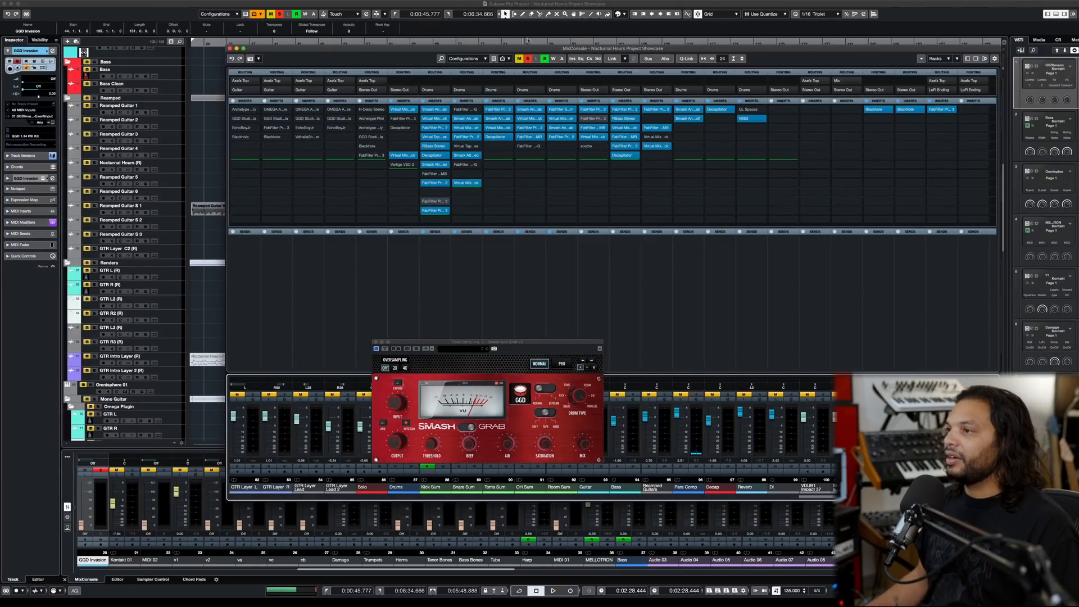
left_click(528, 59)
key("space")
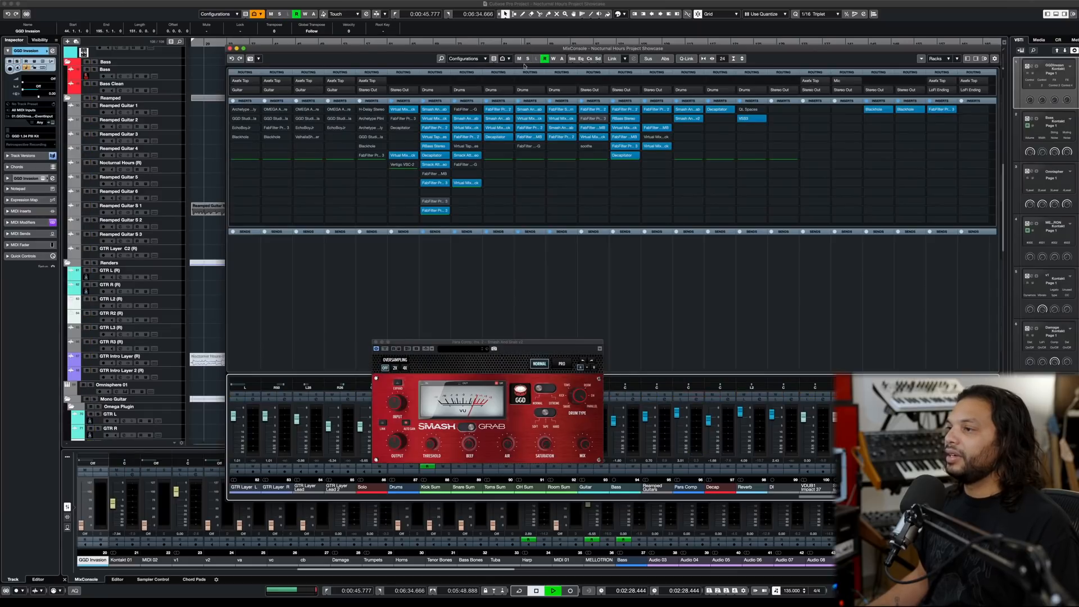
- Compare the full mix with the Para Comp's Smash And Grab v2 bypassed and active, and close the plug-in
left_click(384, 349)
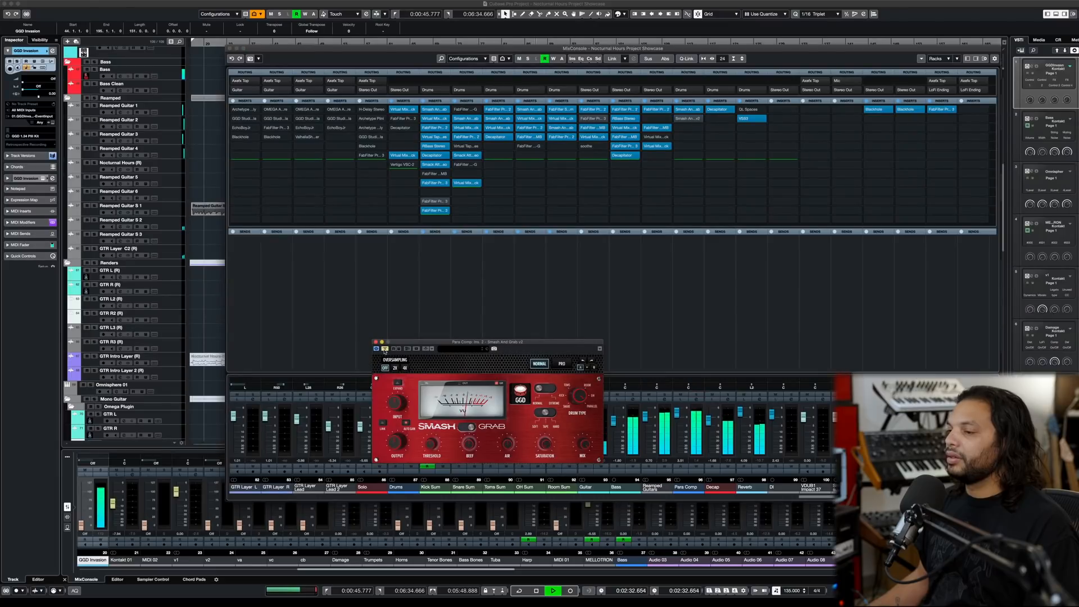
left_click(385, 349)
mouse_move(390, 446)
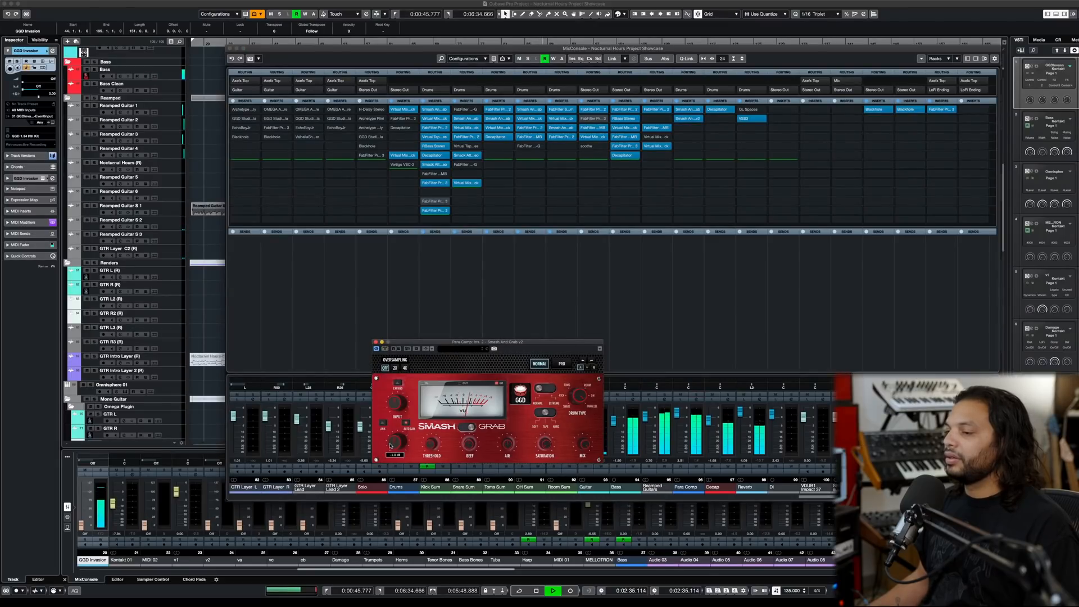
left_click(385, 349)
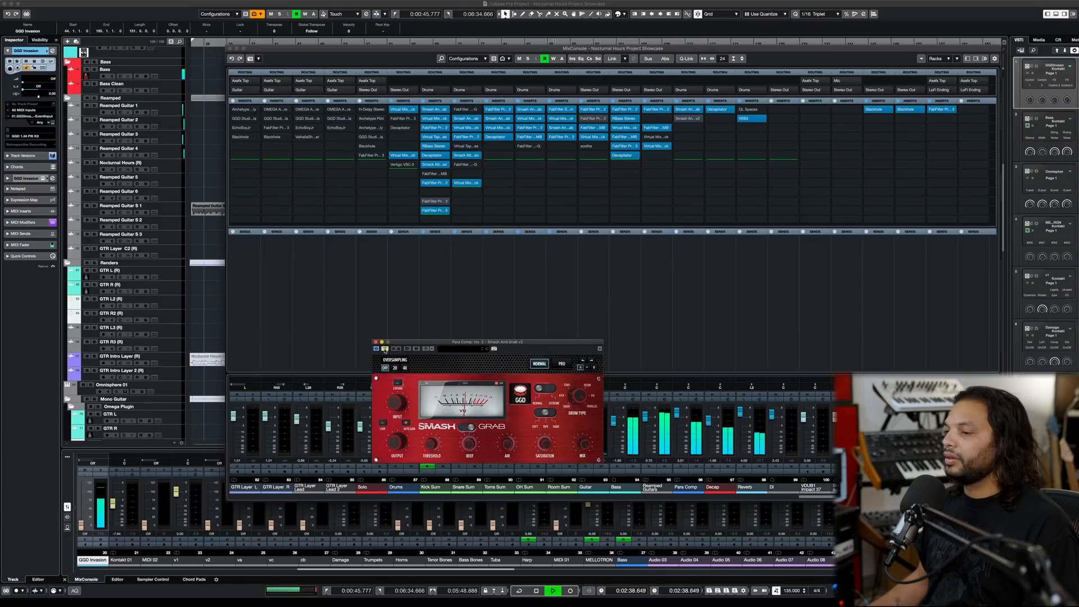
left_click(385, 349)
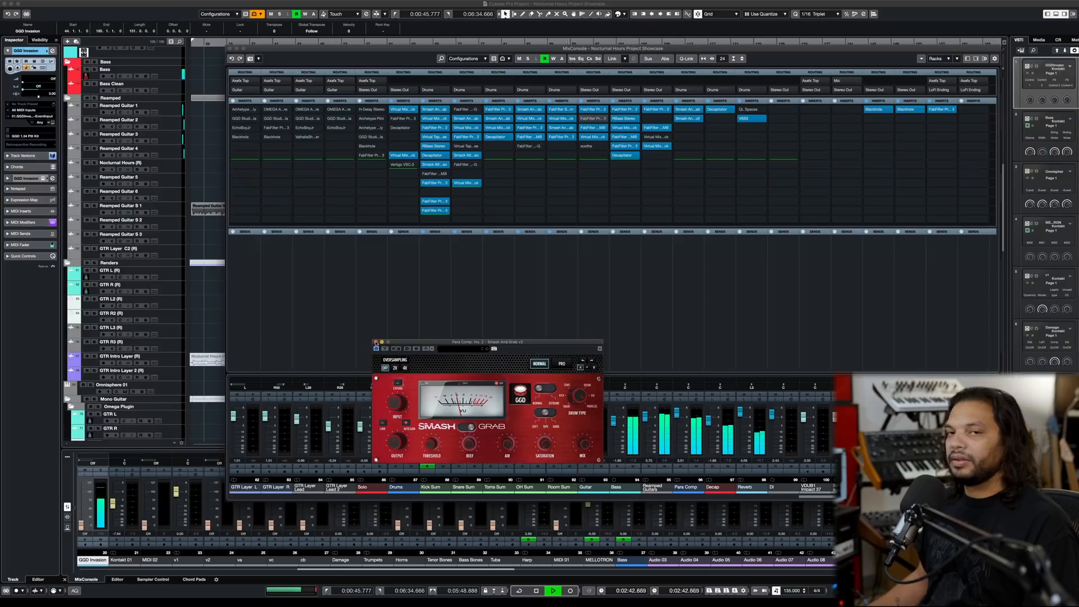
key("space")
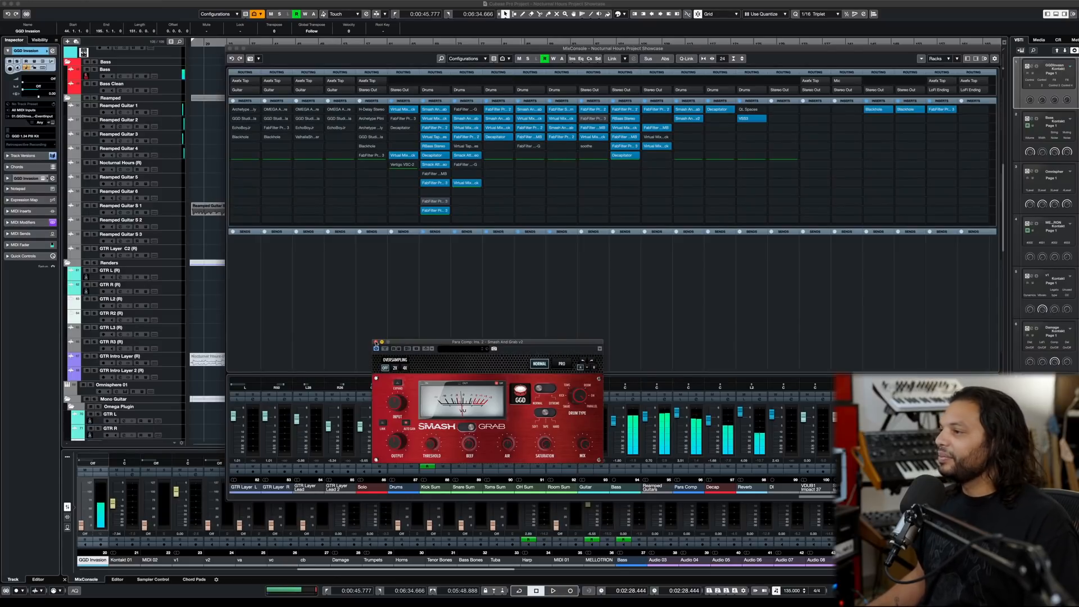
left_click(375, 342)
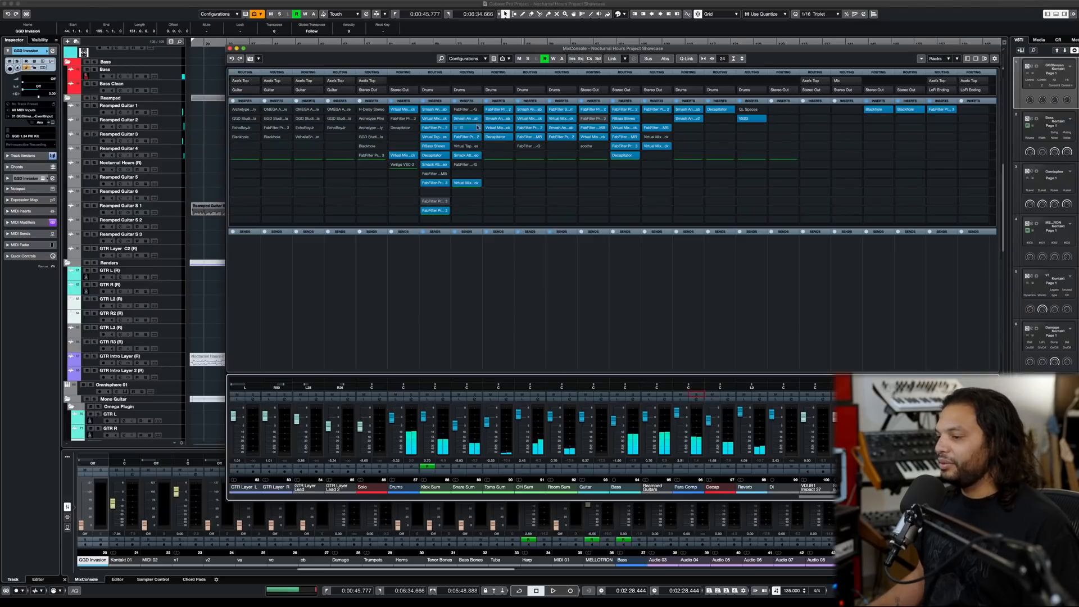
- Review the Toms Sum channel's Smash And Grab and FabFilter Pro-Q 3 inserts, closing each one
left_click(498, 119)
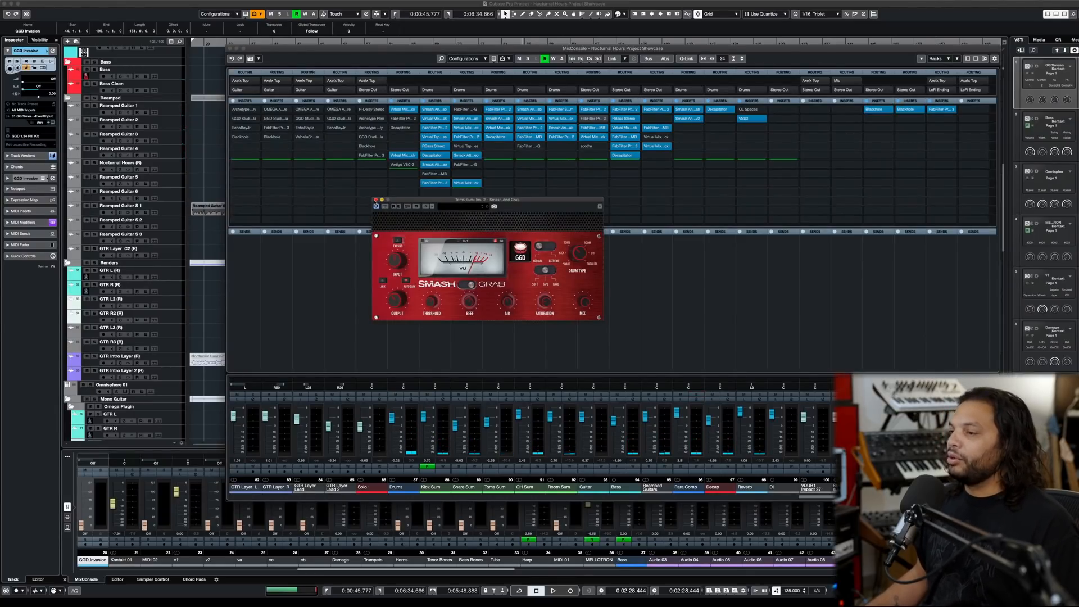
left_click(376, 199)
left_click(500, 110)
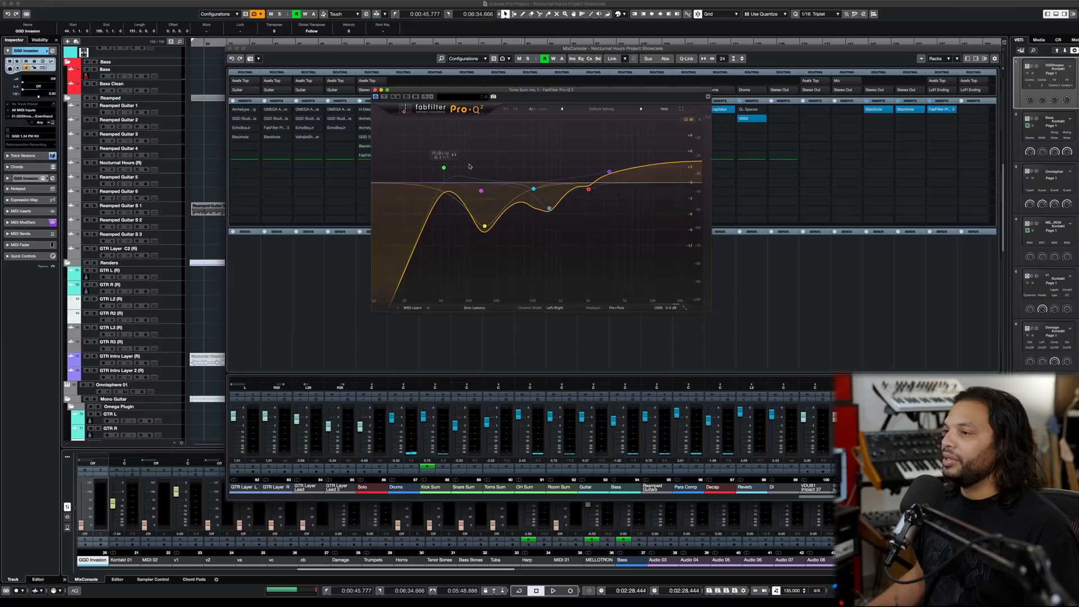
left_click(375, 90)
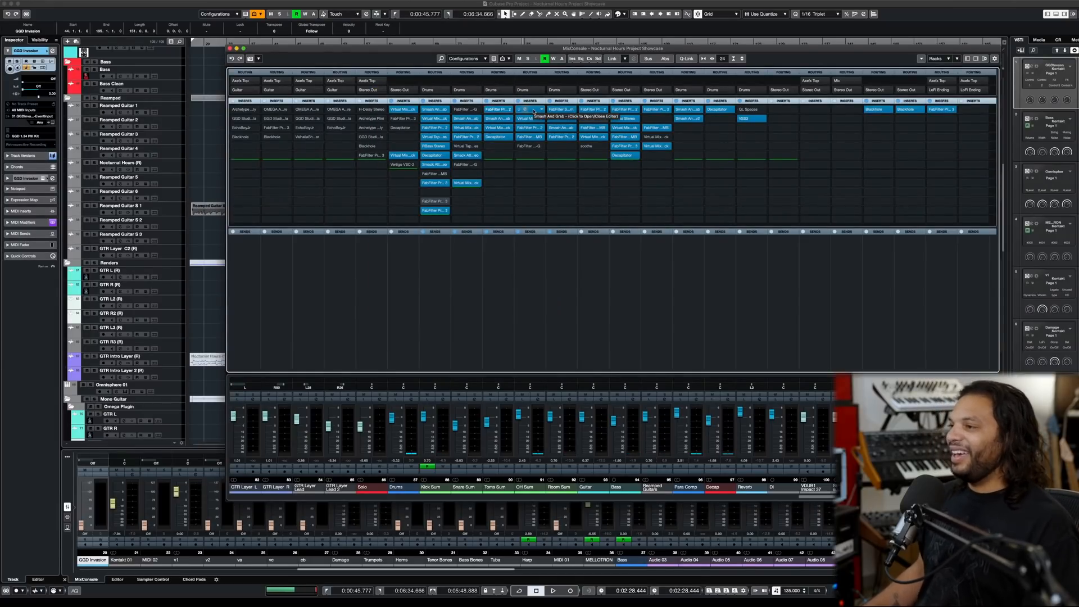
- Play the mix with the OH Sum channel's Smash And Grab open, and inspect the channel's settings and sends
left_click(534, 111)
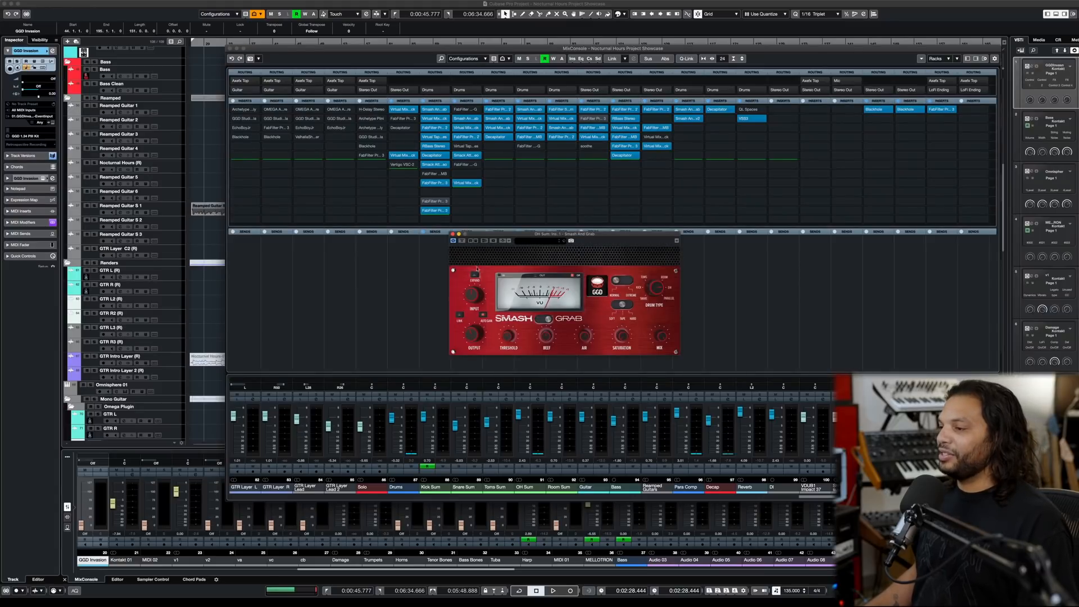
key("space")
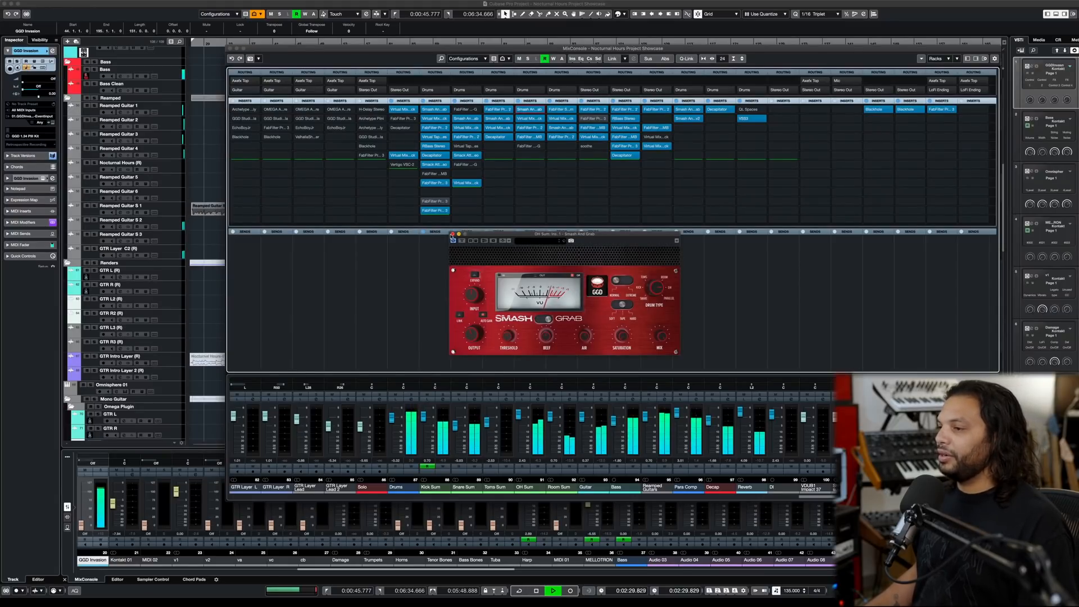
key("space")
left_click(452, 234)
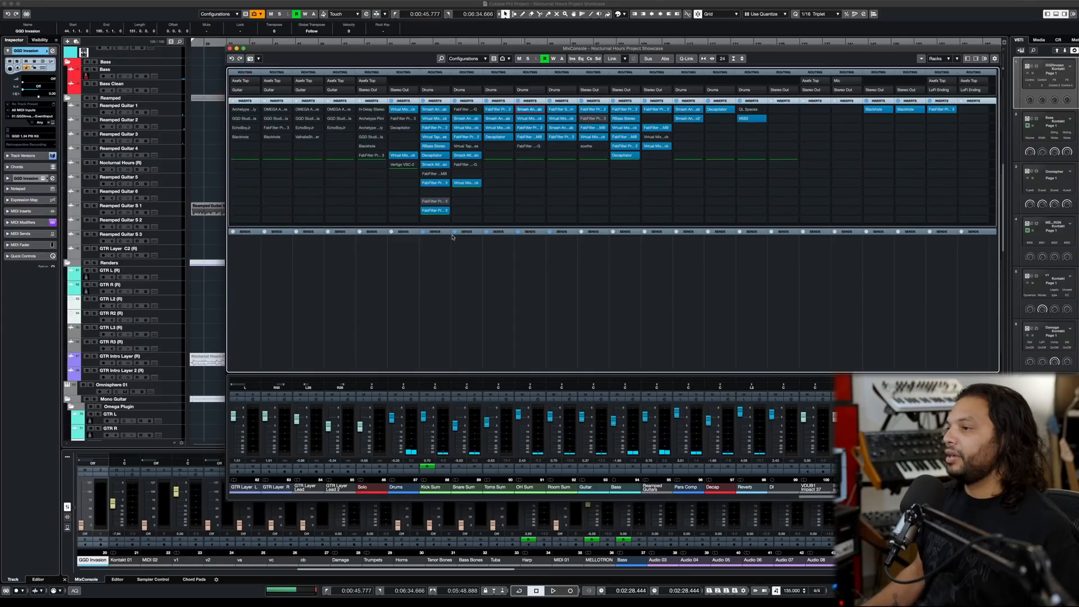
left_click(537, 399)
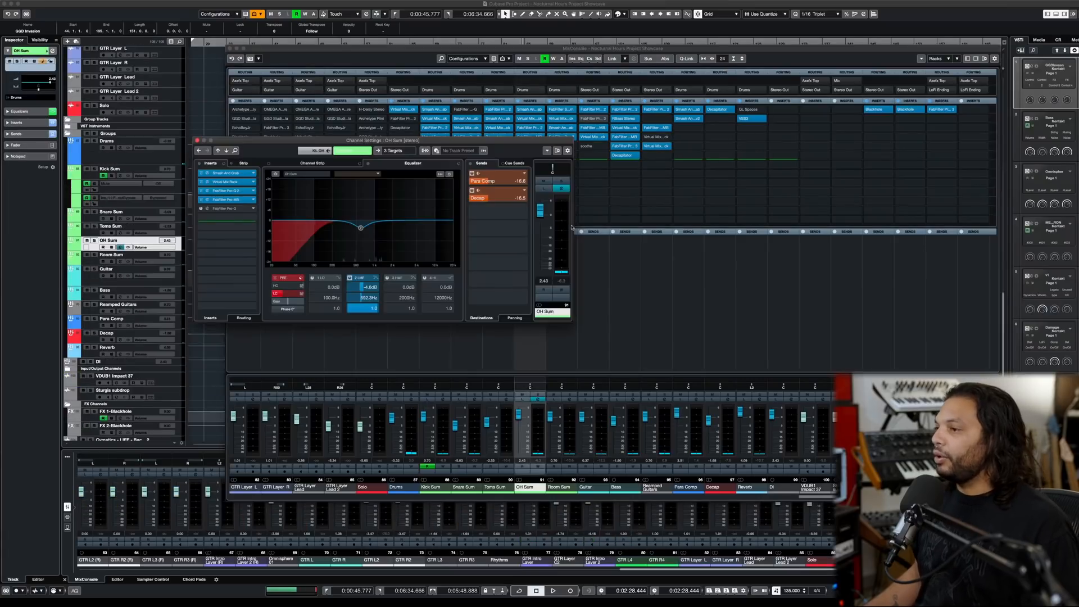
left_click(196, 141)
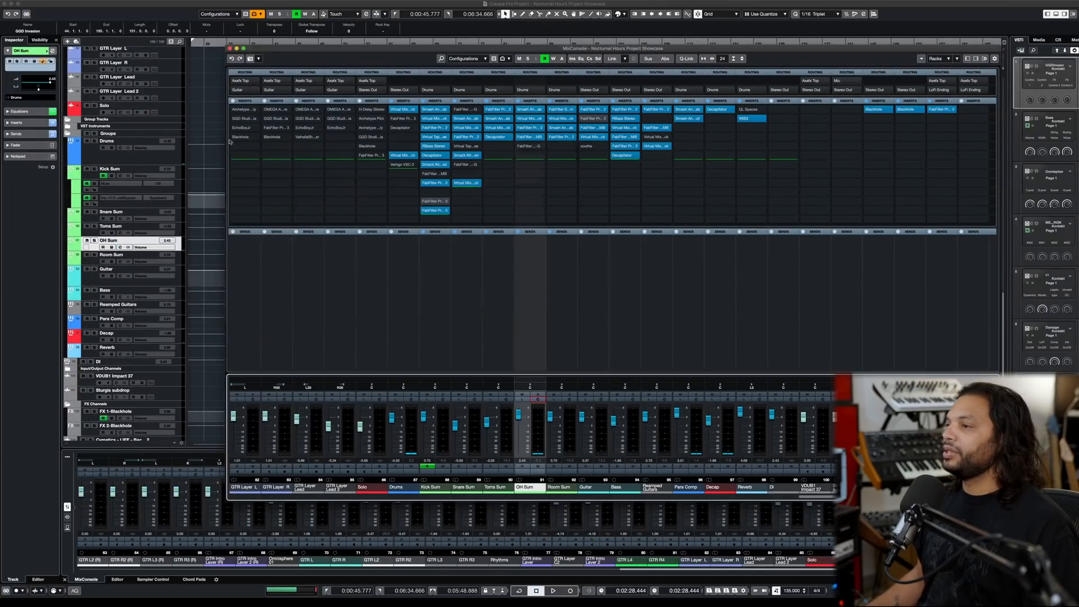
- Solo the Room Sum channel and play it with its Smash And Grab insert open
left_click(569, 395)
key("space")
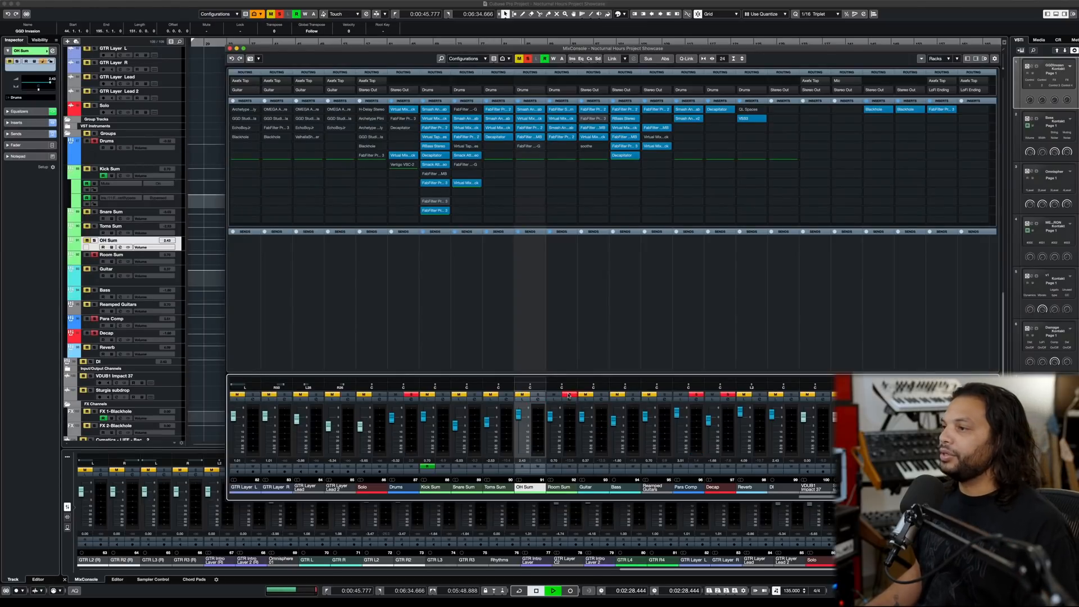
left_click(557, 127)
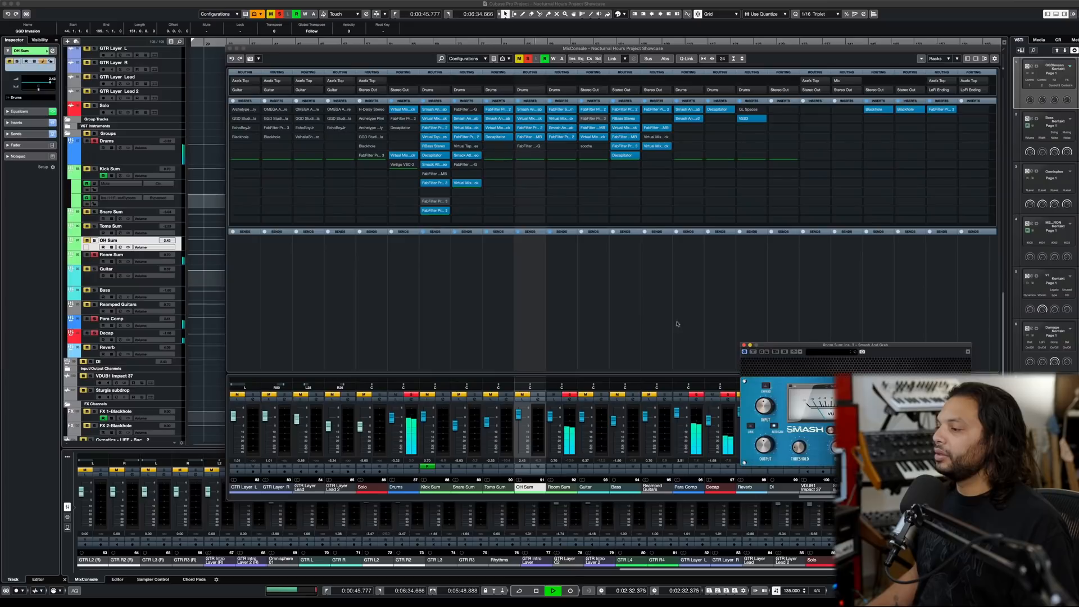
key("space")
- Shift the Room Sum's FabFilter insert down one slot and add Smash And Grab v2 in the fourth insert slot
left_click_drag(565, 137, 567, 146)
left_click(565, 138)
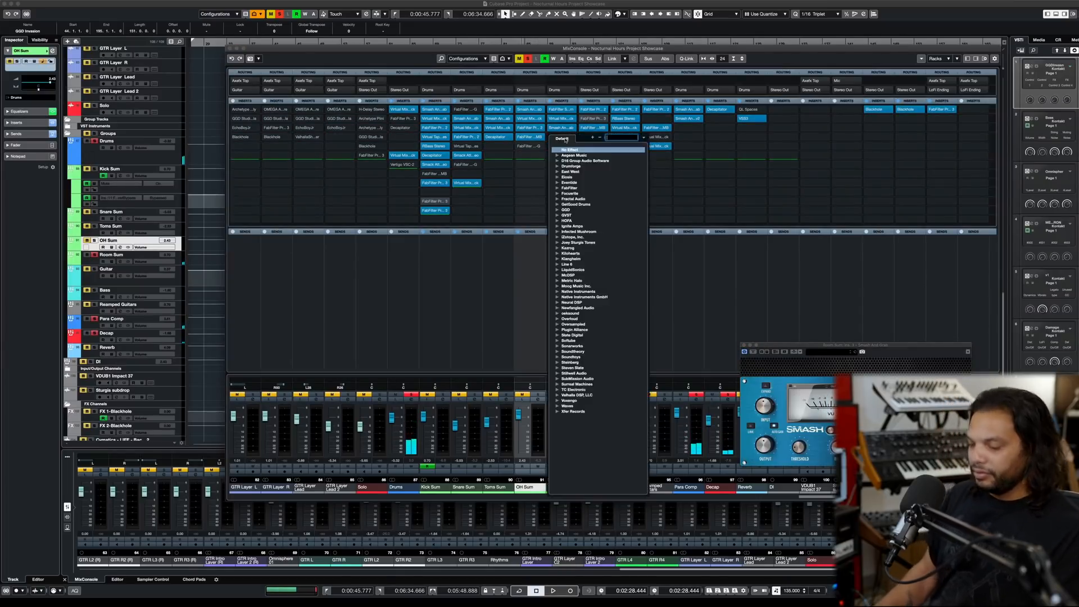
type("smash")
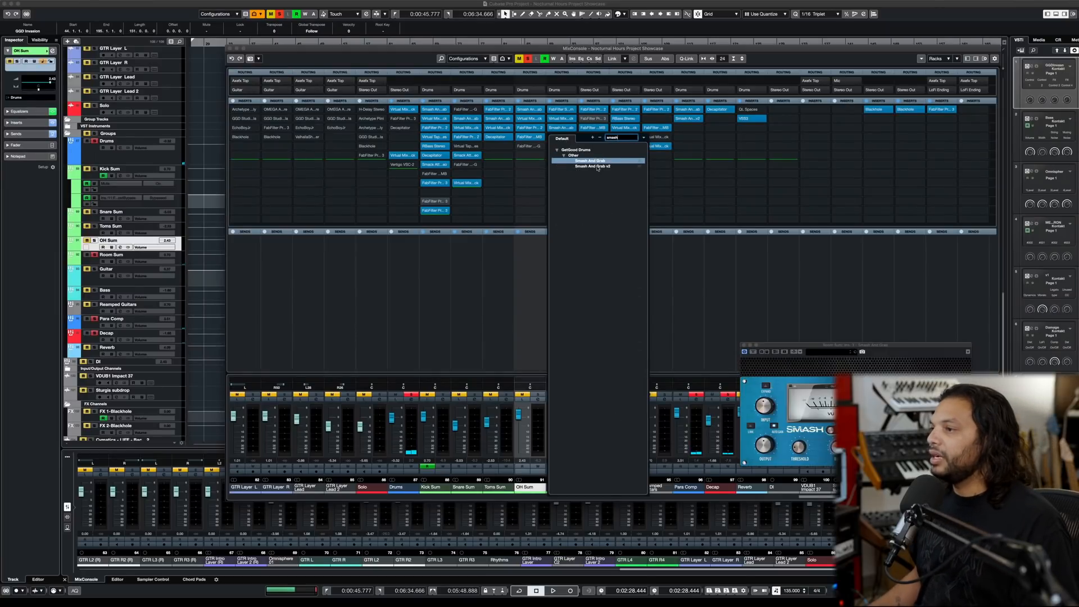
left_click(601, 167)
- Switch the Room Sum's Smash And Grab v2 to red mode and adjust its drum type and output, comparing it bypassed and active
key("space")
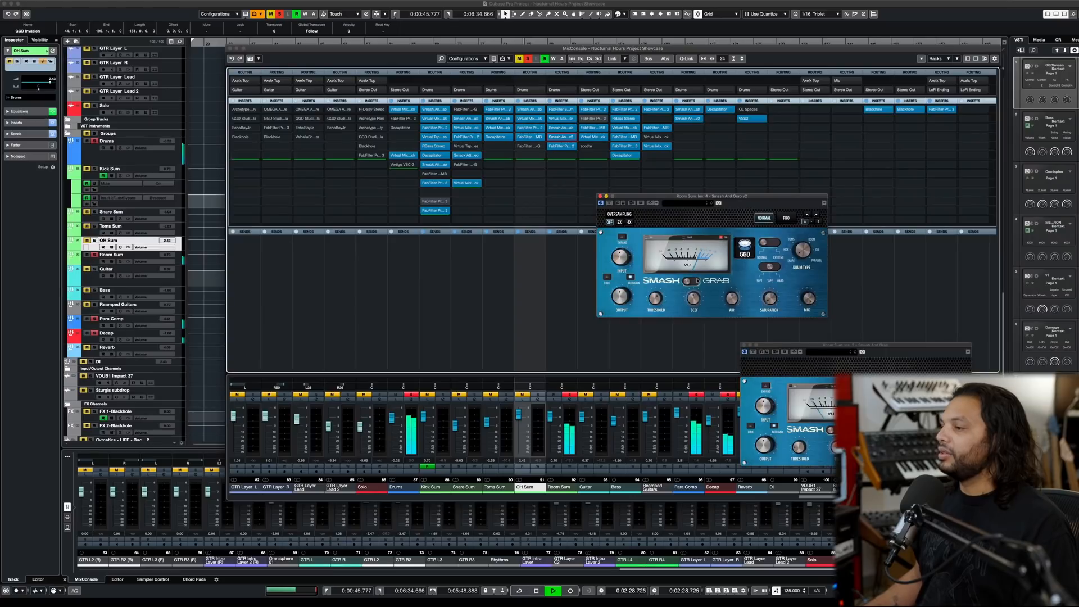
left_click(808, 253)
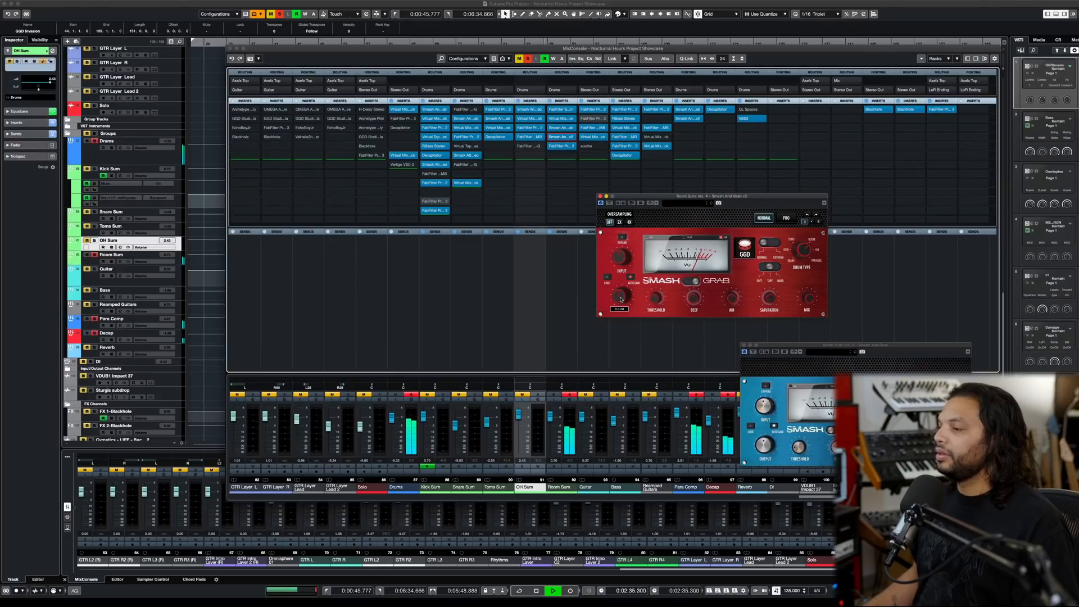
left_click(610, 203)
left_click(609, 203)
key("space")
- Clear the Room Sum solo and adjust the Air control of its Smash And Grab v2 while playing the full mix
left_click(572, 396)
key("space")
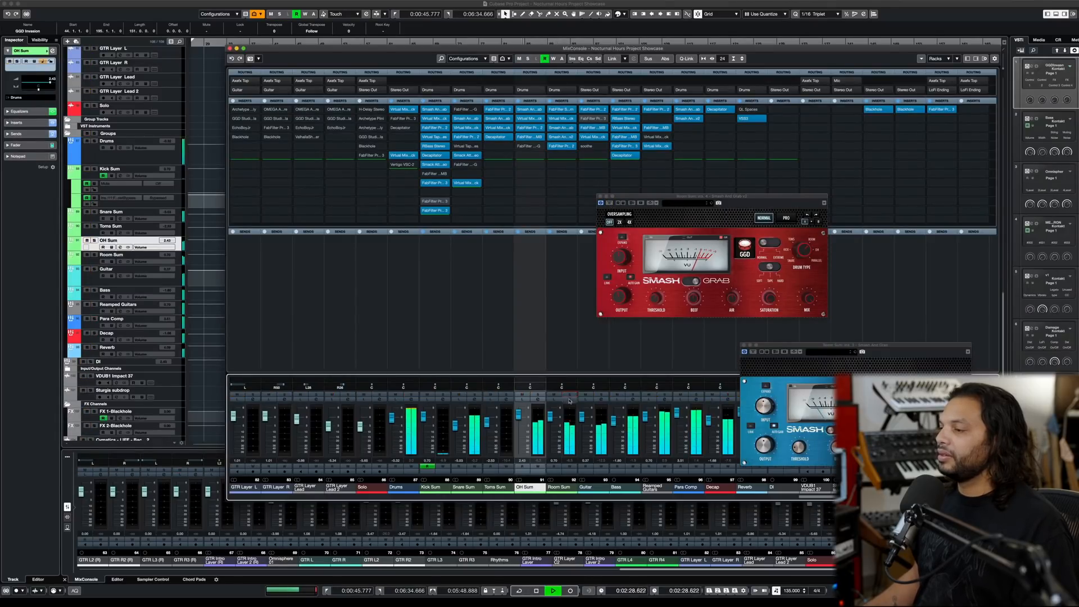
left_click(731, 303)
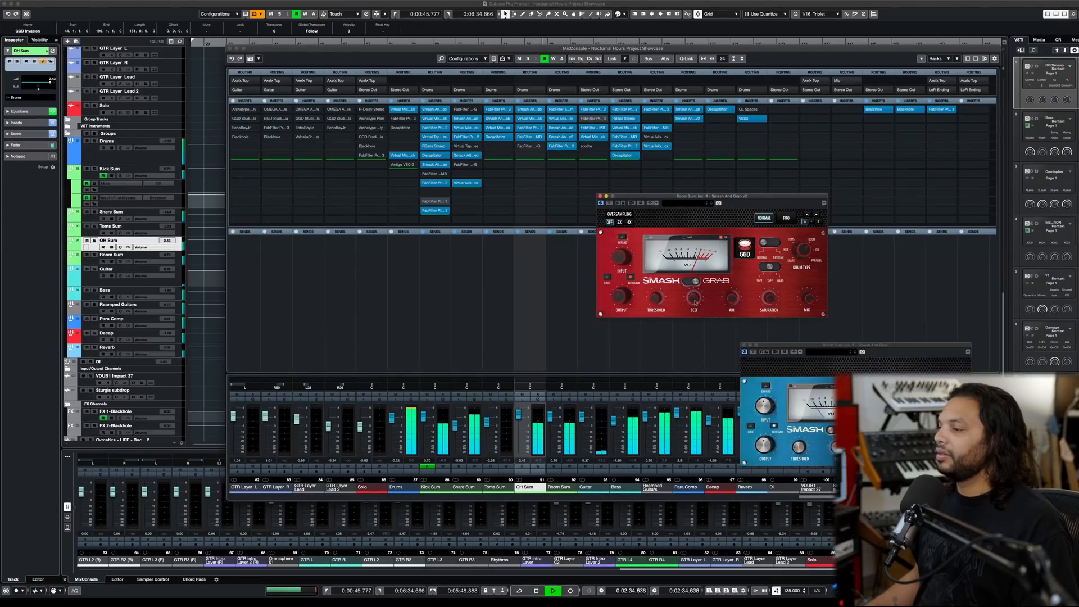
key("space")
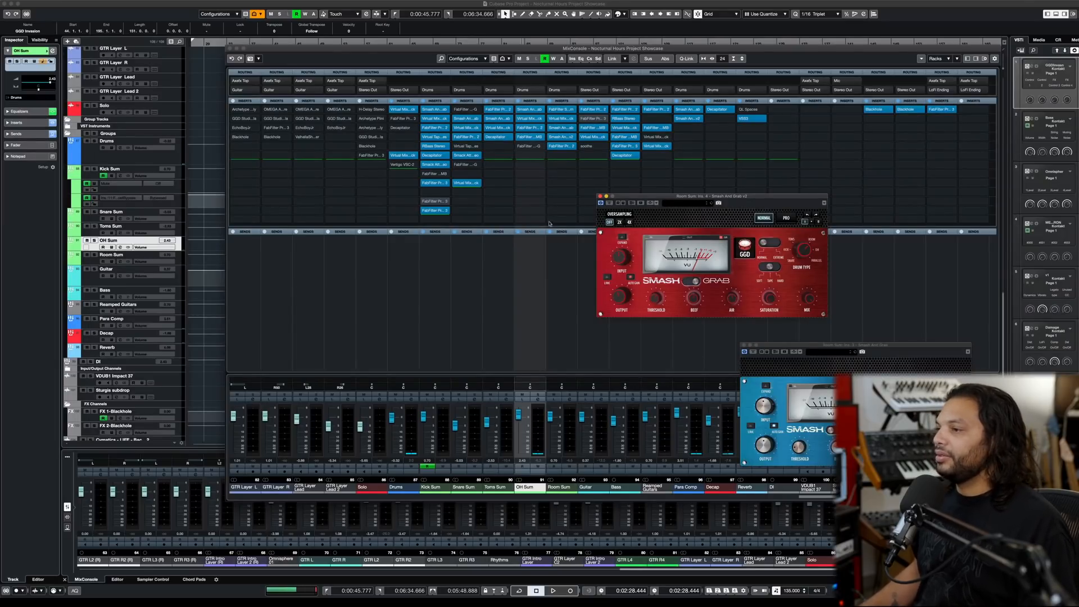
- Fine-tune the threshold and output of the Room Sum's Smash And Grab v2 during playback, and close both Smash And Grab windows
left_click(558, 358)
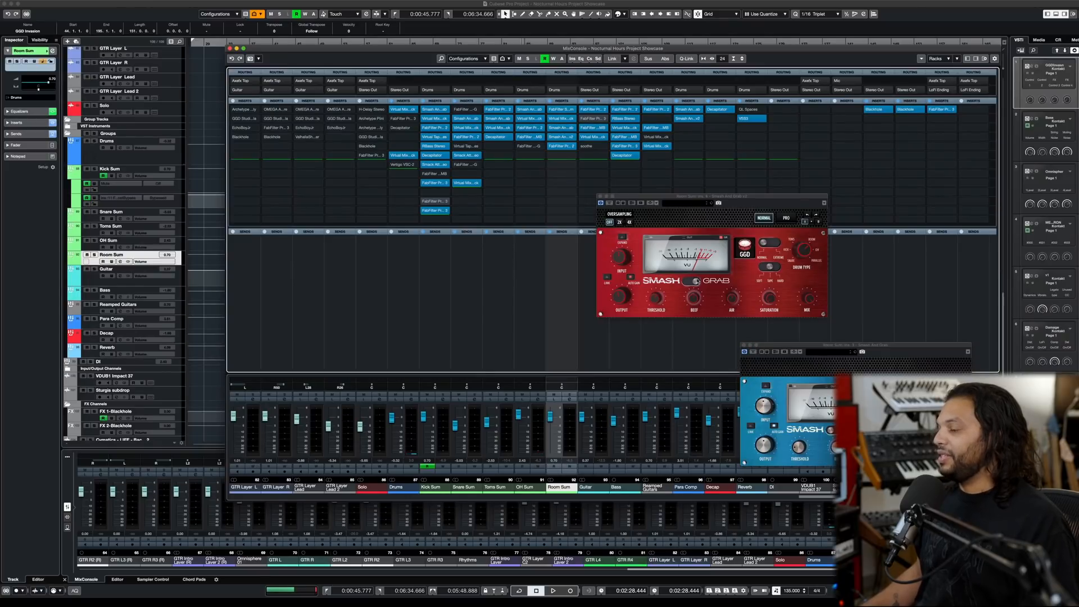
key("space")
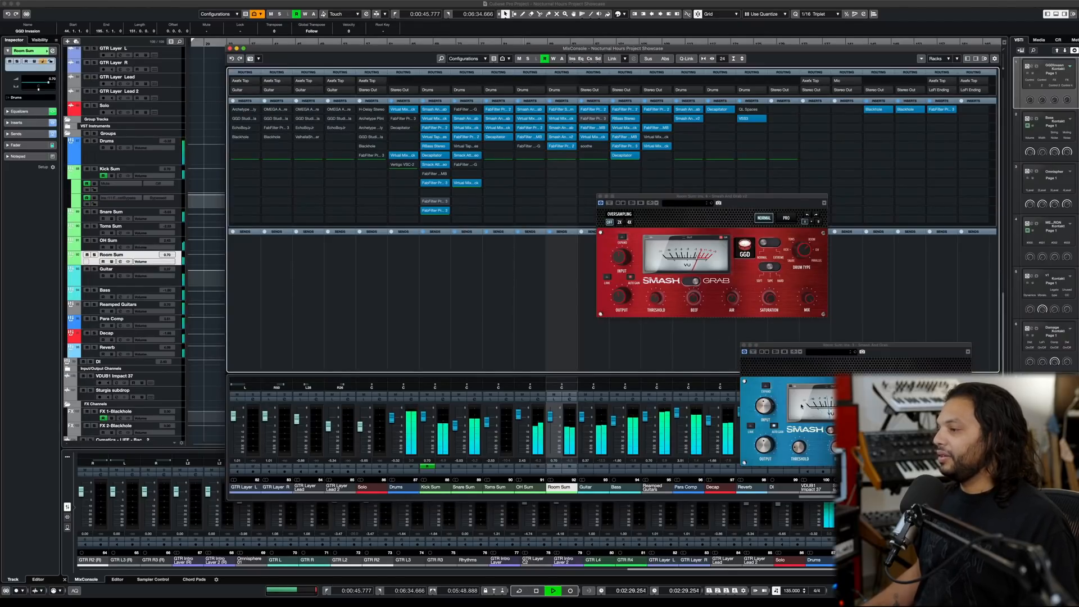
left_click(655, 302)
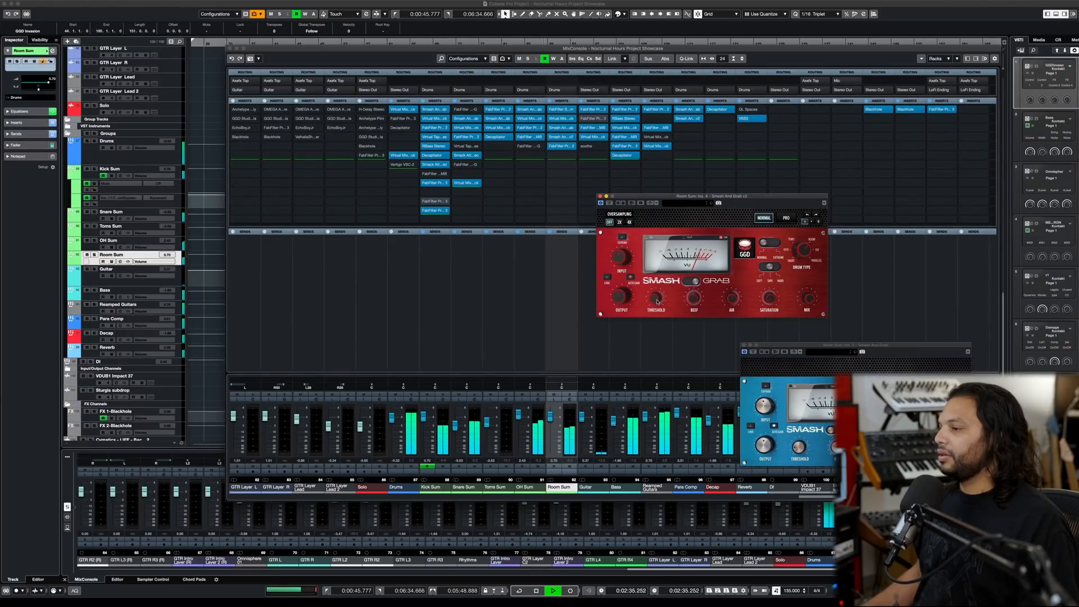
left_click_drag(656, 300, 655, 299)
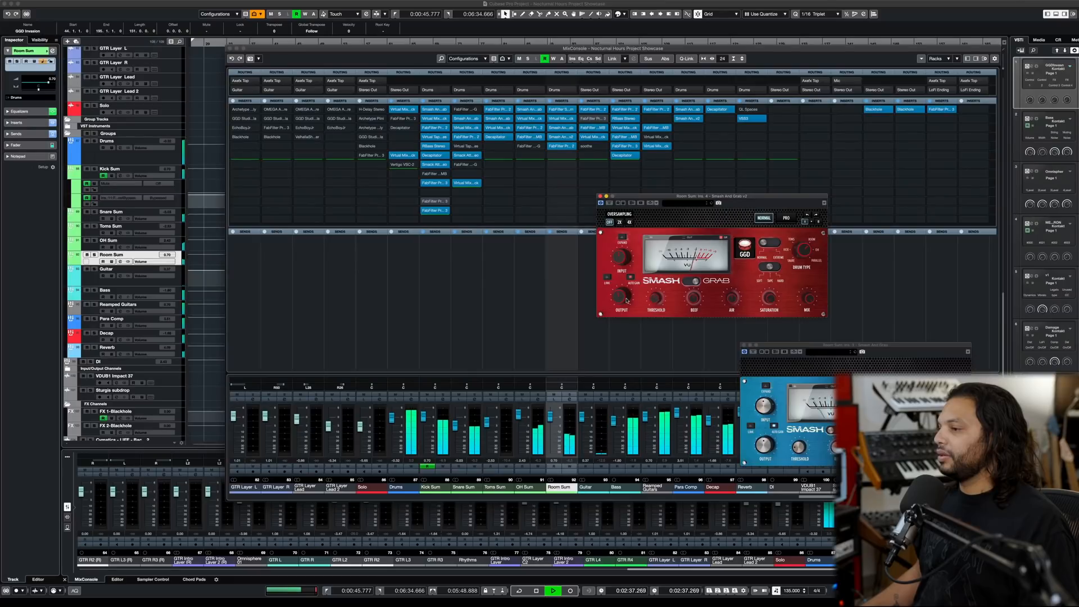
left_click_drag(625, 304, 620, 299)
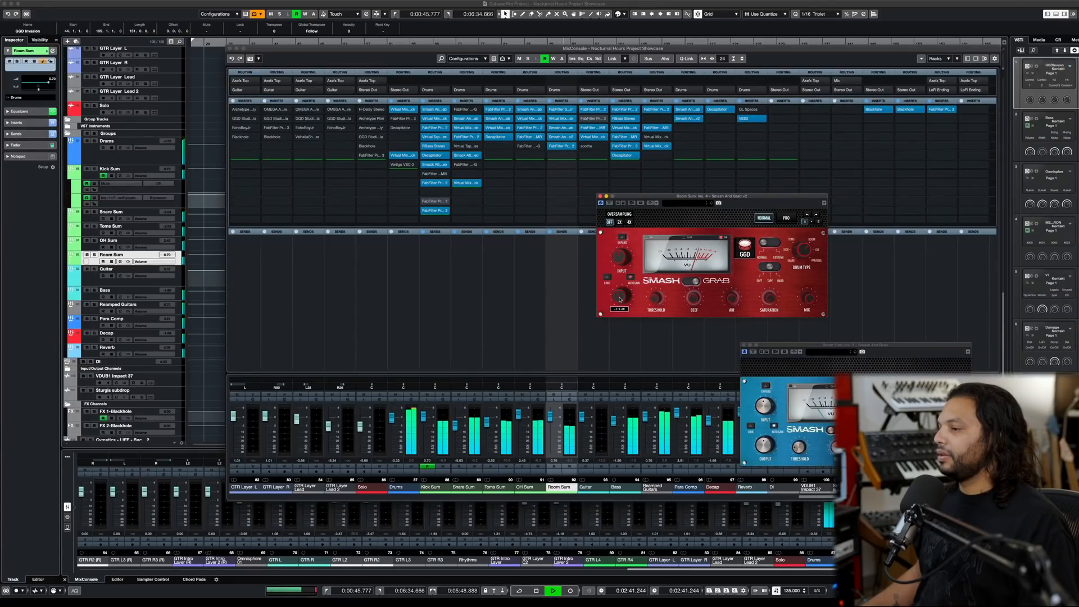
key("space")
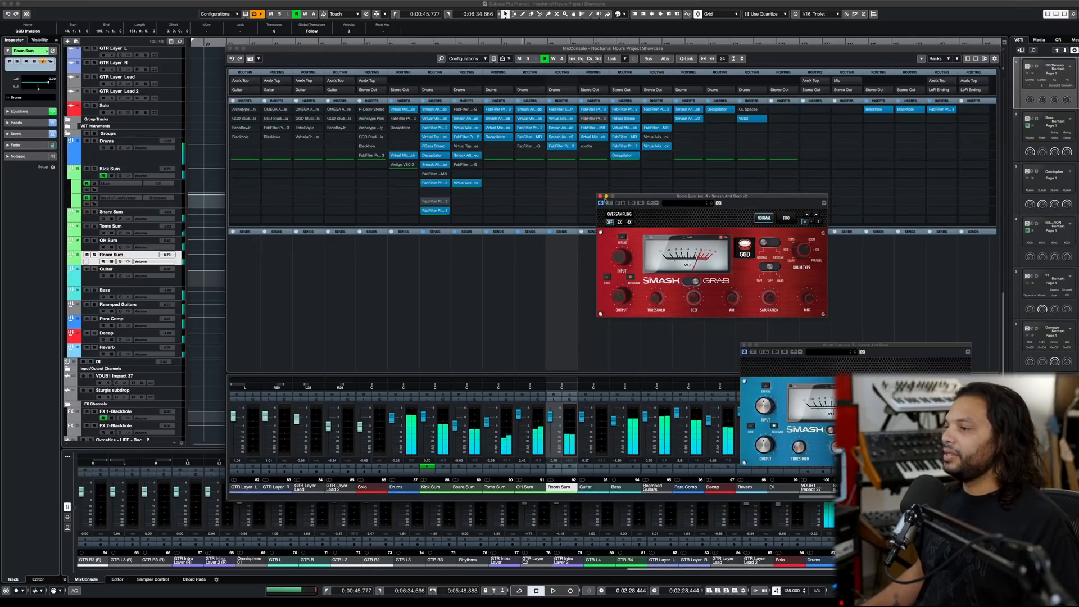
left_click(600, 197)
left_click(743, 345)
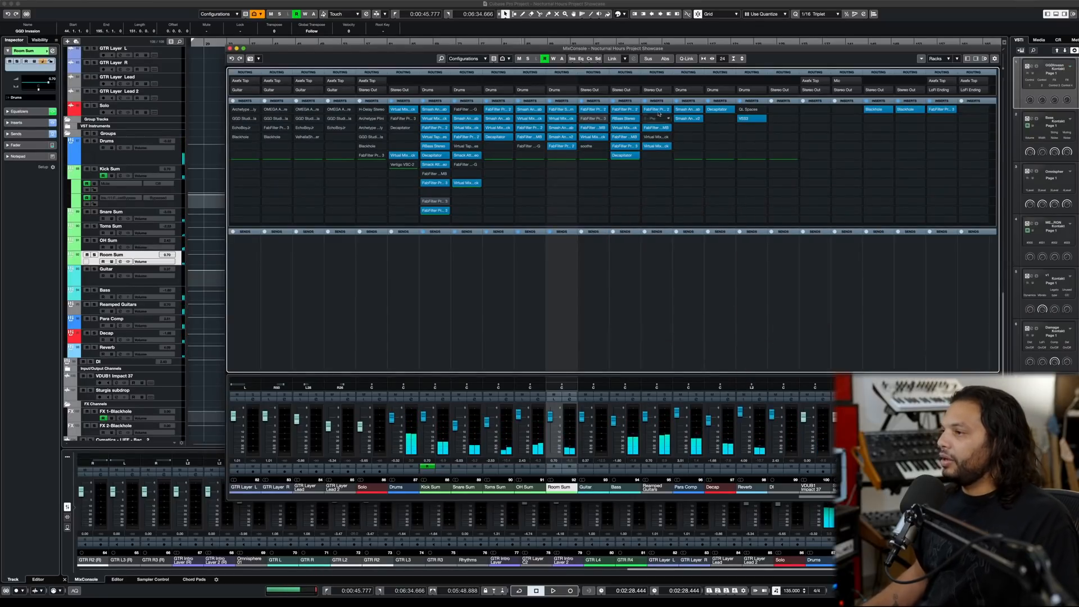
- Inspect the Para Comp channel's Smash And Grab v2 settings and close the plug-in
mouse_move(690, 120)
left_click(690, 121)
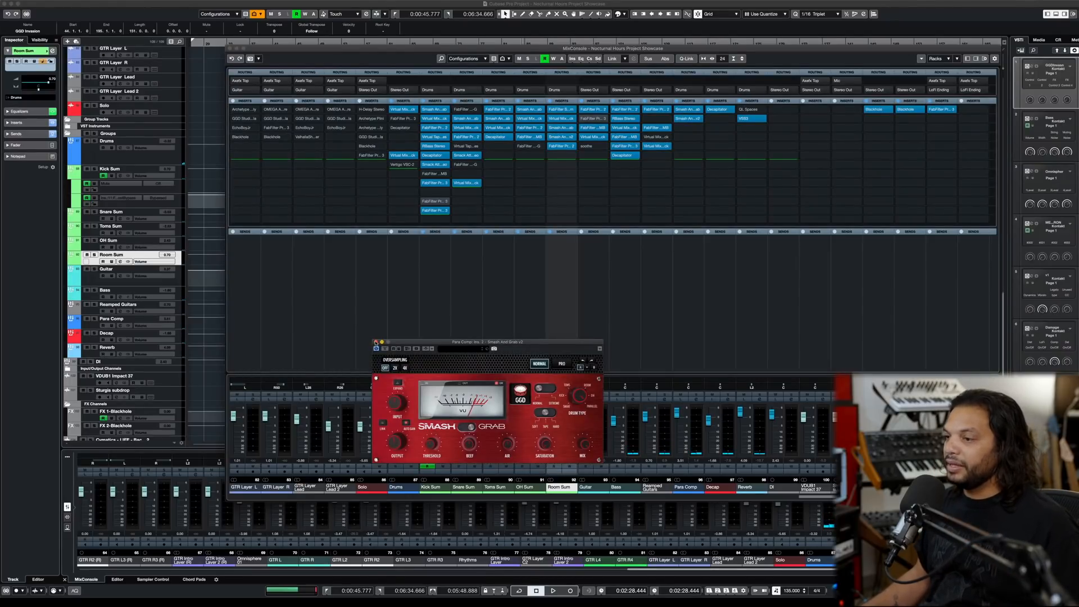
left_click(375, 343)
- Move the original Smash And Grab below v2 on the Para Comp and Room Sum channels, and play the mix
left_click_drag(695, 110, 696, 128)
mouse_move(565, 147)
left_mouse_down()
mouse_move(566, 156)
mouse_move(567, 145)
left_mouse_up()
key("space")
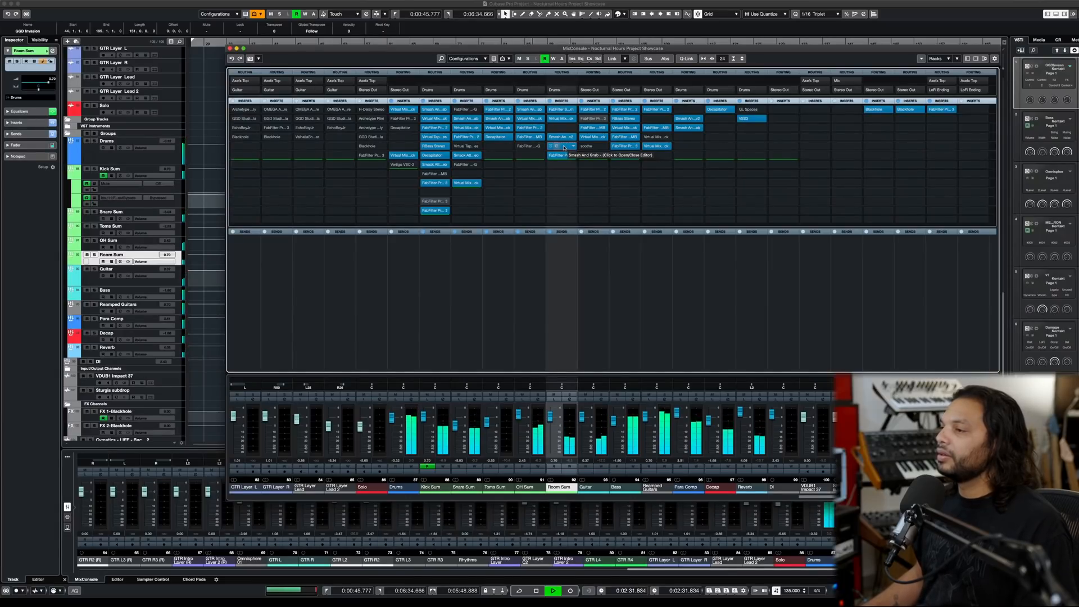
key("space")
- Move the original Smash And Grab back above v2 on the Room Sum and Para Comp channels, and replay the mix
left_click_drag(564, 147, 566, 129)
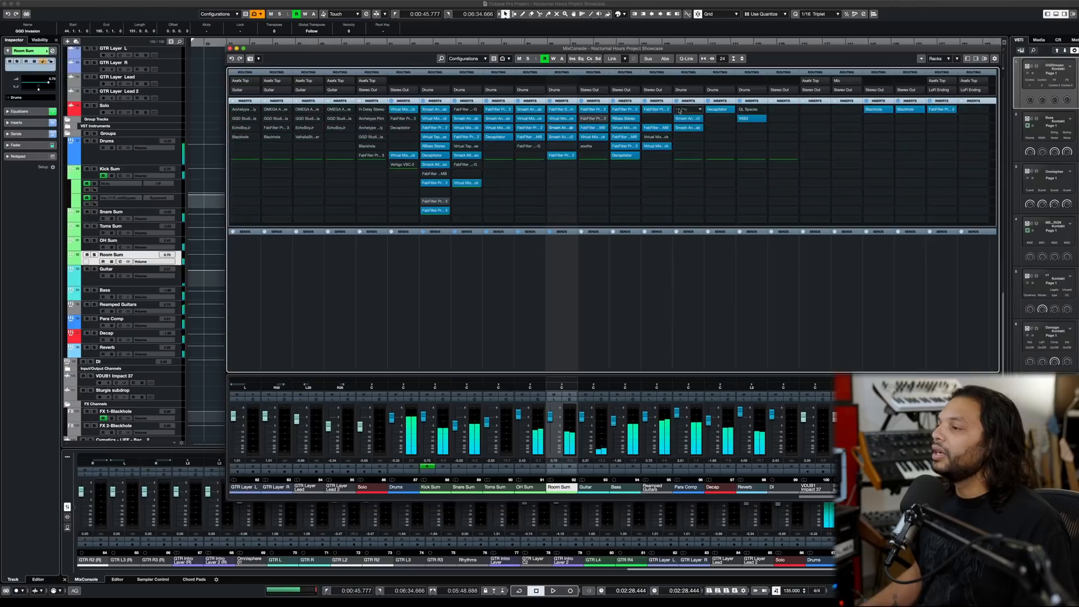
left_click_drag(687, 128, 686, 111)
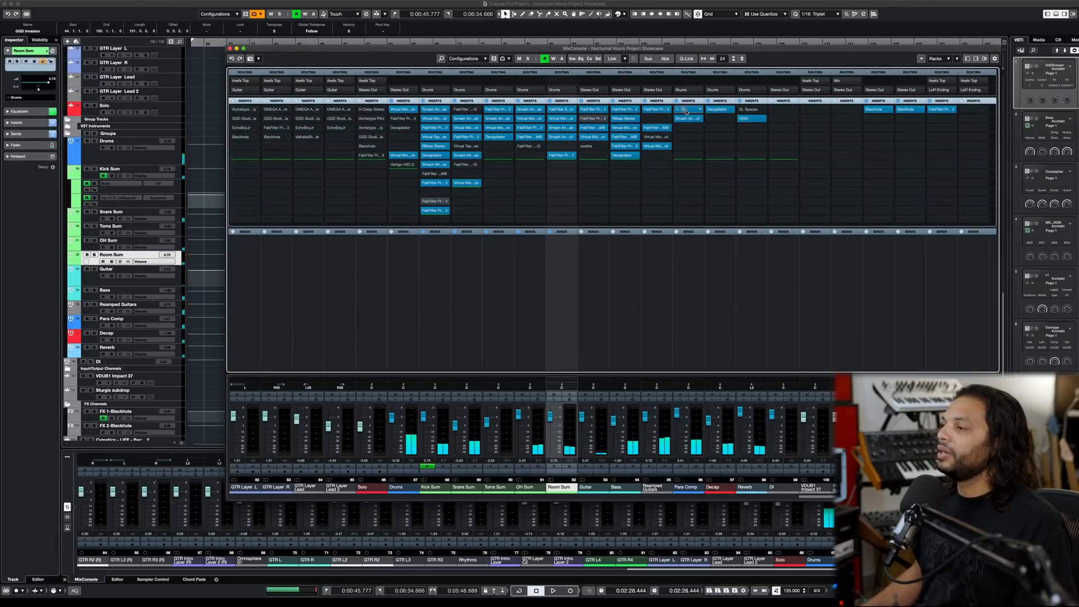
key("space")
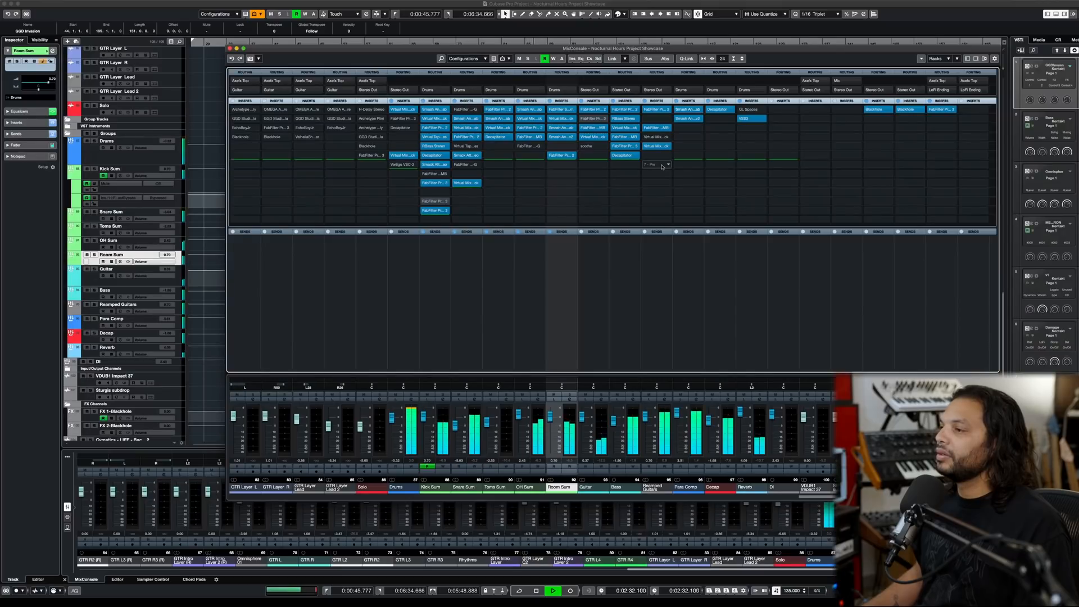
key("space")
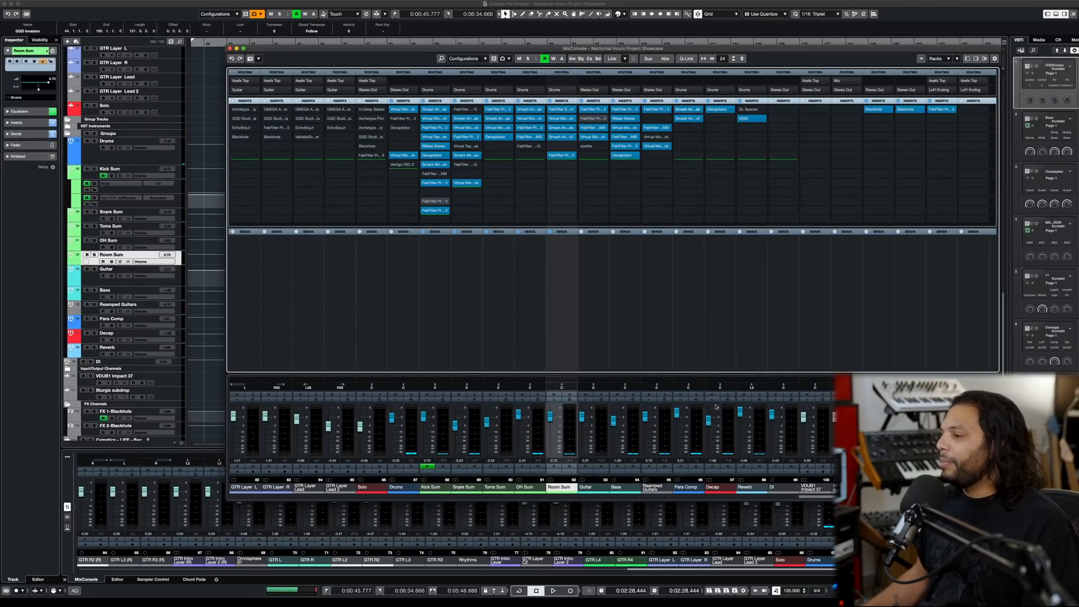
- Play the mix with the Decap channel's Decapitator open, and inspect the Reverb channel's VSS3 with the Morawski Drum Room V4 preset
left_click(721, 112)
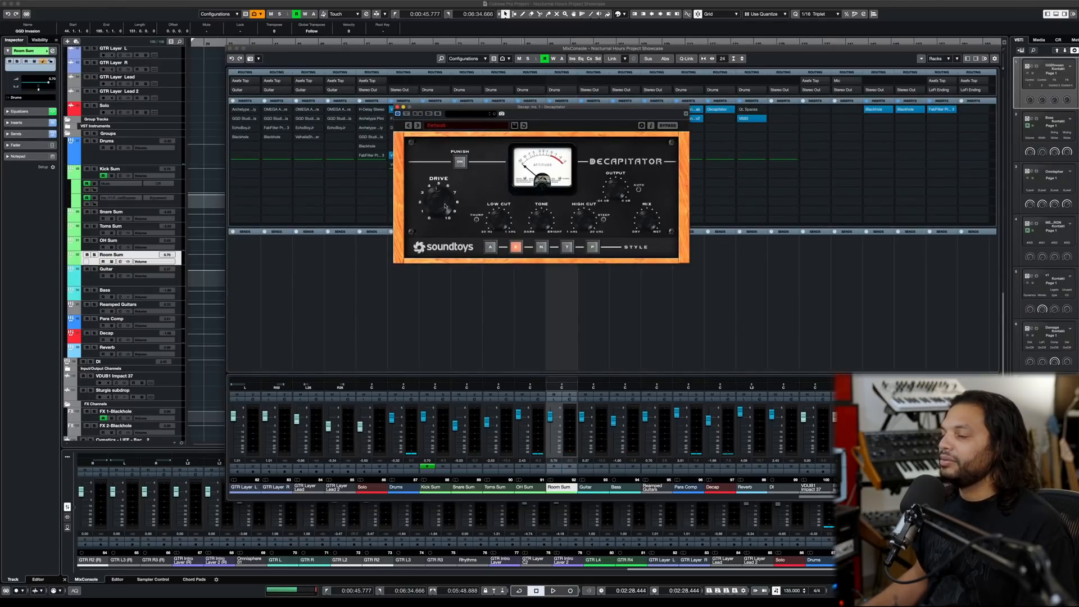
key("space")
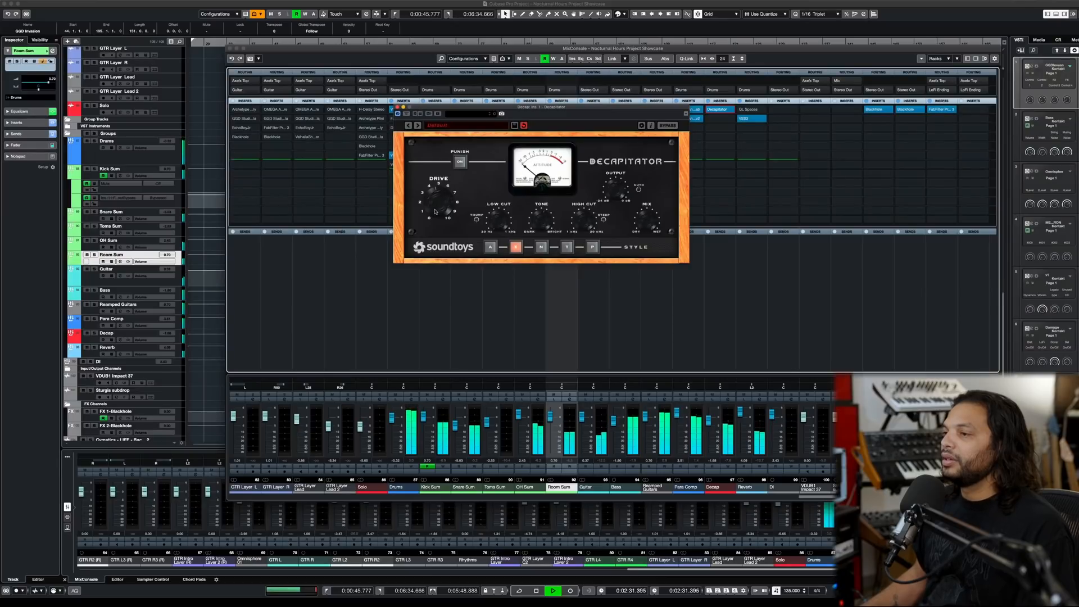
key("space")
left_click(397, 107)
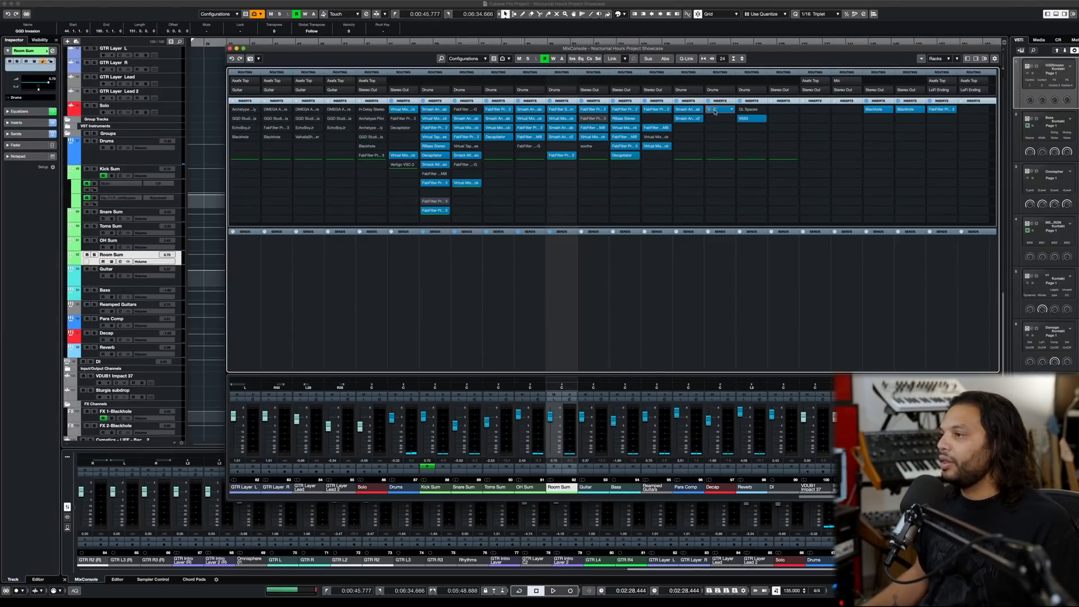
left_click(749, 119)
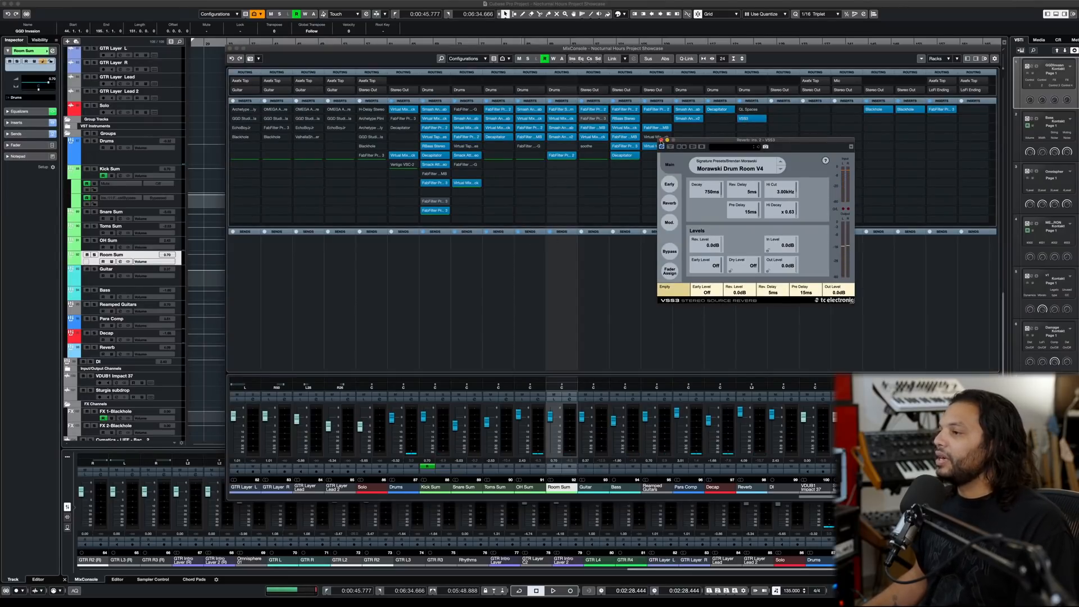
left_click(661, 140)
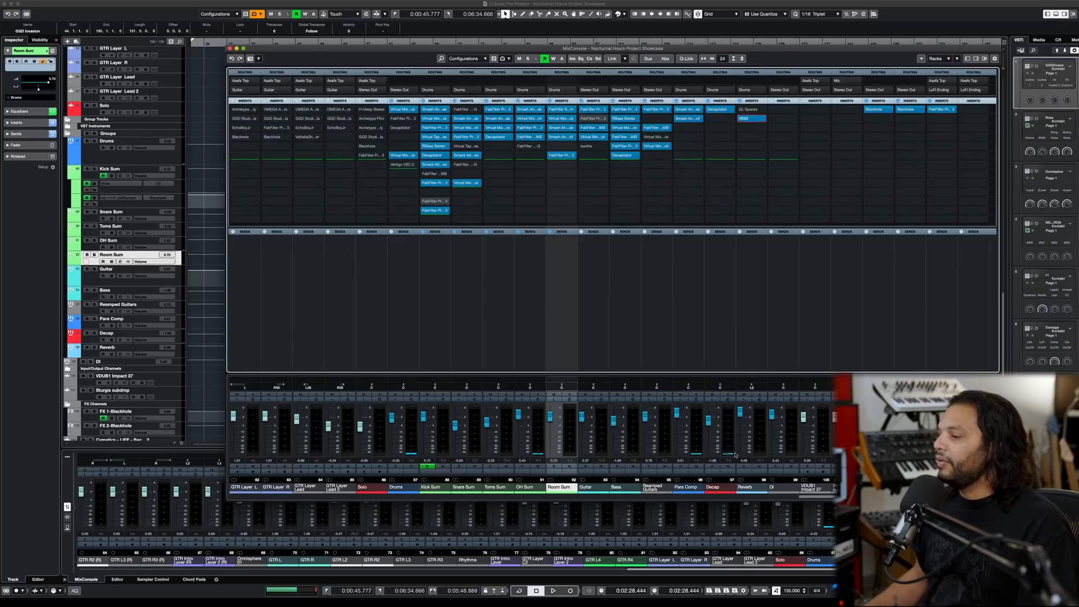
- Audition the Reverb channel with Listen during playback, and replay the full mix with Listen off
left_click(751, 400)
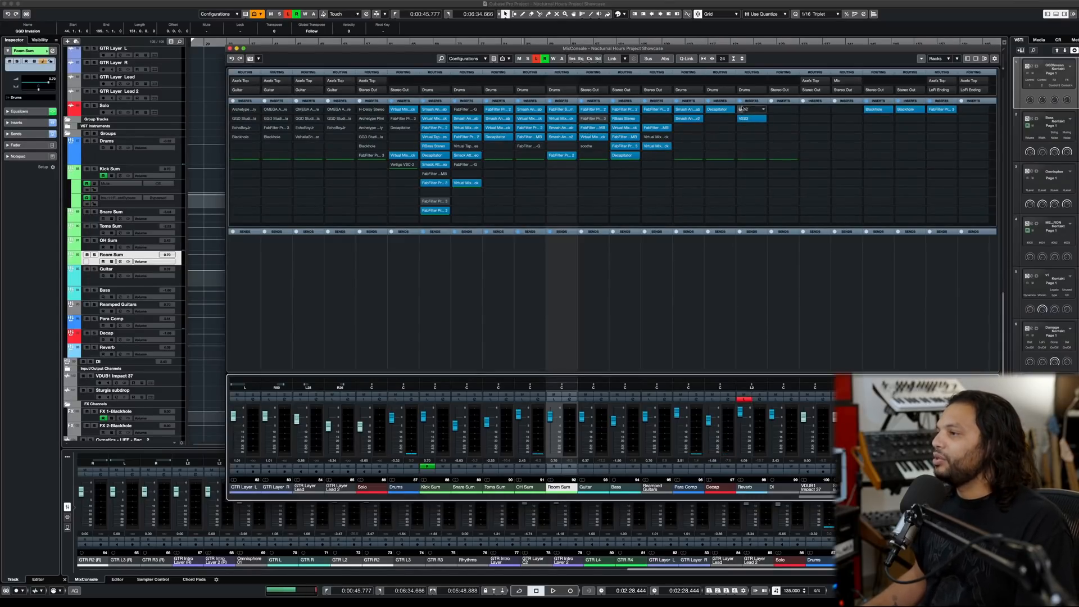
key("space")
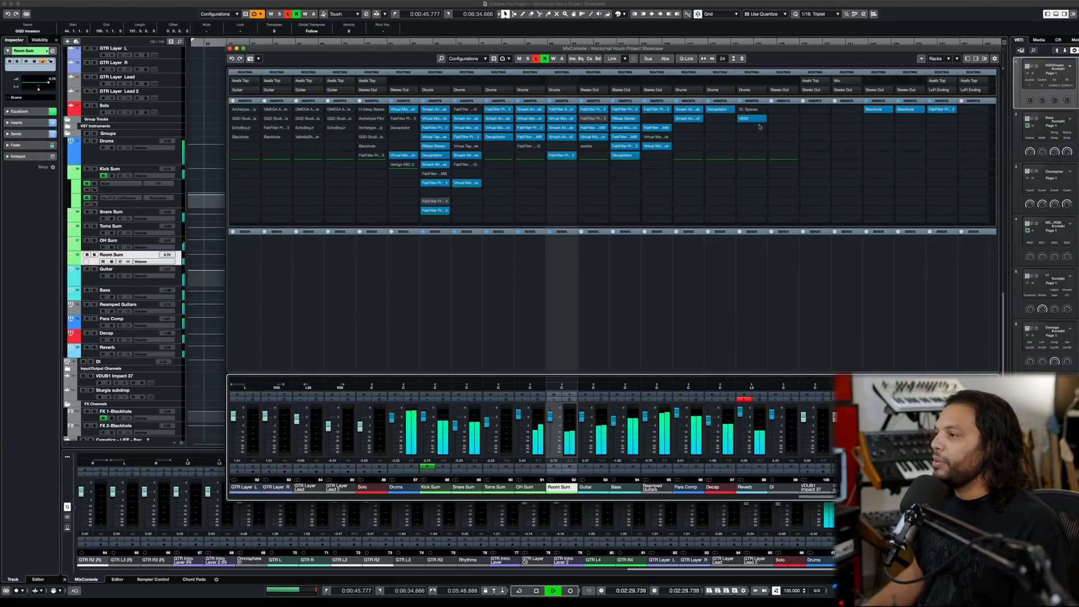
left_click(744, 399)
key("space")
key("space")
scroll(741, 414, "up", 1)
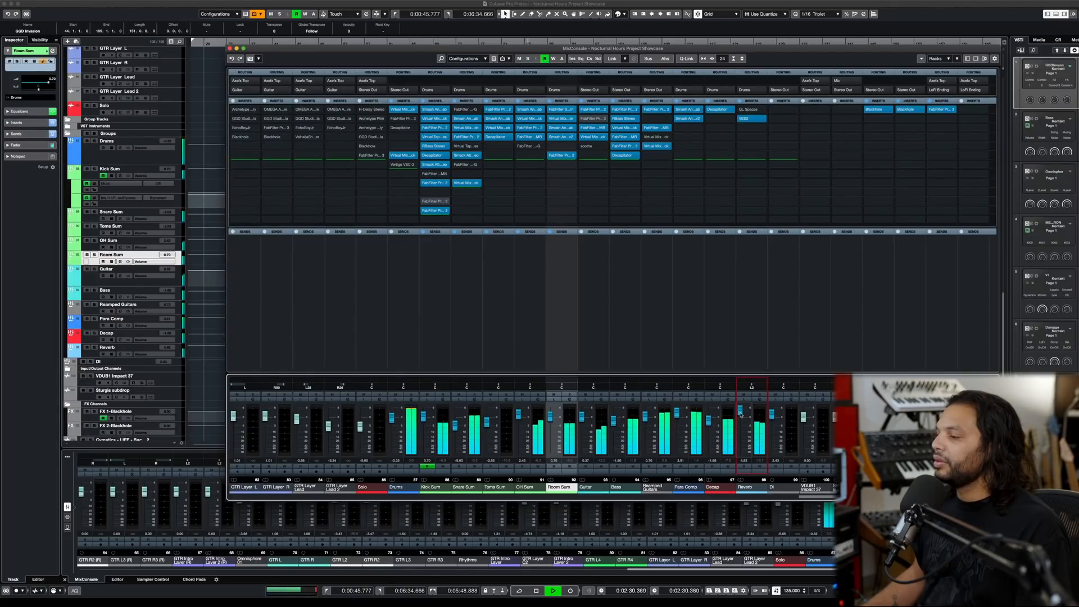
key("space")
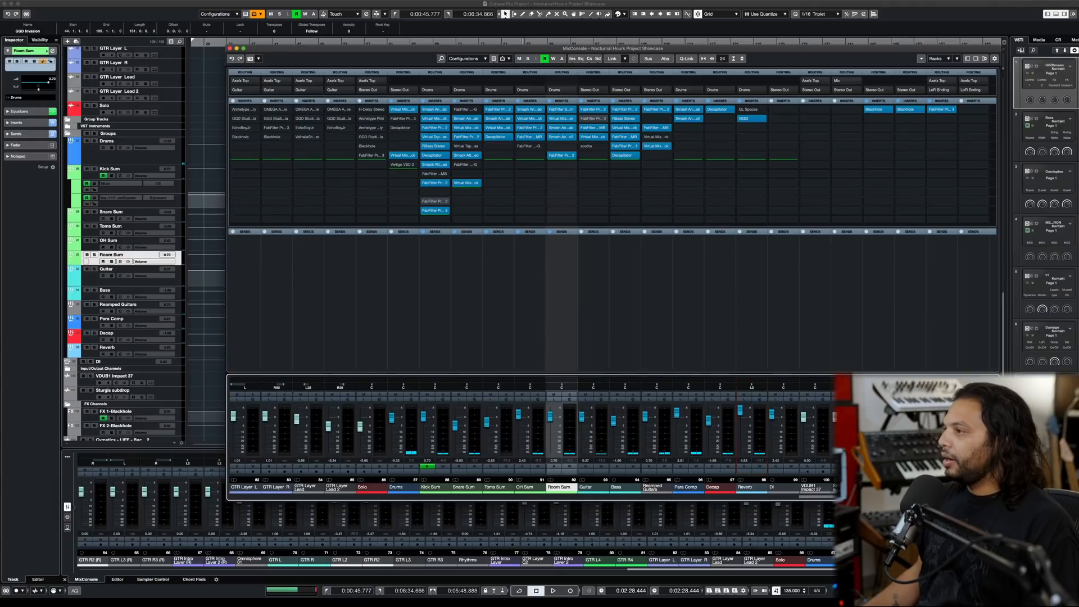
- Inspect the first FabFilter Pro-Q 2 on the Stereo Out channel and close the plug-in
scroll(531, 433, "right", 3)
scroll(531, 433, "left", 4)
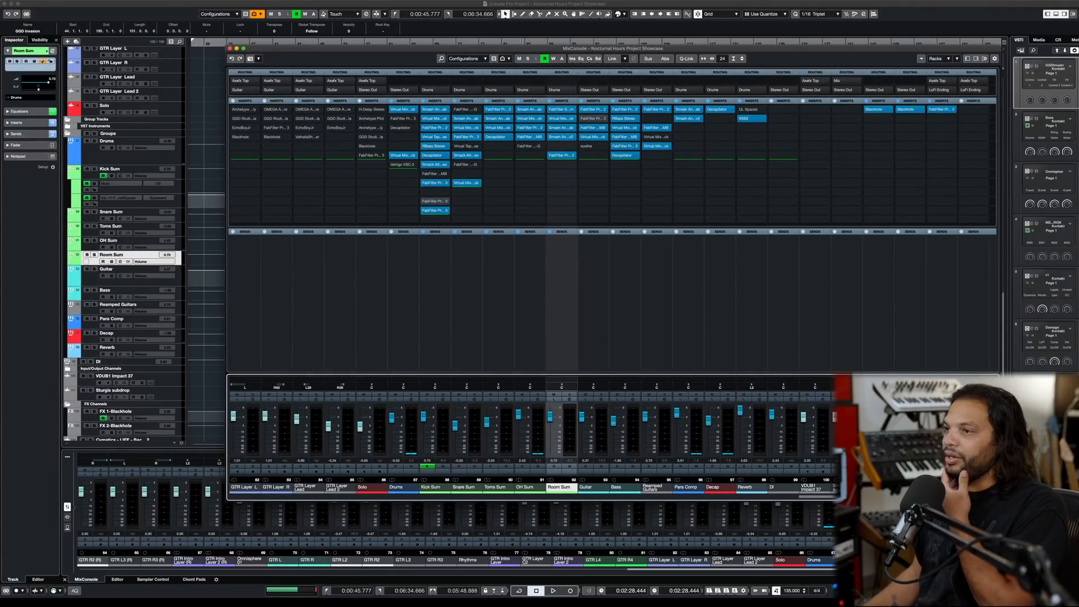
scroll(531, 432, "right", 5)
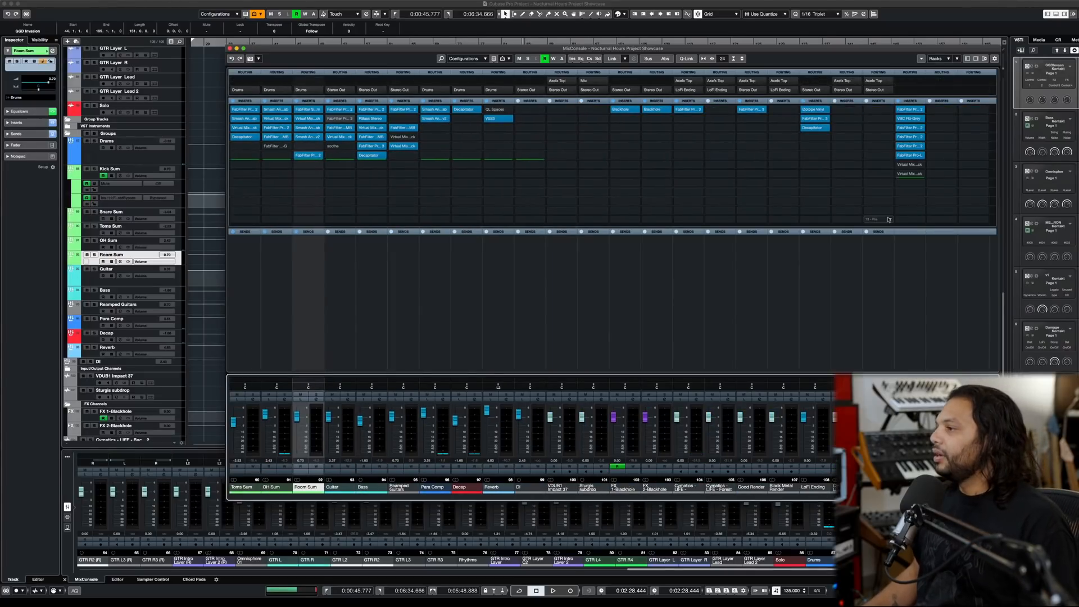
left_click(911, 111)
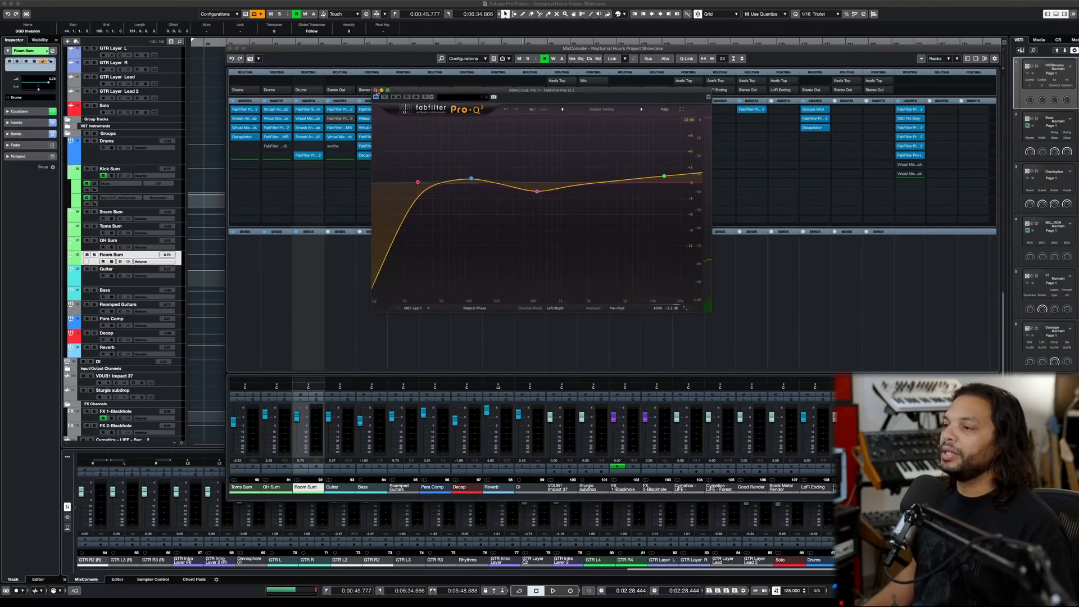
left_click(376, 91)
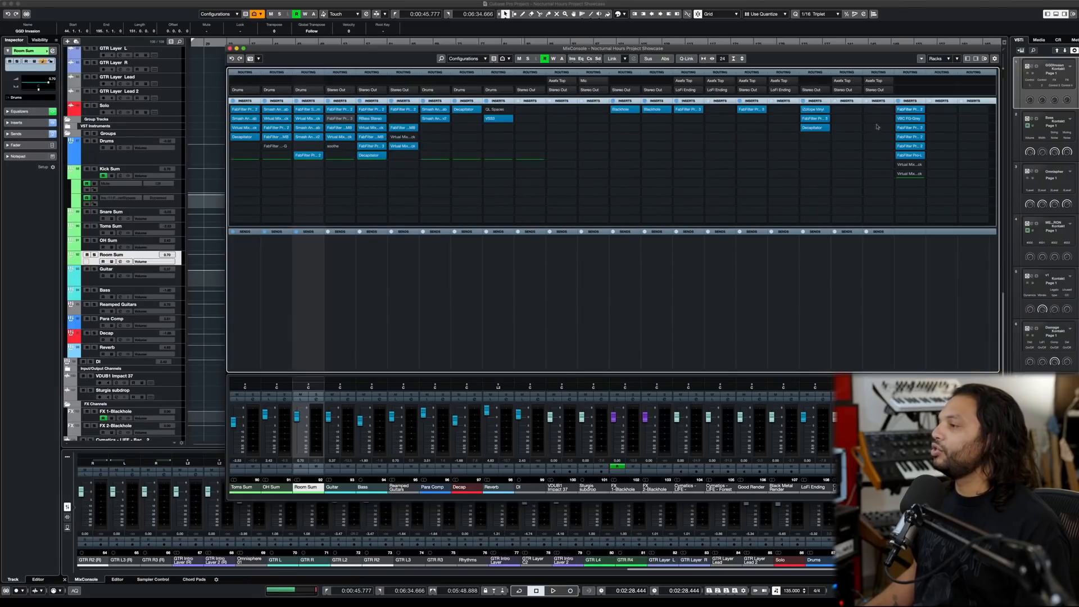
- Play the mix with the Stereo Out's VBC FG-Grey compressor open, and close the plug-in
left_click(911, 119)
key("space")
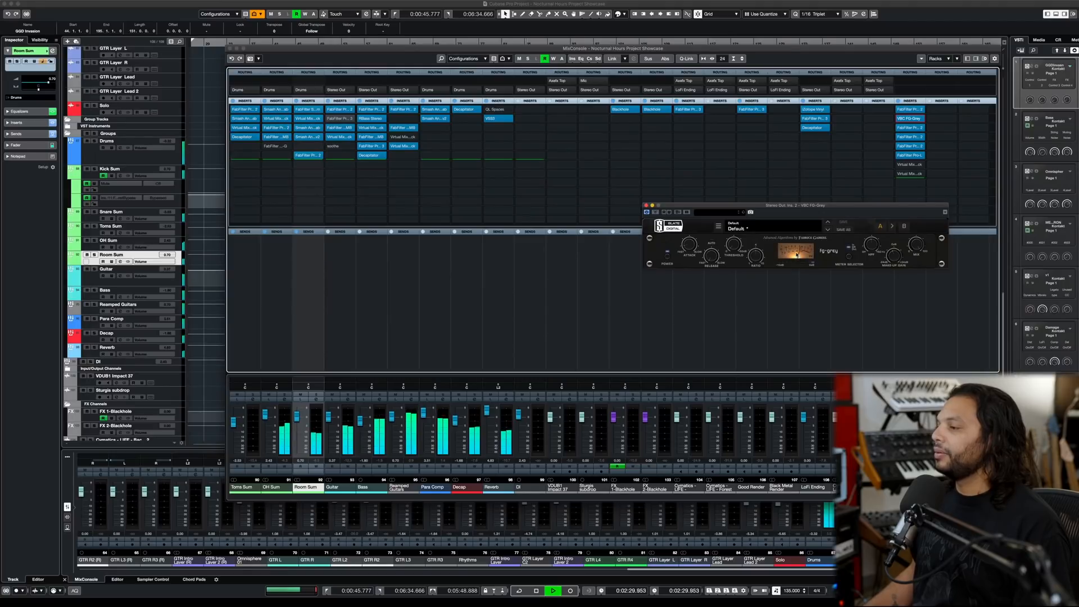
key("space")
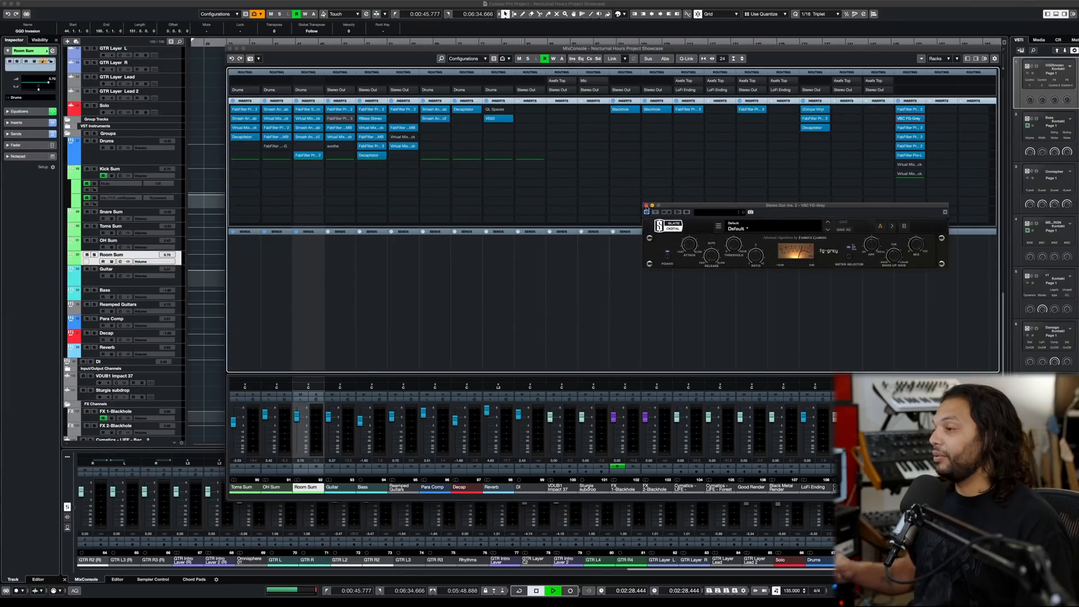
key("space")
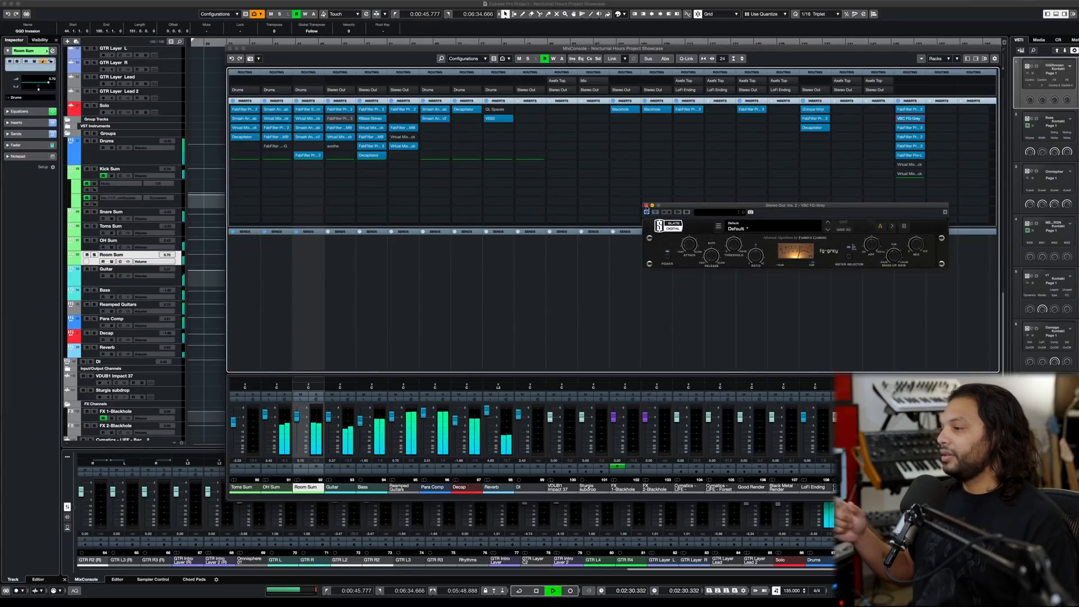
key("space")
left_click(647, 206)
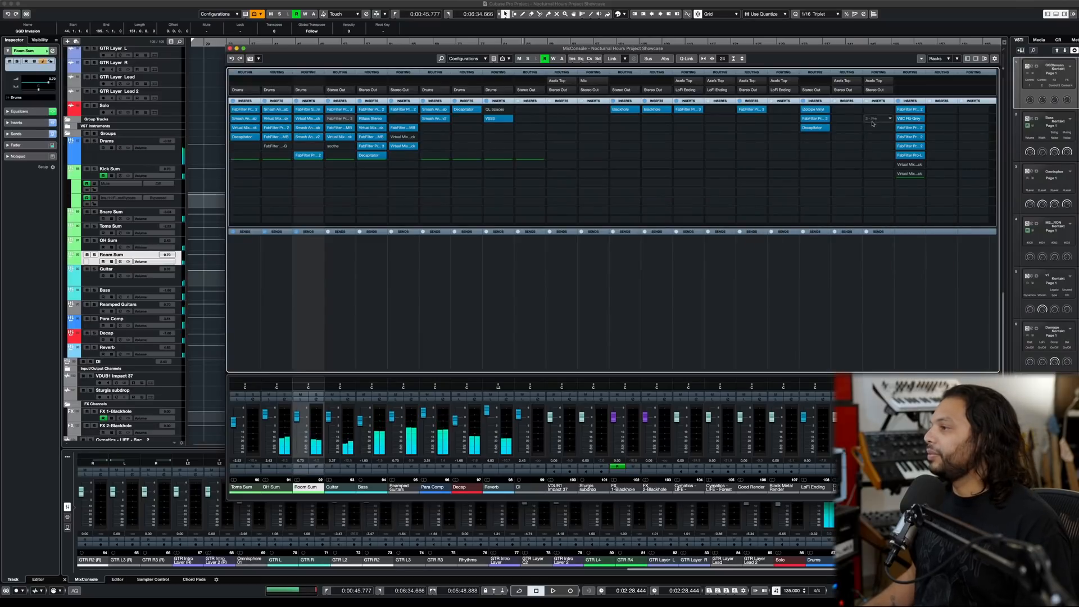
- Inspect the Stereo Out's remaining three Pro-Q 2 equalizers and the FabFilter Pro-L limiter, and close all four plug-ins
left_click(904, 128)
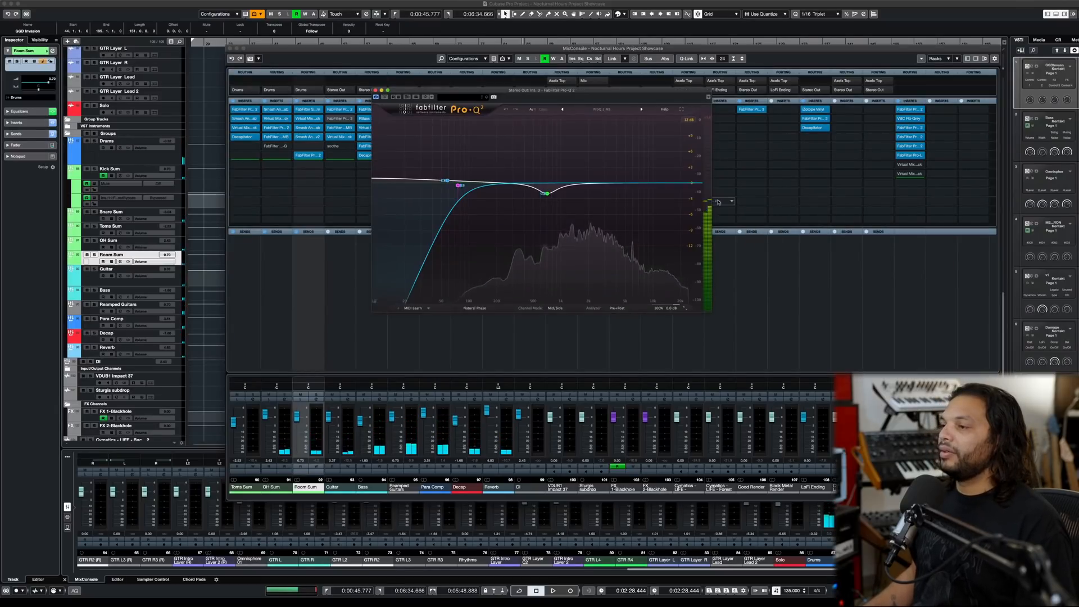
left_click(913, 140)
left_click(914, 139)
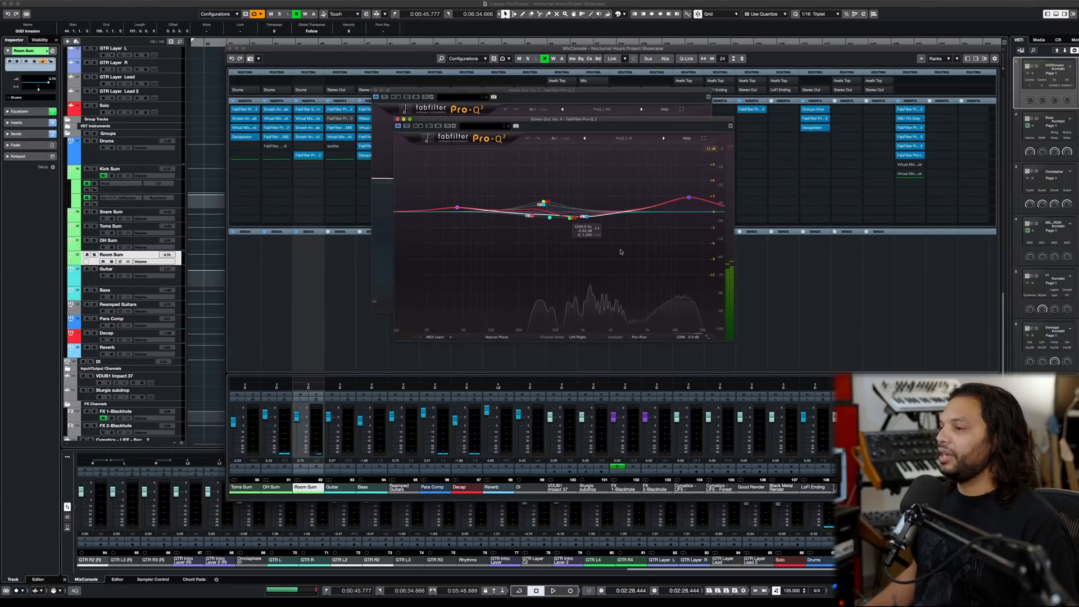
left_click(909, 145)
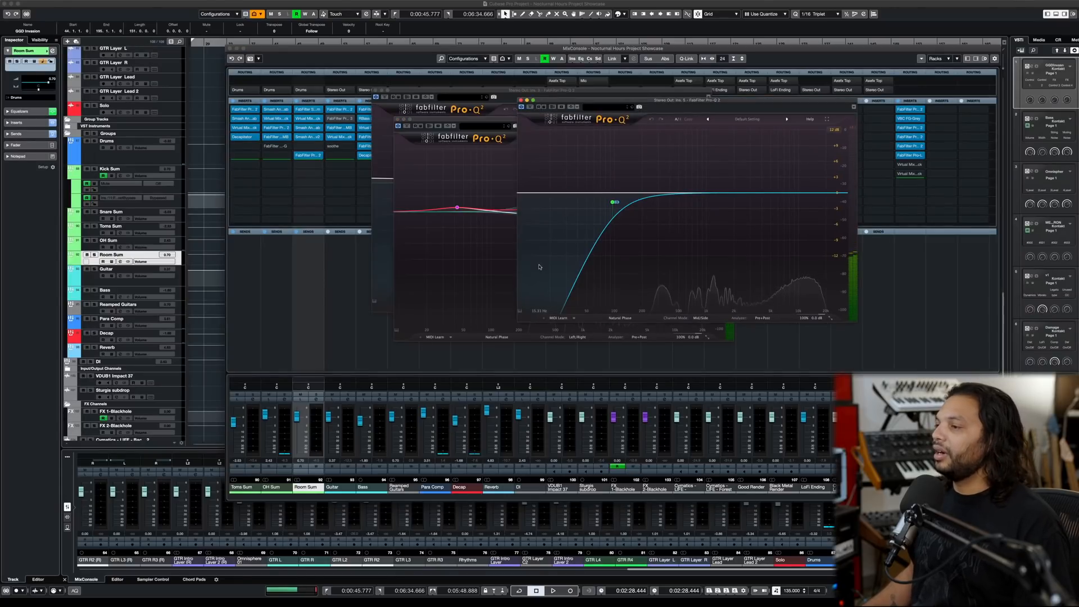
left_click(909, 155)
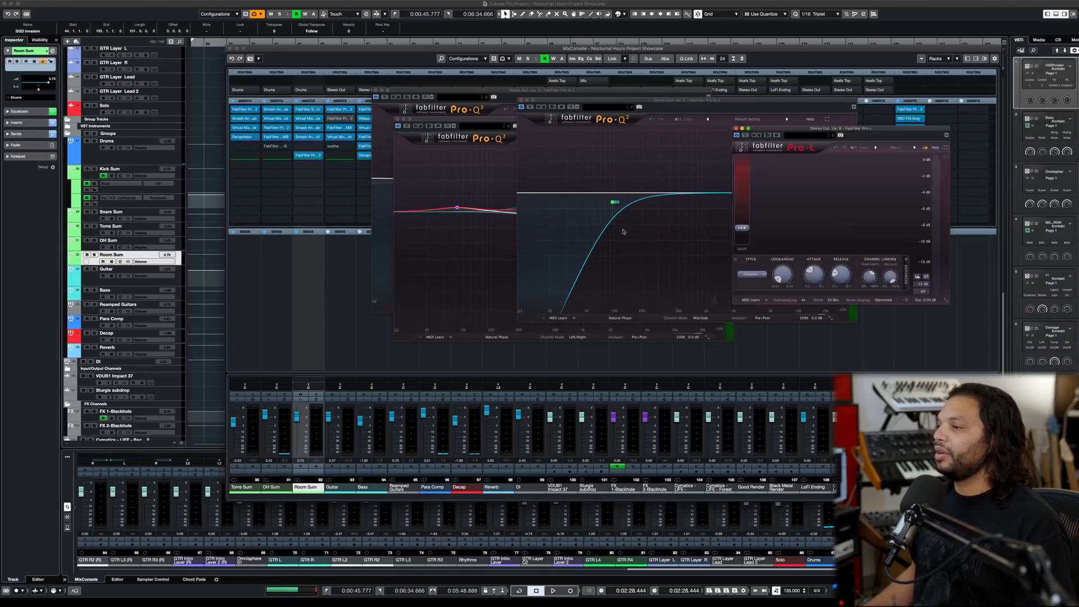
left_click(736, 128)
left_click(521, 101)
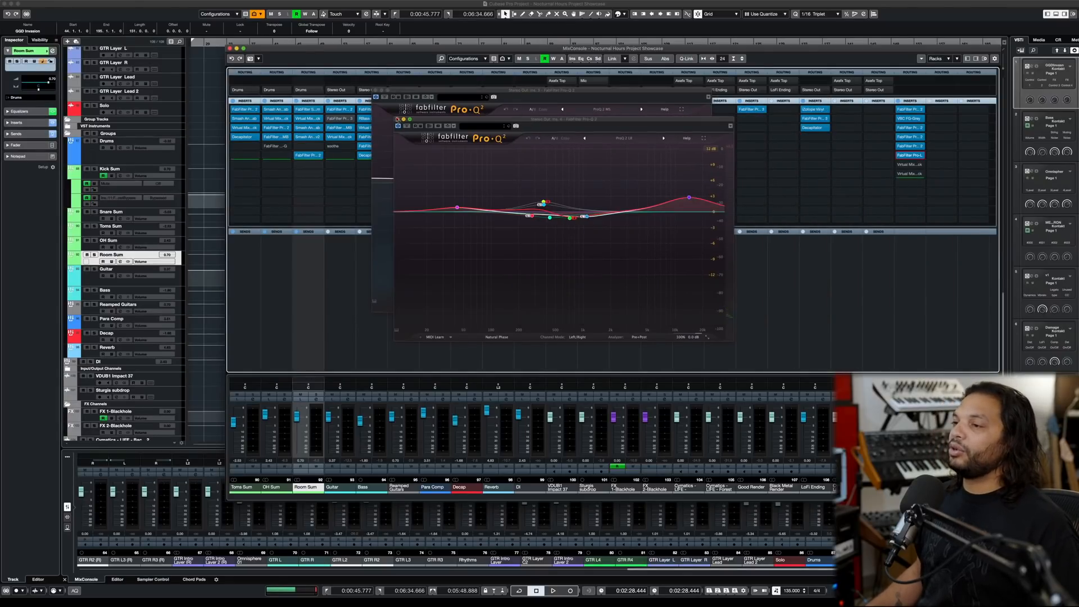
left_click(398, 119)
left_click(375, 91)
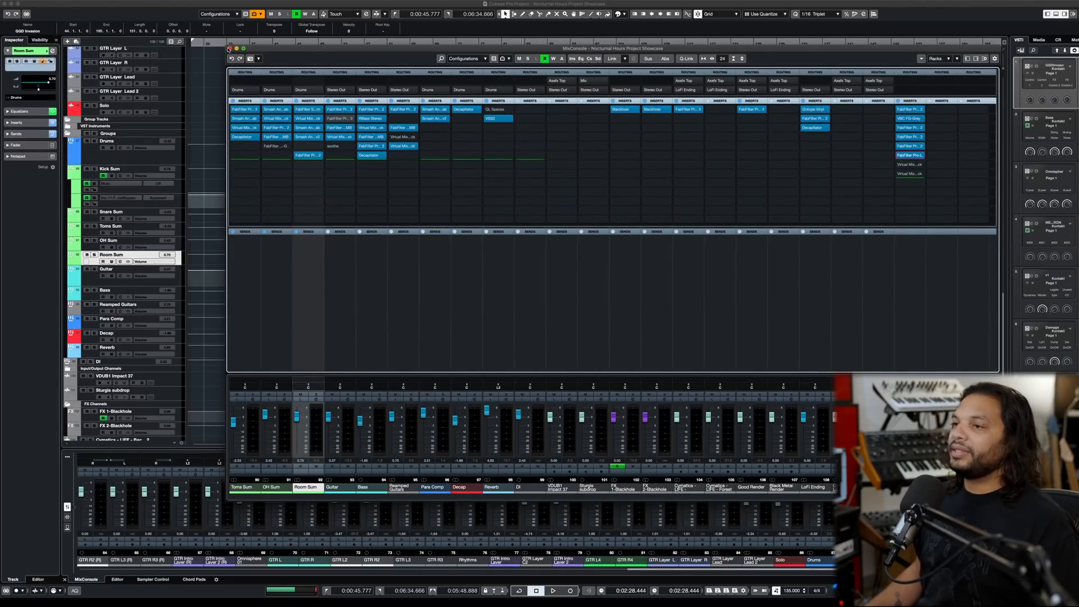
- Close the MixConsole window and select the GGD Invasion track at the start of the track list
left_click(230, 48)
key("g")
key("g")
scroll(297, 126, "up", 15)
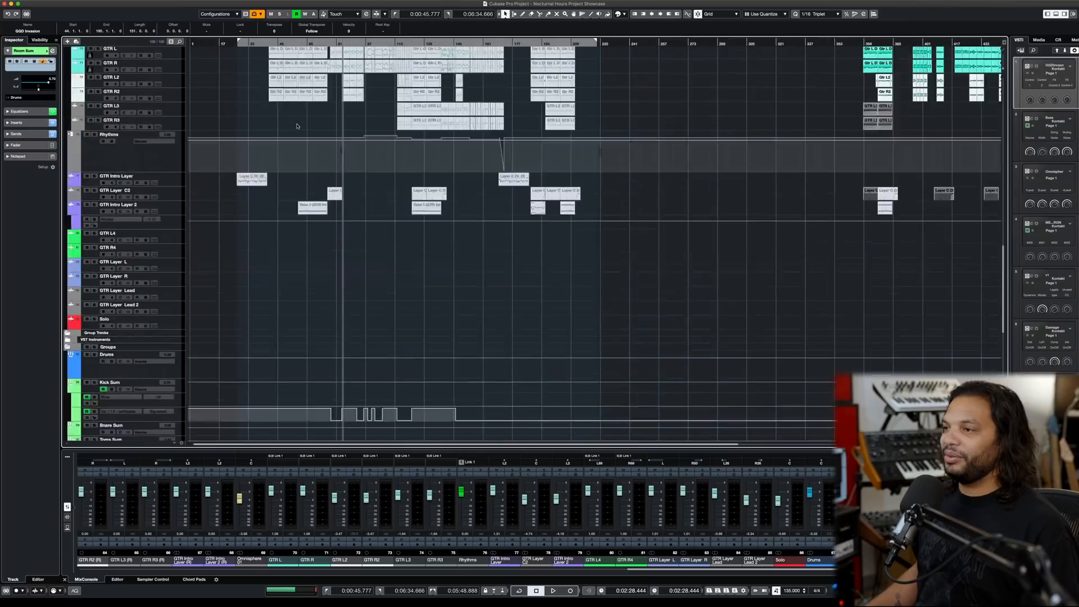
left_click(174, 103)
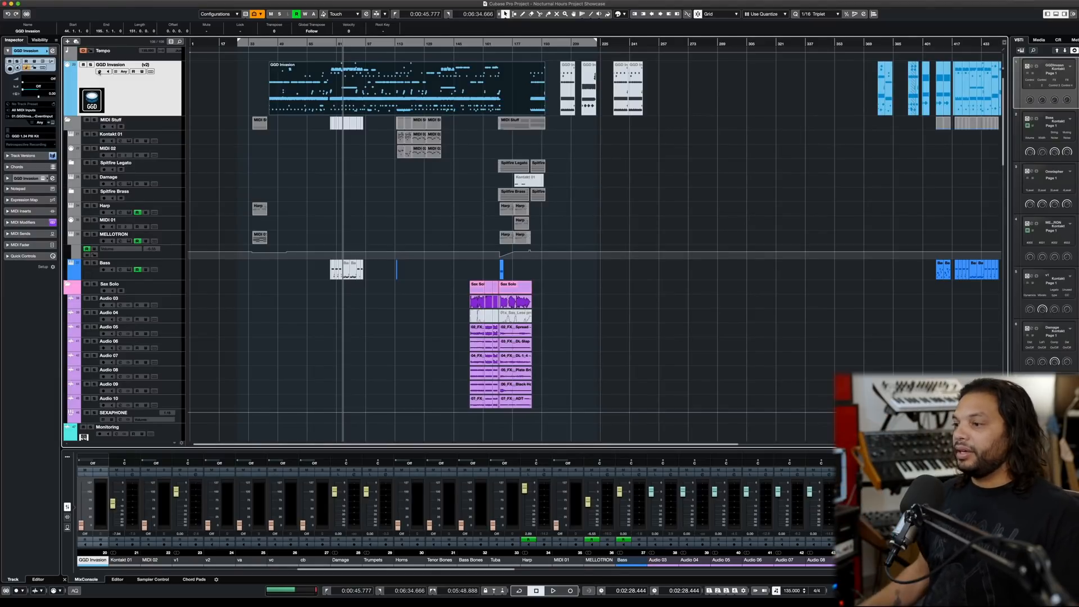
- Inspect the Studio Cabs Zilla cab setup on Reamped Guitar 1, and close the plug-in and channel settings
scroll(255, 171, "down", 10)
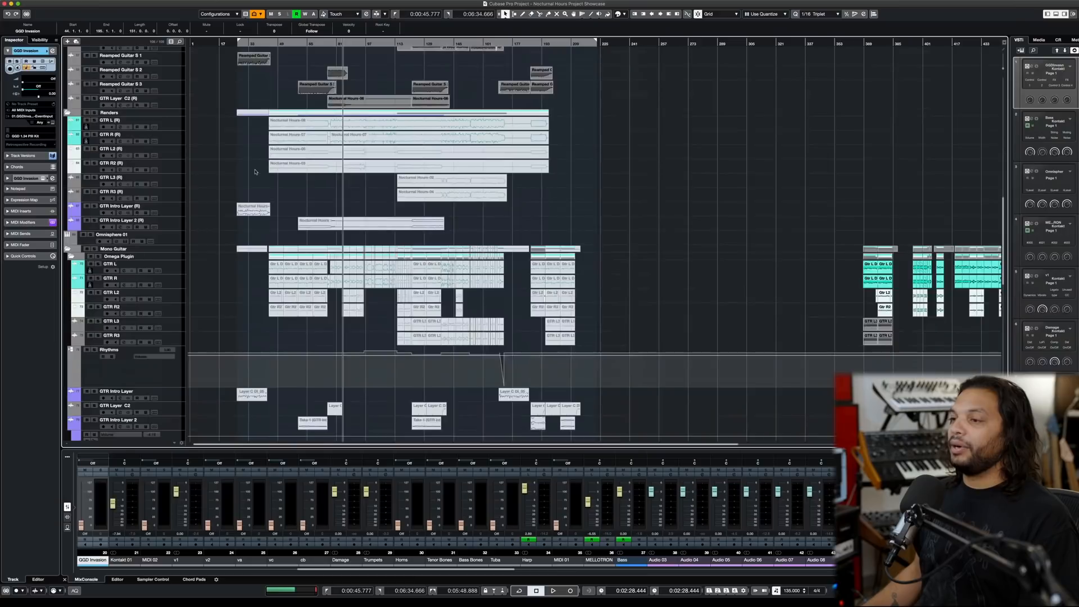
left_click(121, 192)
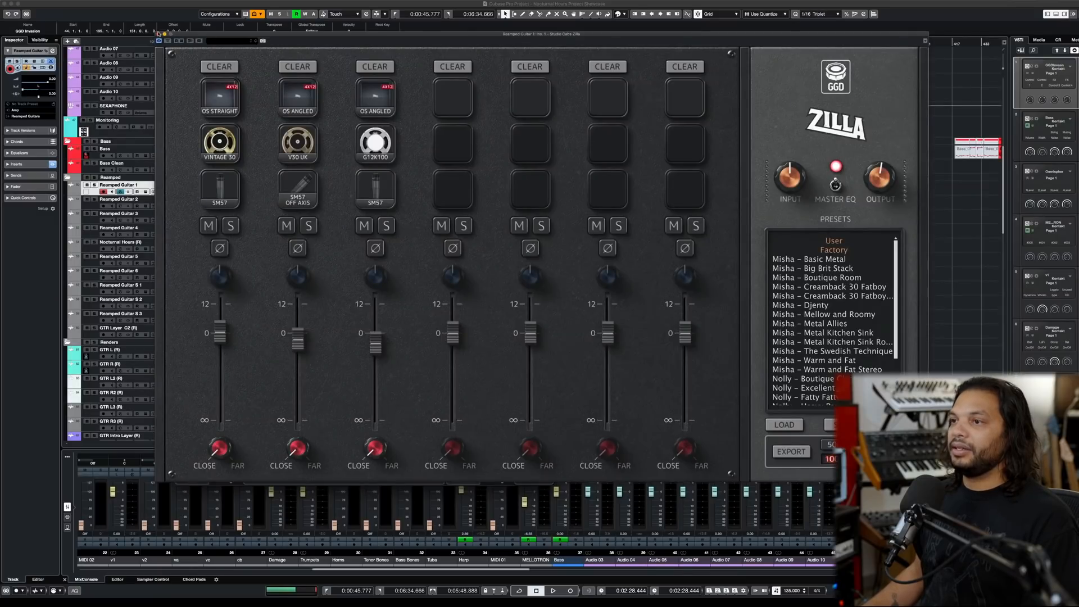
key("super+w")
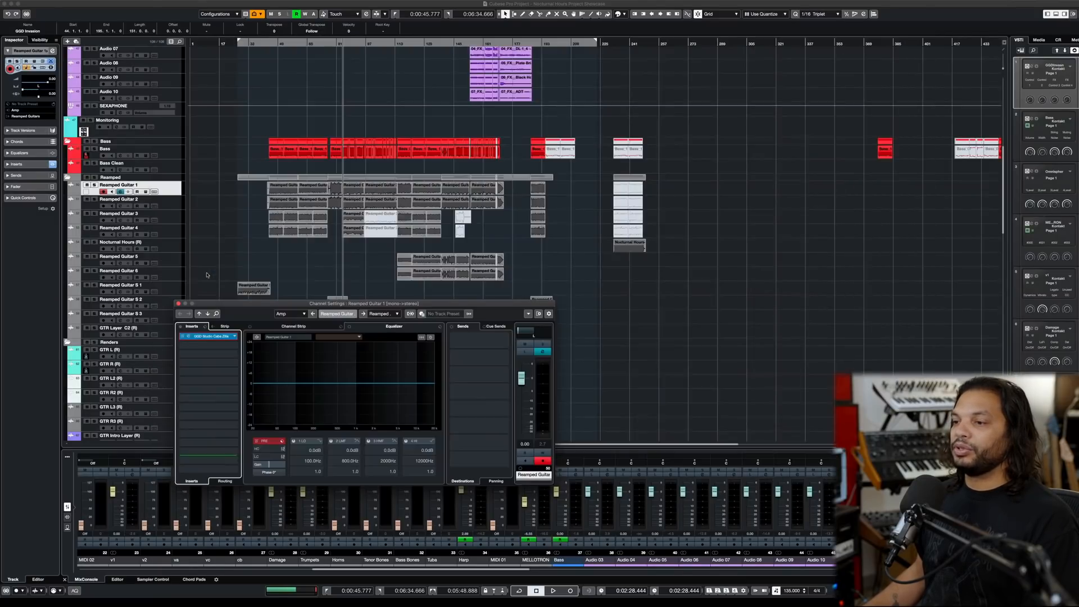
left_click(179, 304)
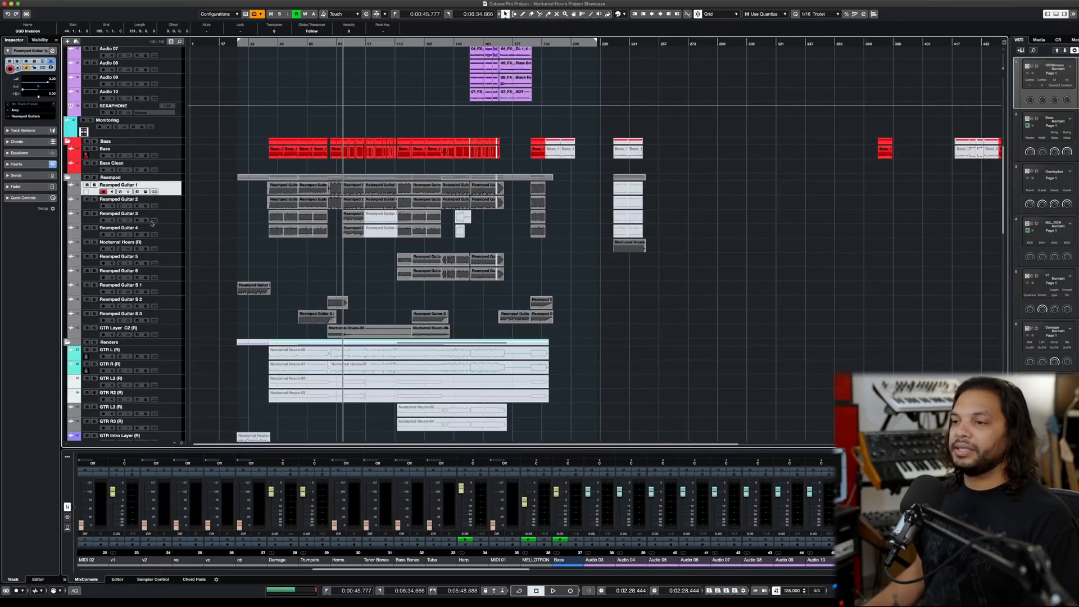
- Solo Reamped Guitar 1 and play it, comparing the Studio Cabs Zilla insert bypassed and active
left_click(120, 206)
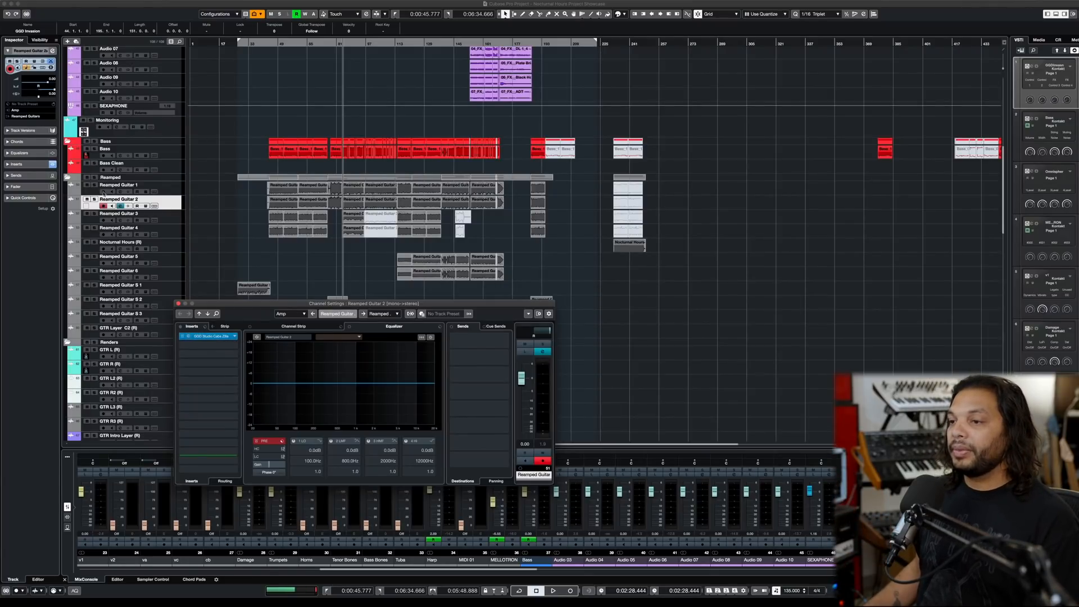
left_click(96, 185)
left_click(120, 192)
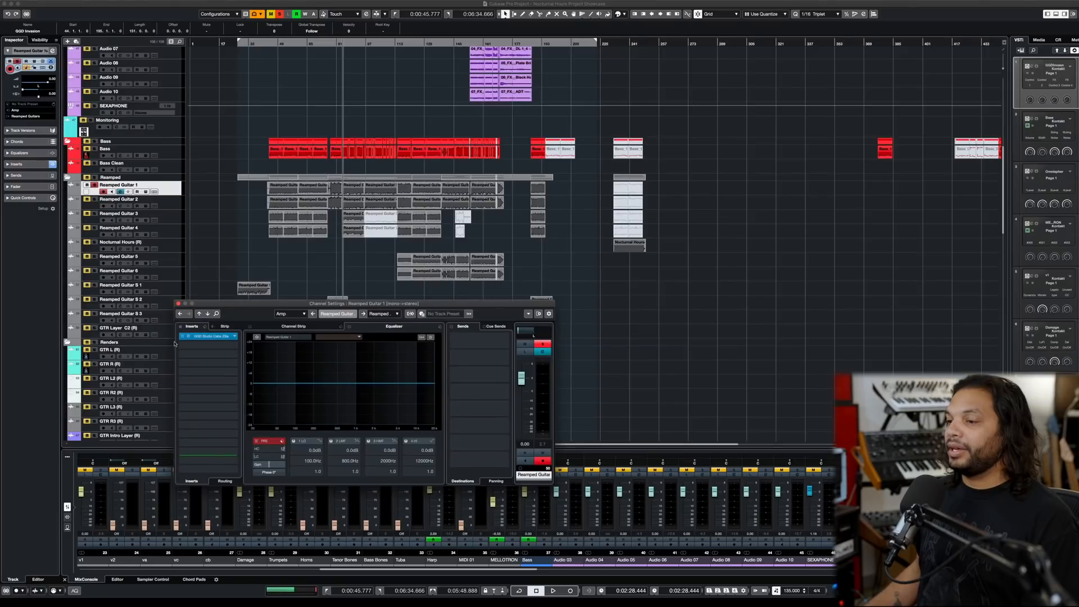
key("space")
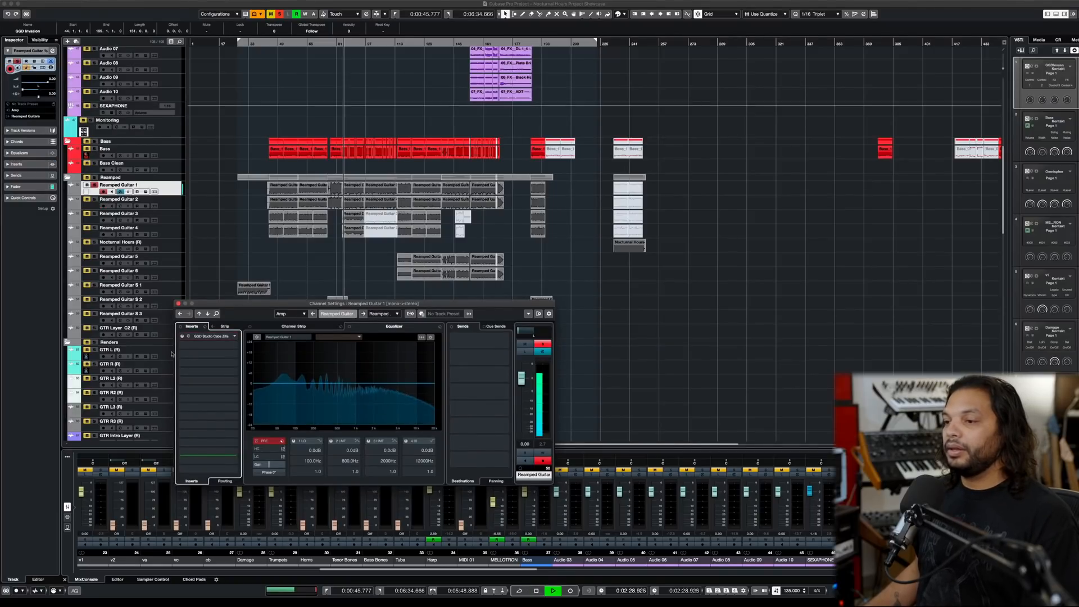
key("space")
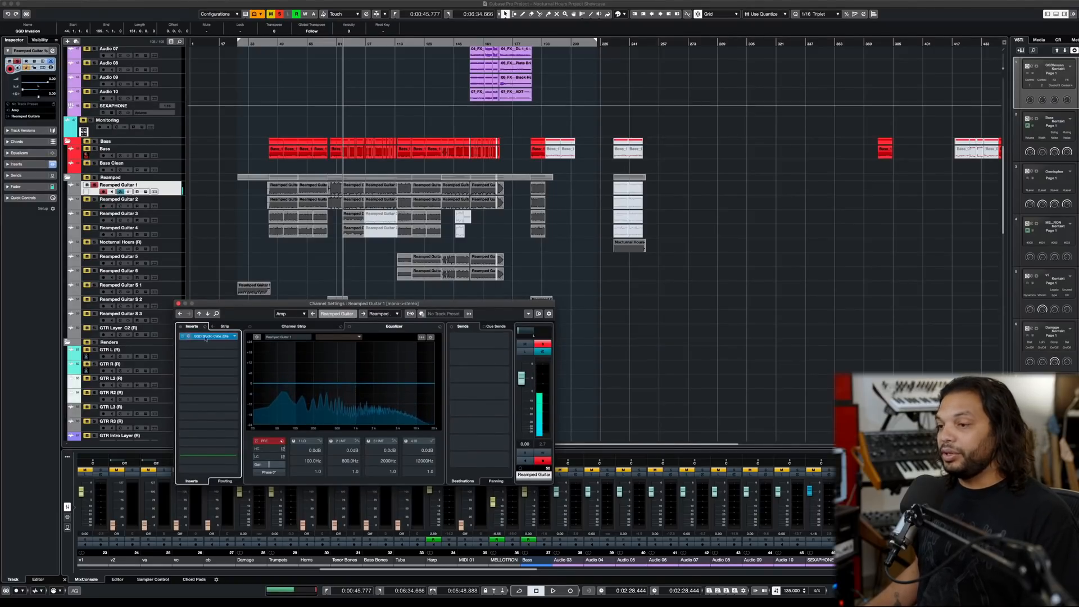
- Try Fatboy cabs in Zilla's fourth and fifth channels during playback, clear both channels, and close the plug-in
left_click(226, 338)
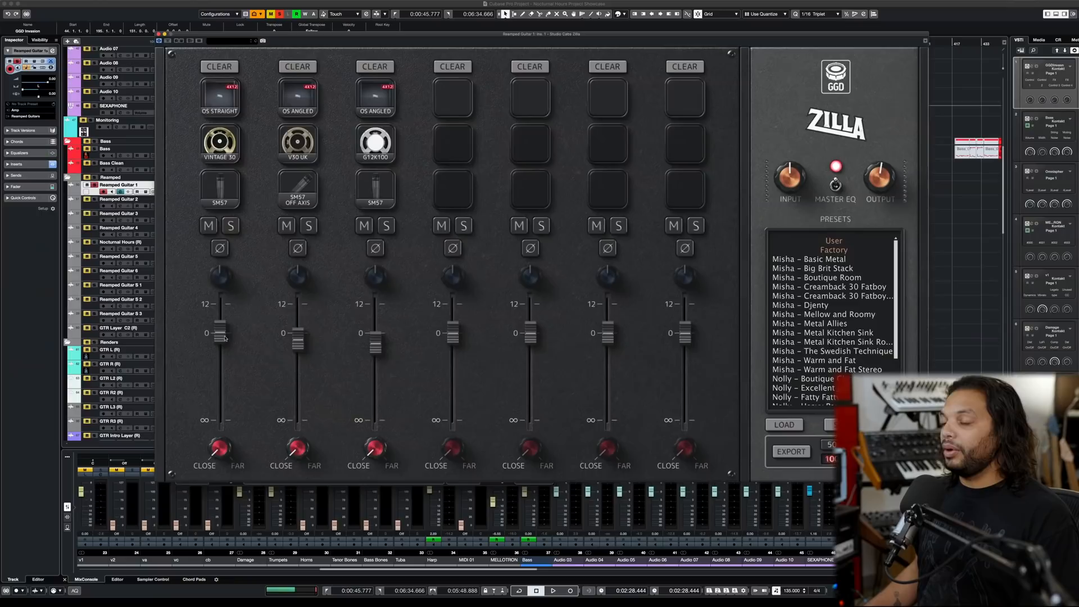
left_click(452, 98)
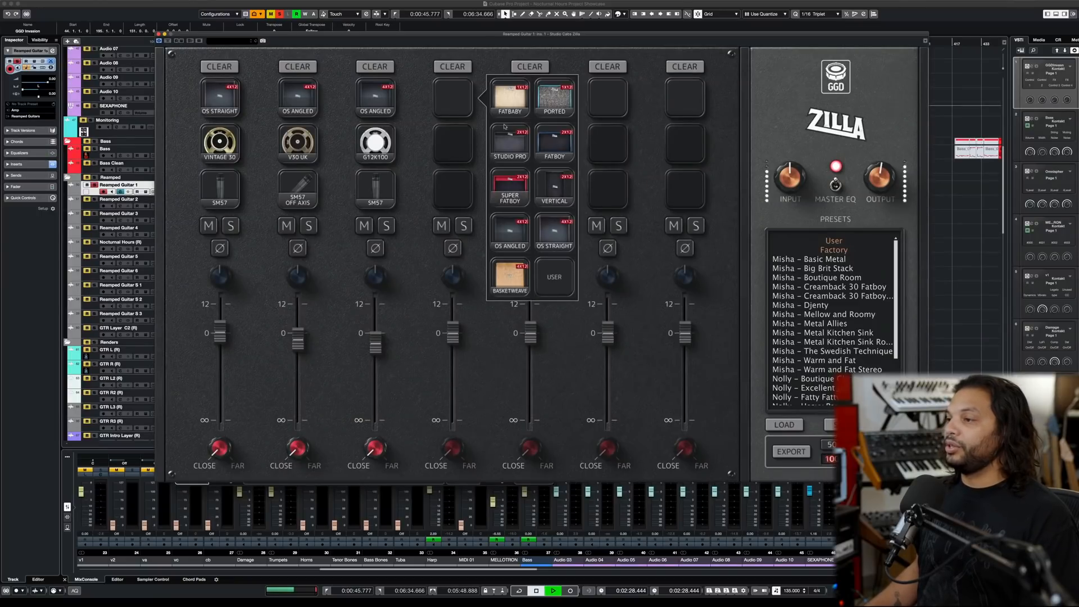
left_click(554, 147)
left_click(536, 96)
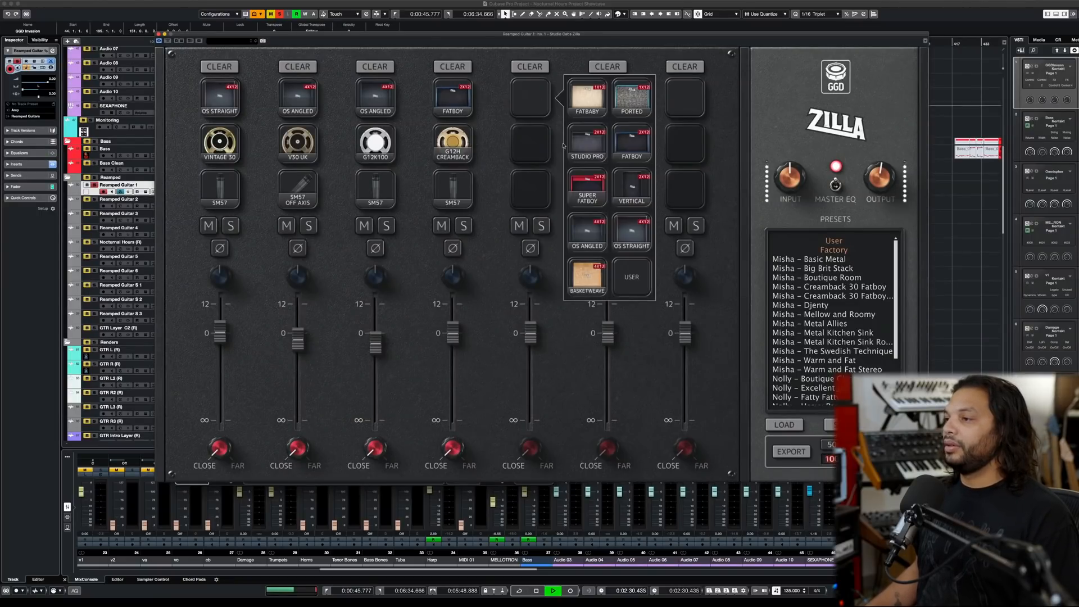
left_click(622, 142)
left_click(529, 67)
left_click(453, 66)
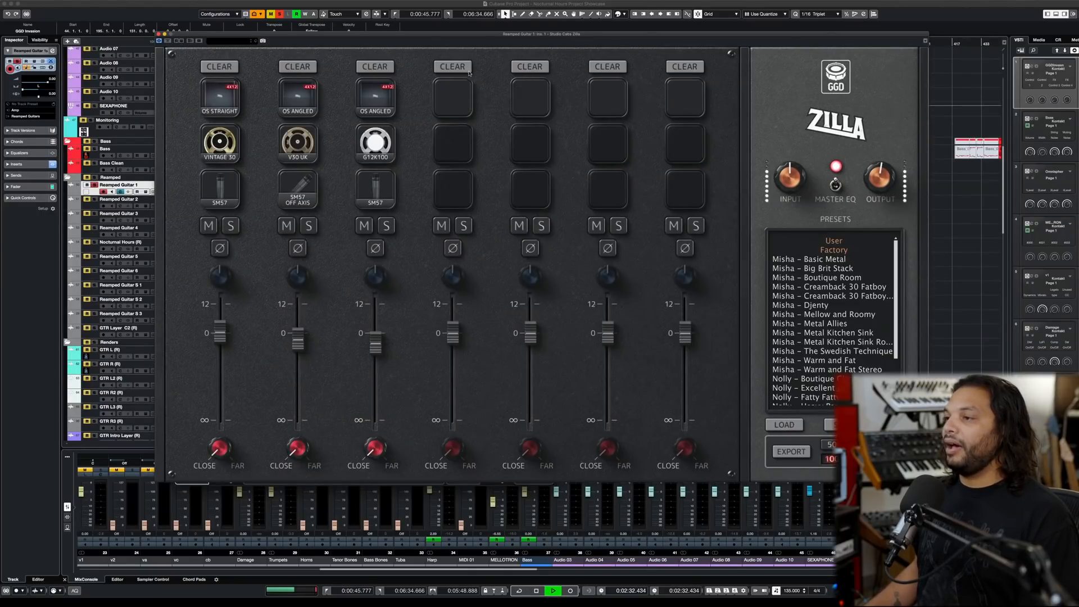
key("space")
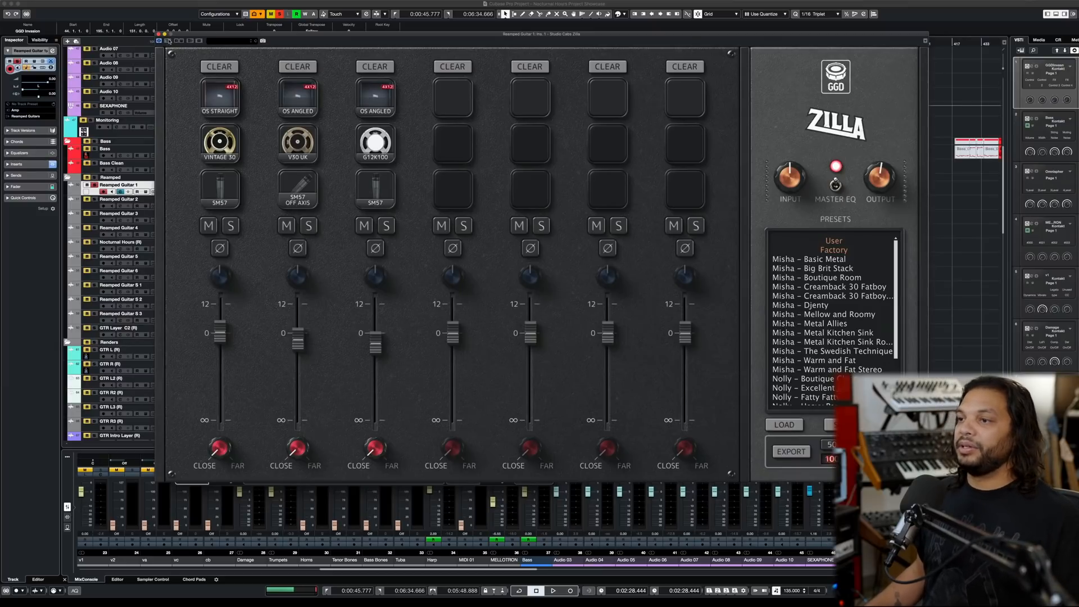
left_click(157, 33)
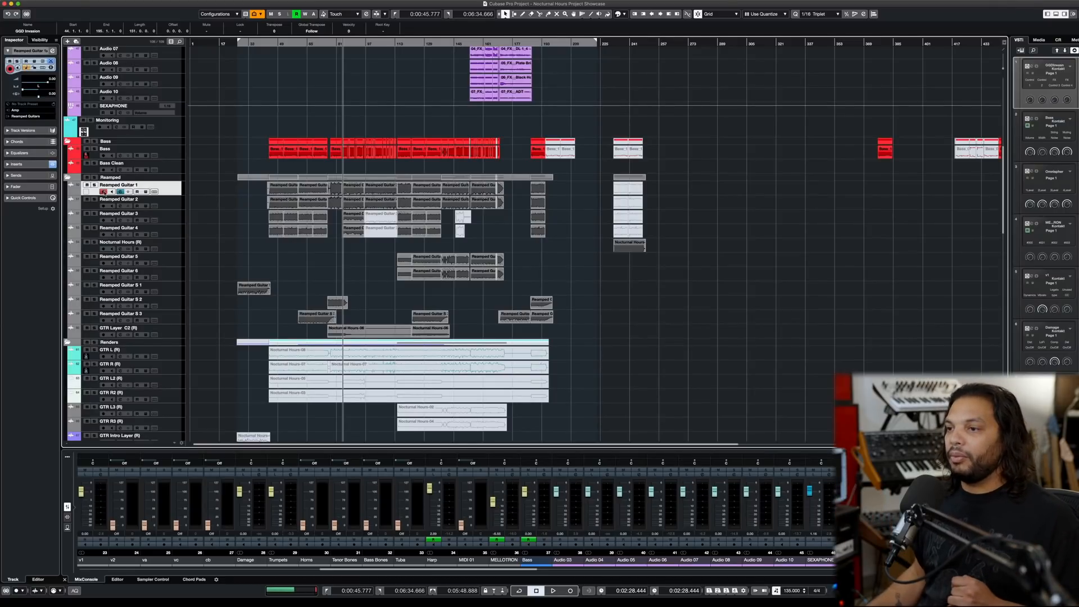
- Reopen the Studio Cabs Zilla plug-in from Reamped Guitar 1's channel settings
left_click(120, 192)
left_click(224, 338)
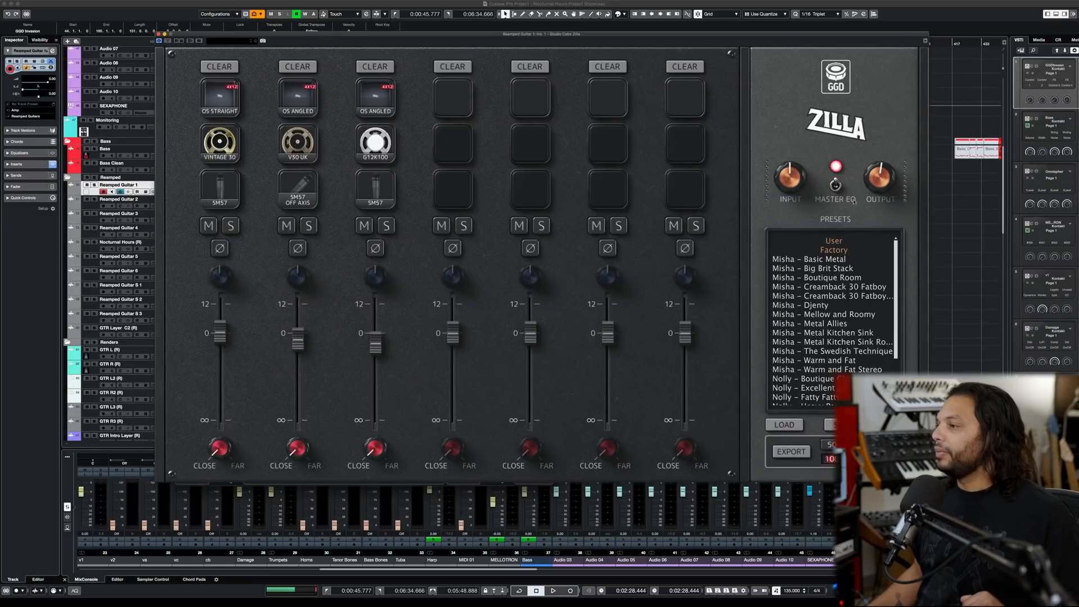